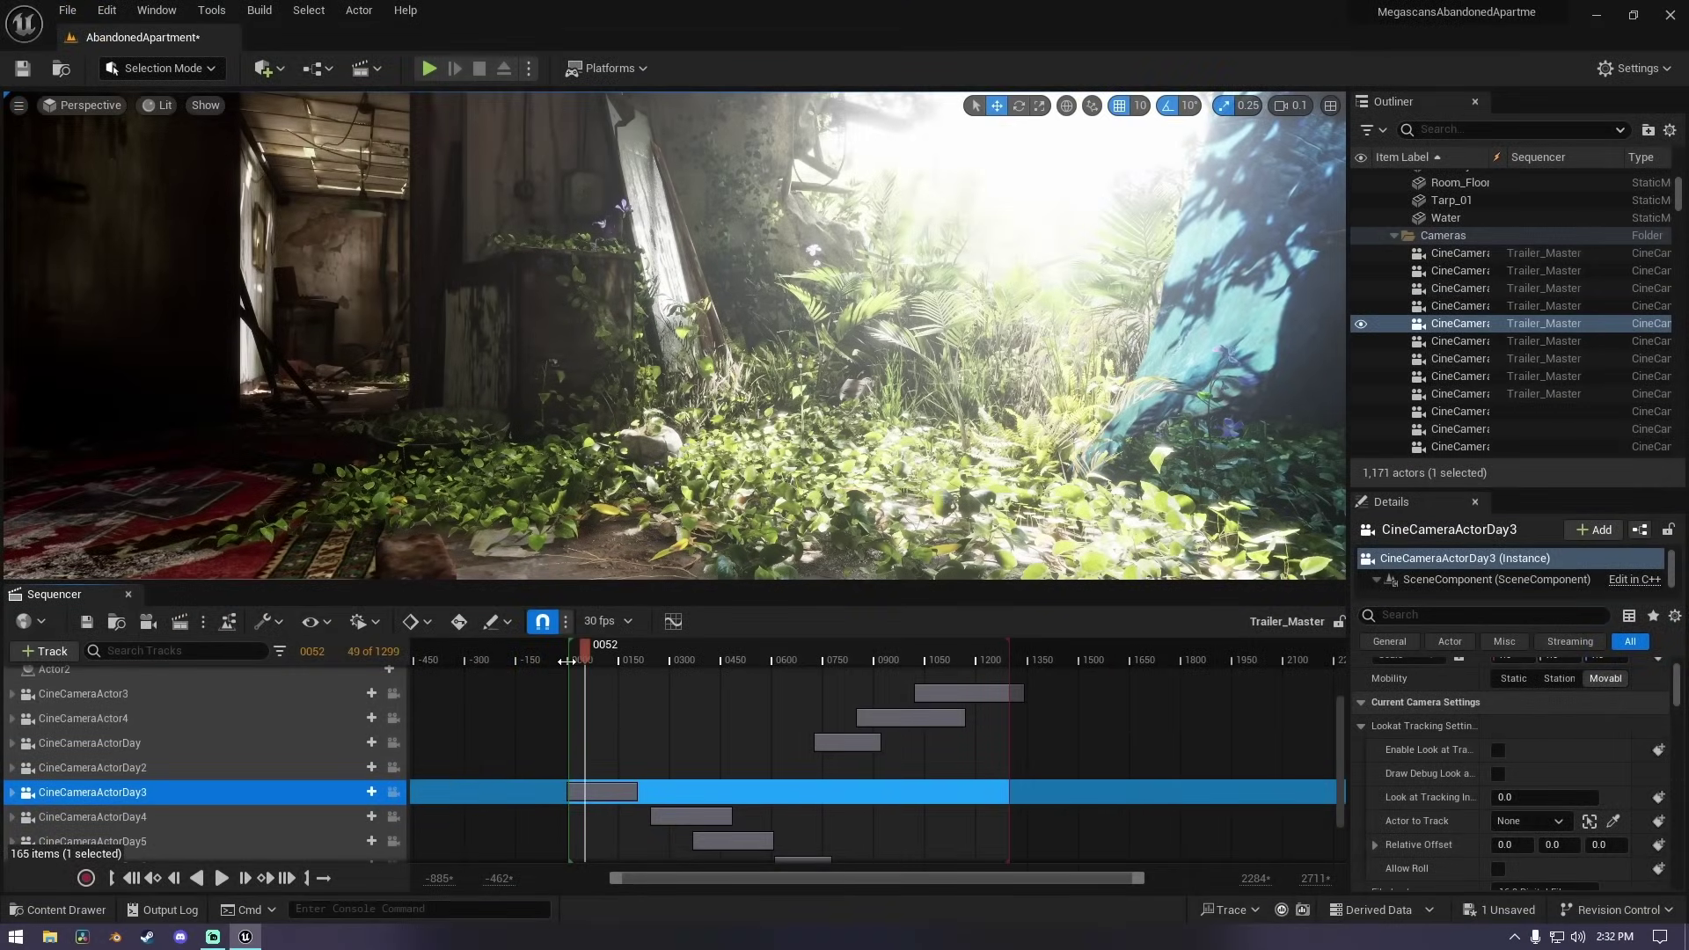
Fly the viewport through the apartment into another room.
right_click_drag(480, 324, 479, 324)
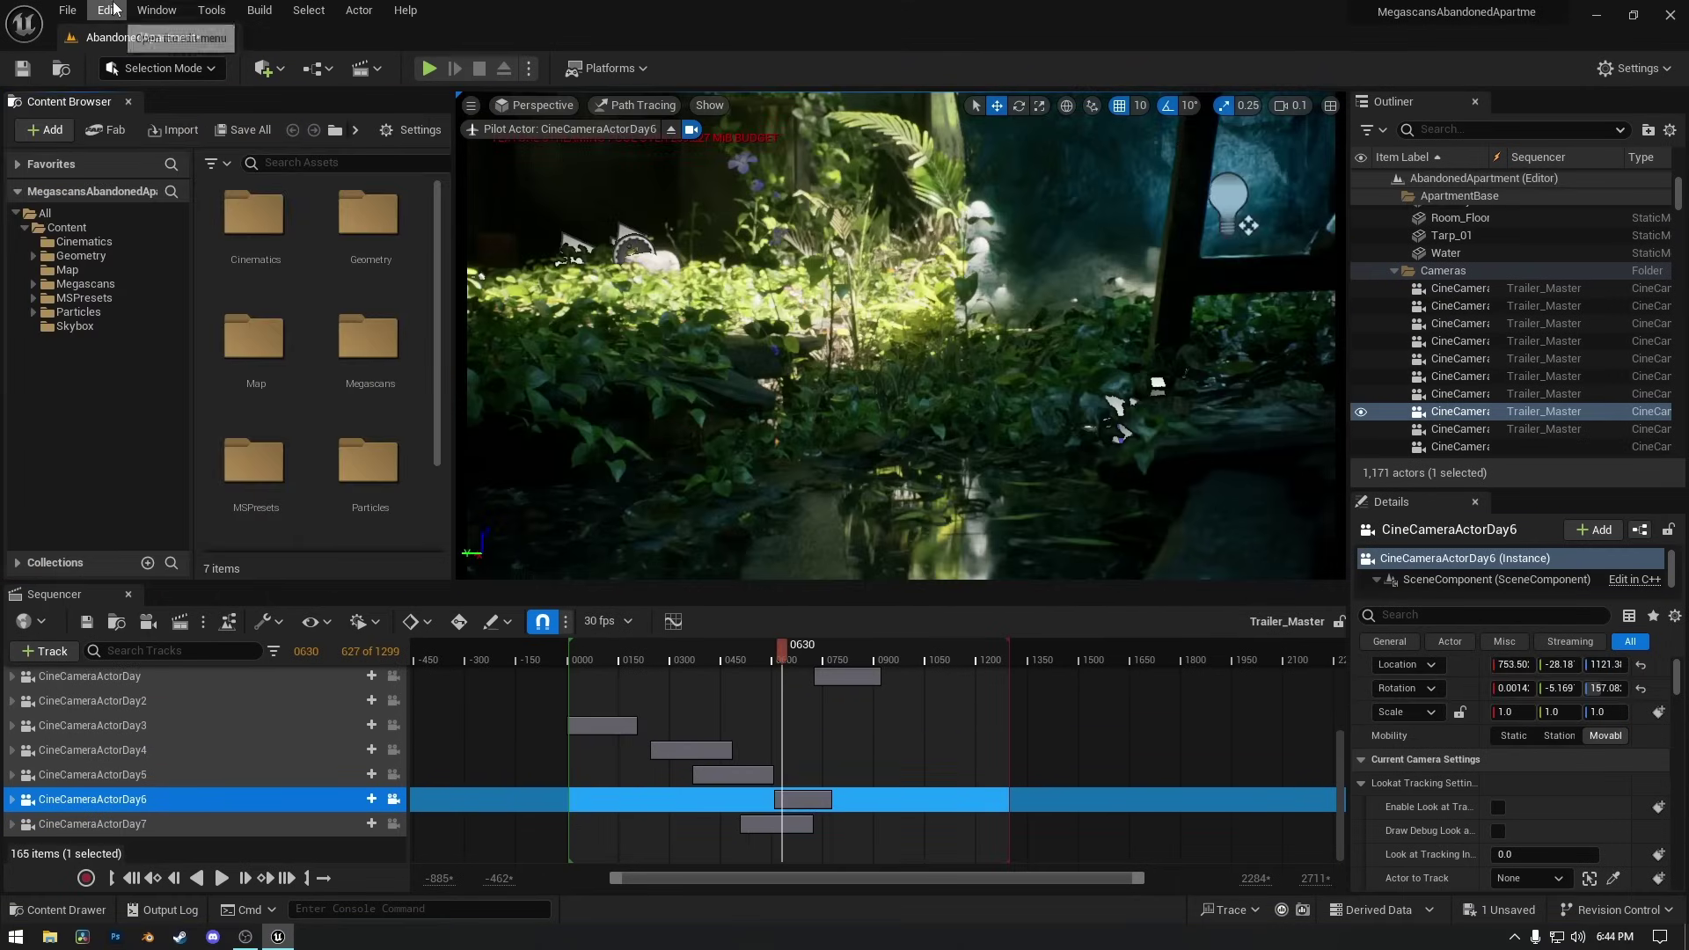
Open Project Settings at the Engine Rendering section.
left_click(109, 10)
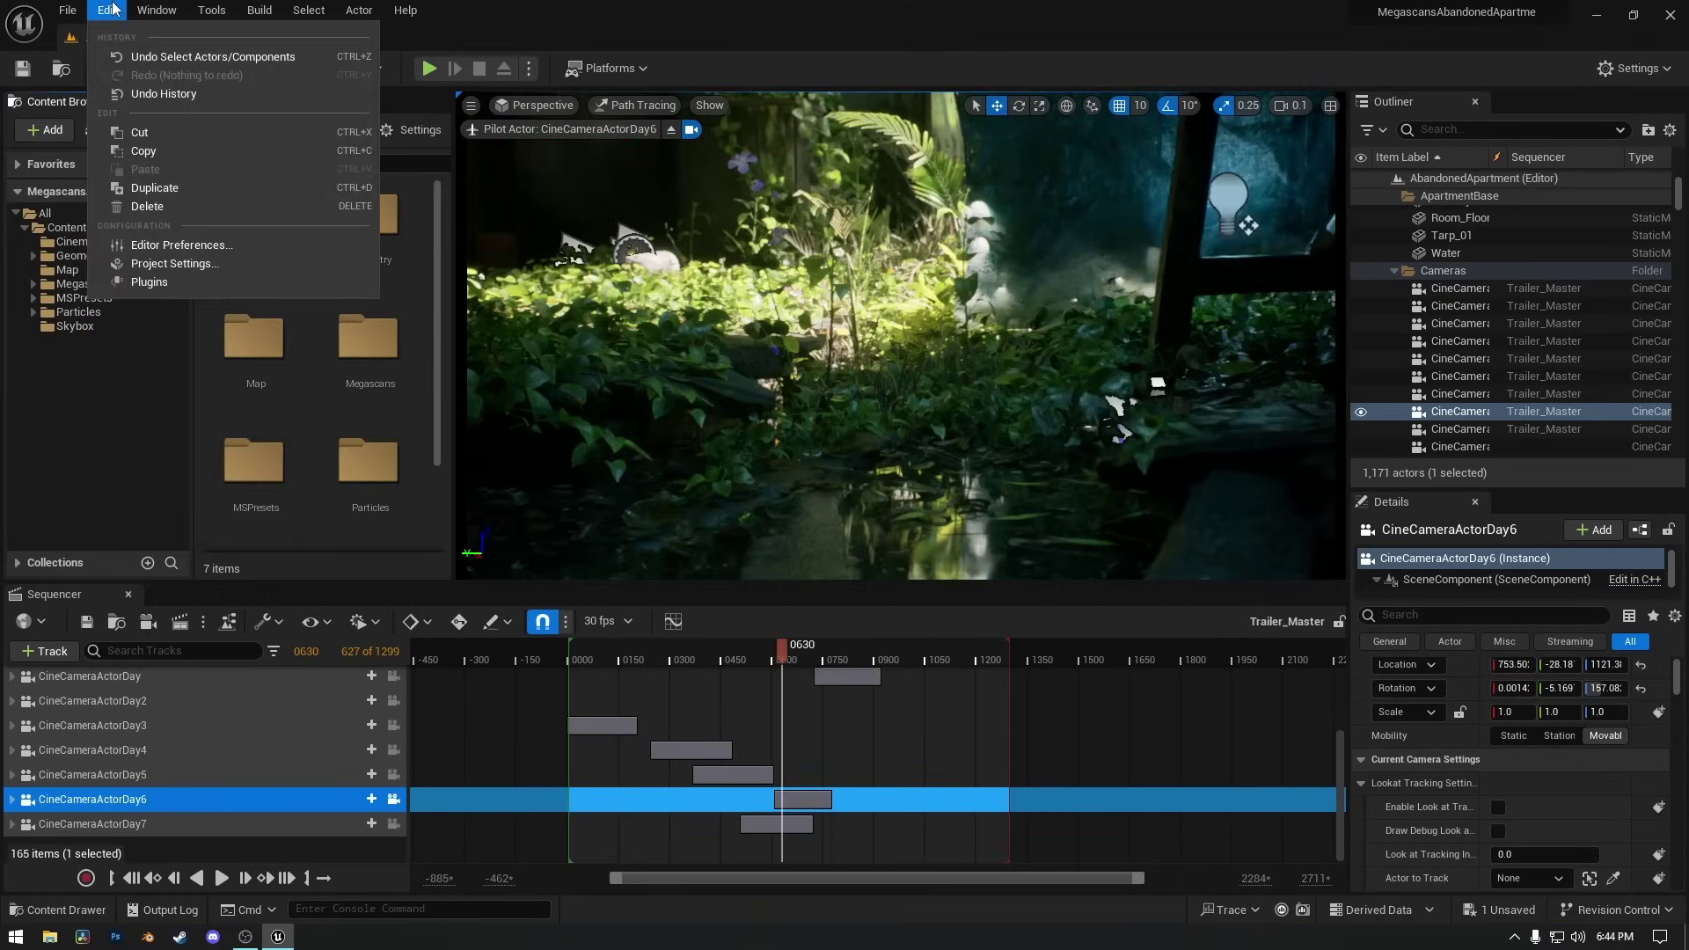
left_click(174, 264)
scroll(387, 467, "down", 15)
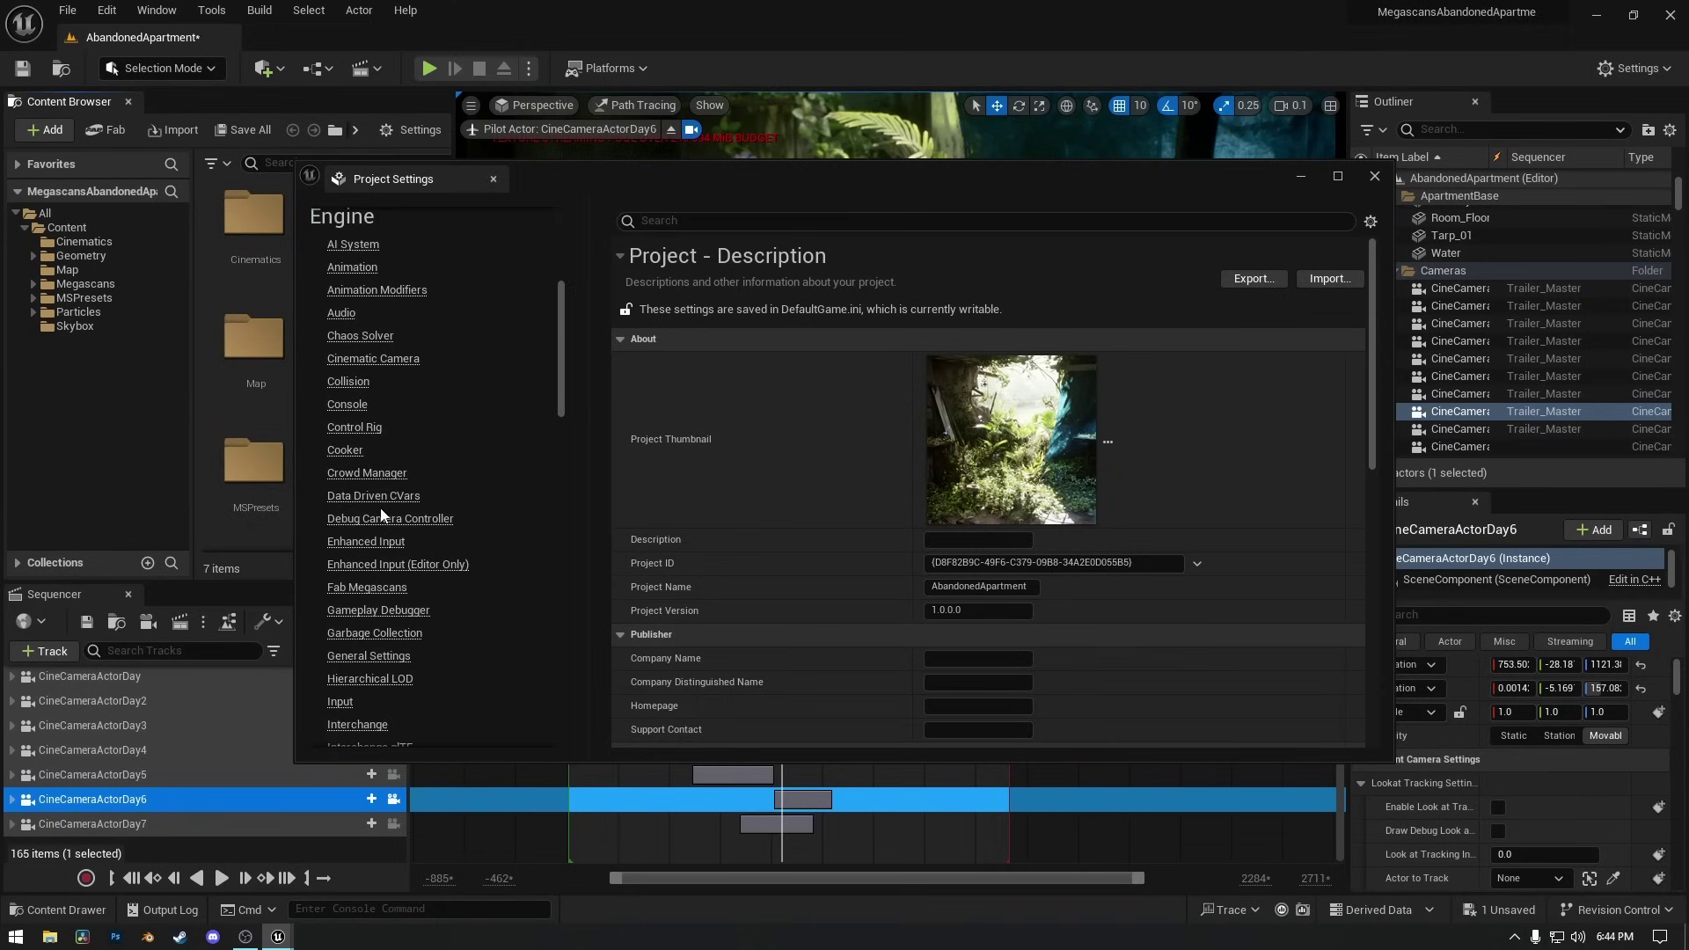
scroll(361, 615, "down", 3)
left_click(353, 469)
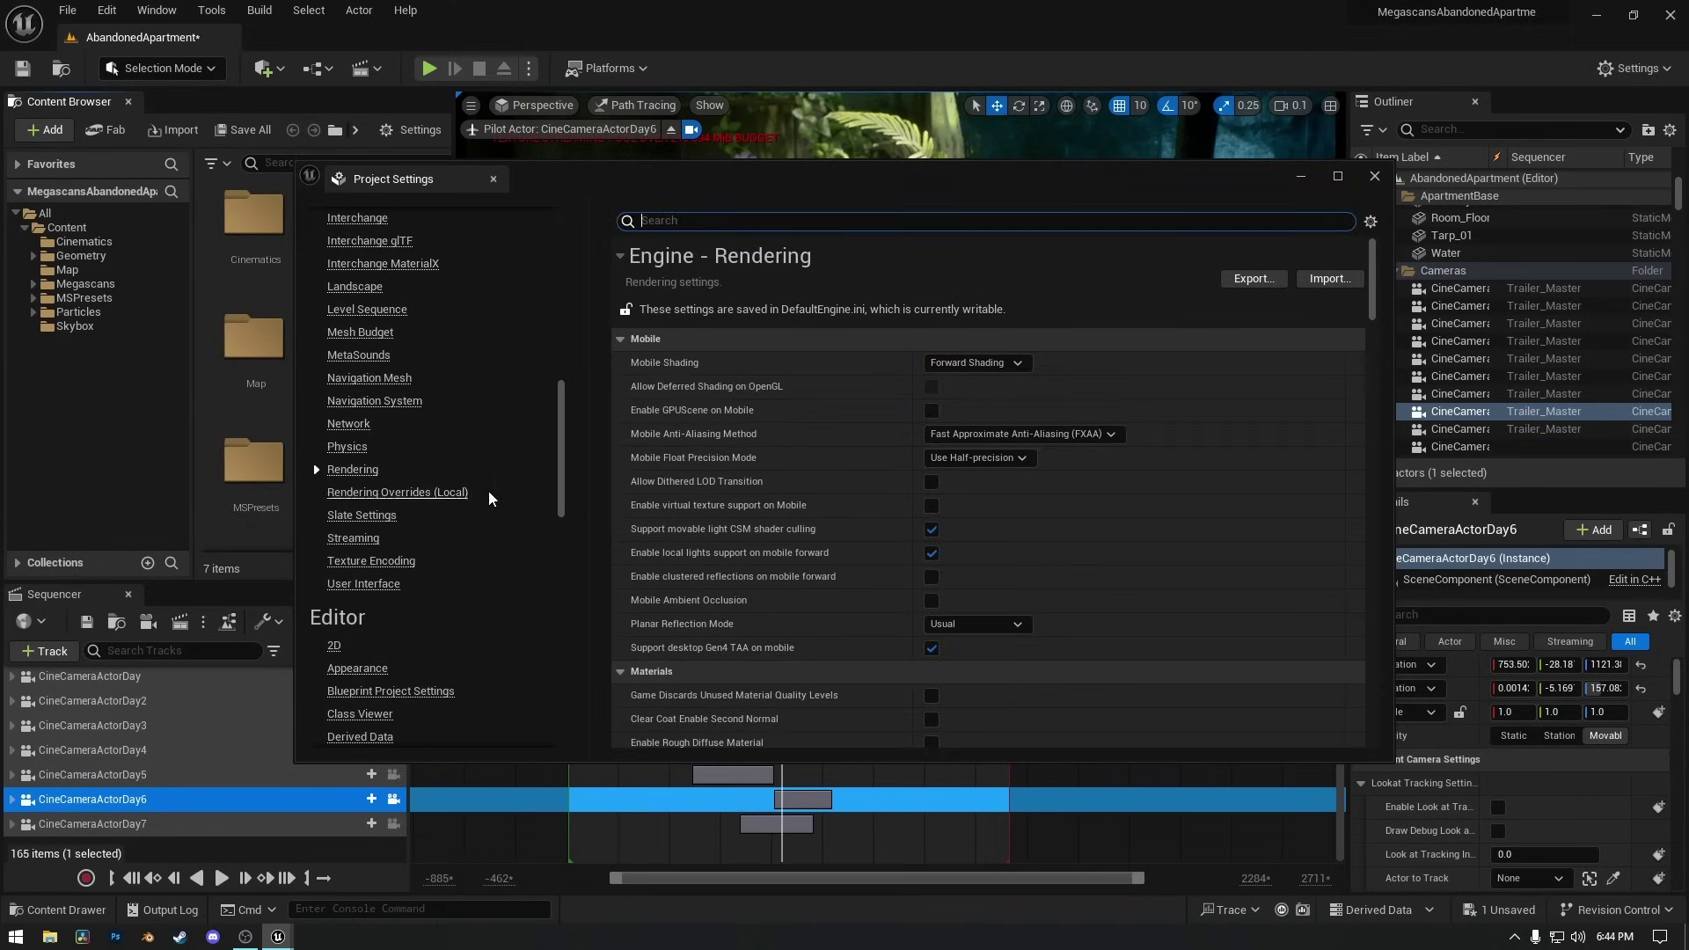
scroll(843, 552, "down", 5)
scroll(843, 553, "down", 10)
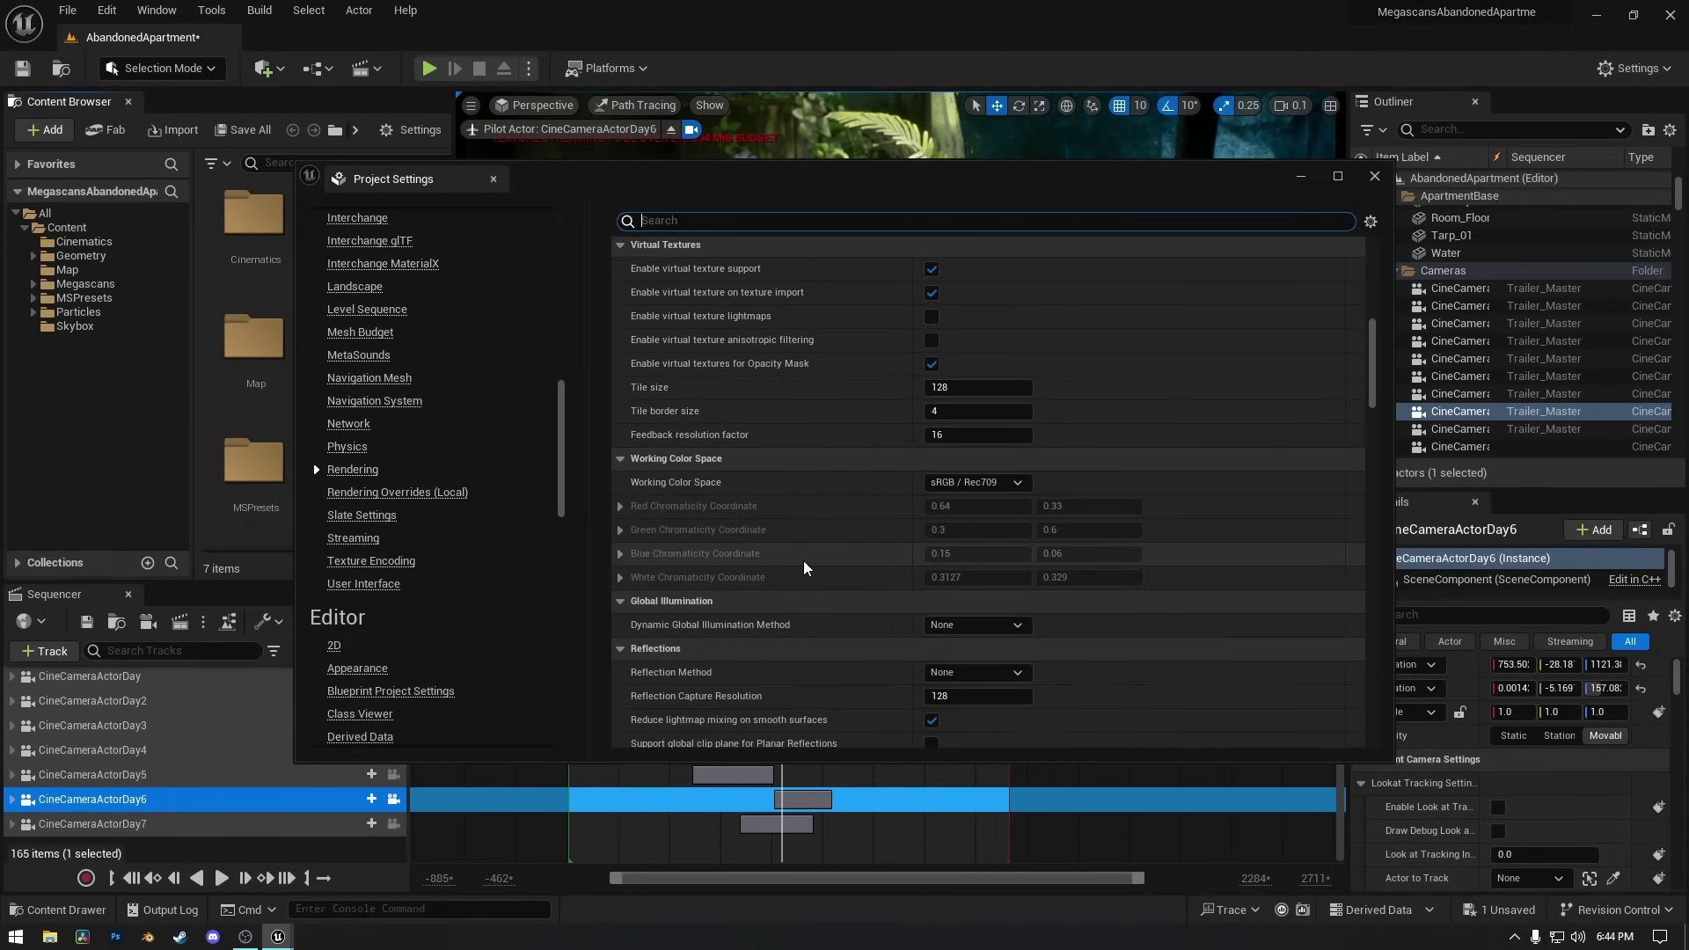
Set Dynamic Global Illumination and Reflection Method to Standalone Ray Traced, then close Project Settings.
left_click(975, 484)
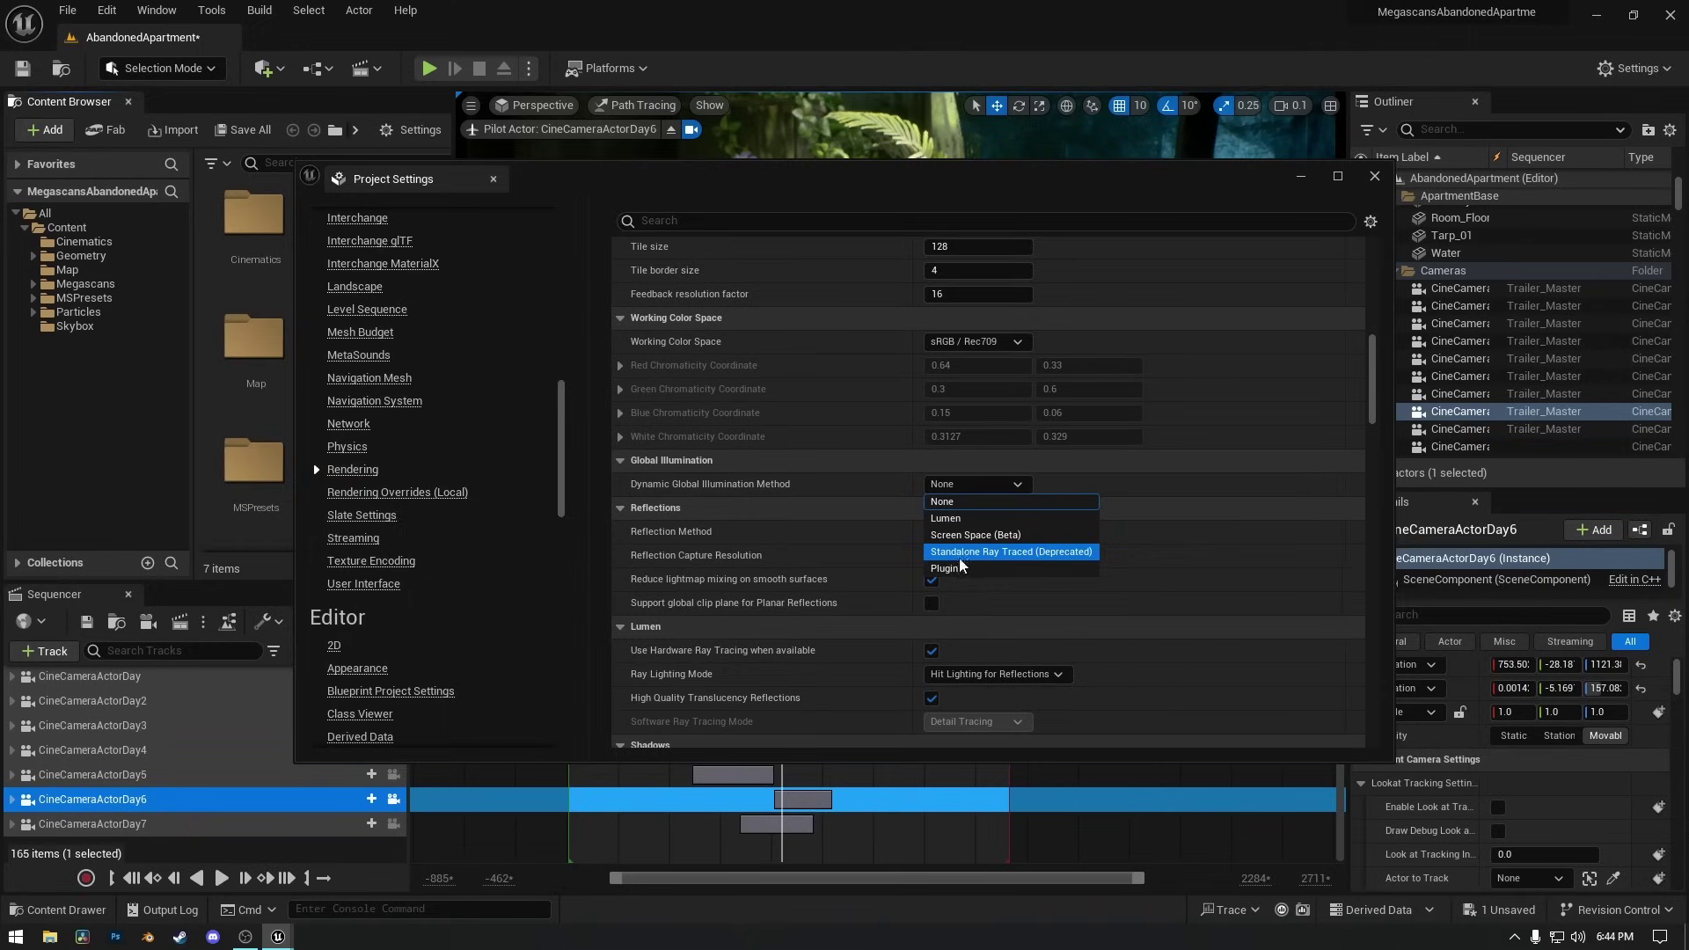
left_click(986, 553)
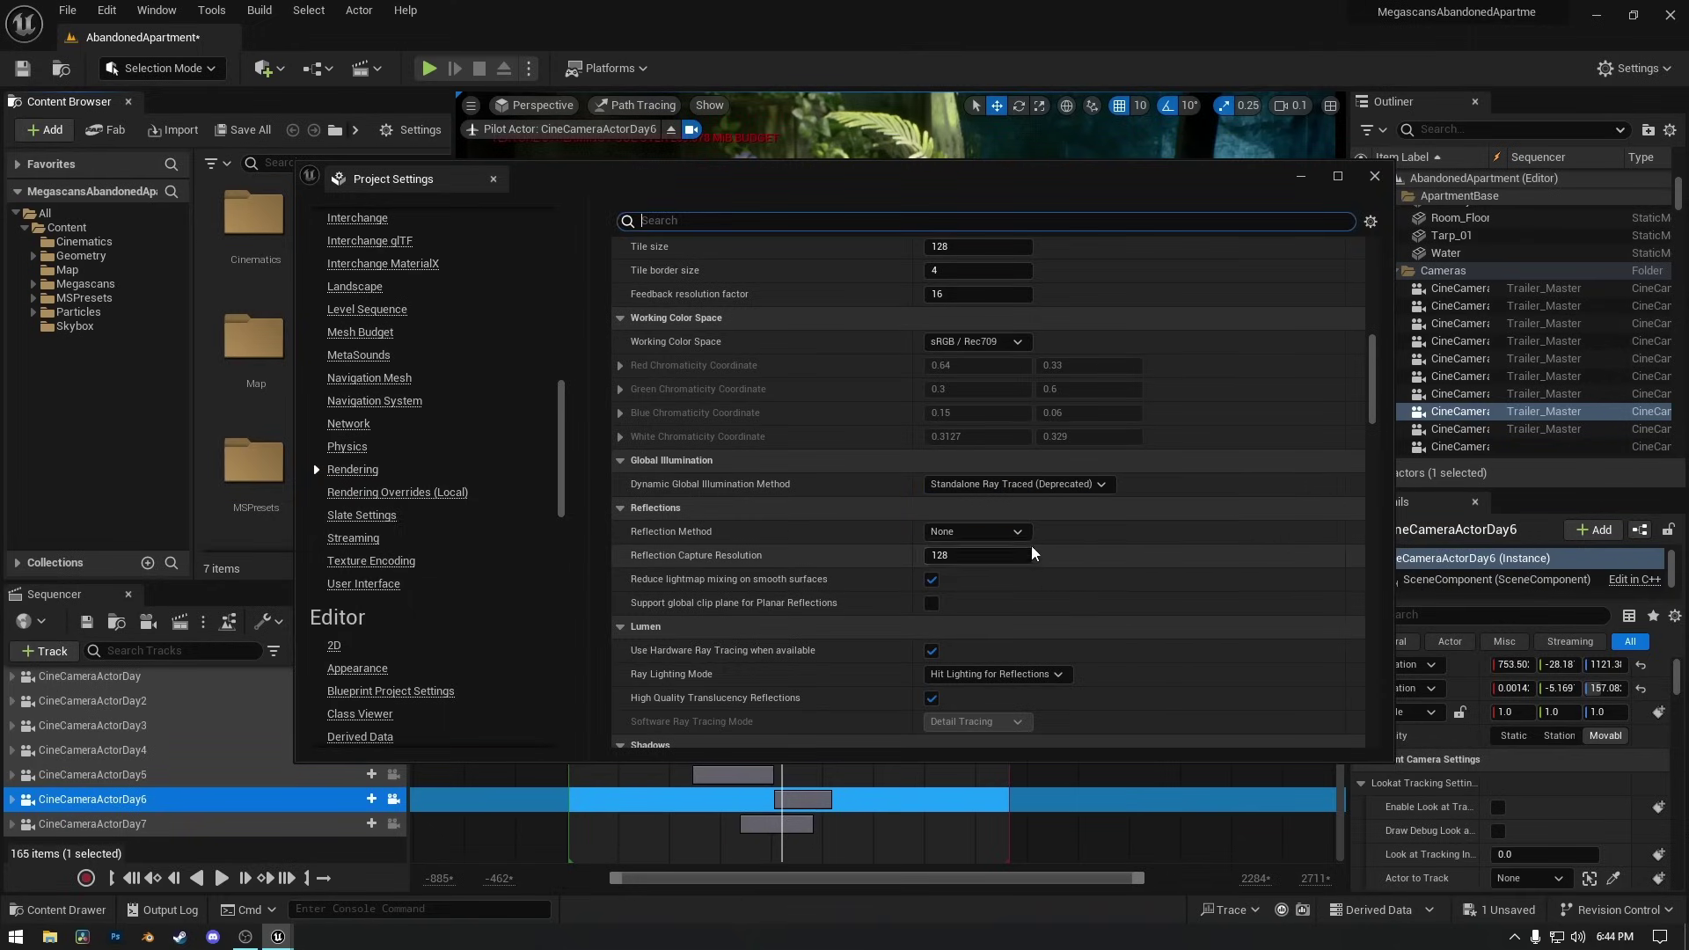
left_click(975, 531)
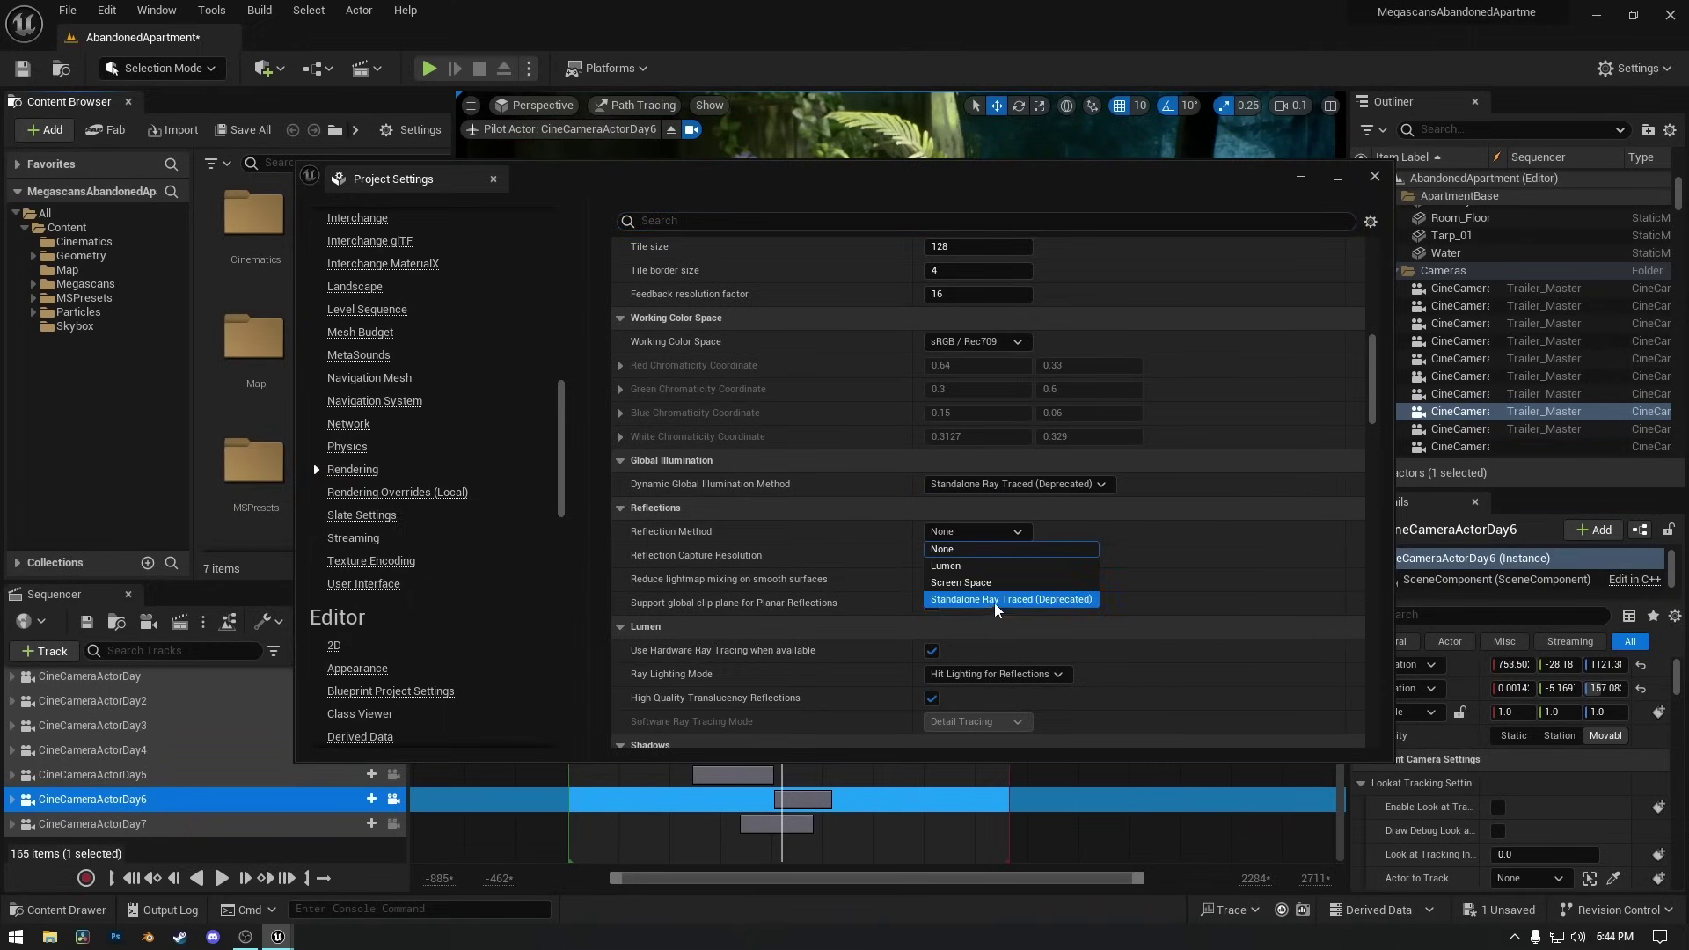
left_click(1056, 600)
scroll(788, 627, "down", 1)
scroll(788, 627, "down", 10)
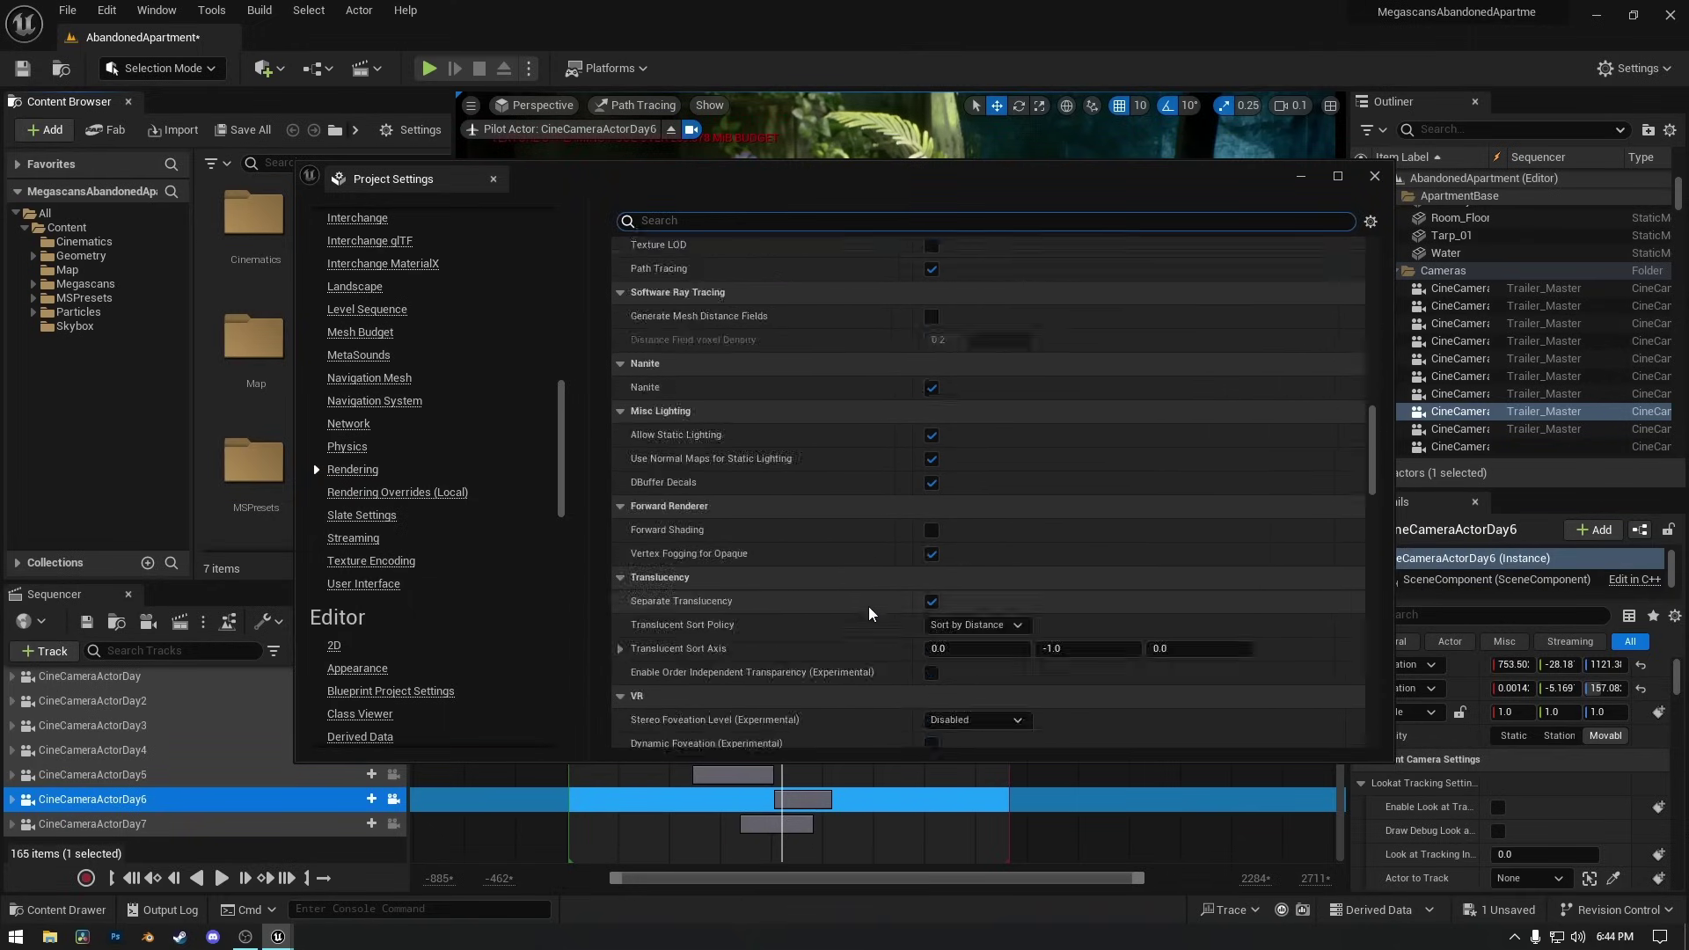
scroll(851, 427, "up", 8)
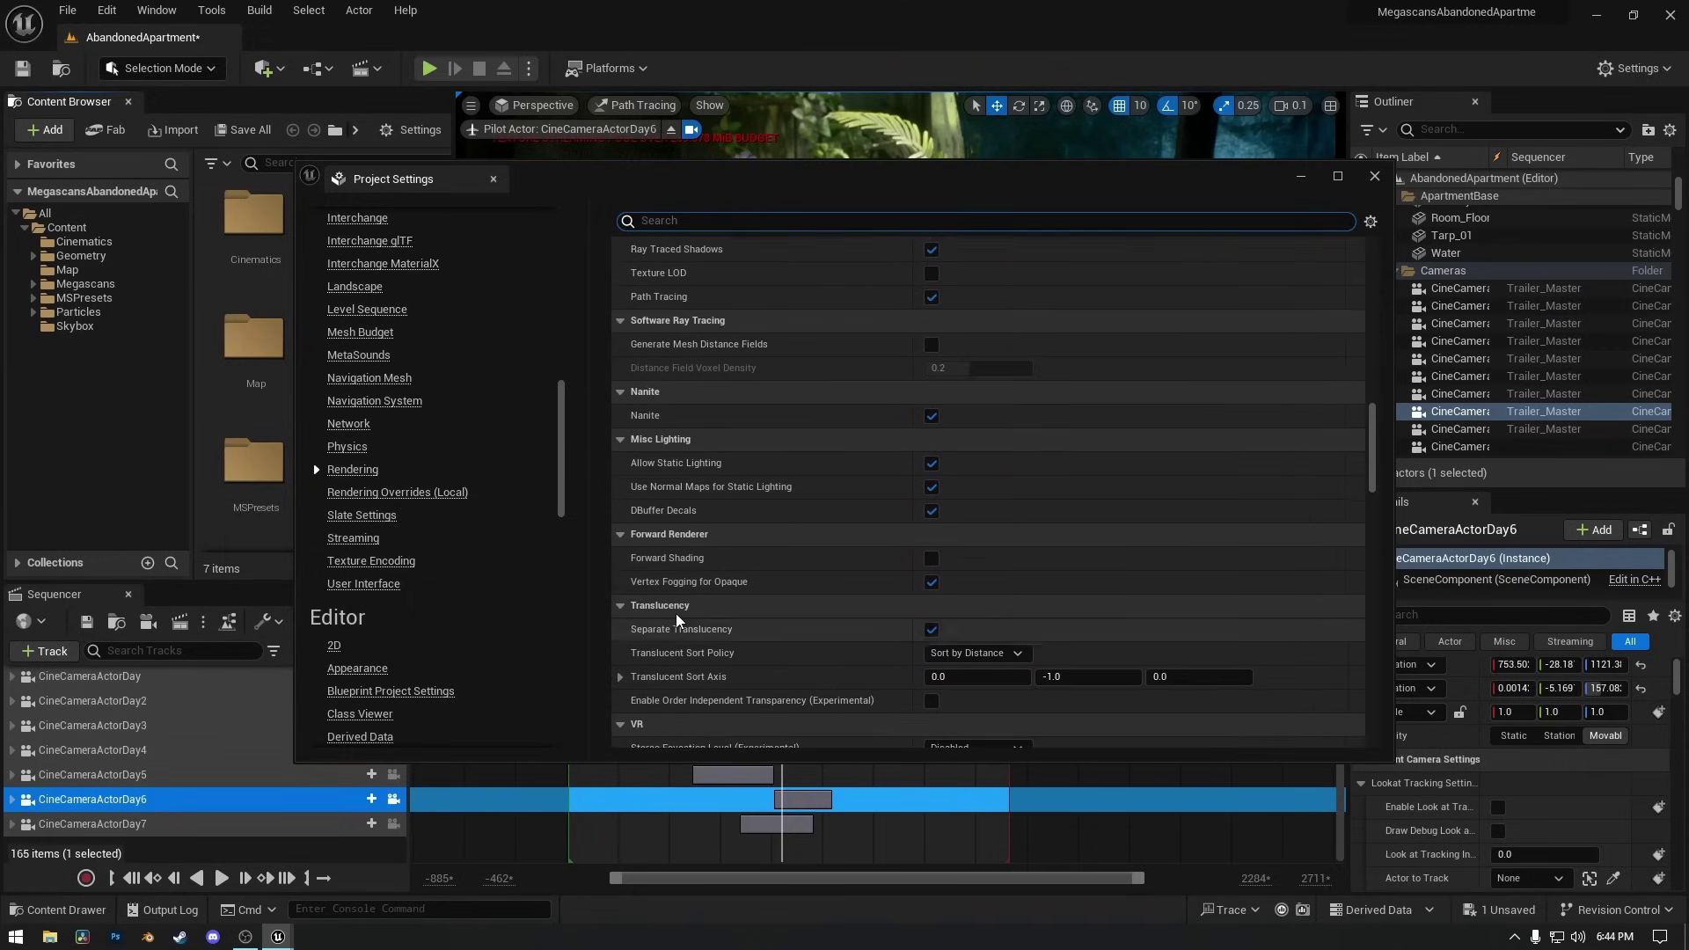
left_click(1375, 177)
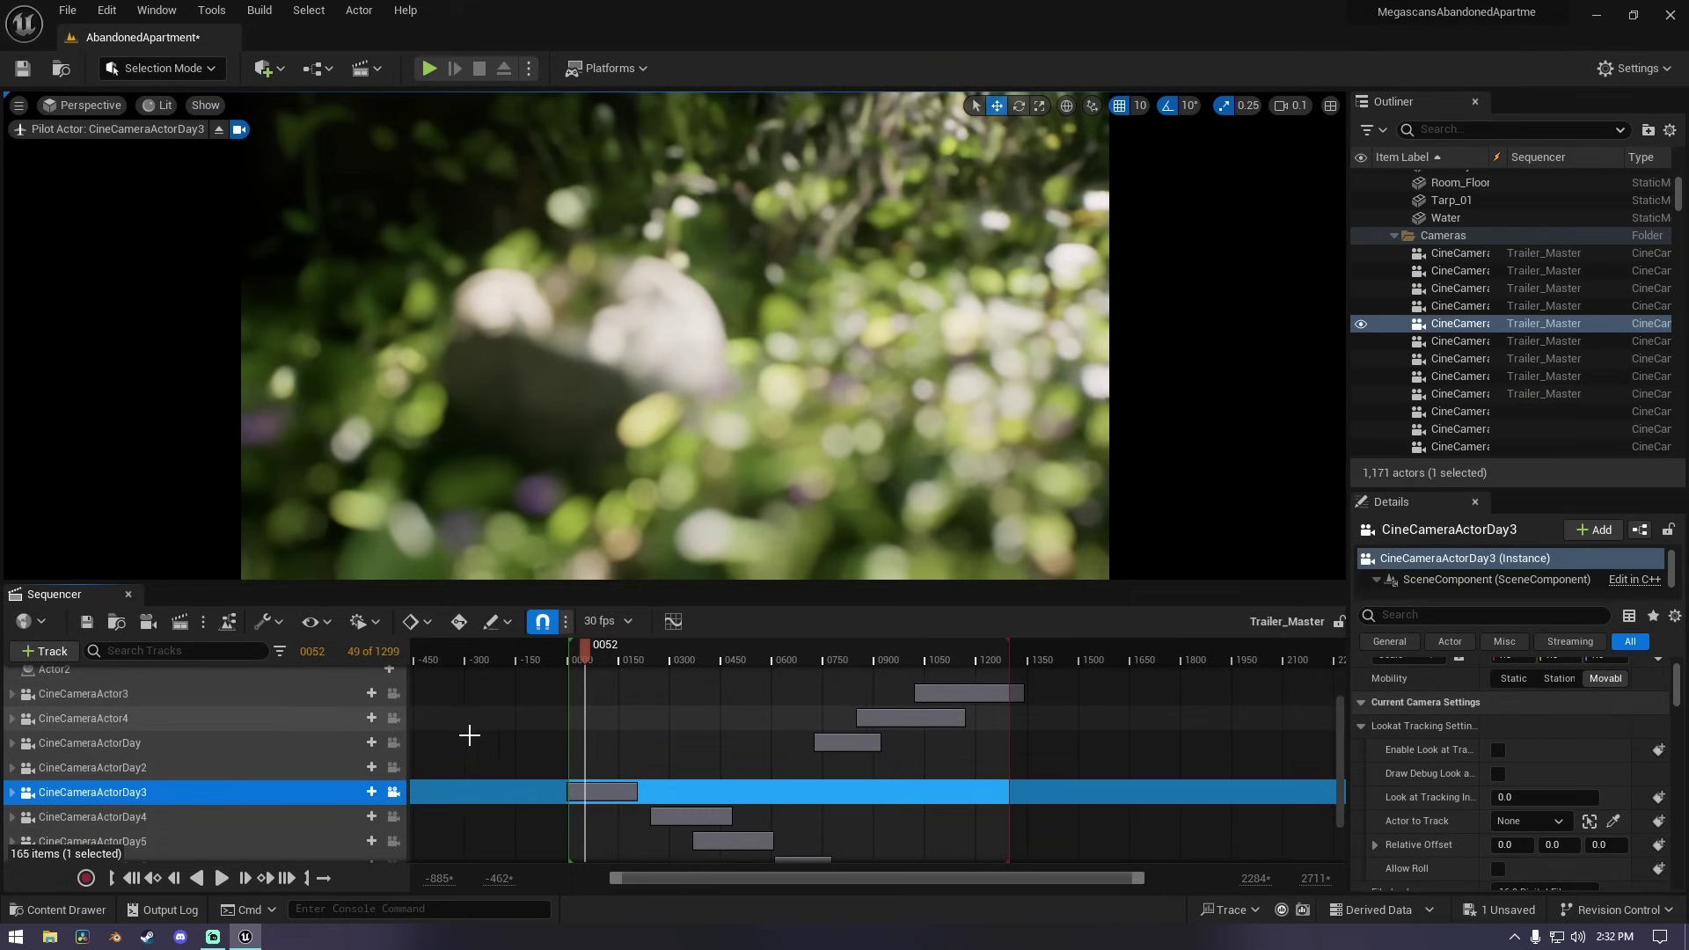
Scrub to frame 0204 and override the camera's GI Method to Standalone Ray Traced (Deprecated).
left_click_drag(587, 643, 637, 679)
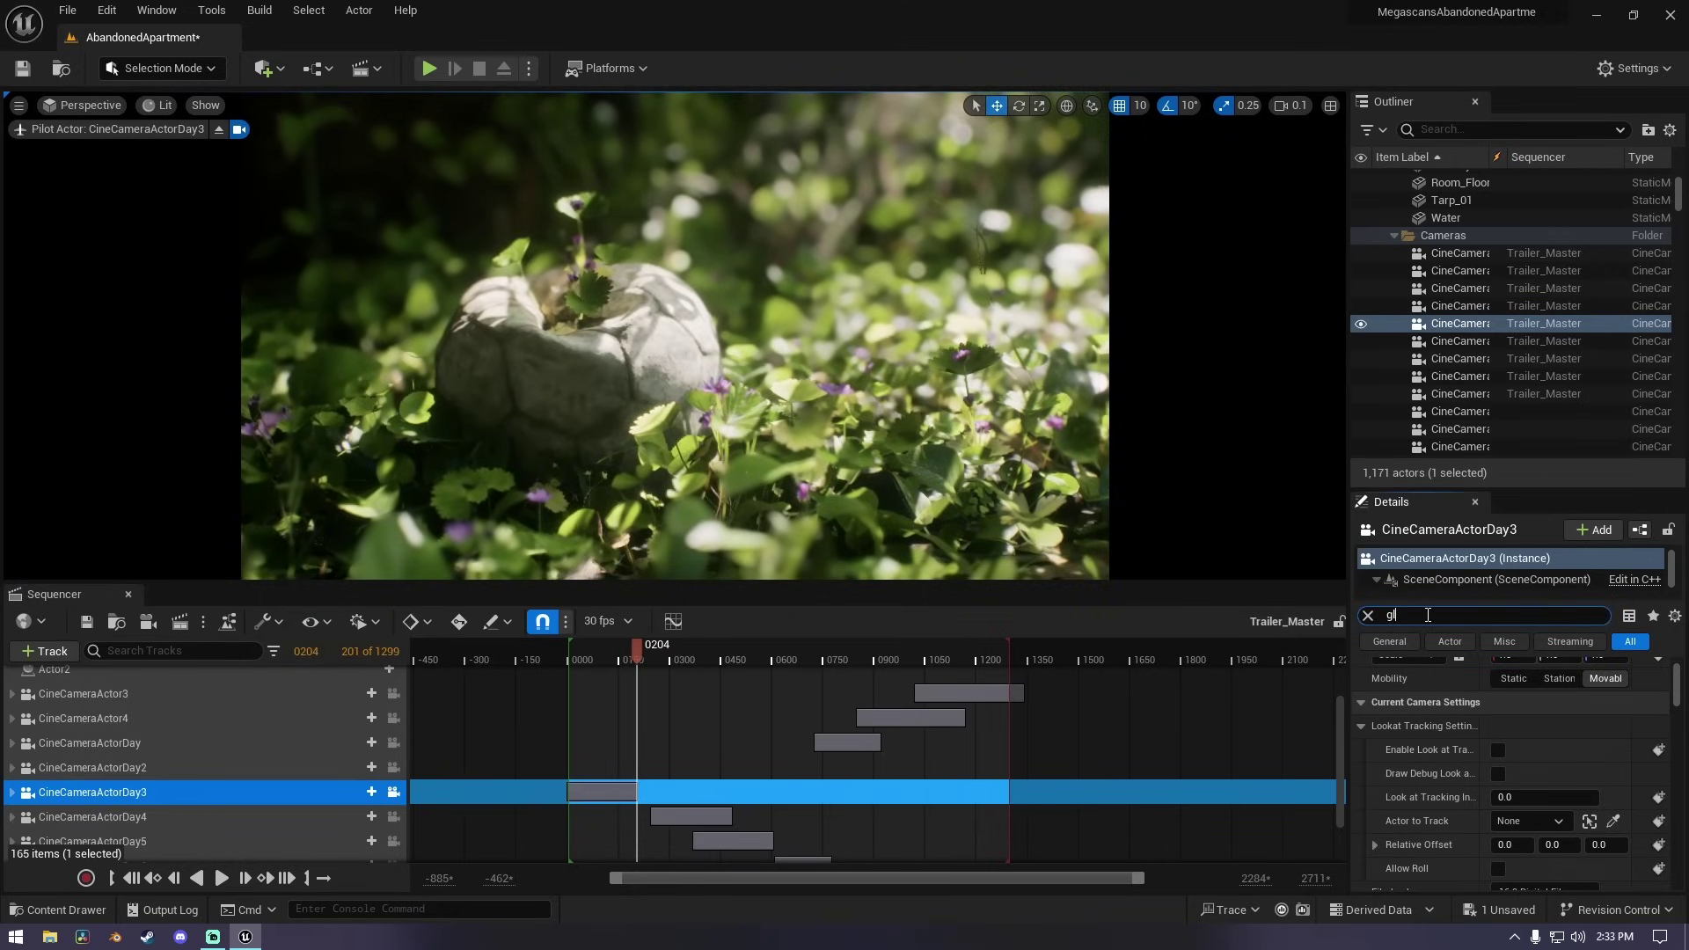
left_click(1427, 615)
type("global i")
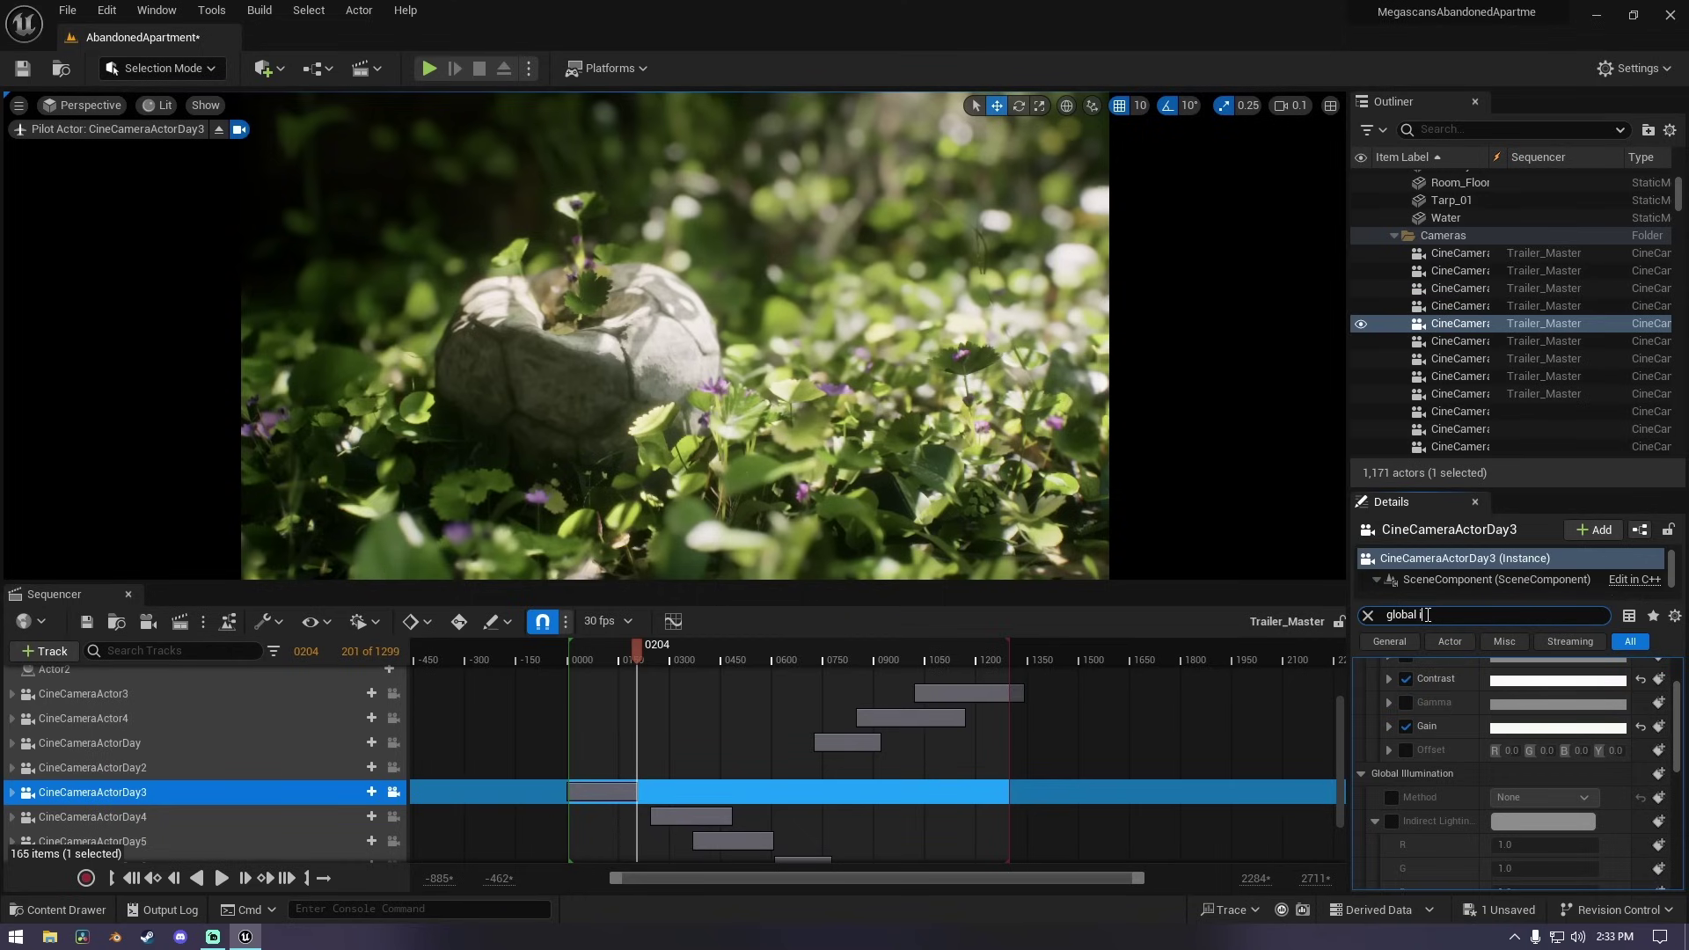
type("ll")
left_click(1392, 716)
left_click(1540, 715)
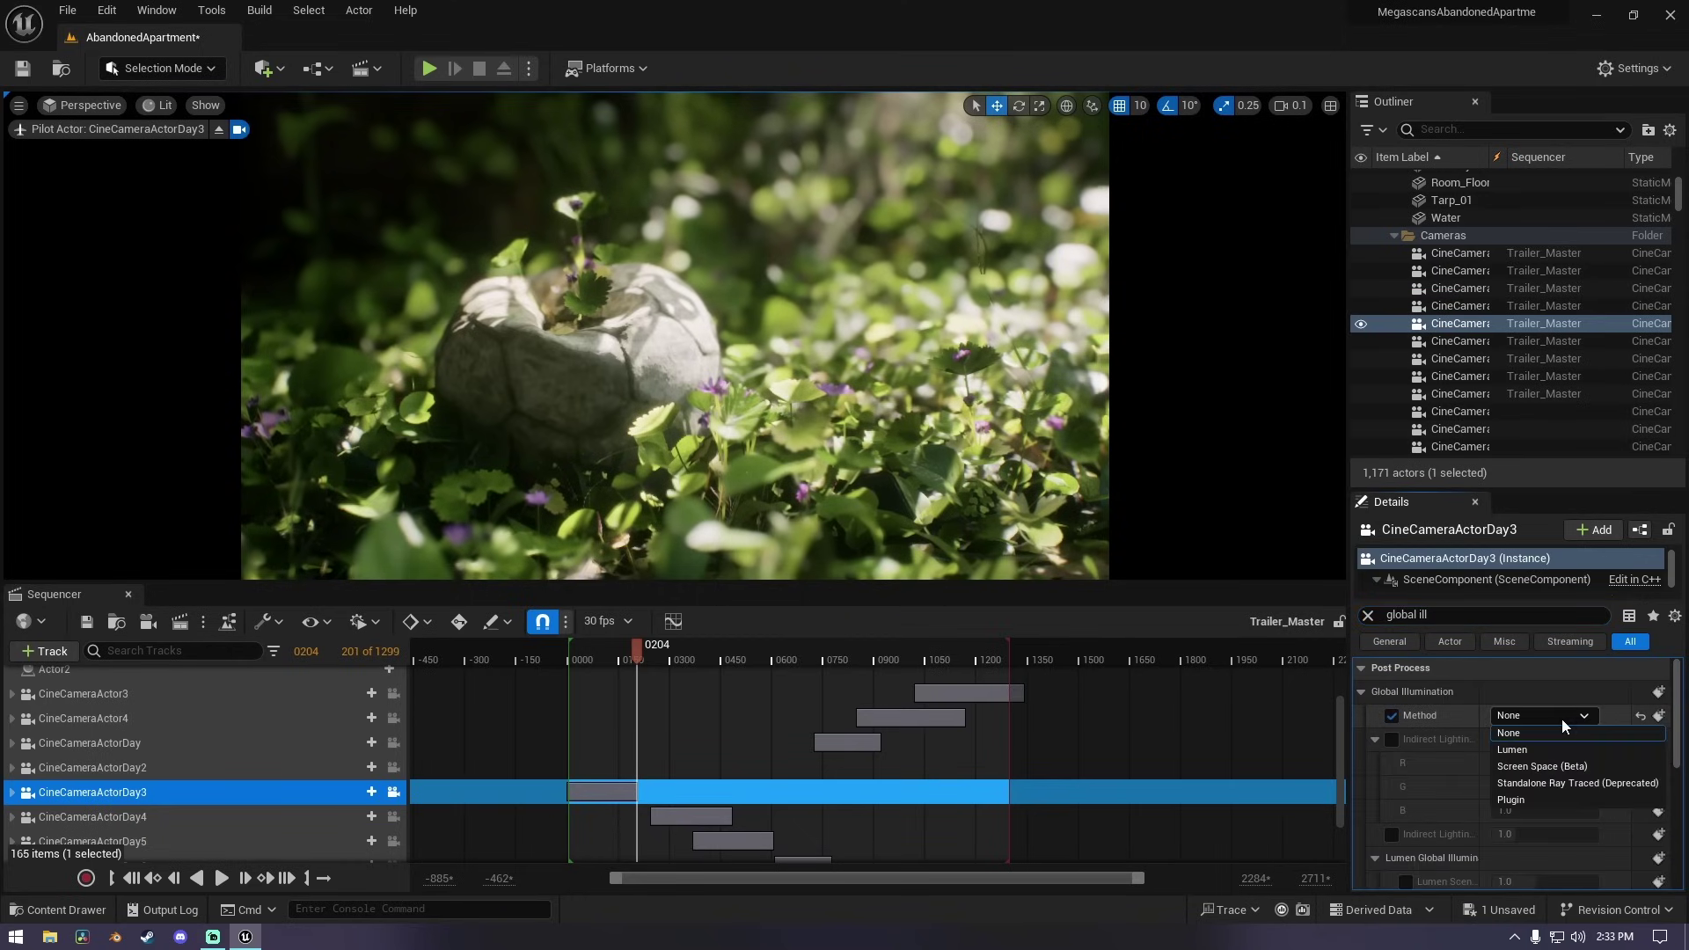
left_click(1530, 783)
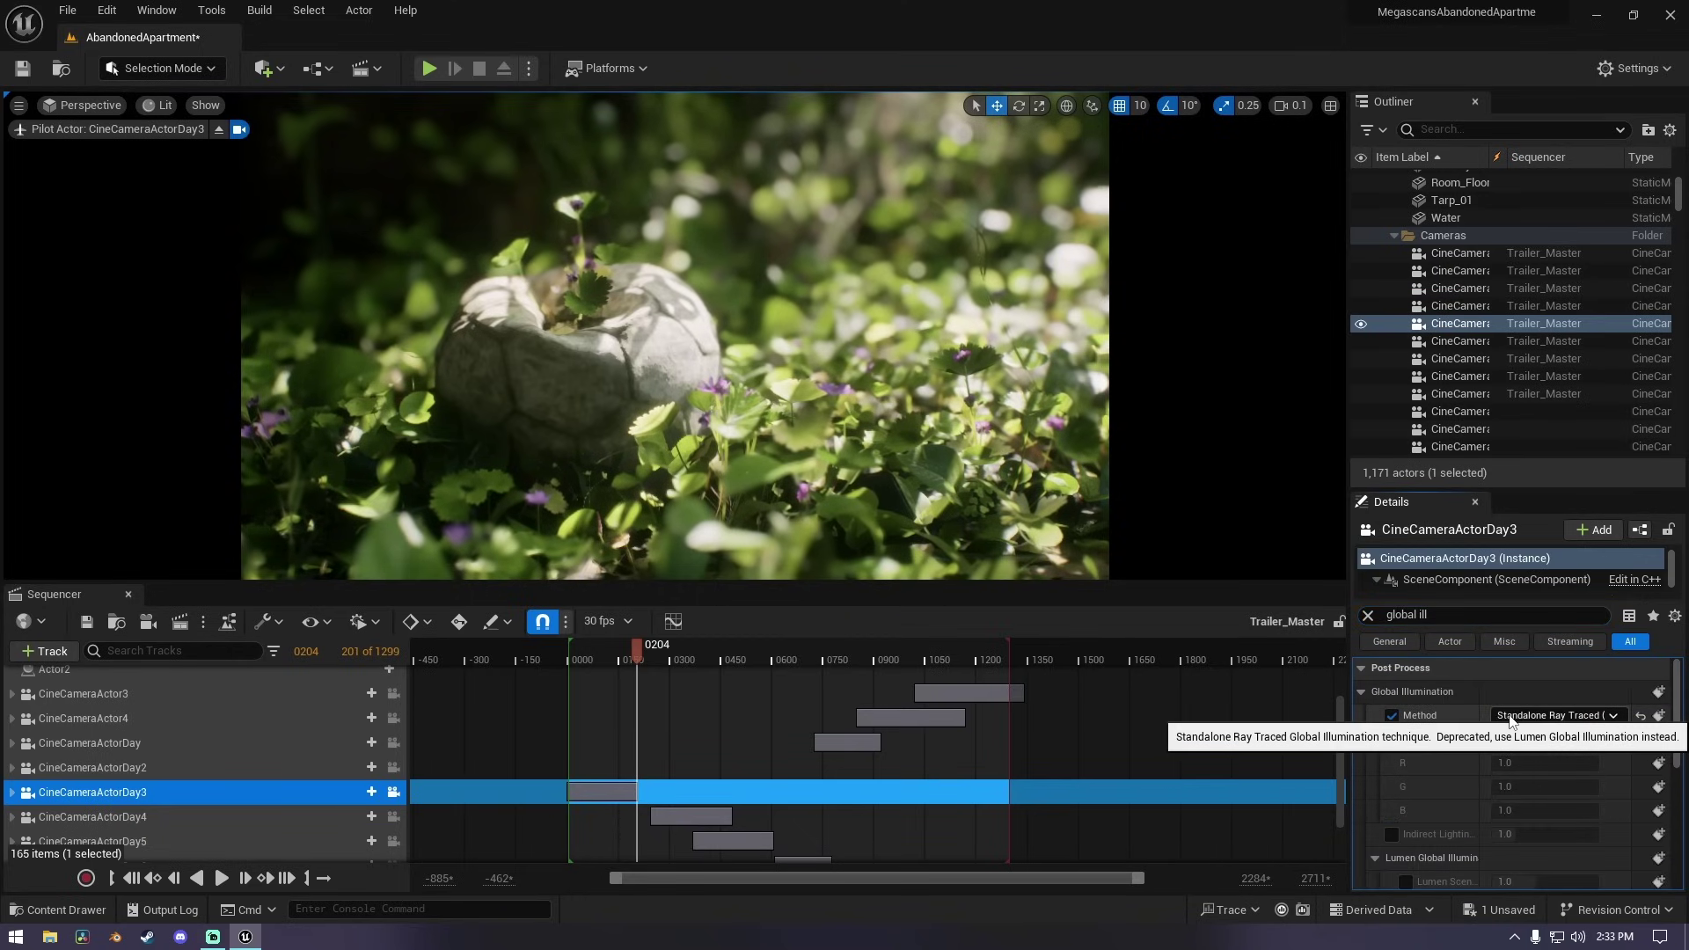
Filter Details by 'ray' and override Ray Tracing GI Type to Brute Force.
left_click(1371, 615)
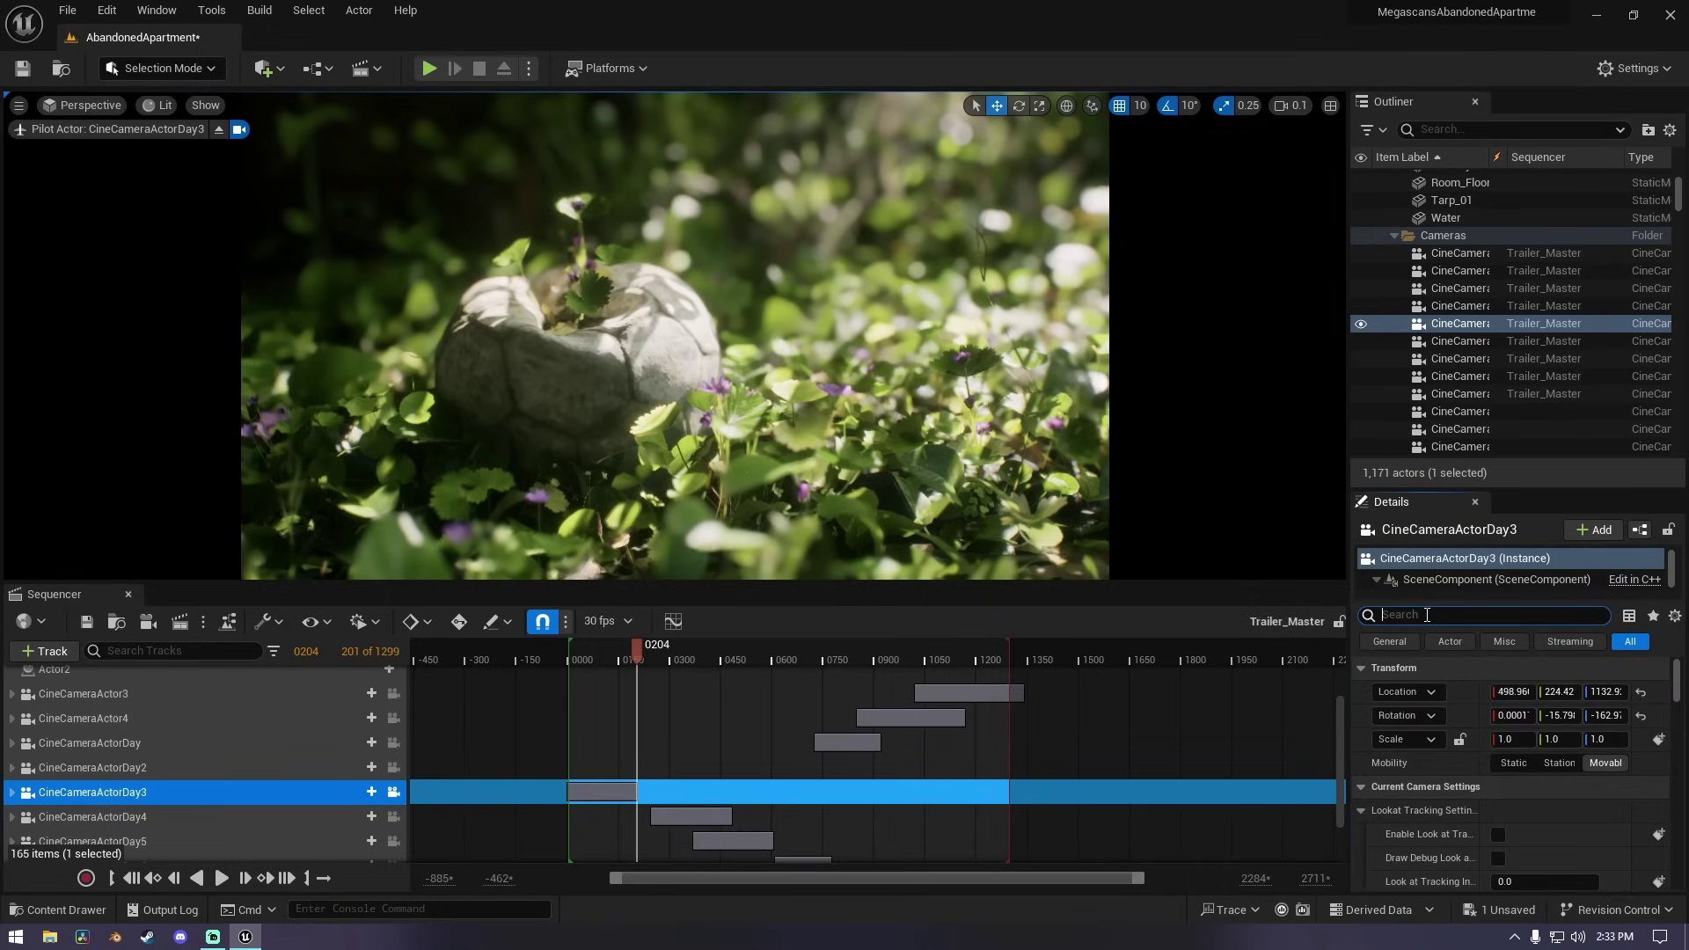
type("ray")
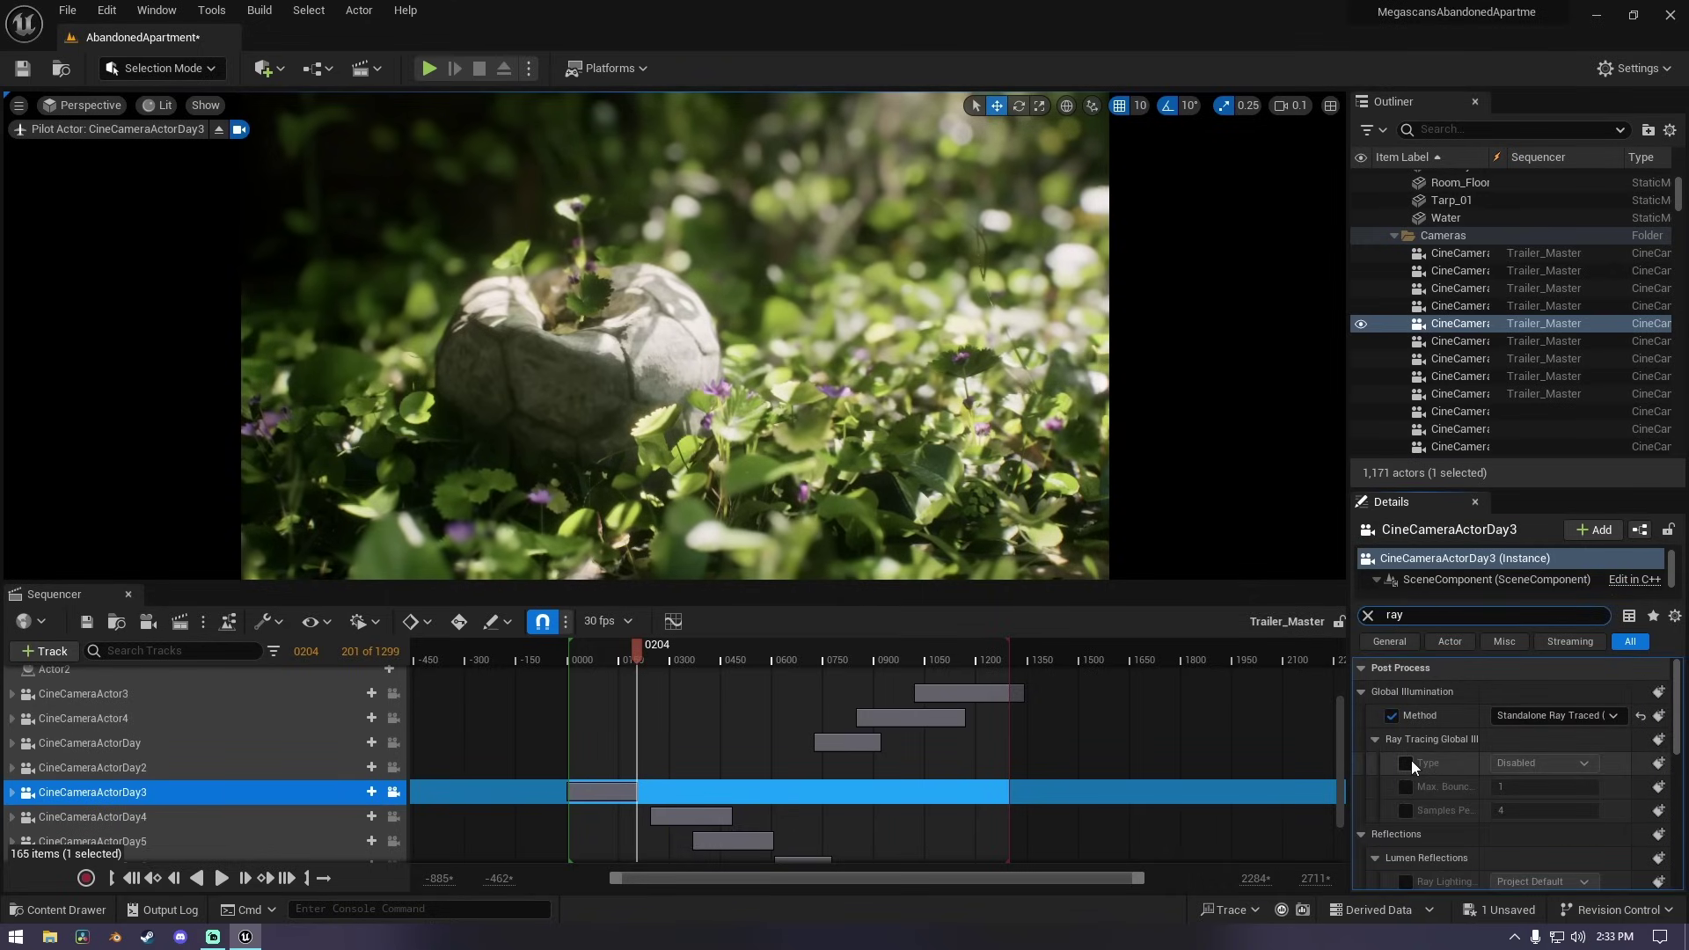
left_click(1407, 763)
left_click(1533, 760)
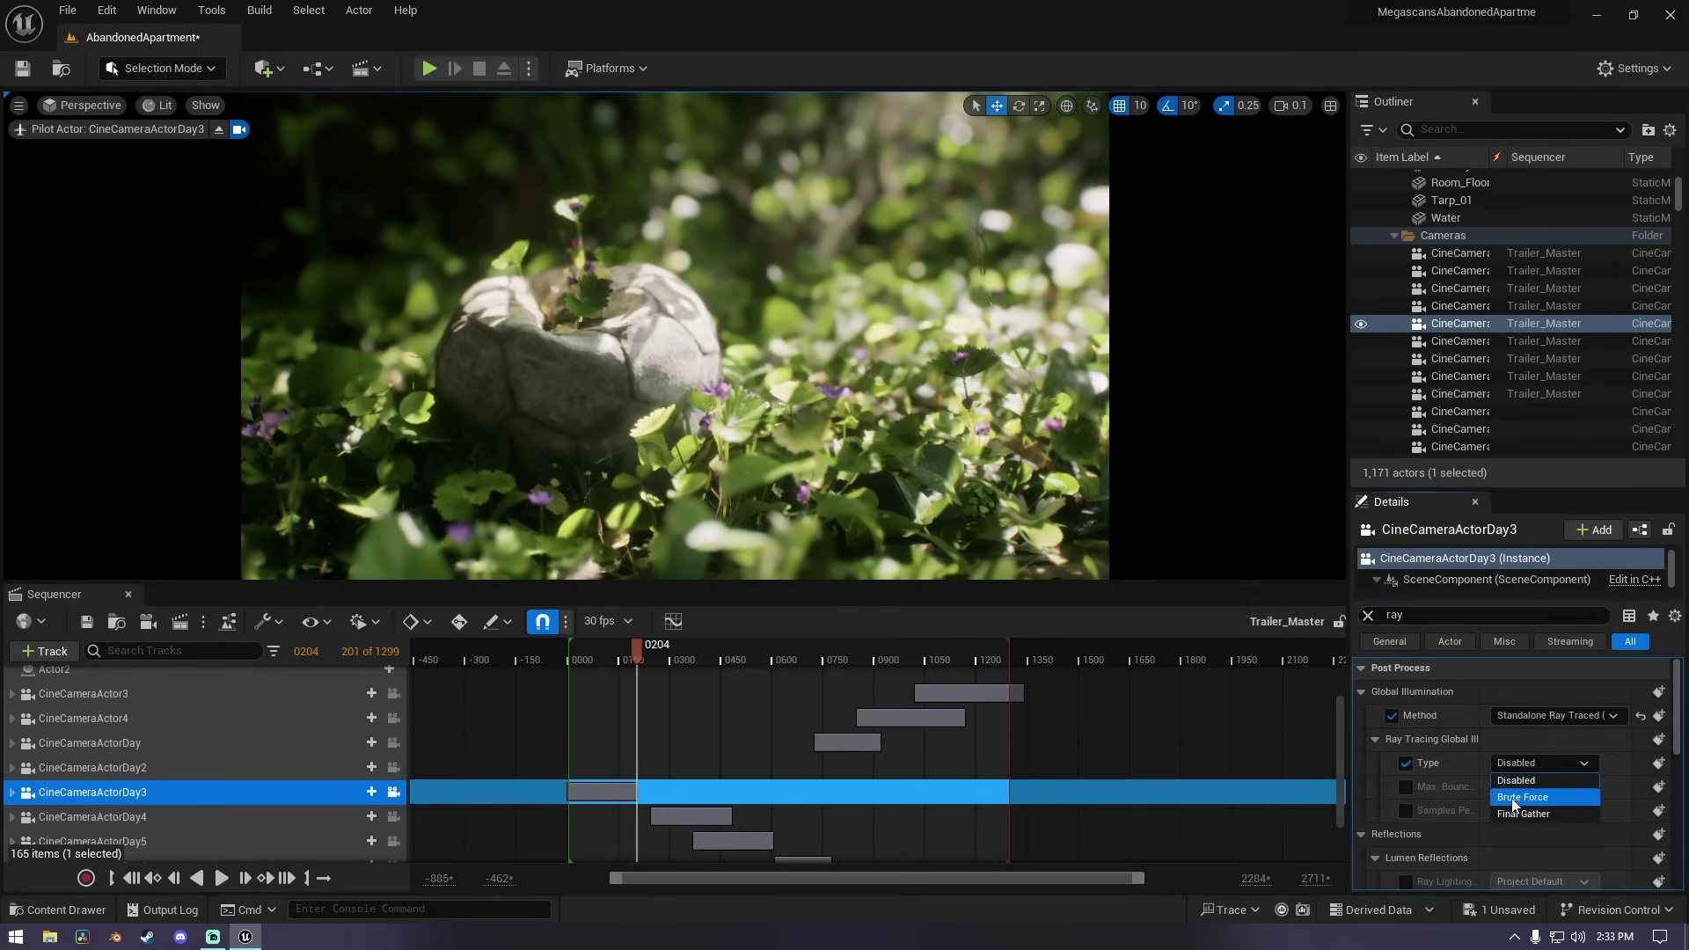
left_click(1513, 797)
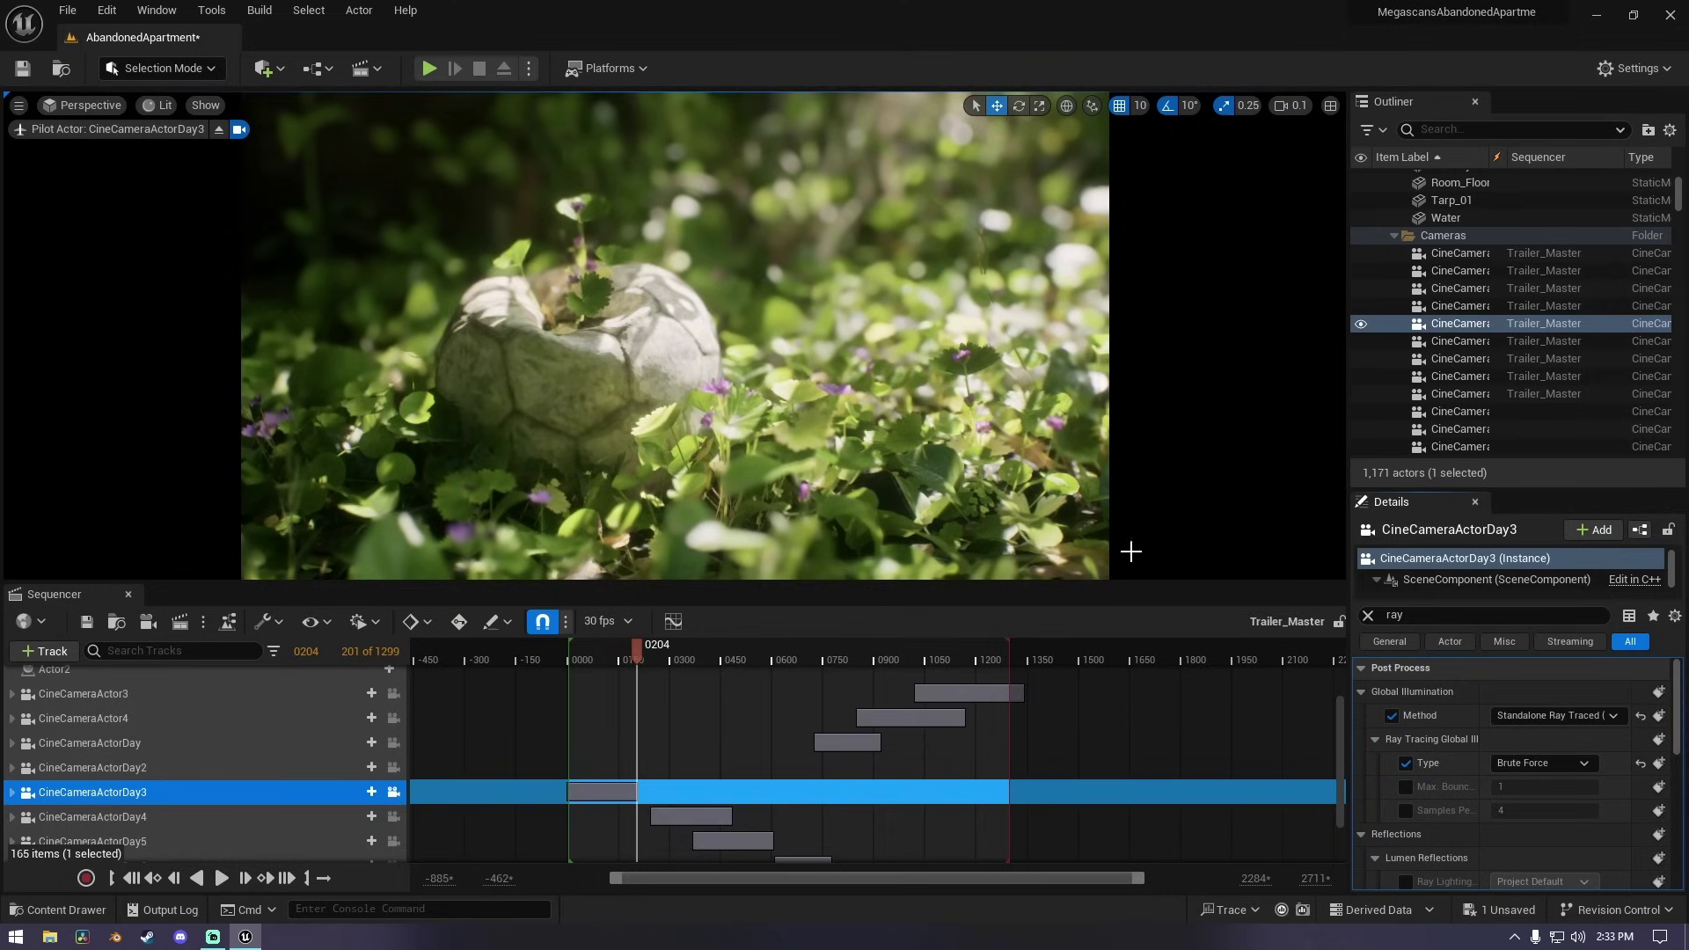
Override ray-traced GI Max. Bounces to 4 and Samples Per Pixel to 8.
left_click(1406, 788)
left_click(1545, 787)
type("2")
left_click(1406, 810)
left_click(1525, 811)
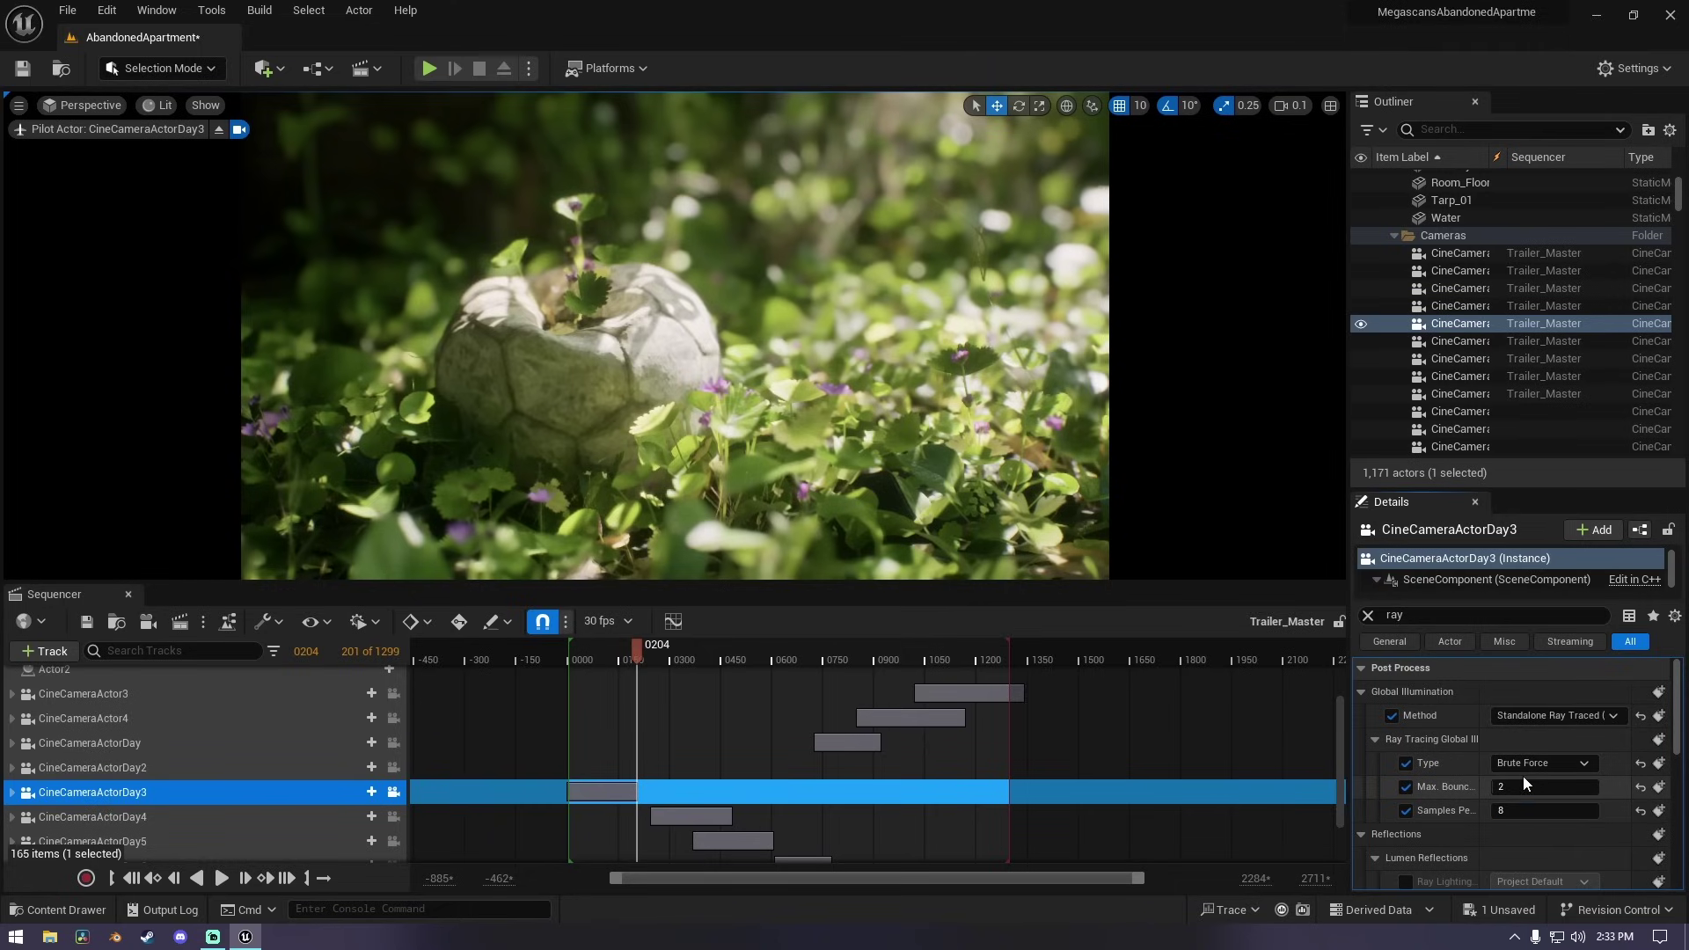
left_click(1525, 786)
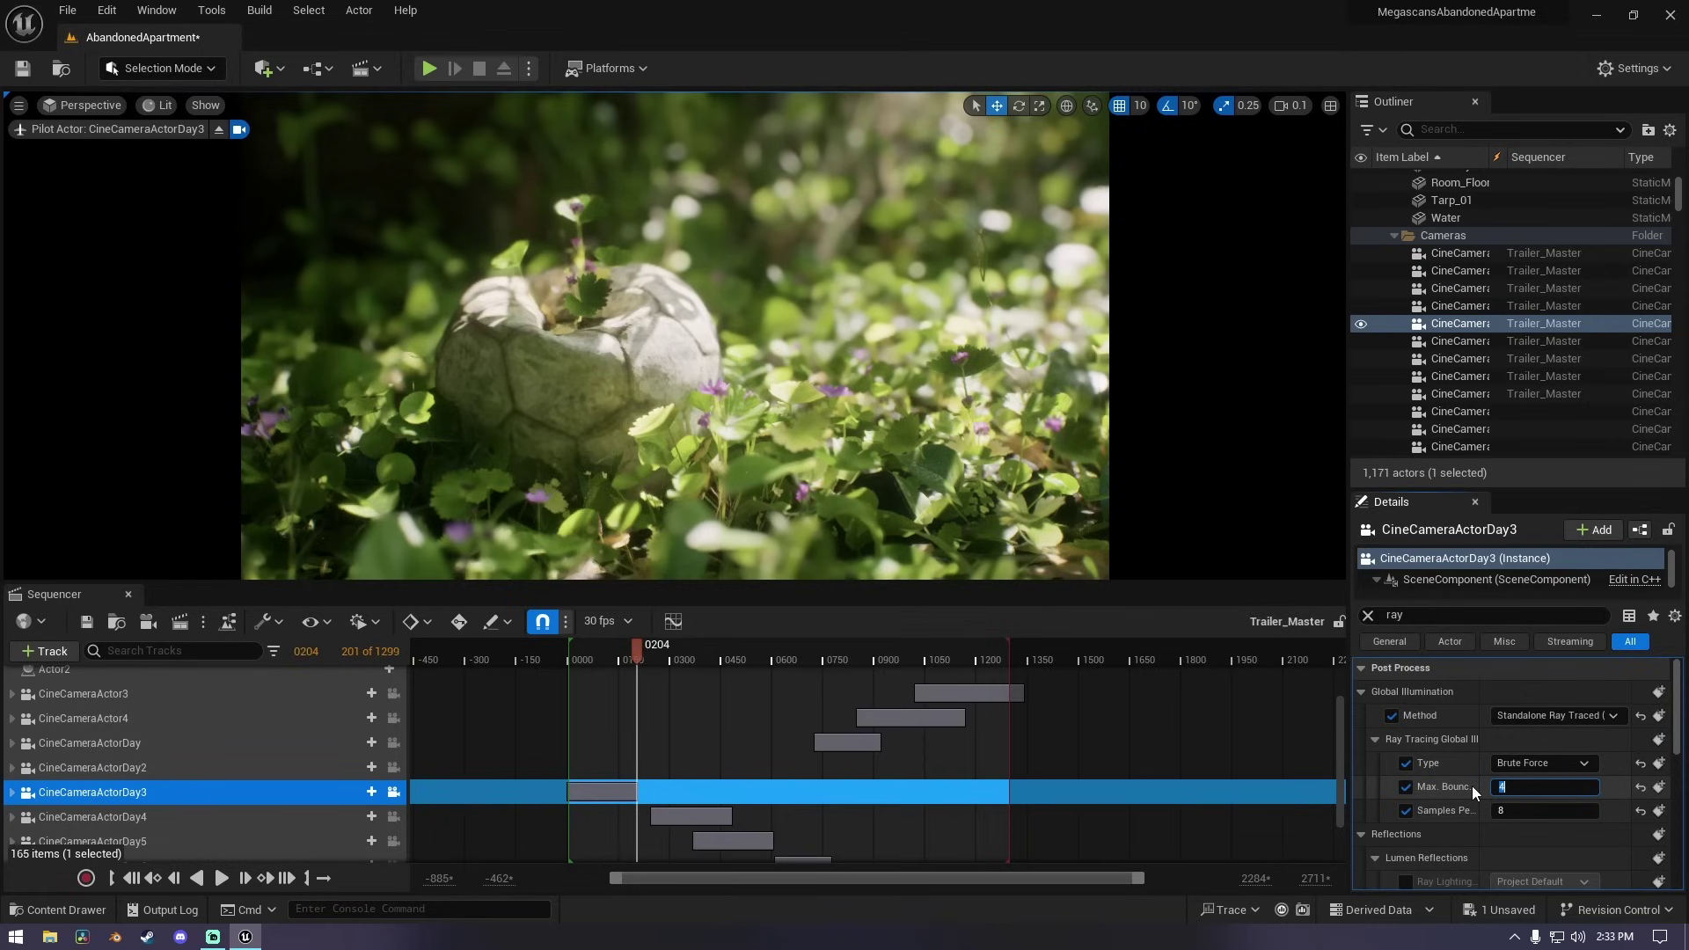
scroll(1461, 801, "down", 3)
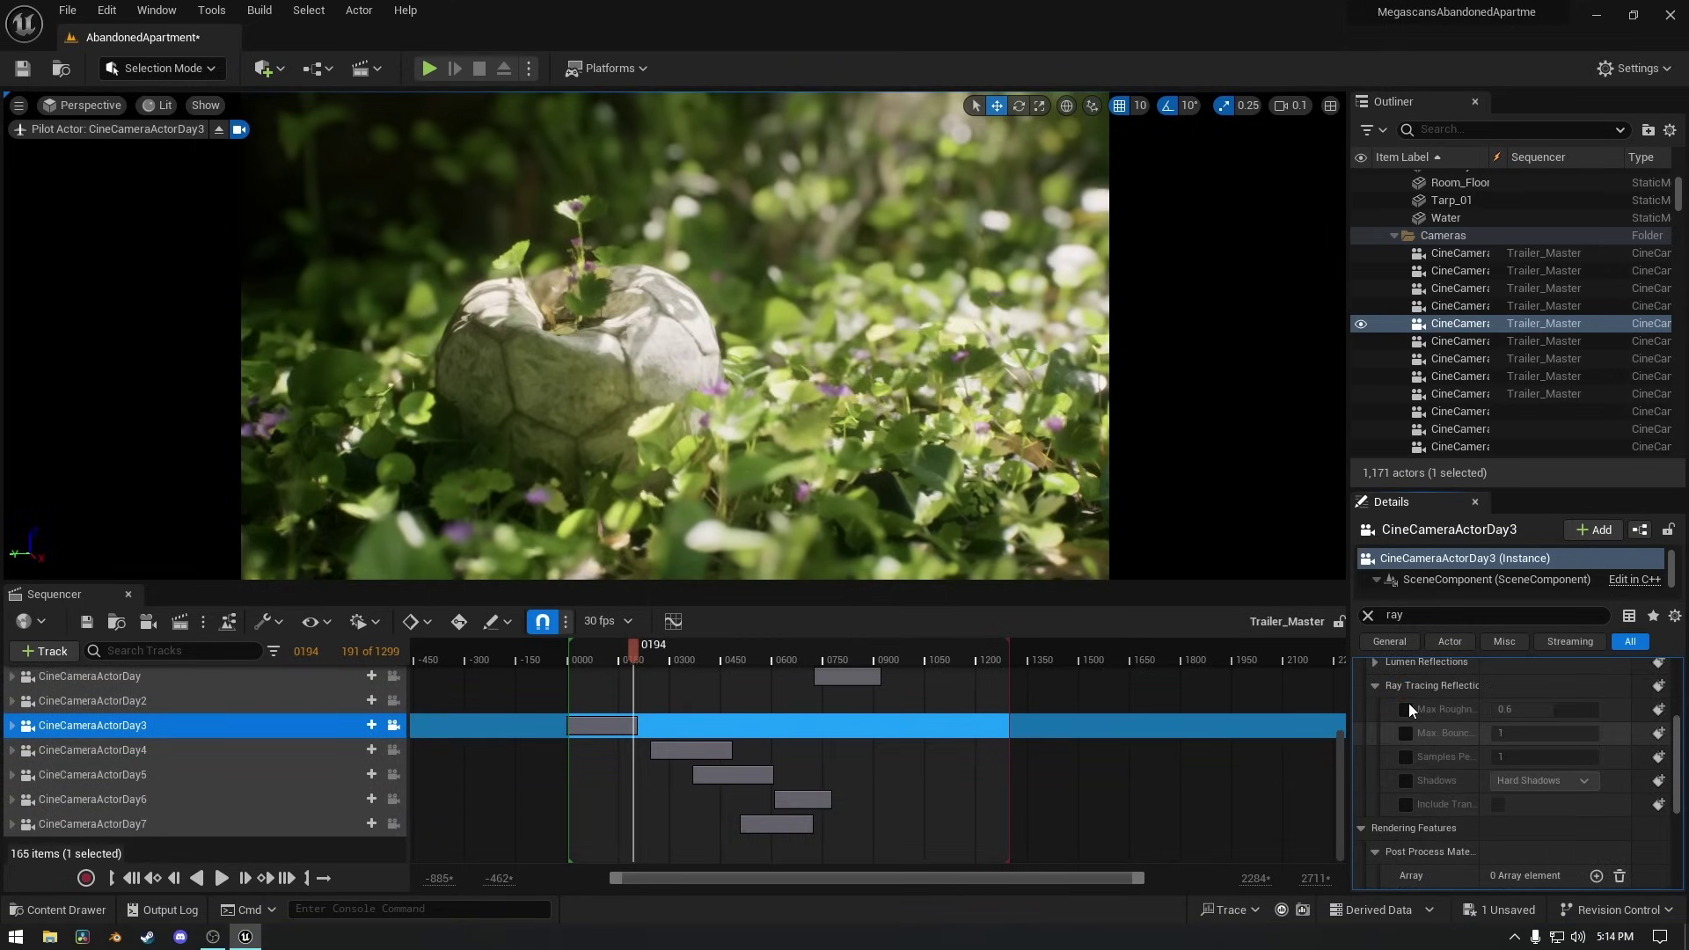
Override ray-traced reflections: max roughness 1.0, Area Shadows, translucency included.
left_click(1406, 709)
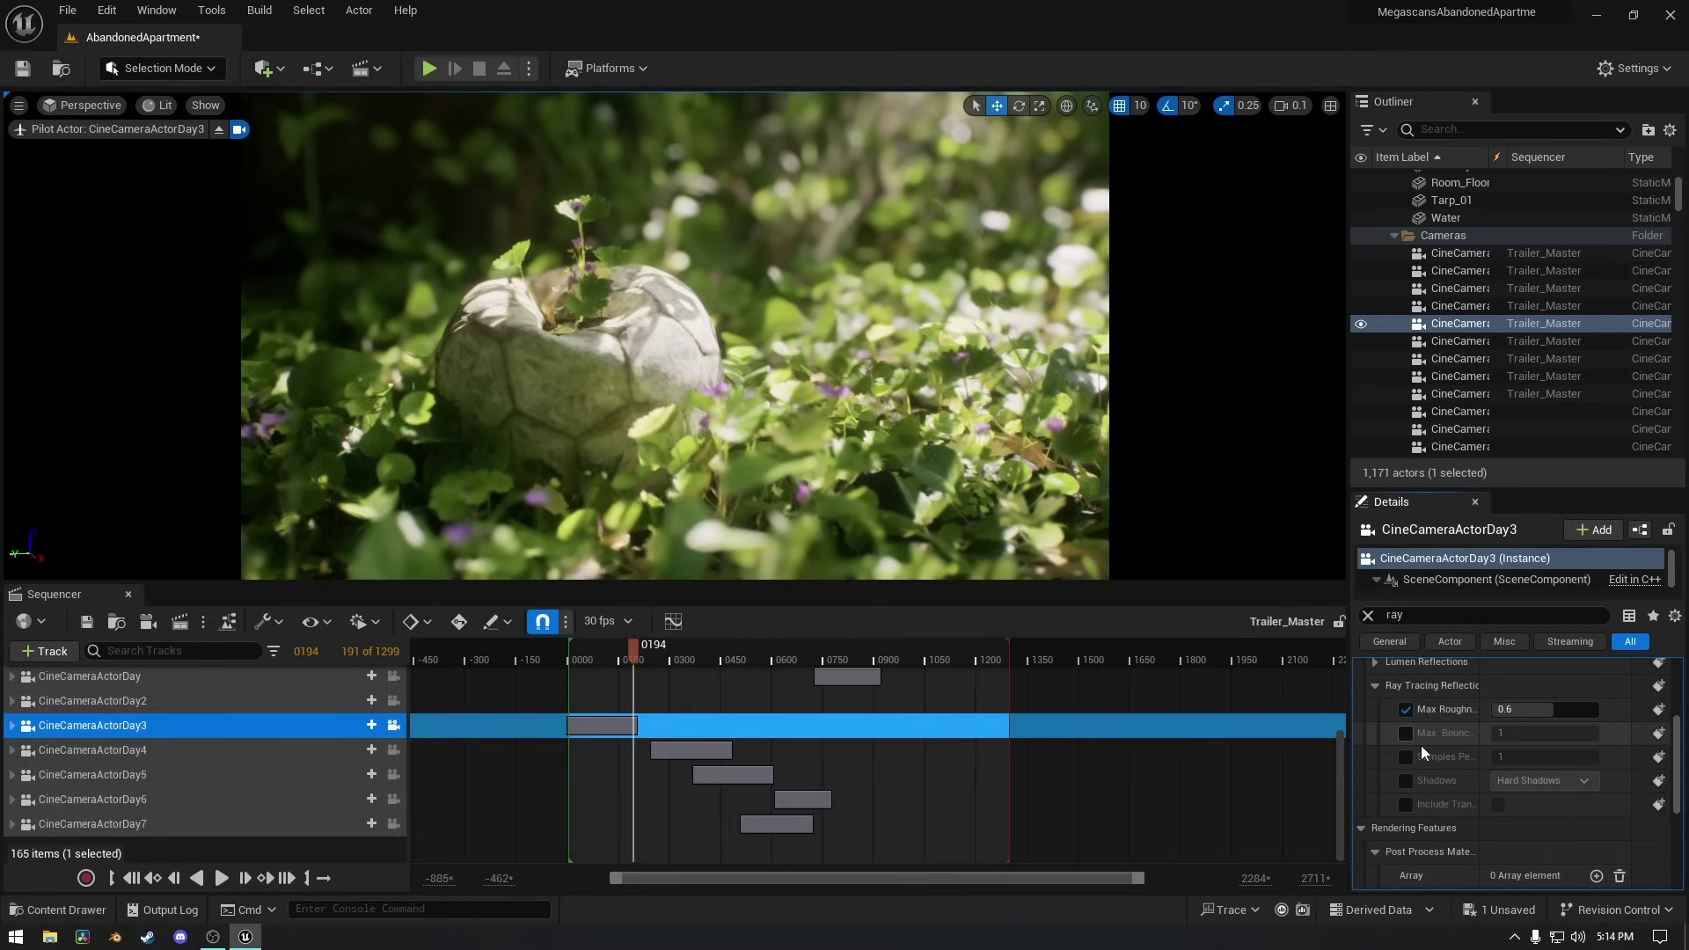
left_click(1406, 733)
left_click_drag(1547, 711, 1575, 733)
left_click(1406, 757)
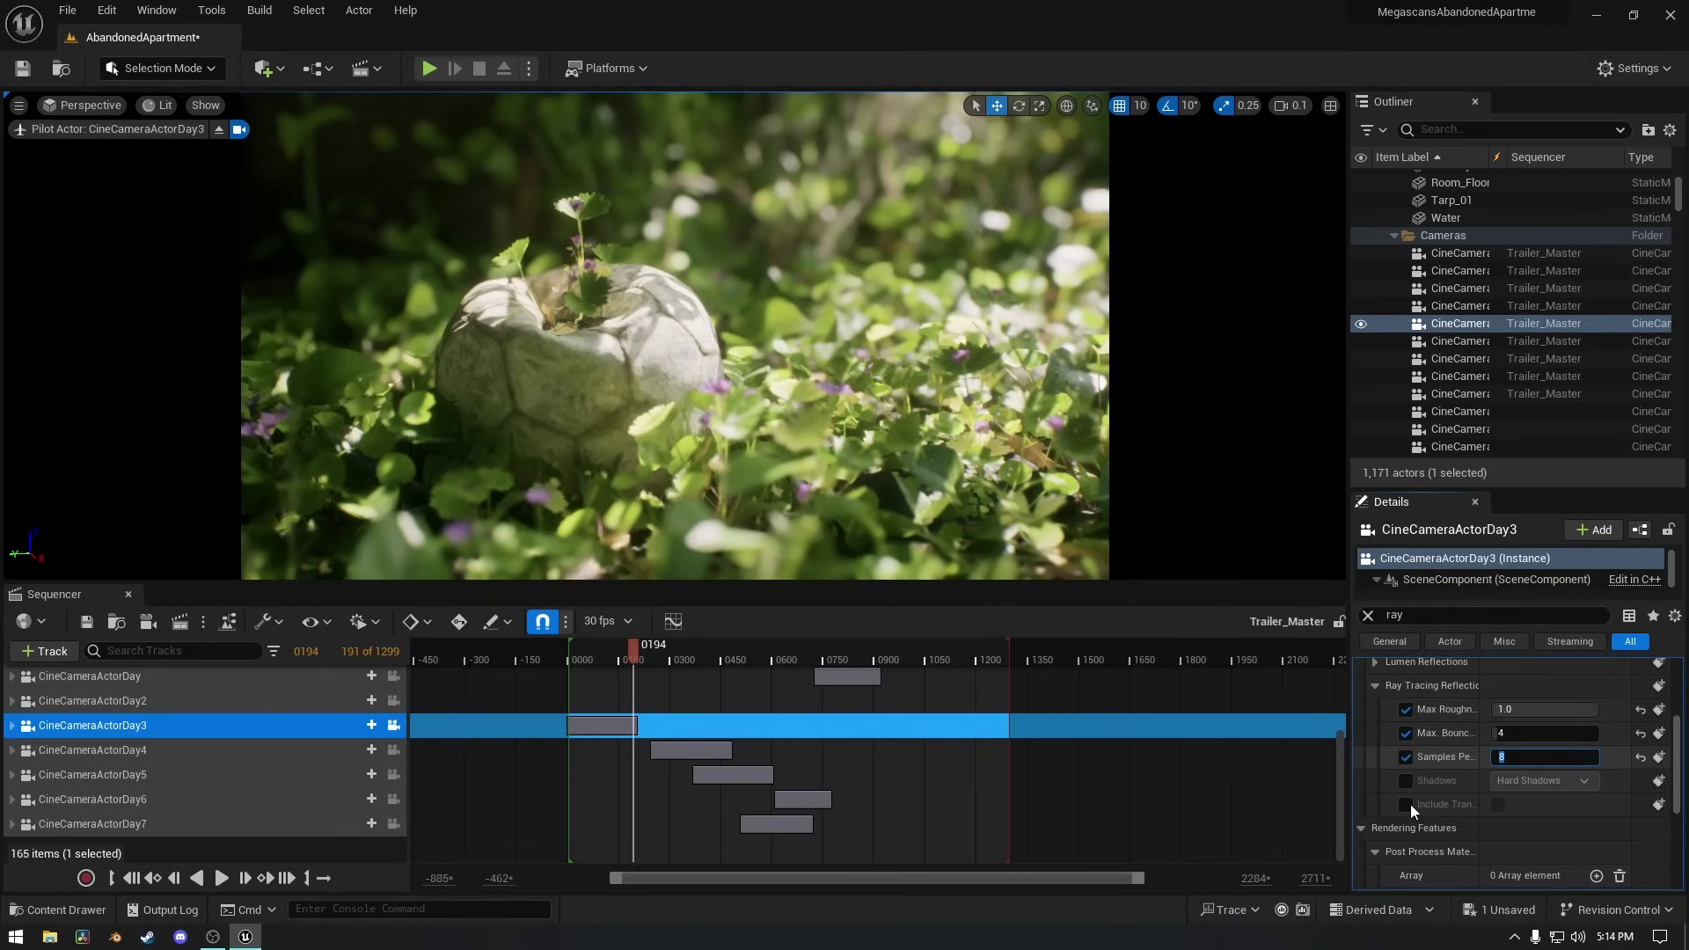
left_click(1406, 781)
left_click(1544, 780)
left_click(1527, 836)
left_click(1406, 805)
left_click(1497, 805)
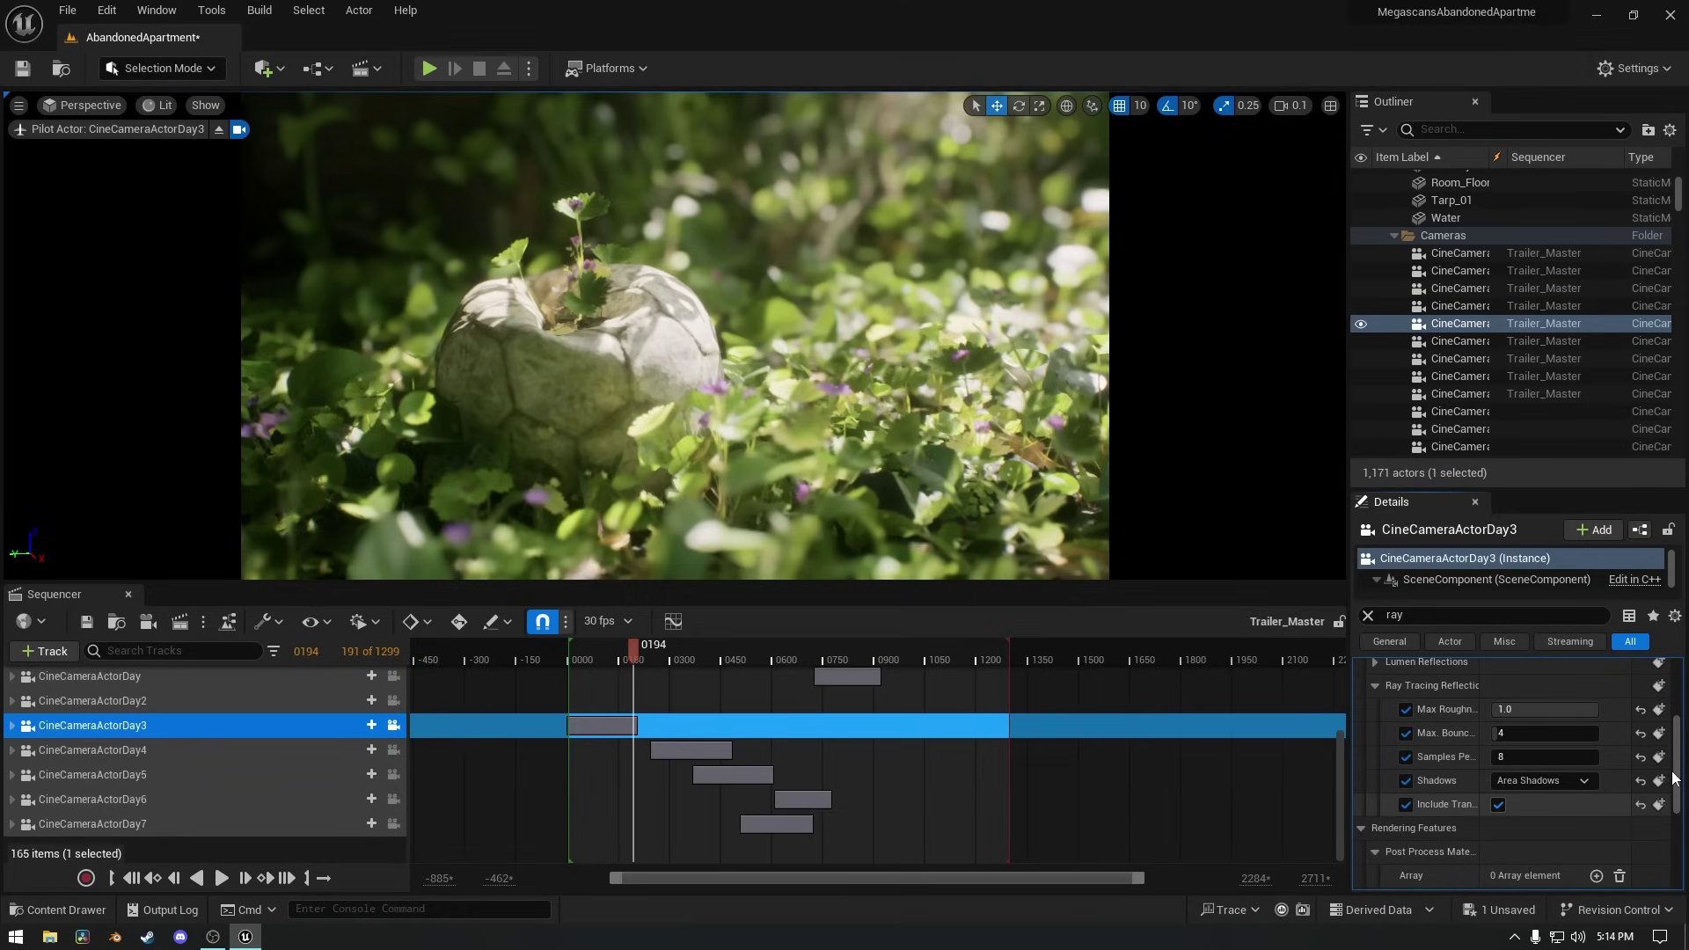
Enable ray-traced ambient occlusion and the ray-traced translucency Refraction override.
left_click_drag(1679, 785, 1679, 801)
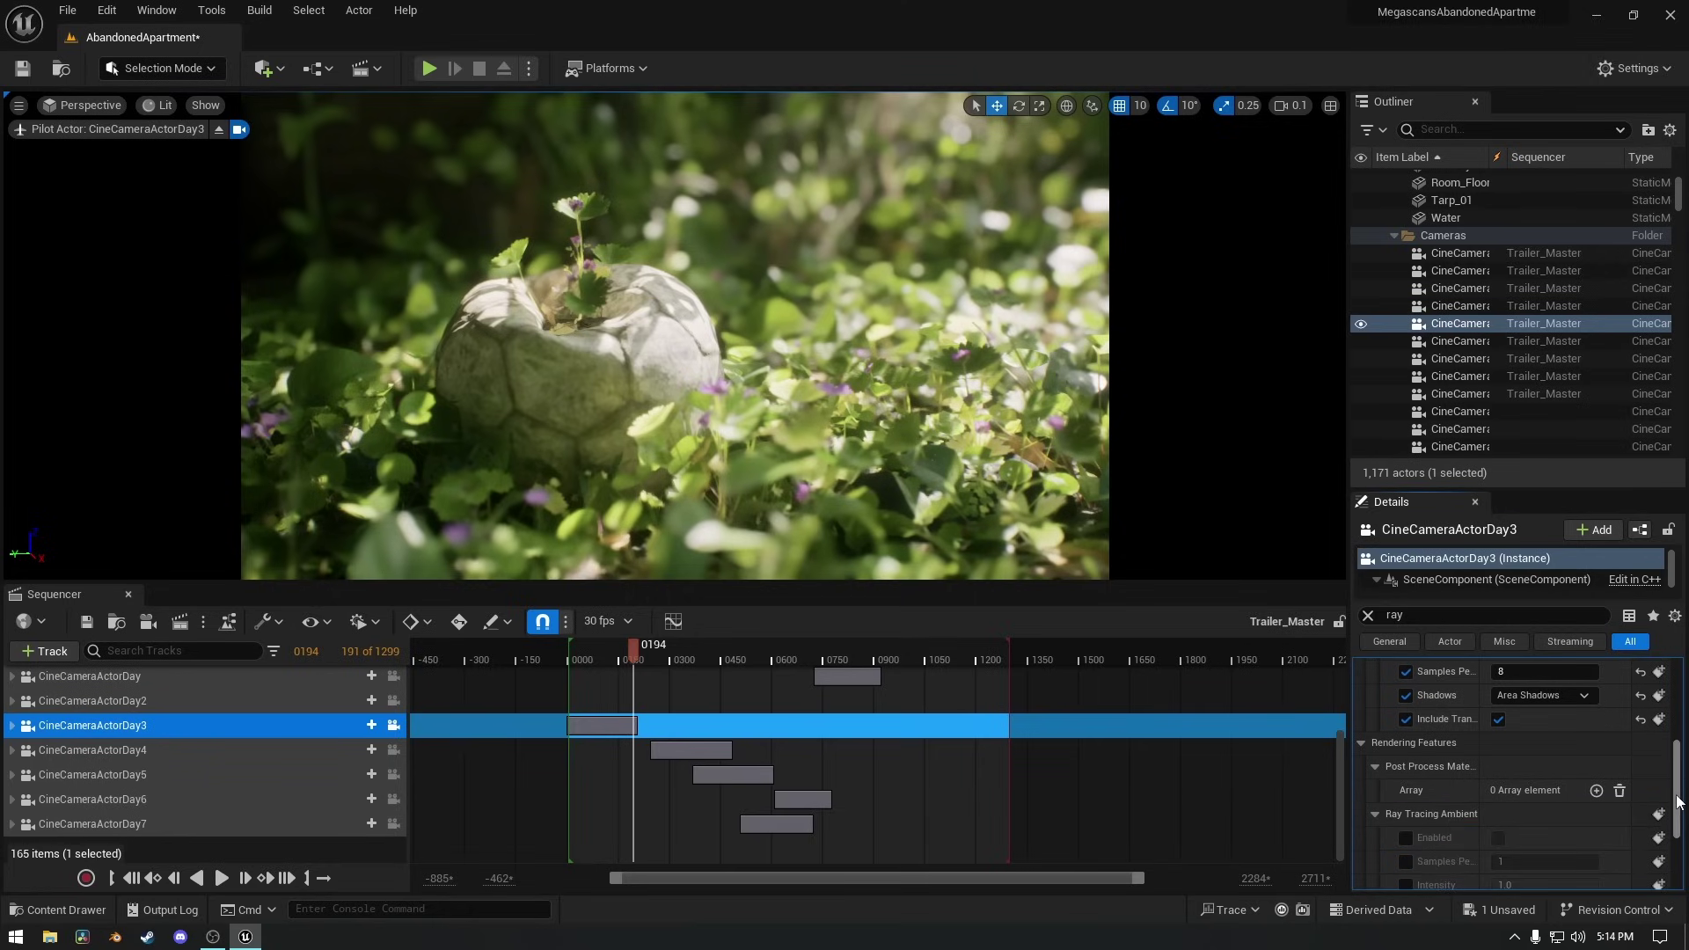
scroll(1657, 832, "down", 3)
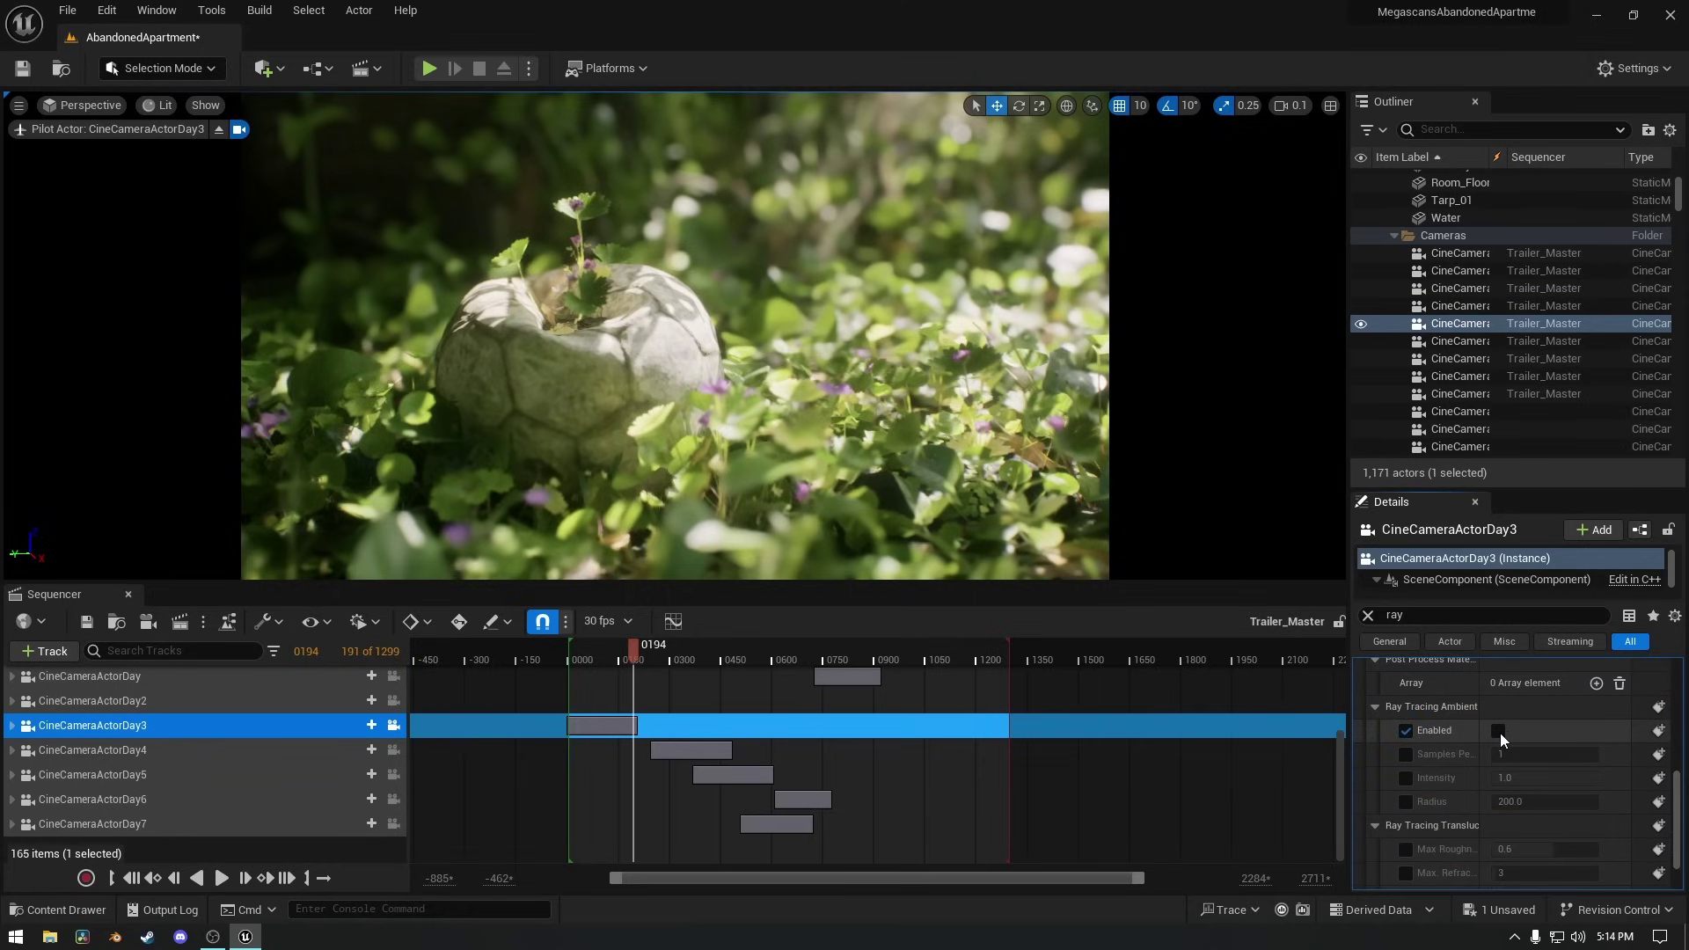
left_click(1498, 731)
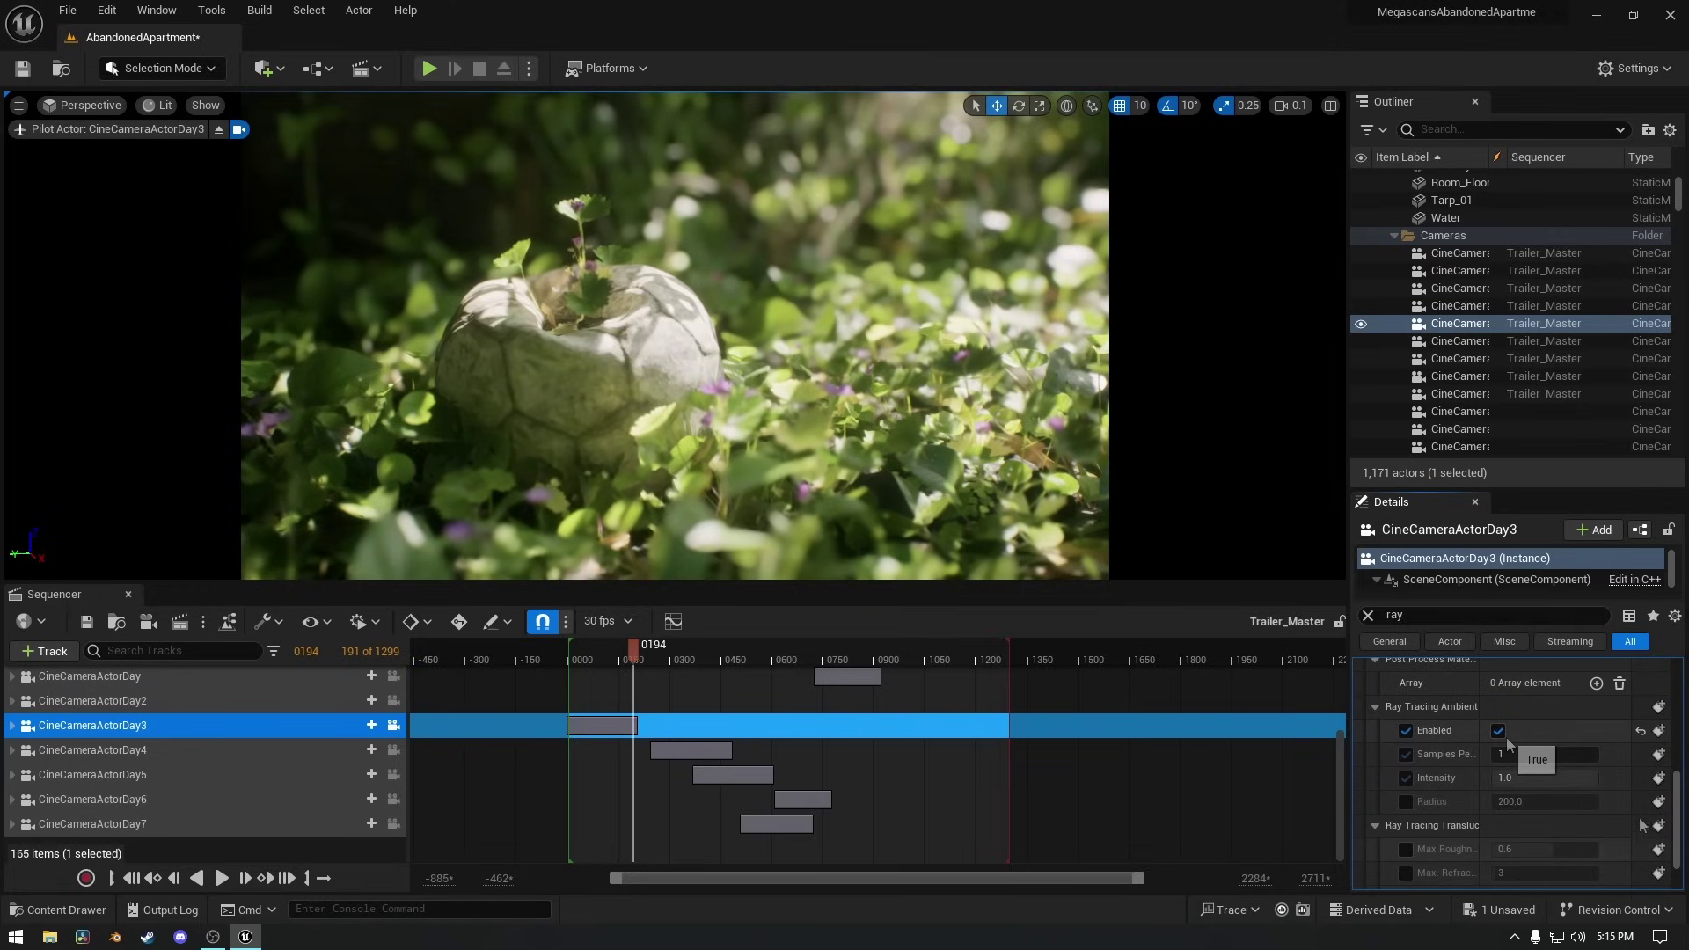
left_click_drag(1678, 837, 1677, 890)
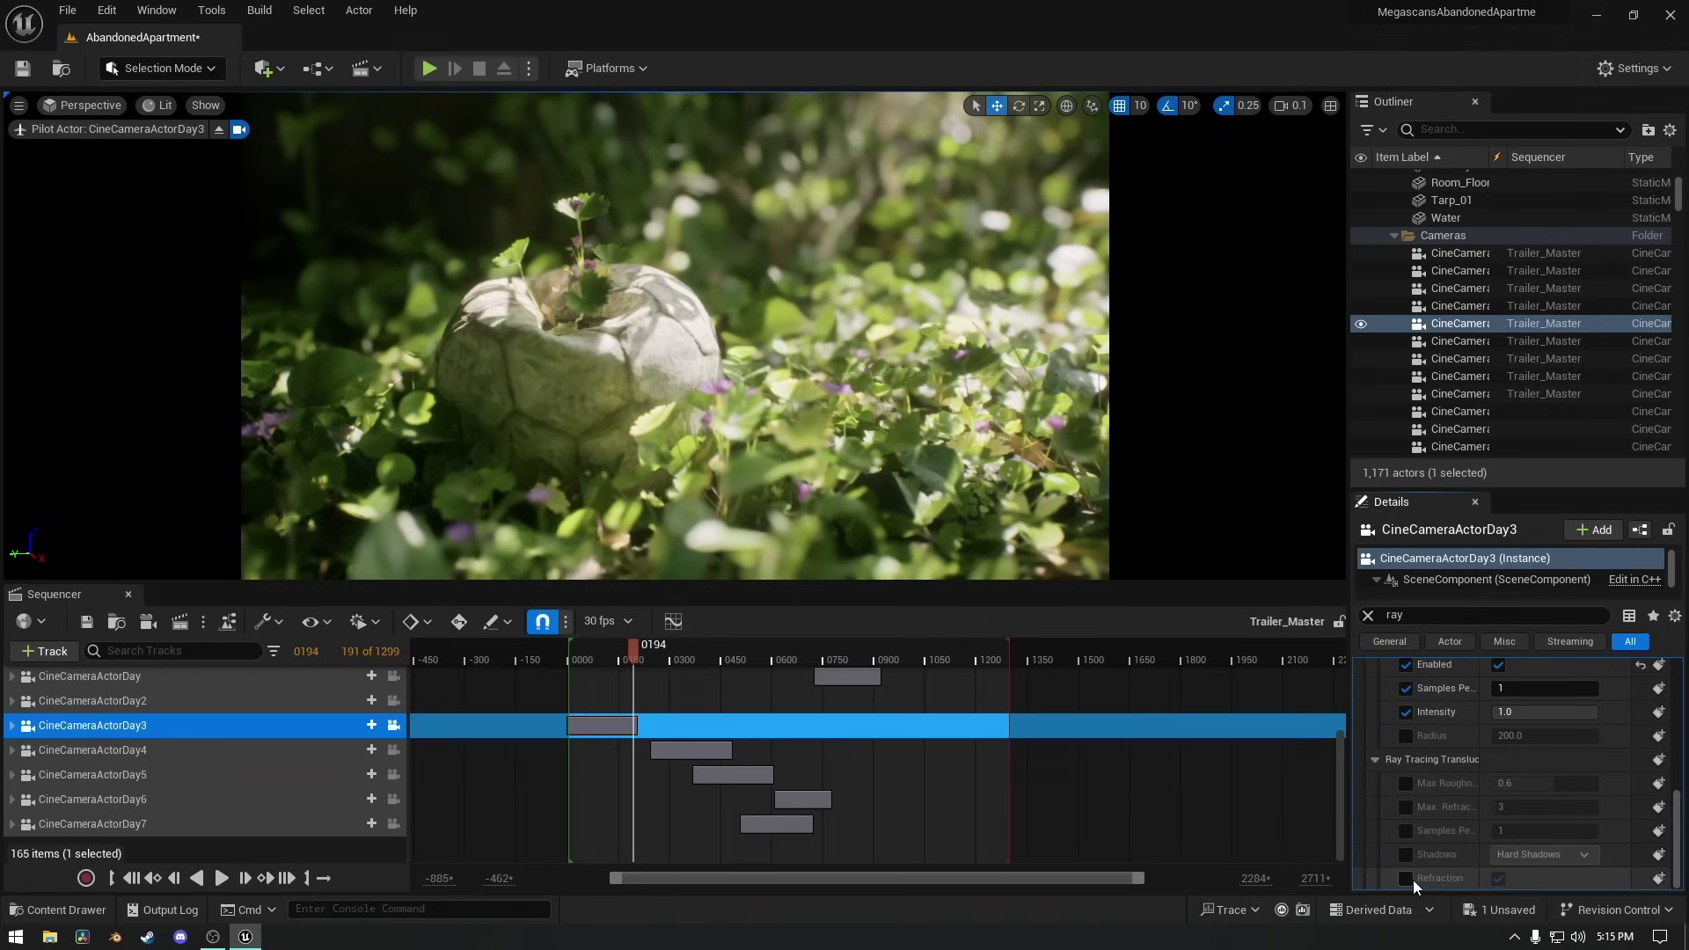
left_click(1406, 879)
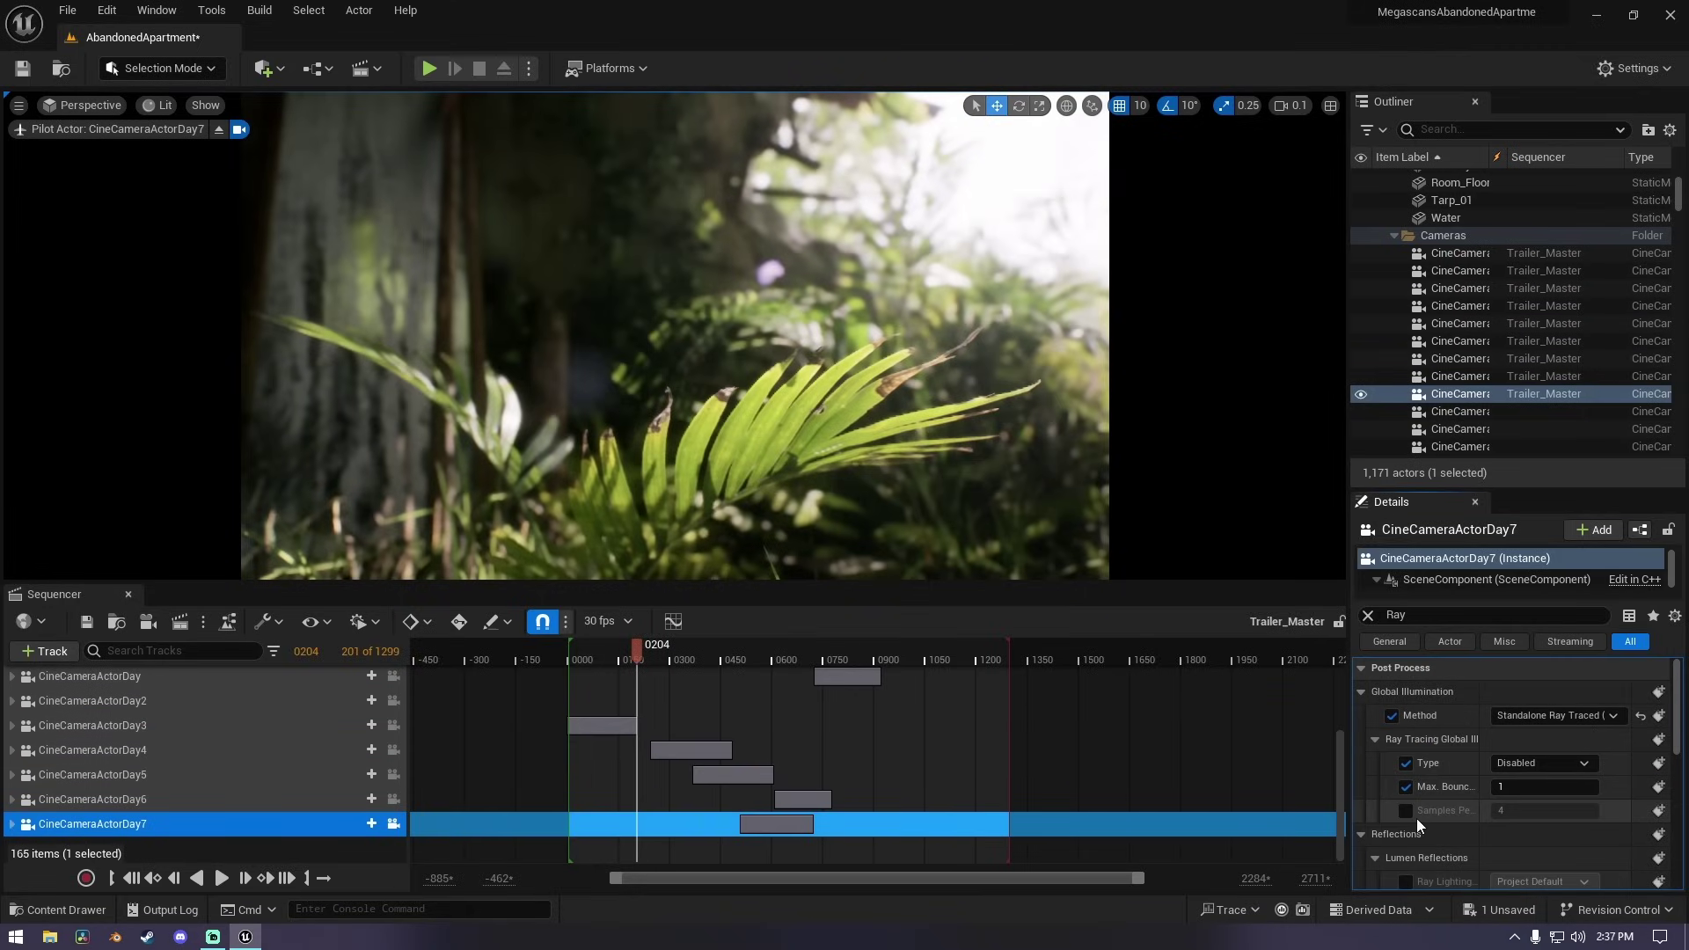
Turn off CineCameraActorDay7's Brute Force RTGI Type override.
scroll(1416, 818, "down", 10)
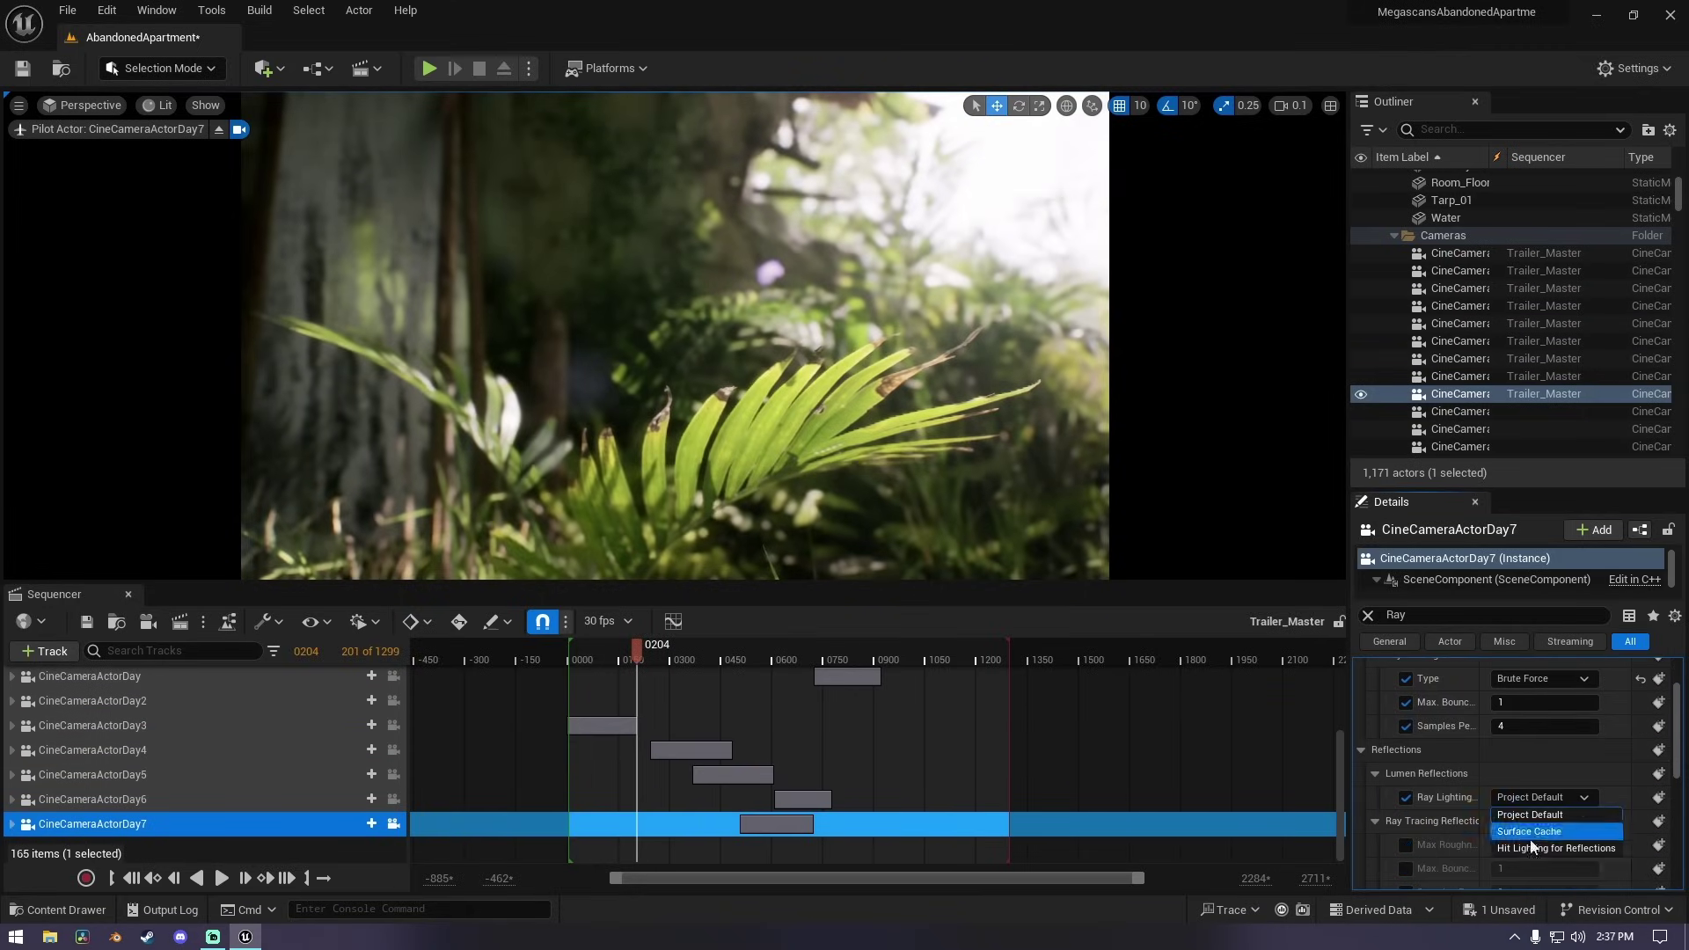
scroll(1408, 801, "up", 10)
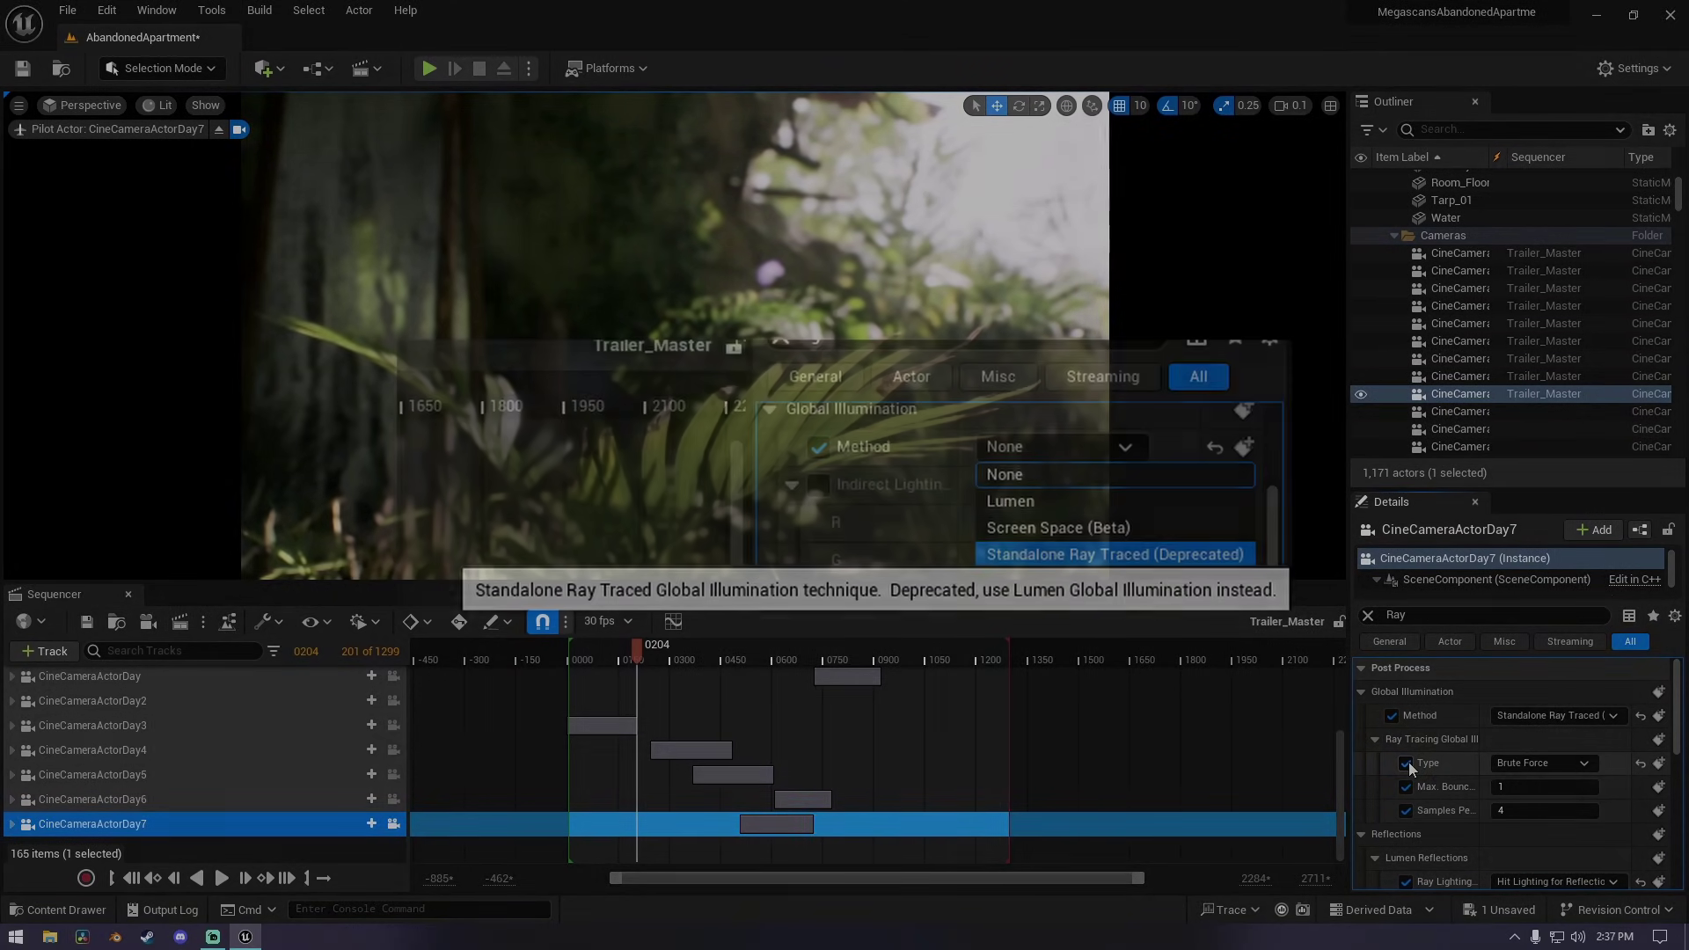
left_click(1407, 763)
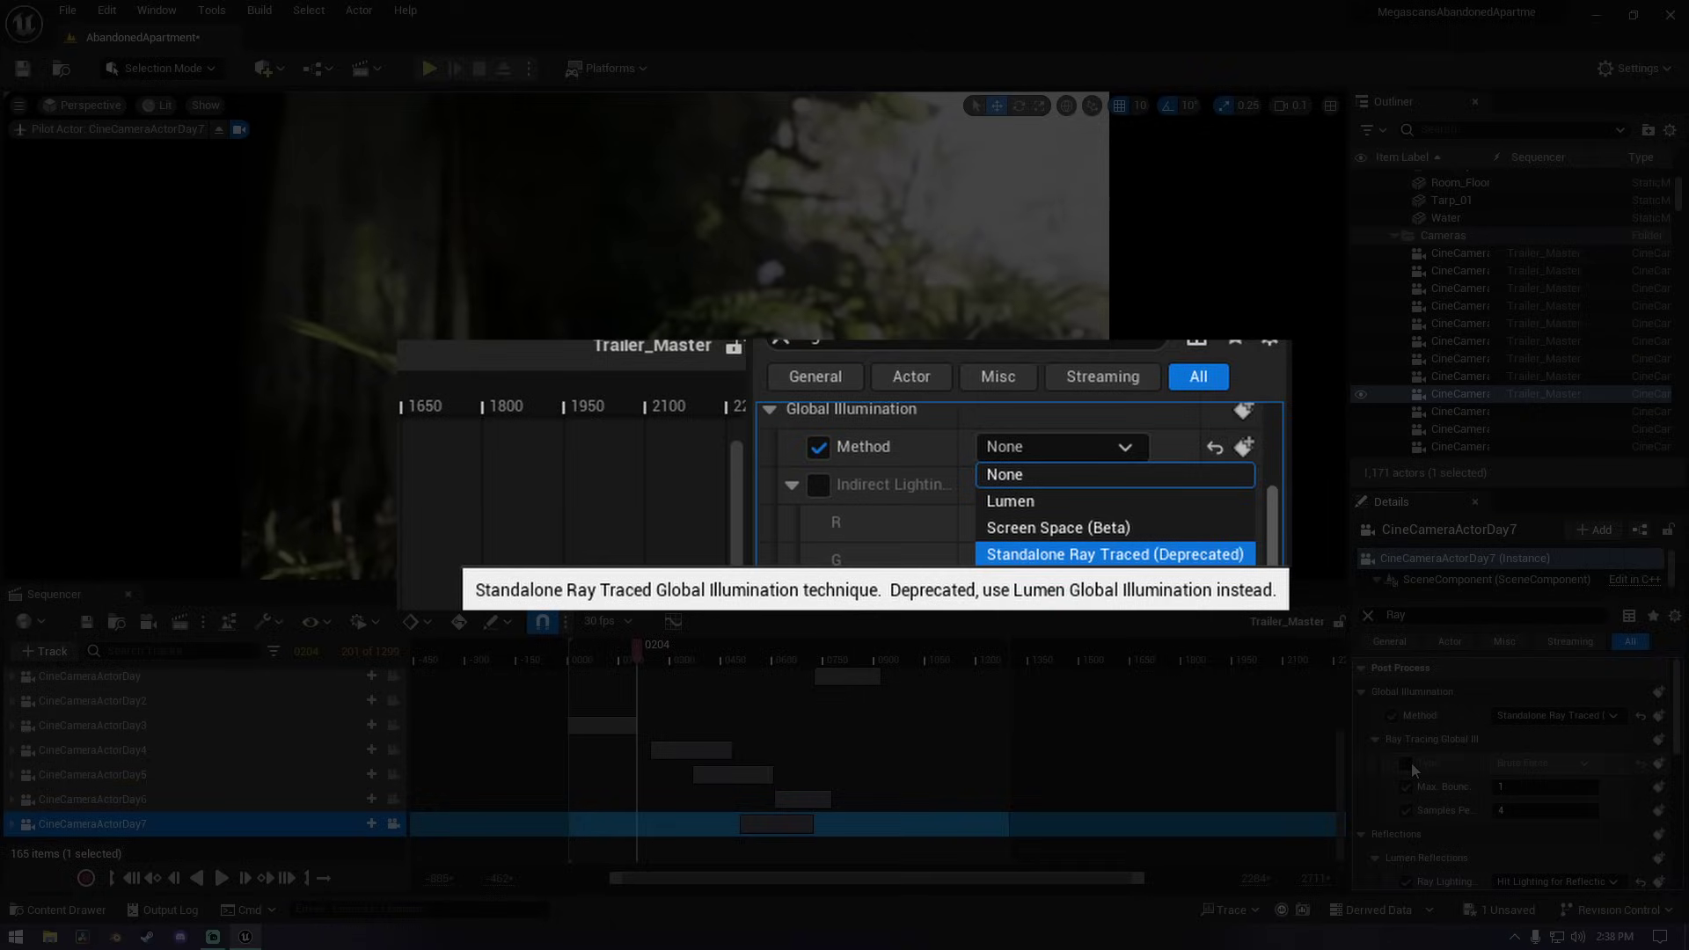
Re-enable the Brute Force RTGI Type override and open Project Settings.
left_click(1408, 763)
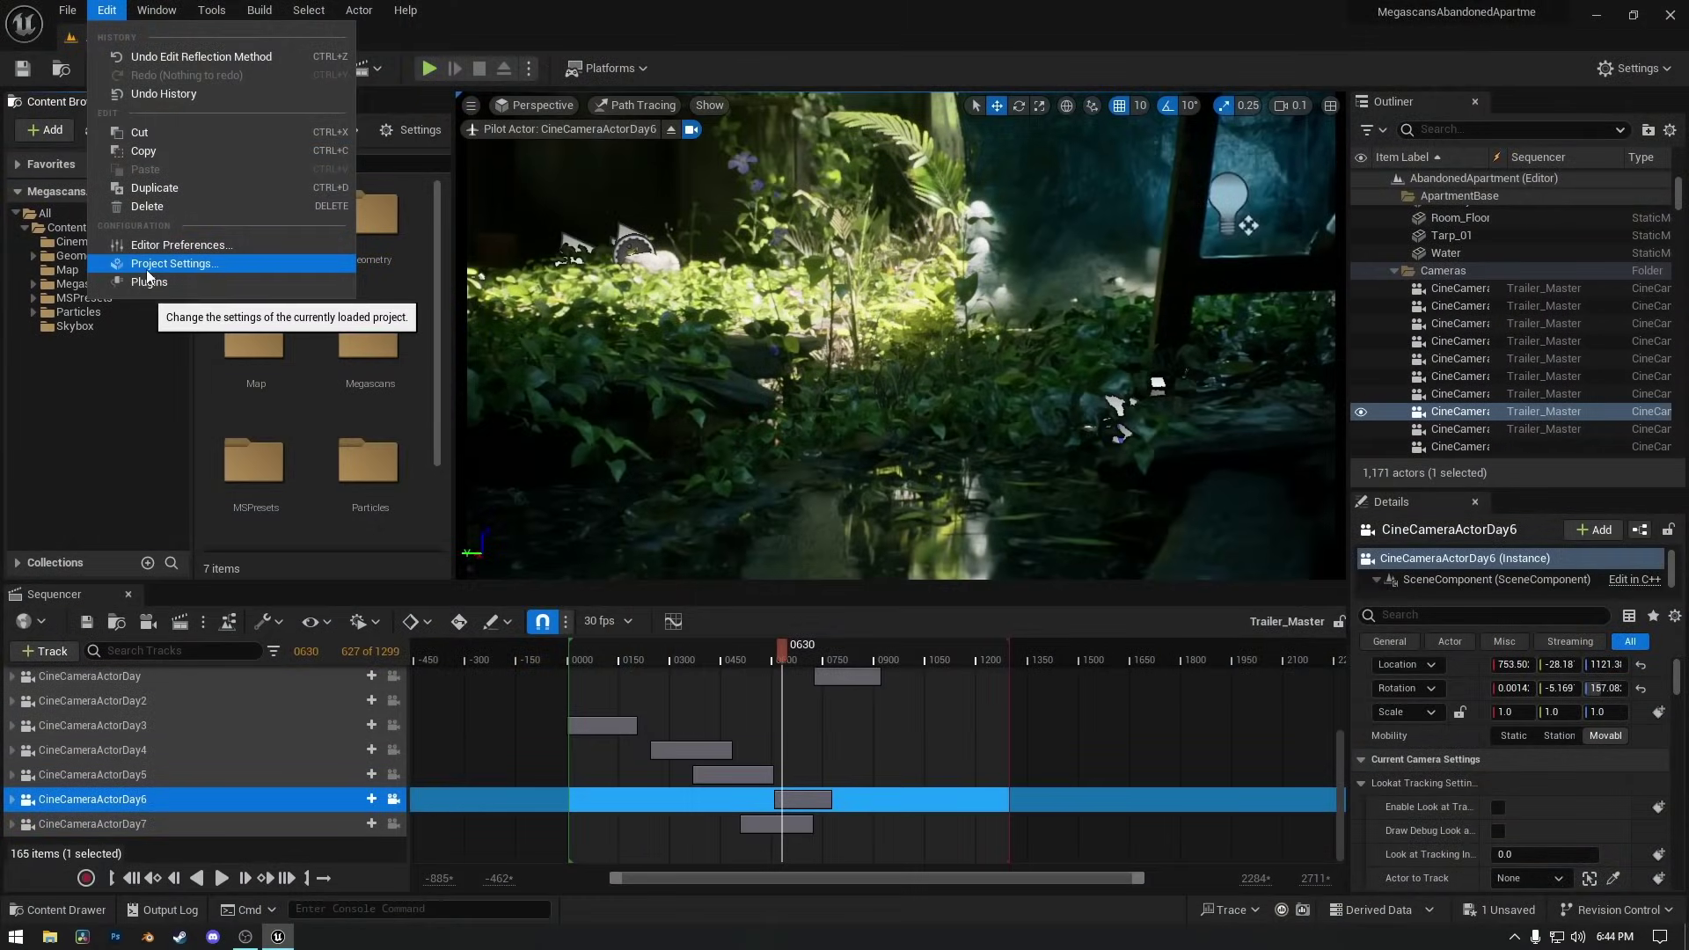
left_click(154, 264)
scroll(403, 439, "down", 15)
Set the project Reflection Method to Lumen and confirm both prompts.
scroll(402, 444, "down", 5)
left_click(393, 389)
scroll(941, 533, "down", 15)
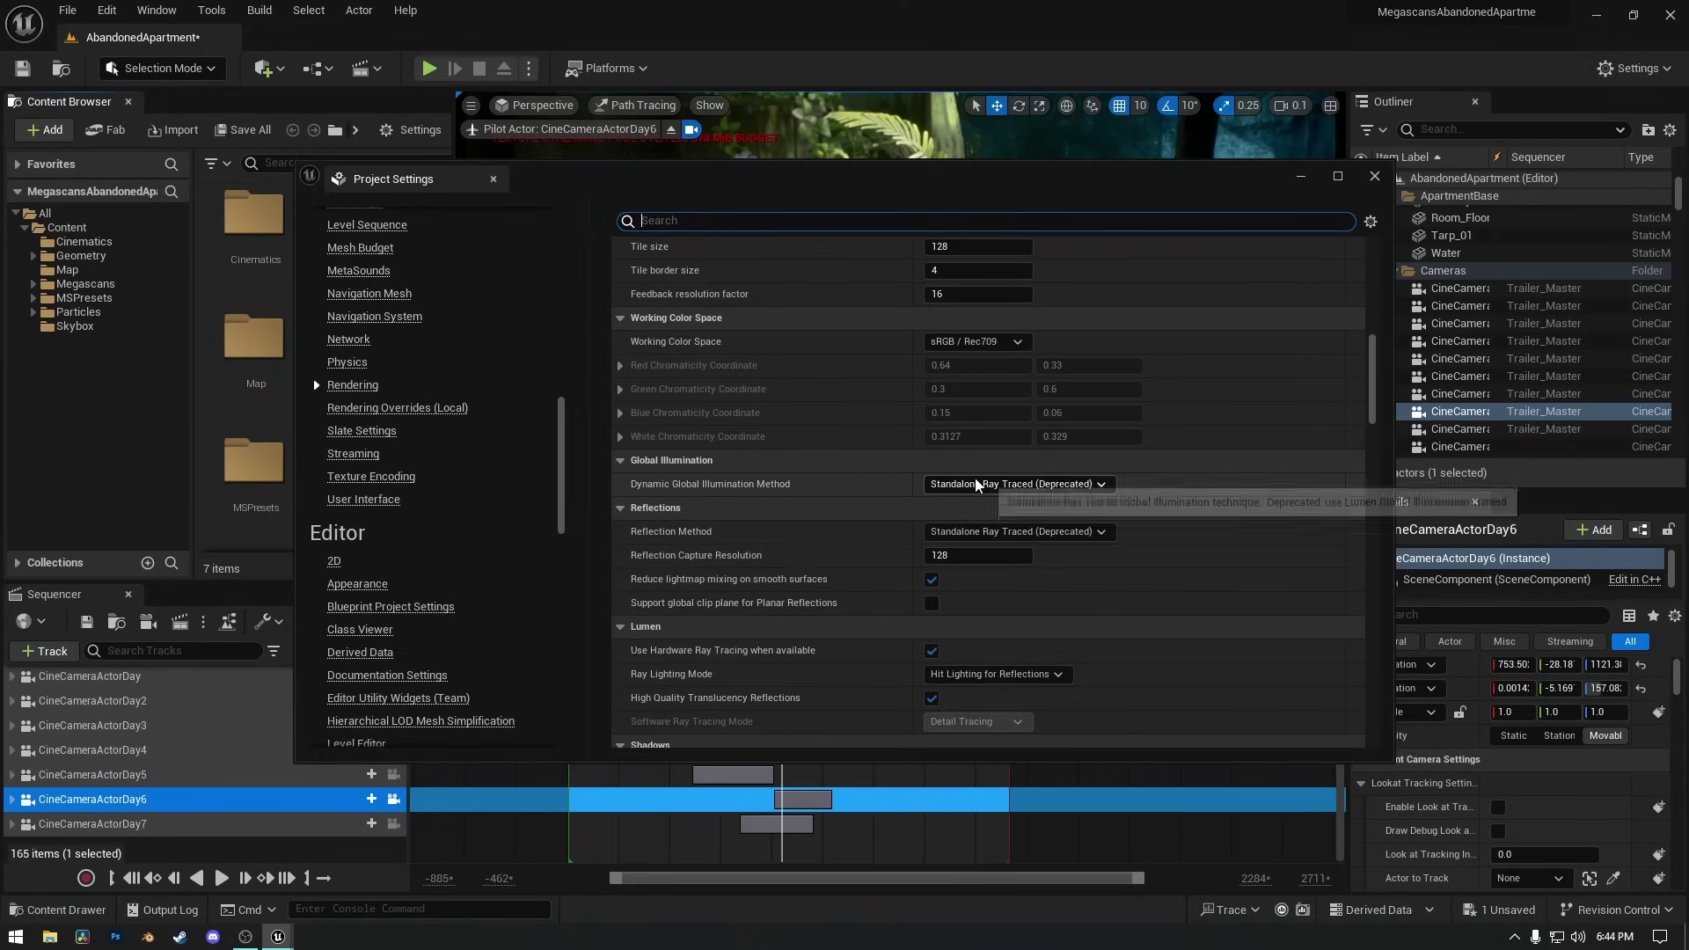
left_click(941, 532)
left_click(948, 549)
left_click(1062, 500)
left_click(1043, 492)
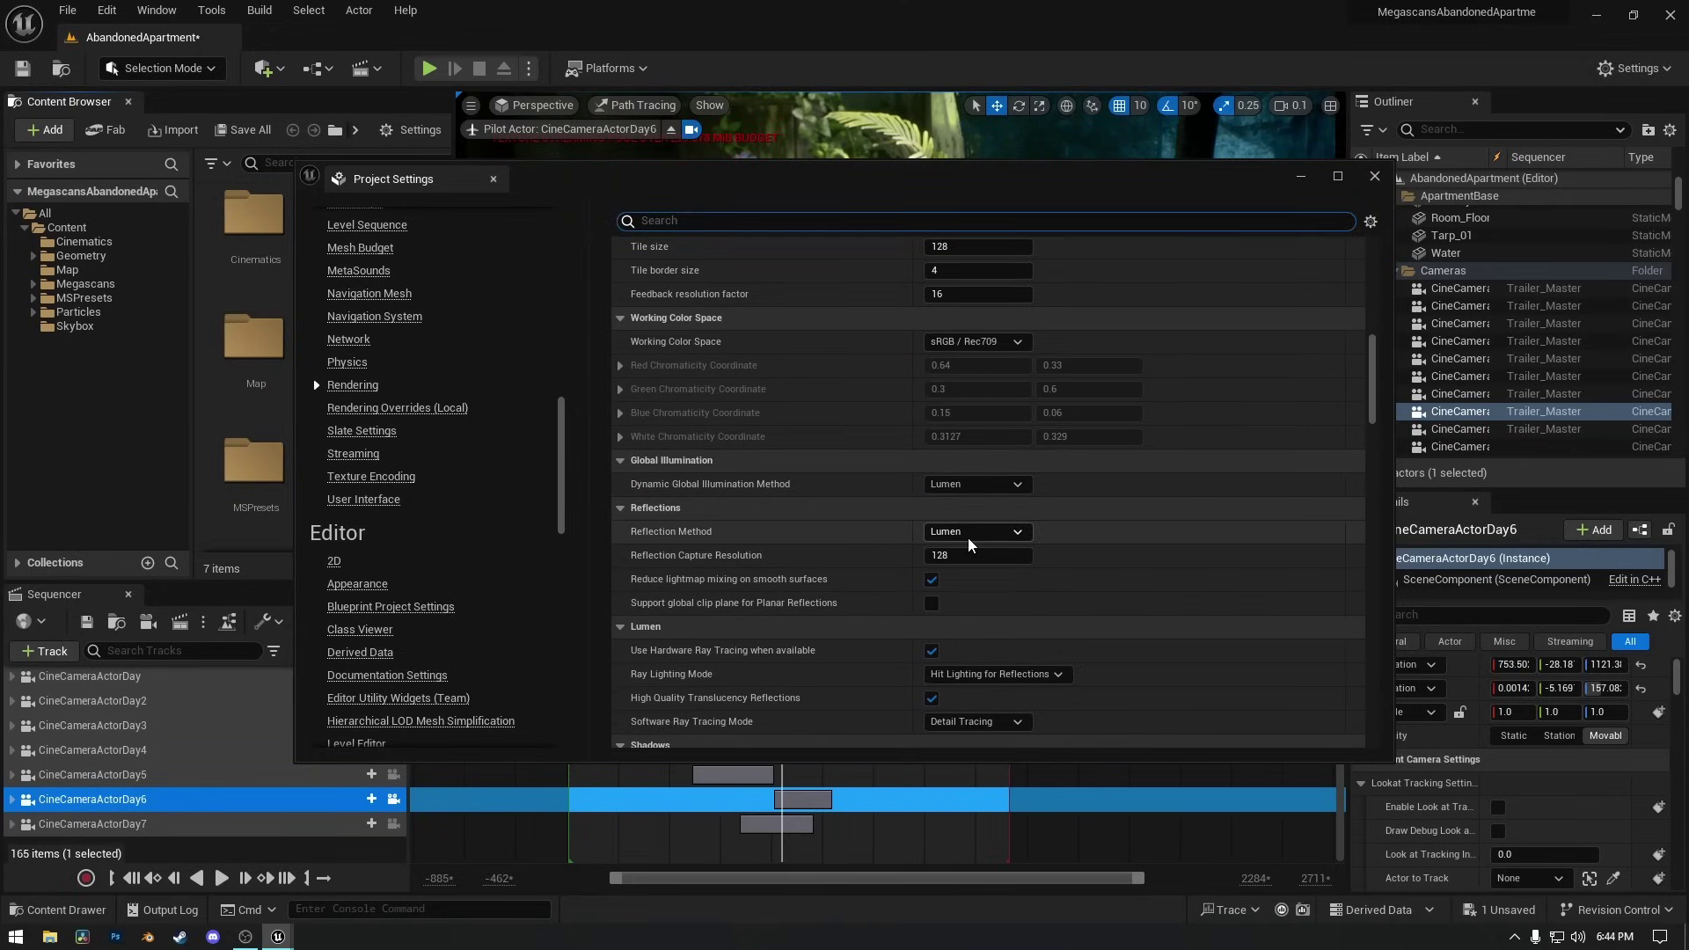
Review Lumen options, keeping Detail Tracing and Hit Lighting for Reflections.
scroll(942, 541, "down", 2)
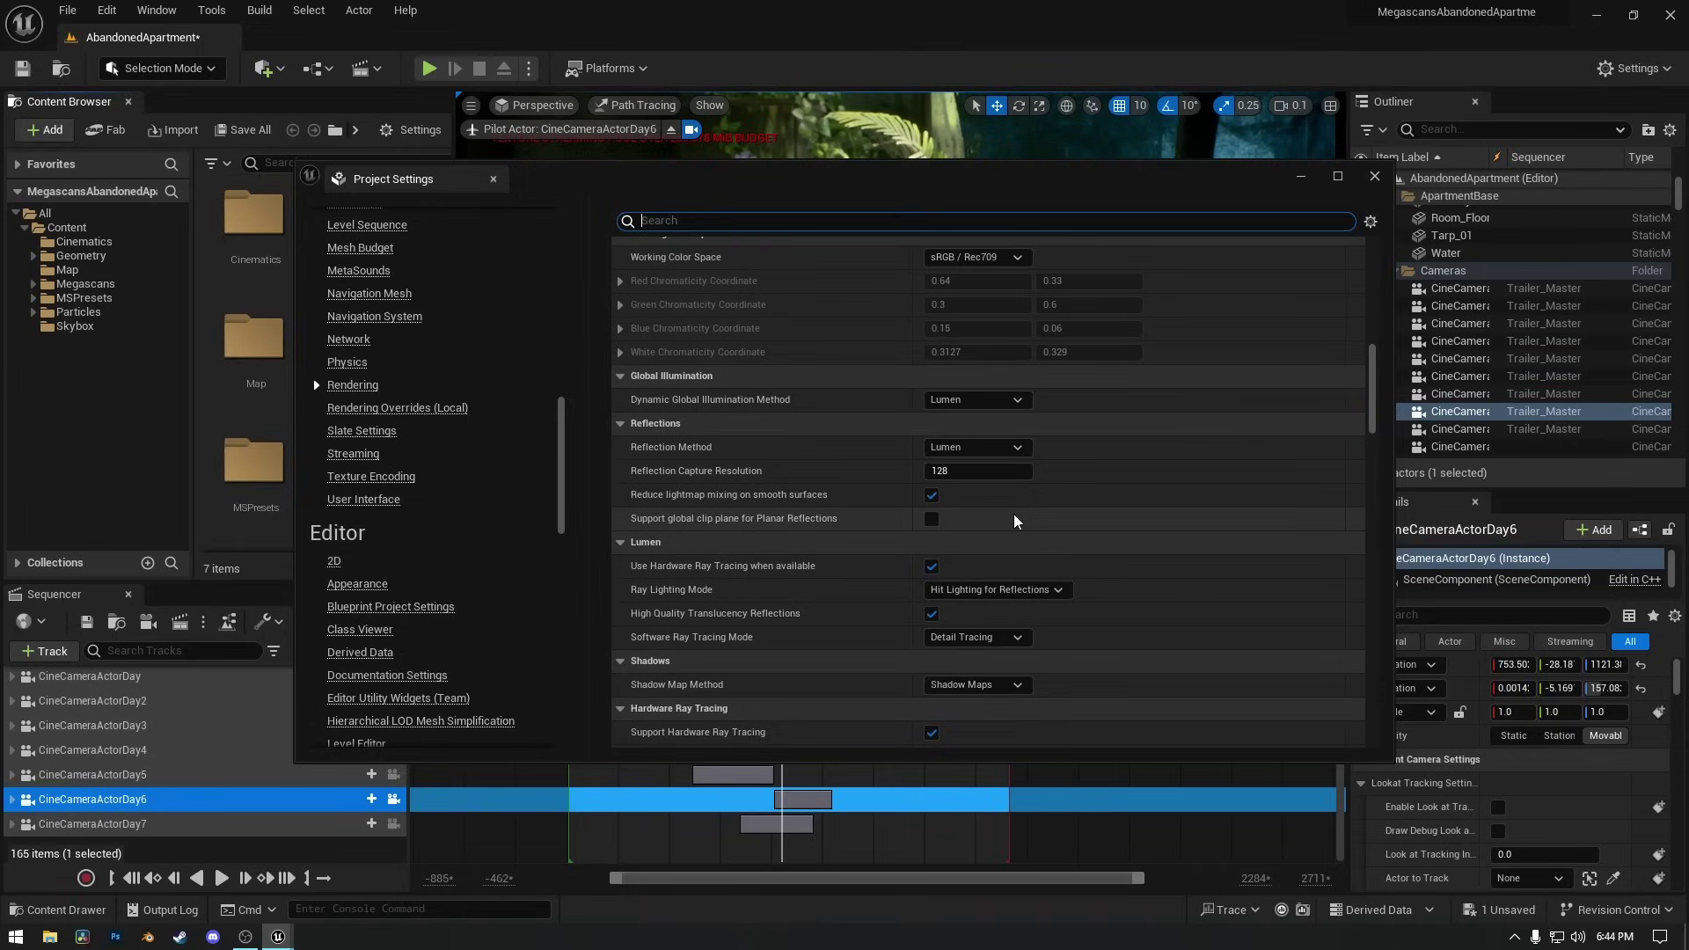
scroll(907, 558, "down", 2)
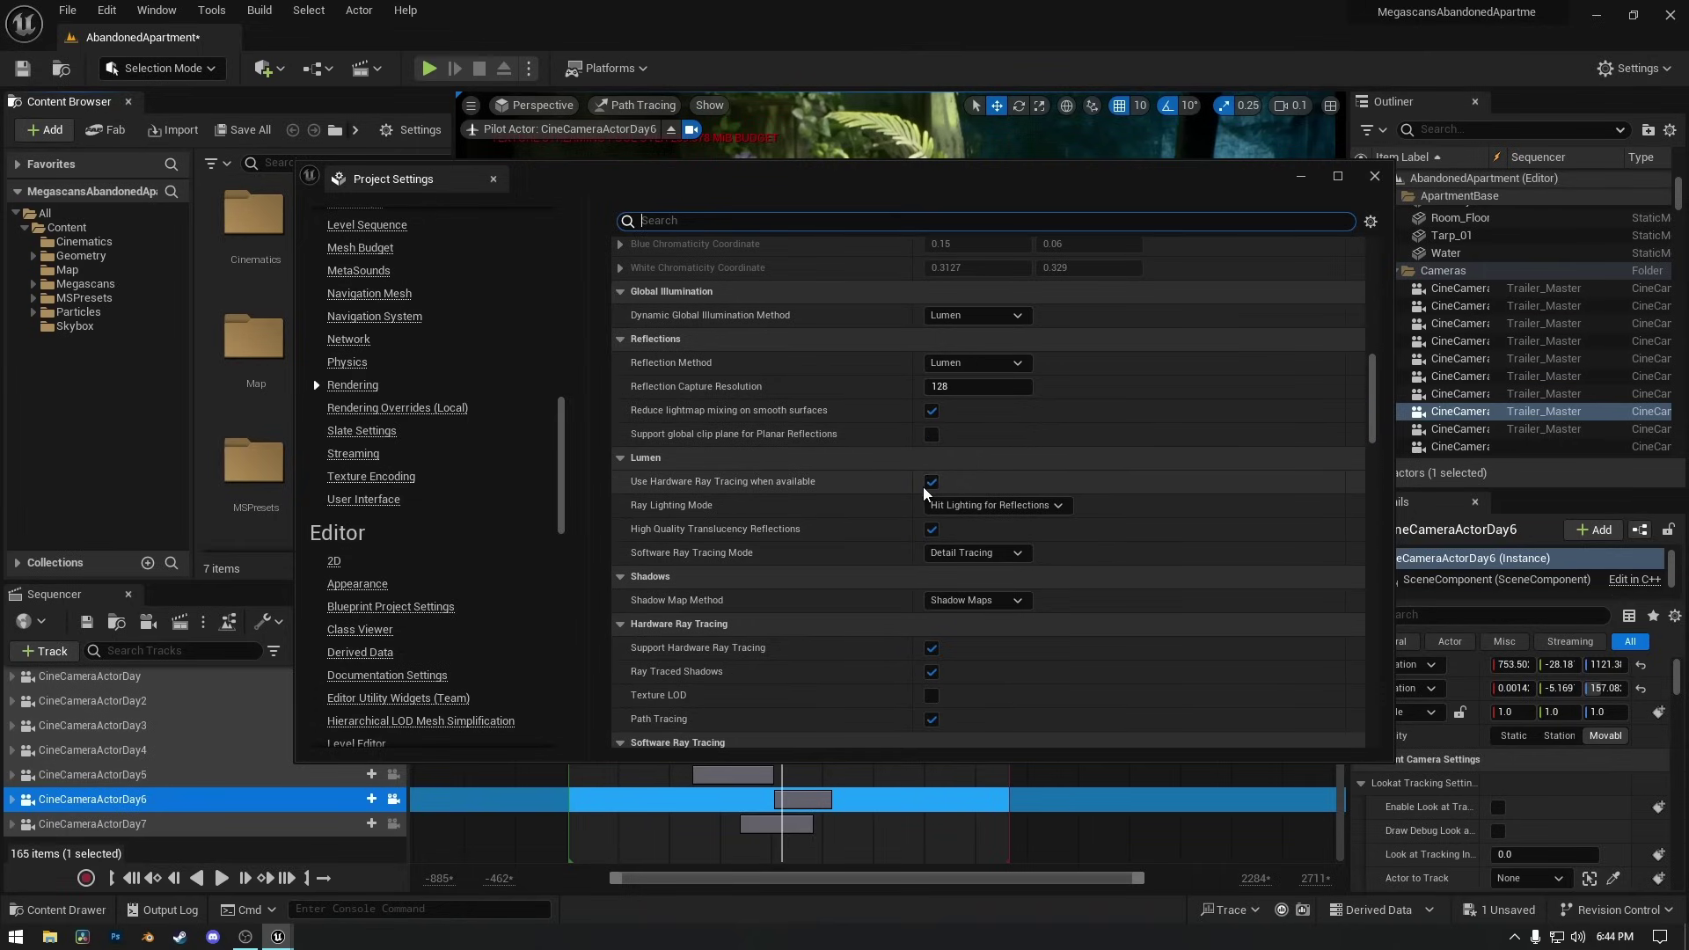
scroll(867, 634, "down", 1)
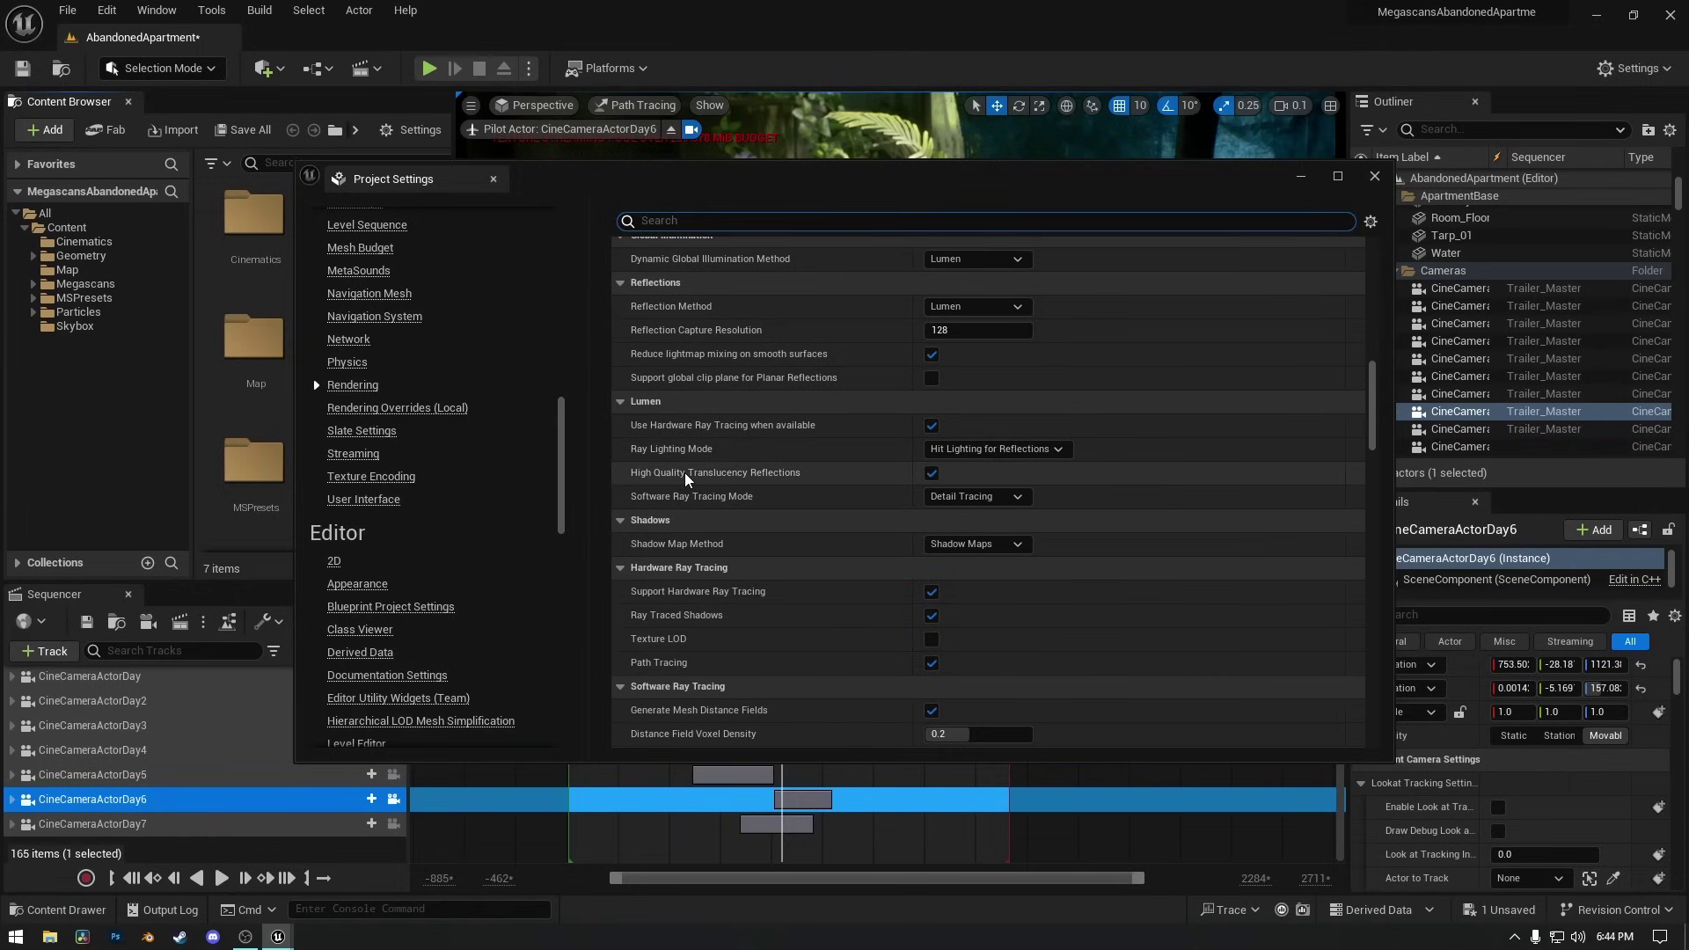
scroll(937, 486, "down", 2)
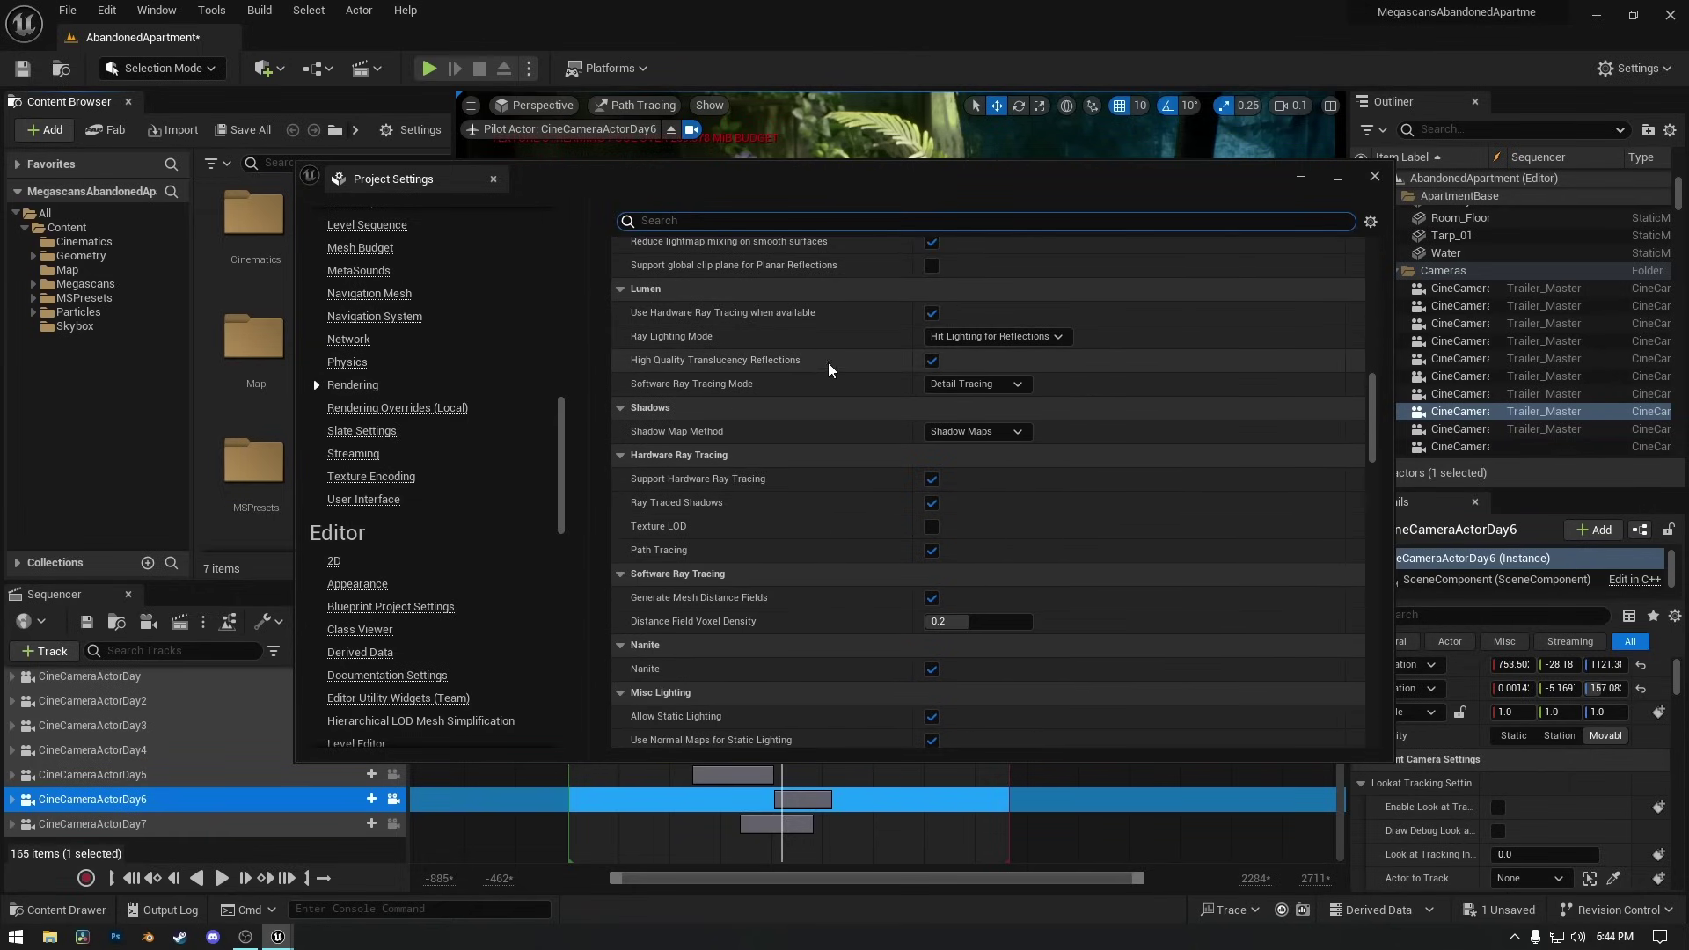
left_click(976, 384)
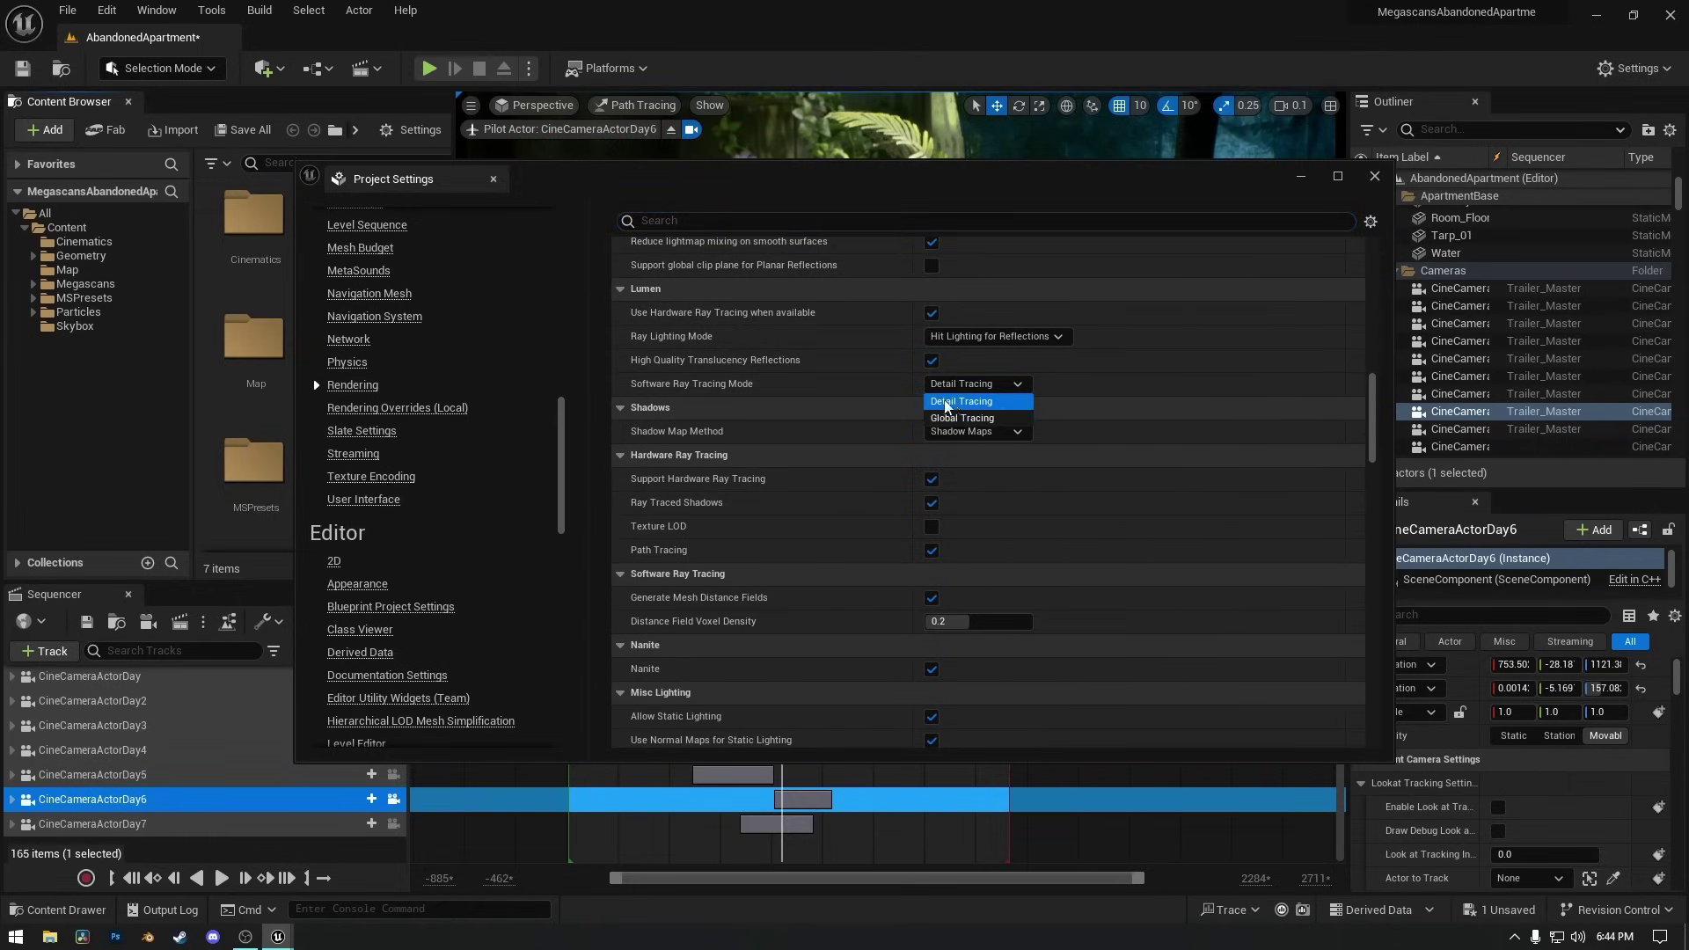
left_click(961, 404)
left_click(942, 333)
left_click(976, 370)
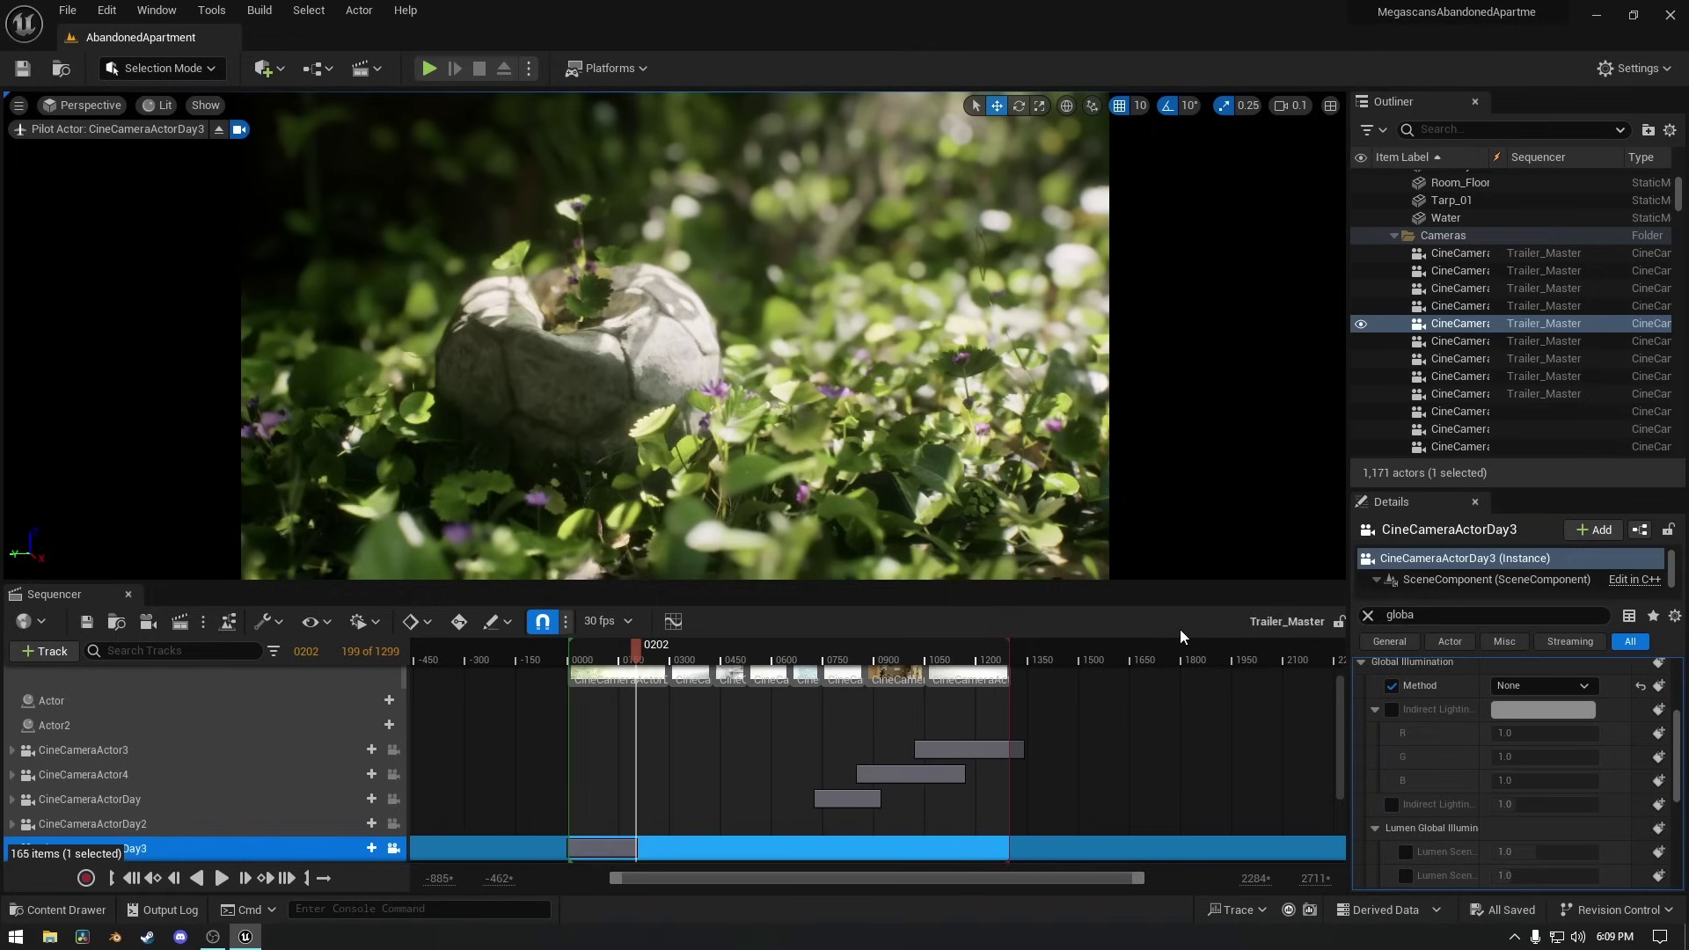
Switch the camera's GI to Lumen, reflections to Hit Lighting, with 8 reflection bounces.
left_click(1544, 686)
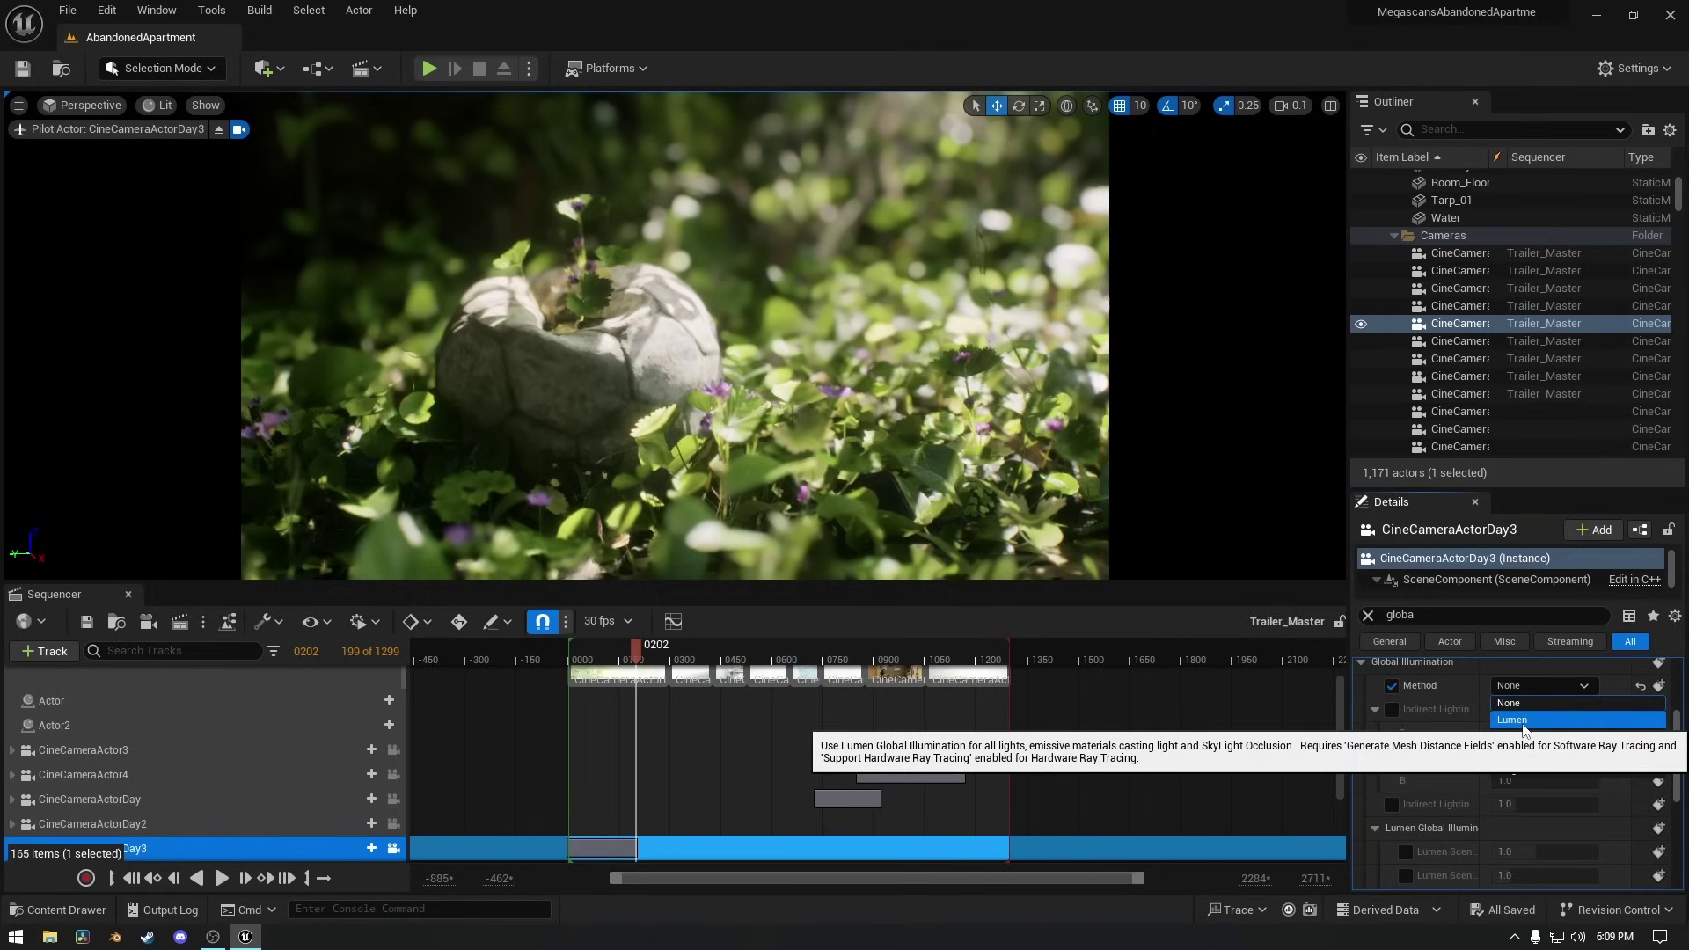
left_click(1522, 721)
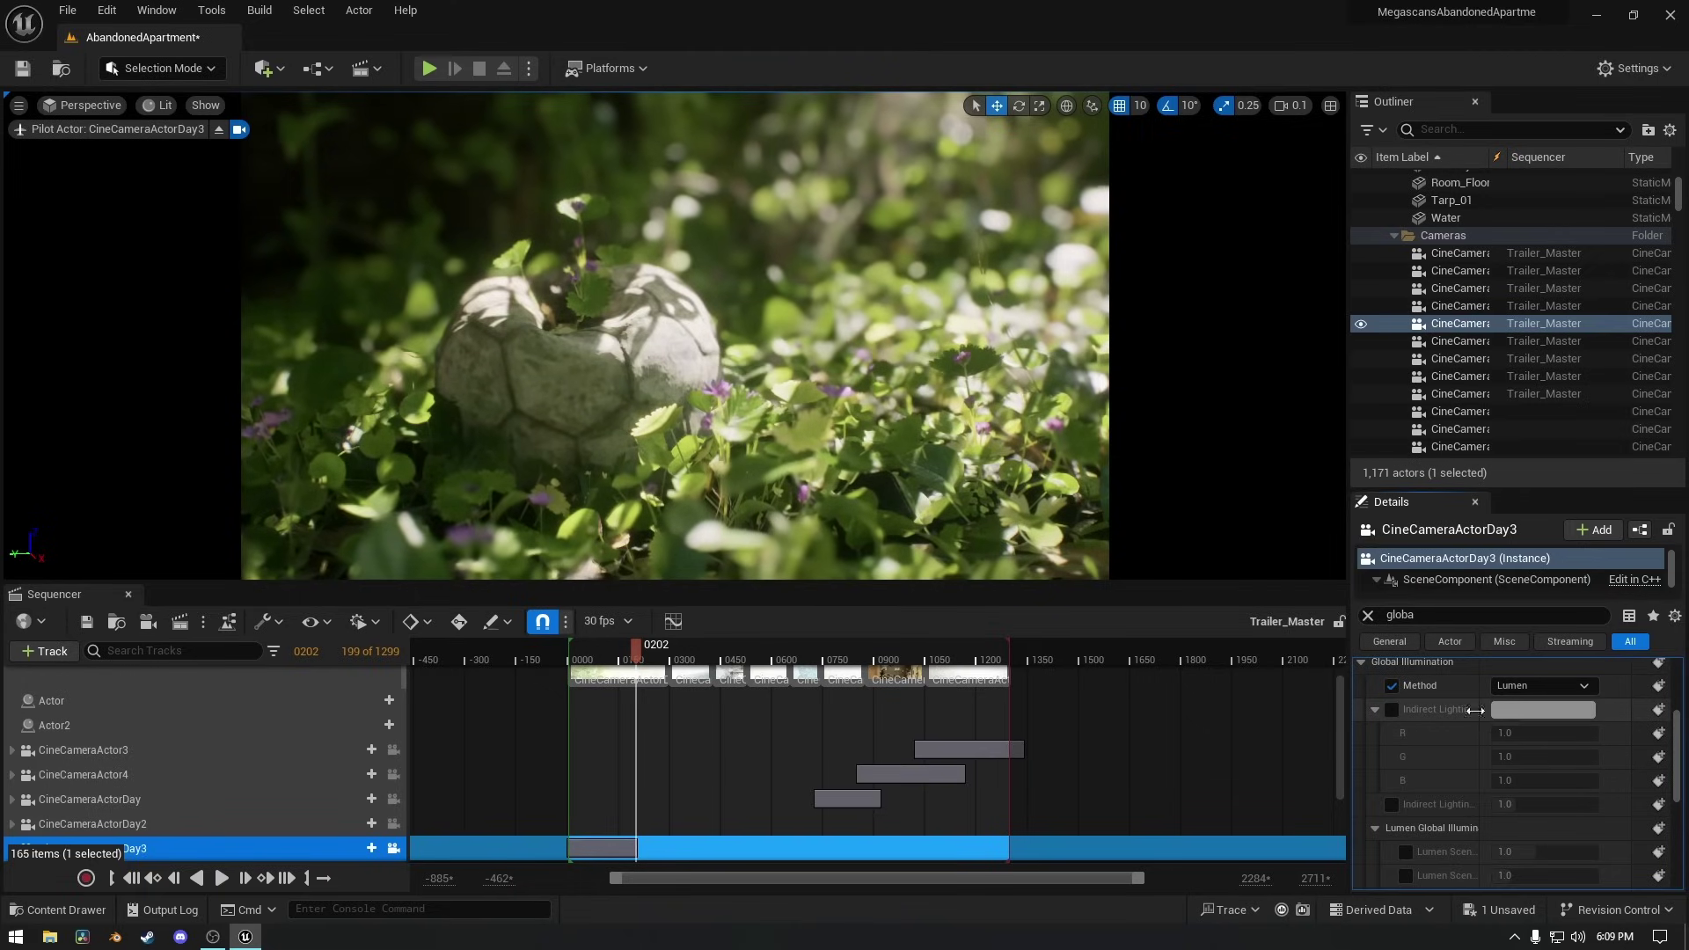
left_click(1368, 615)
type("lumen")
scroll(1416, 759, "down", 5)
left_click(1542, 759)
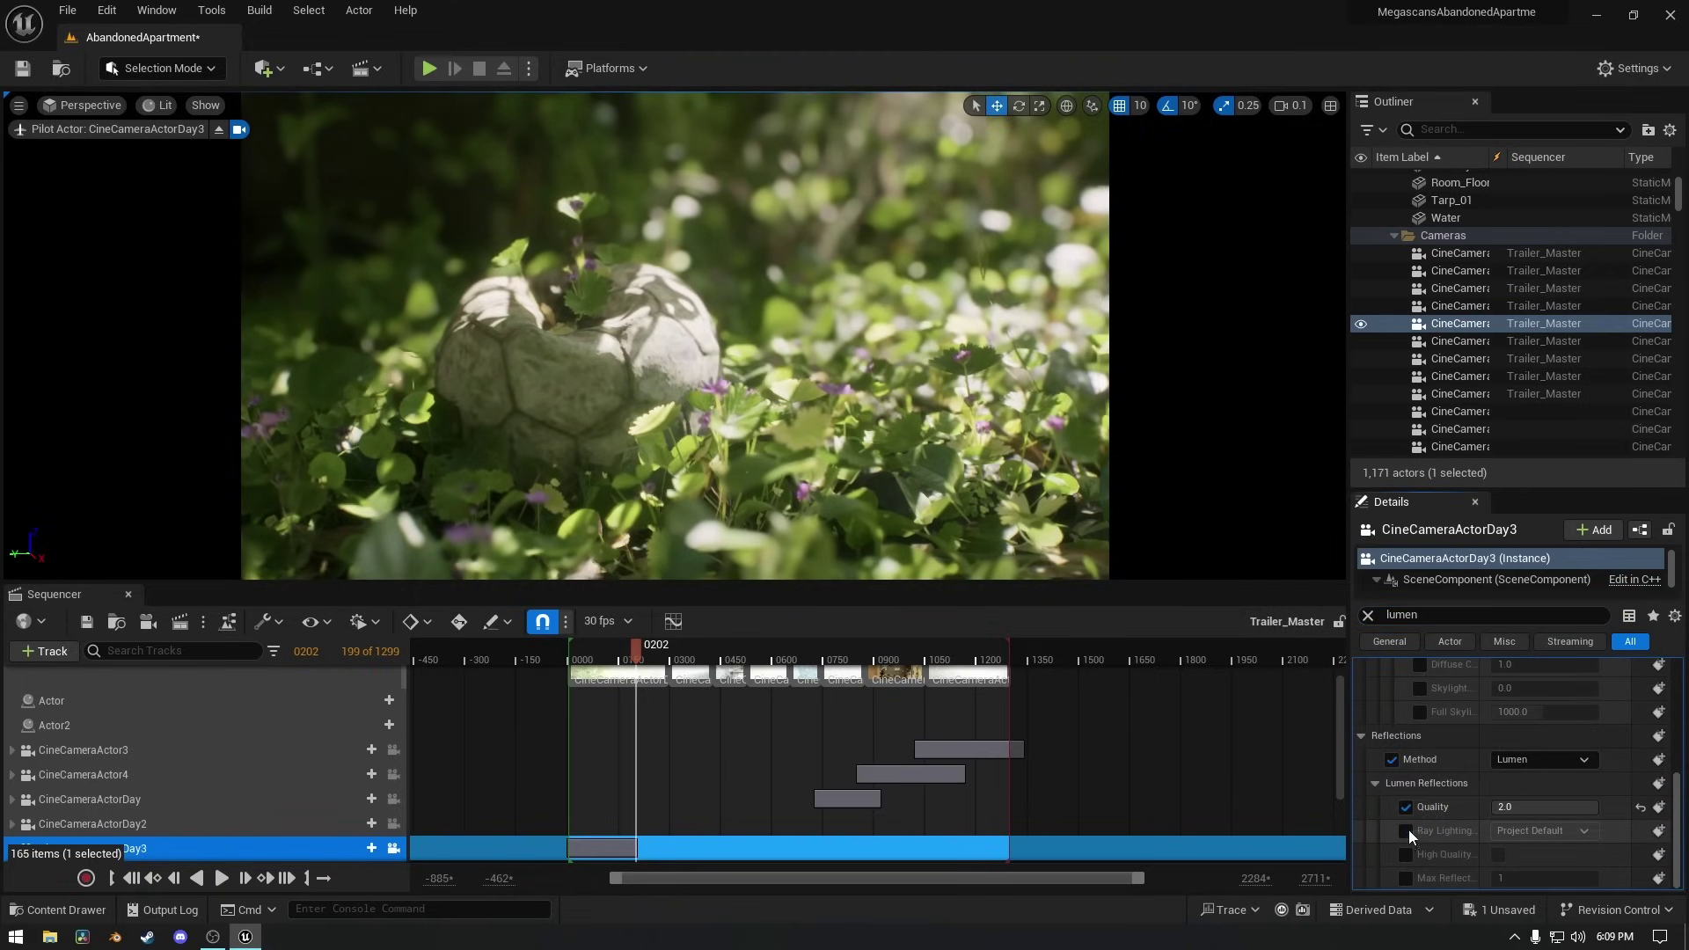
left_click(1539, 831)
left_click(1418, 853)
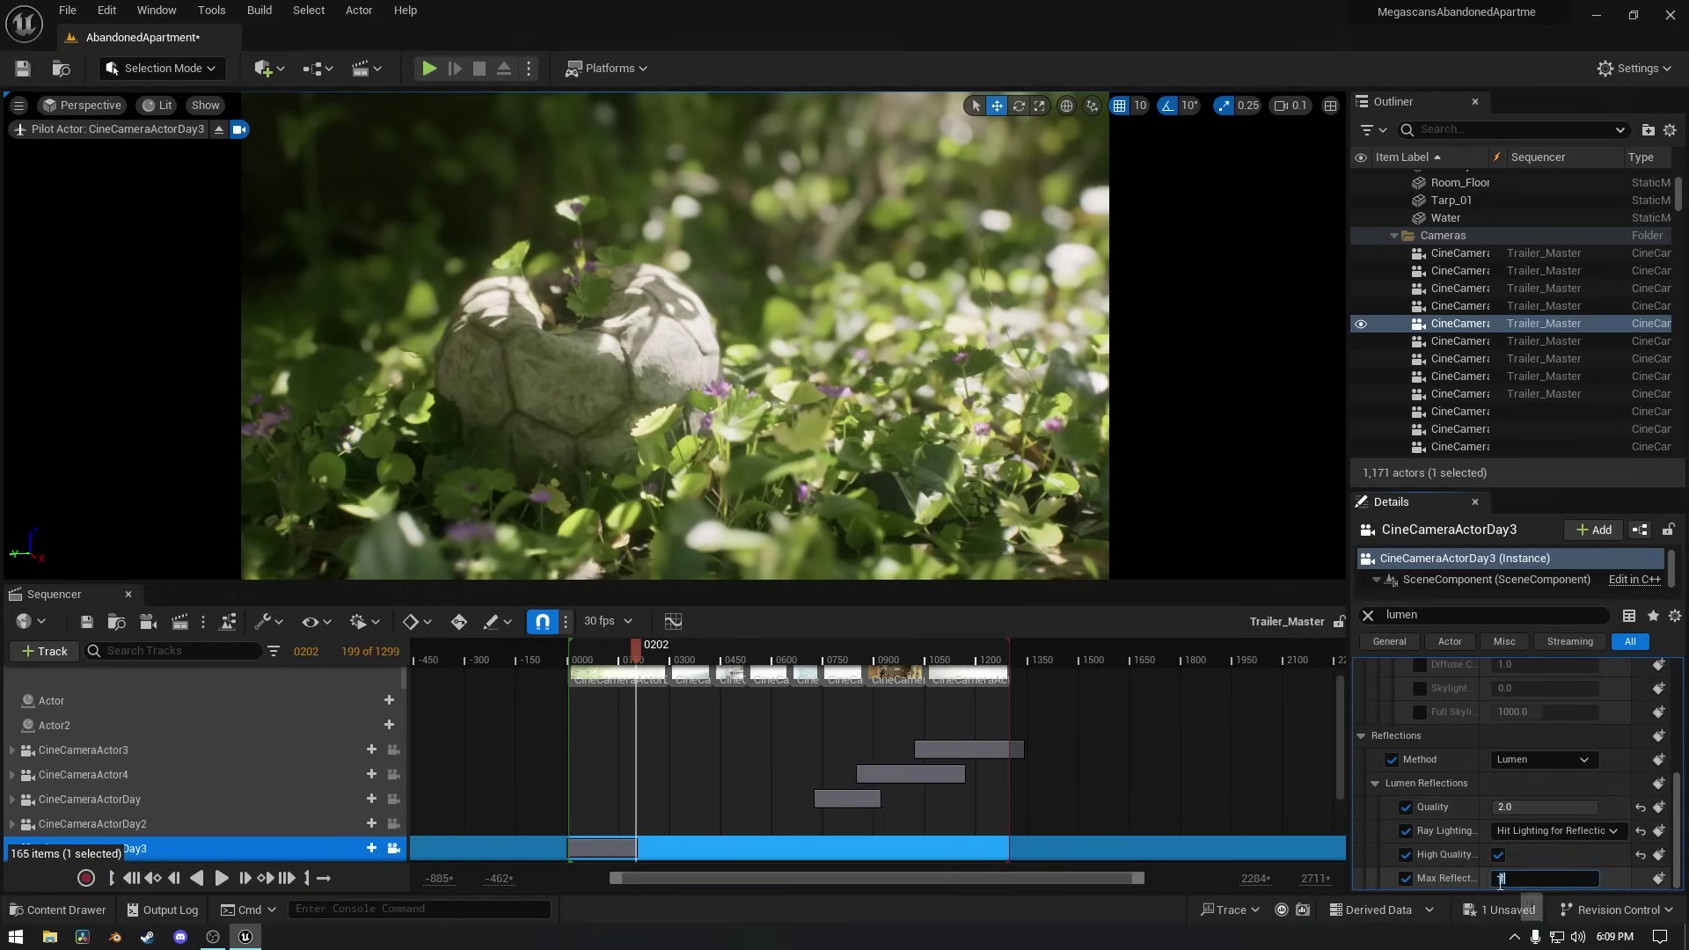
left_click_drag(1493, 879, 1517, 884)
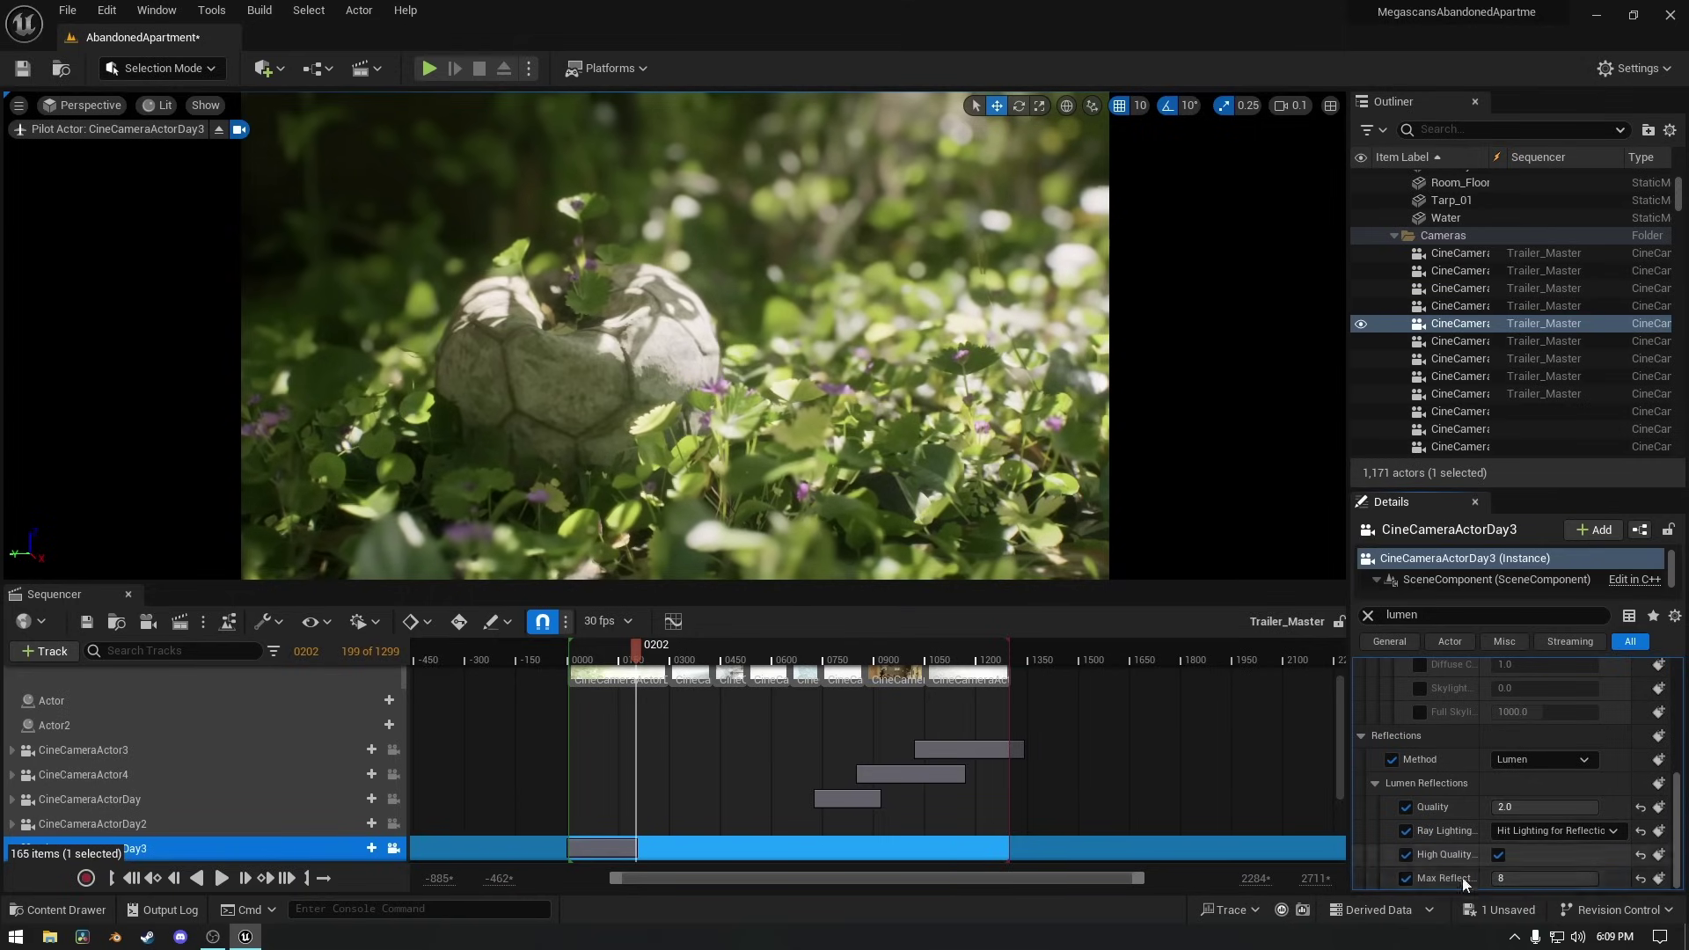
Override max trace distance and advanced Lumen scene values, committing the Full Skylight value.
scroll(1478, 827, "up", 5)
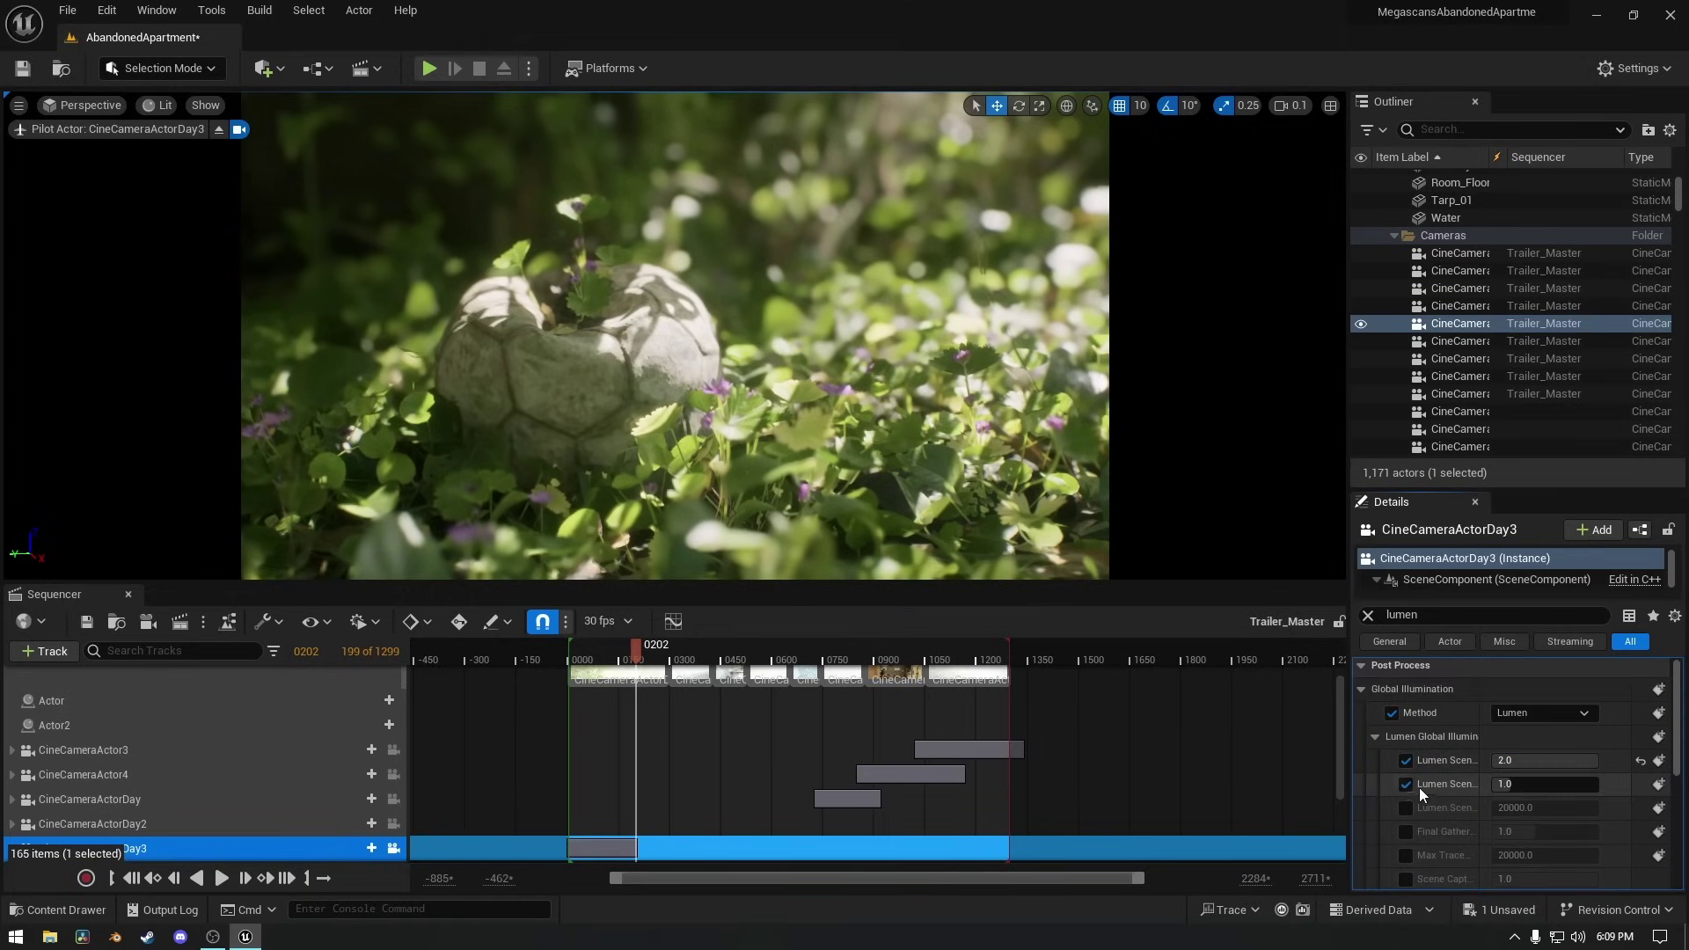
left_click(1406, 855)
scroll(1428, 823, "down", 2)
left_click_drag(1503, 832, 1575, 840)
scroll(1496, 858, "down", 1)
left_click(1421, 814)
scroll(1424, 767, "down", 2)
key("Return")
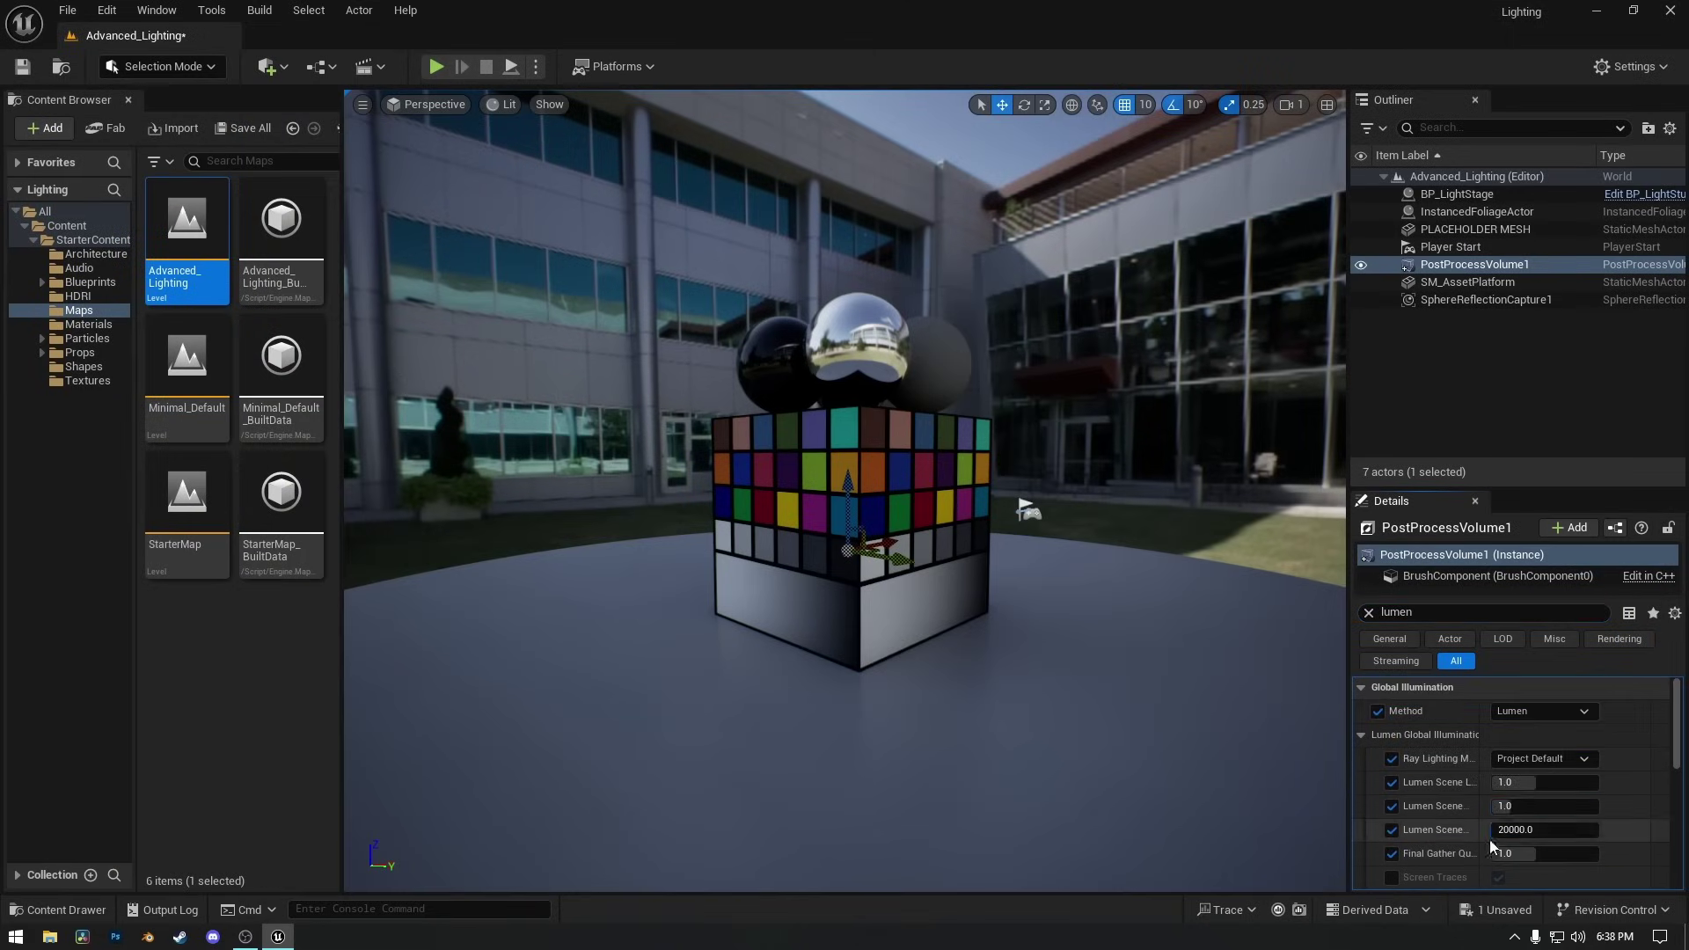
Edit the Final Gather Quality value and deselect the post process volume.
scroll(1496, 835, "down", 8)
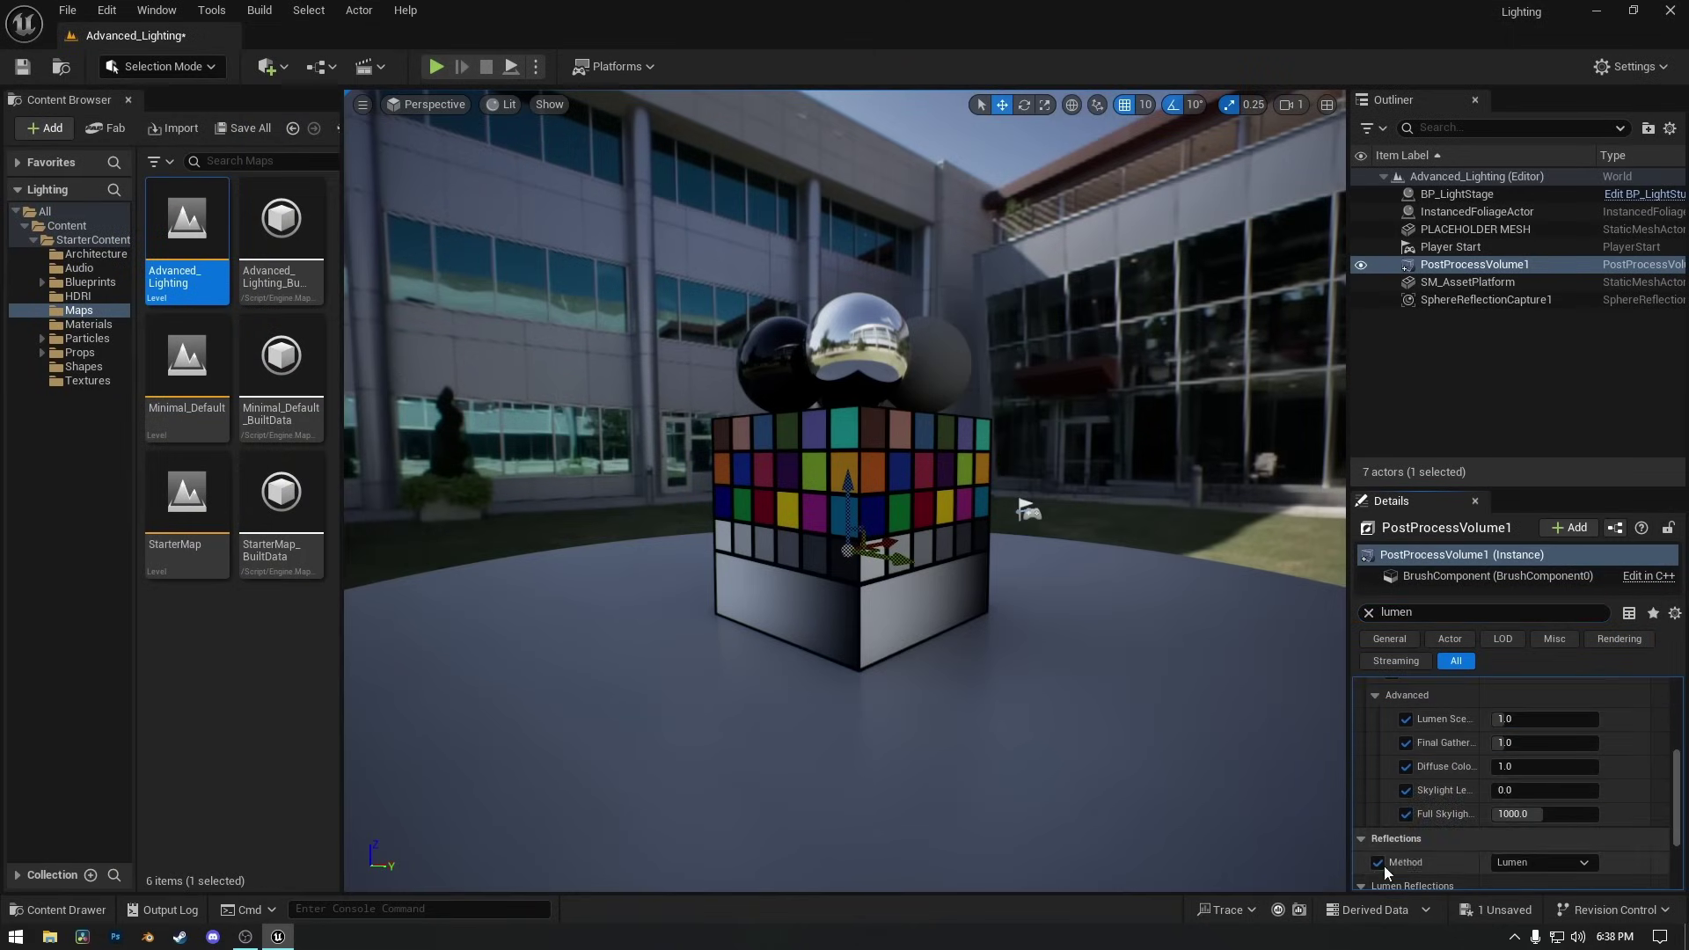
scroll(1504, 811, "up", 8)
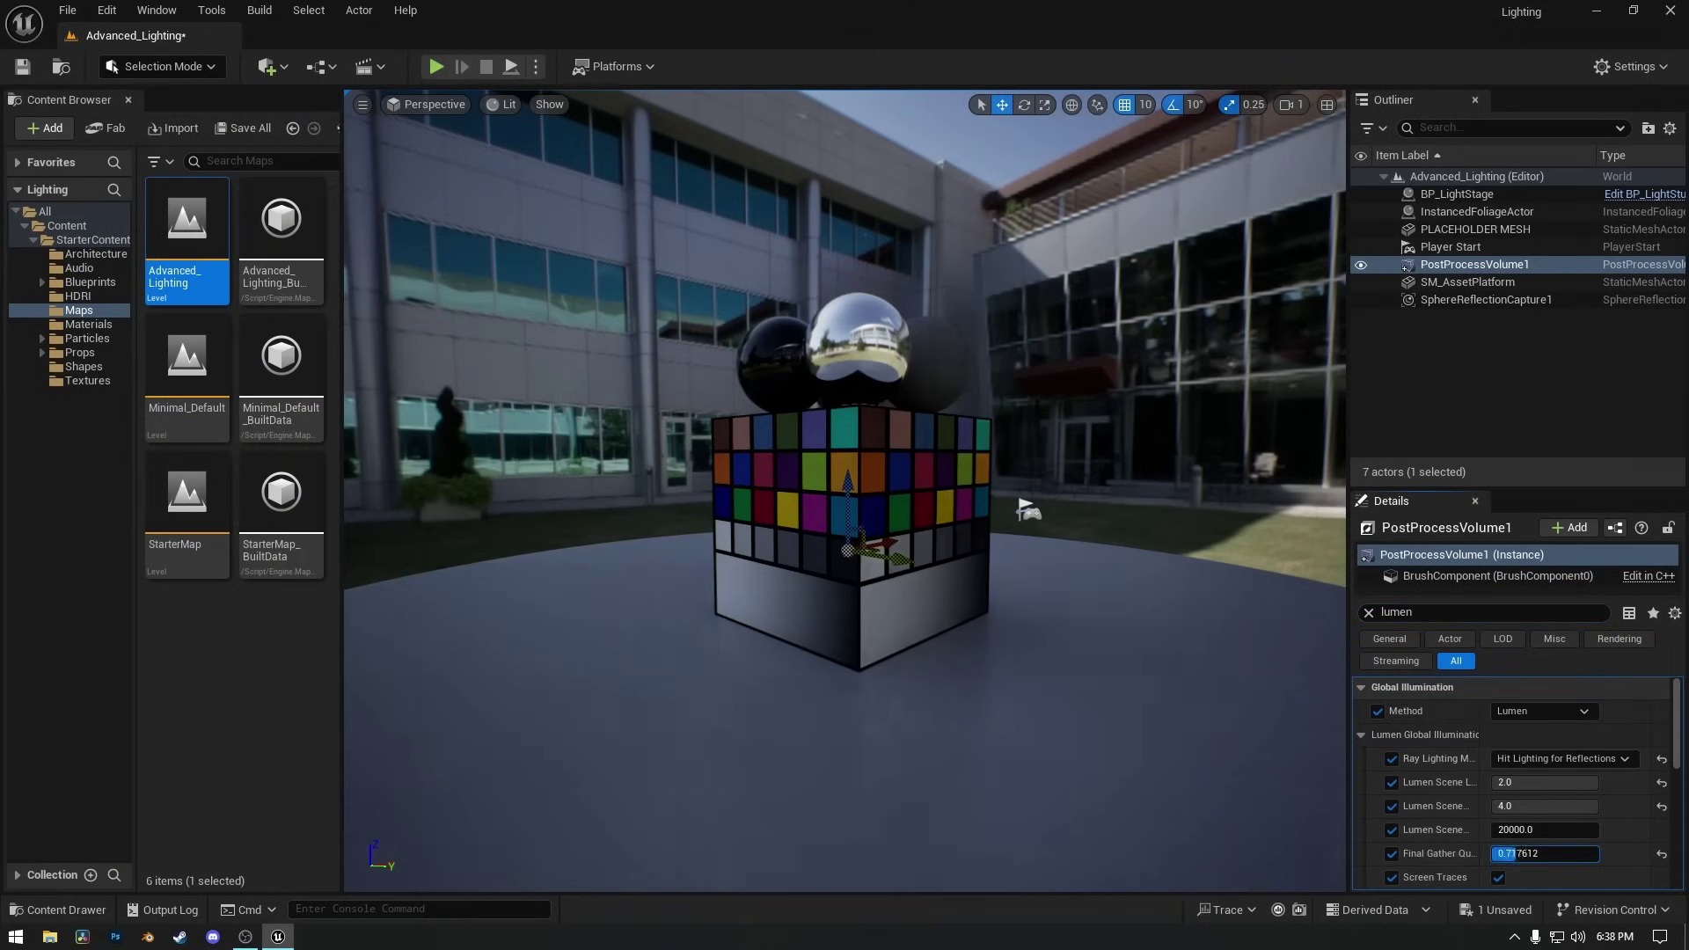
left_click(1575, 855)
left_click(1525, 456)
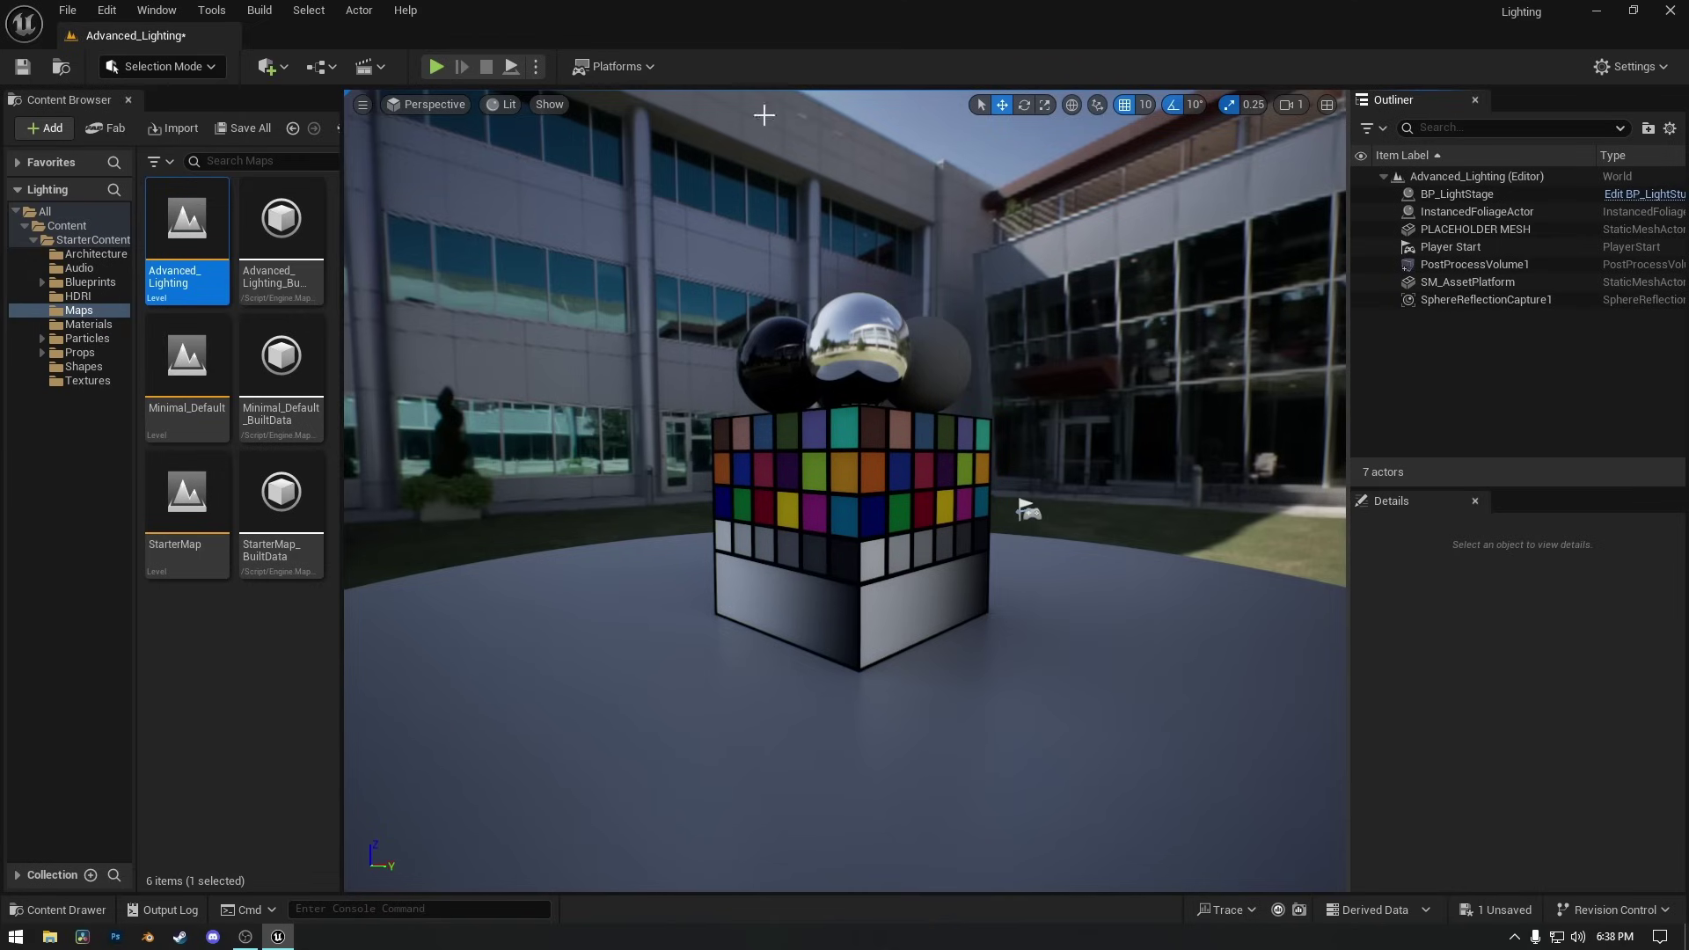
Add a PointLight, place it beside the spheres atop the cube, and focus on it.
left_click(268, 67)
mouse_move(387, 251)
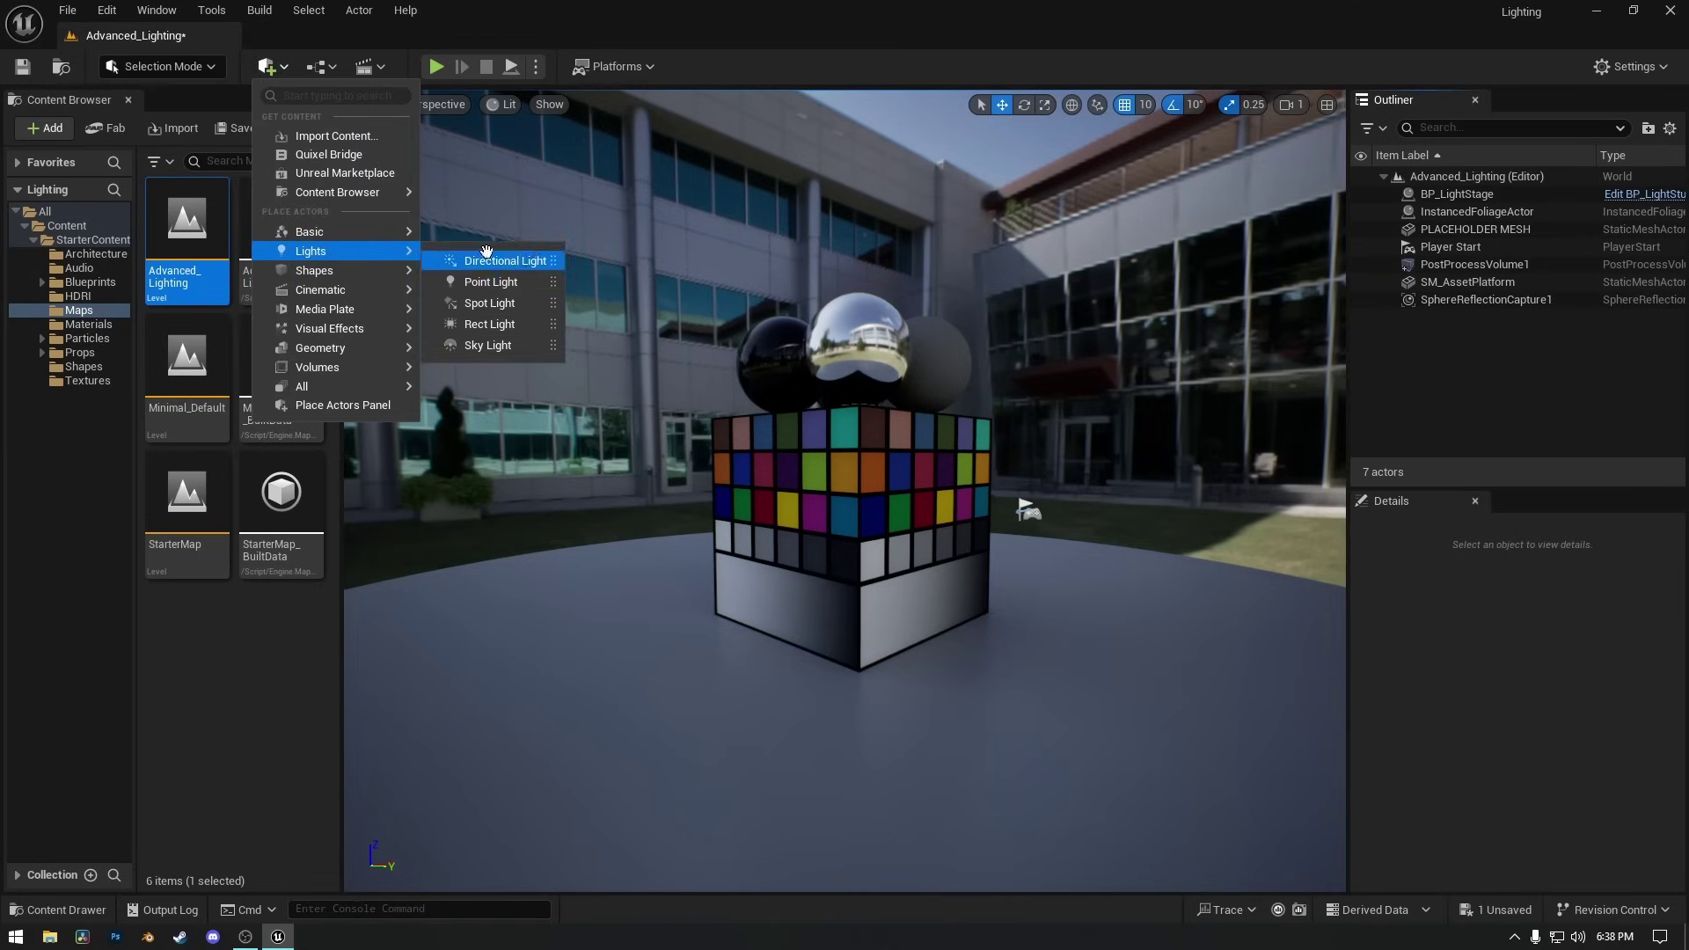
left_click(492, 282)
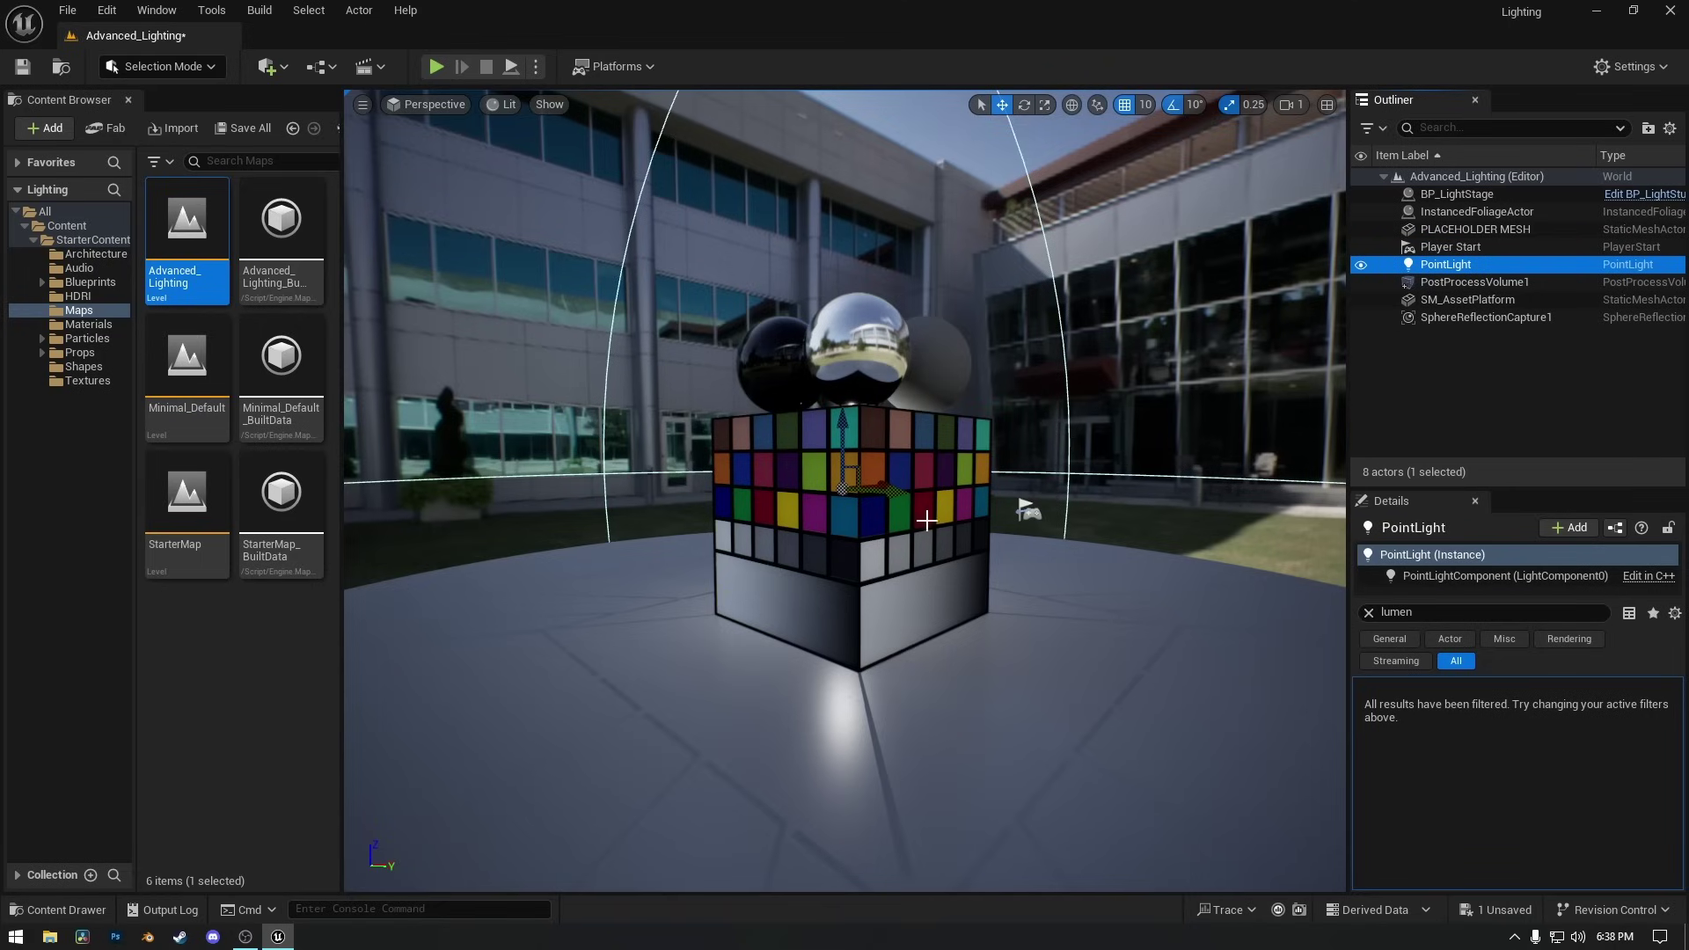
left_click_drag(837, 457, 727, 216)
left_click_drag(627, 102, 896, 363)
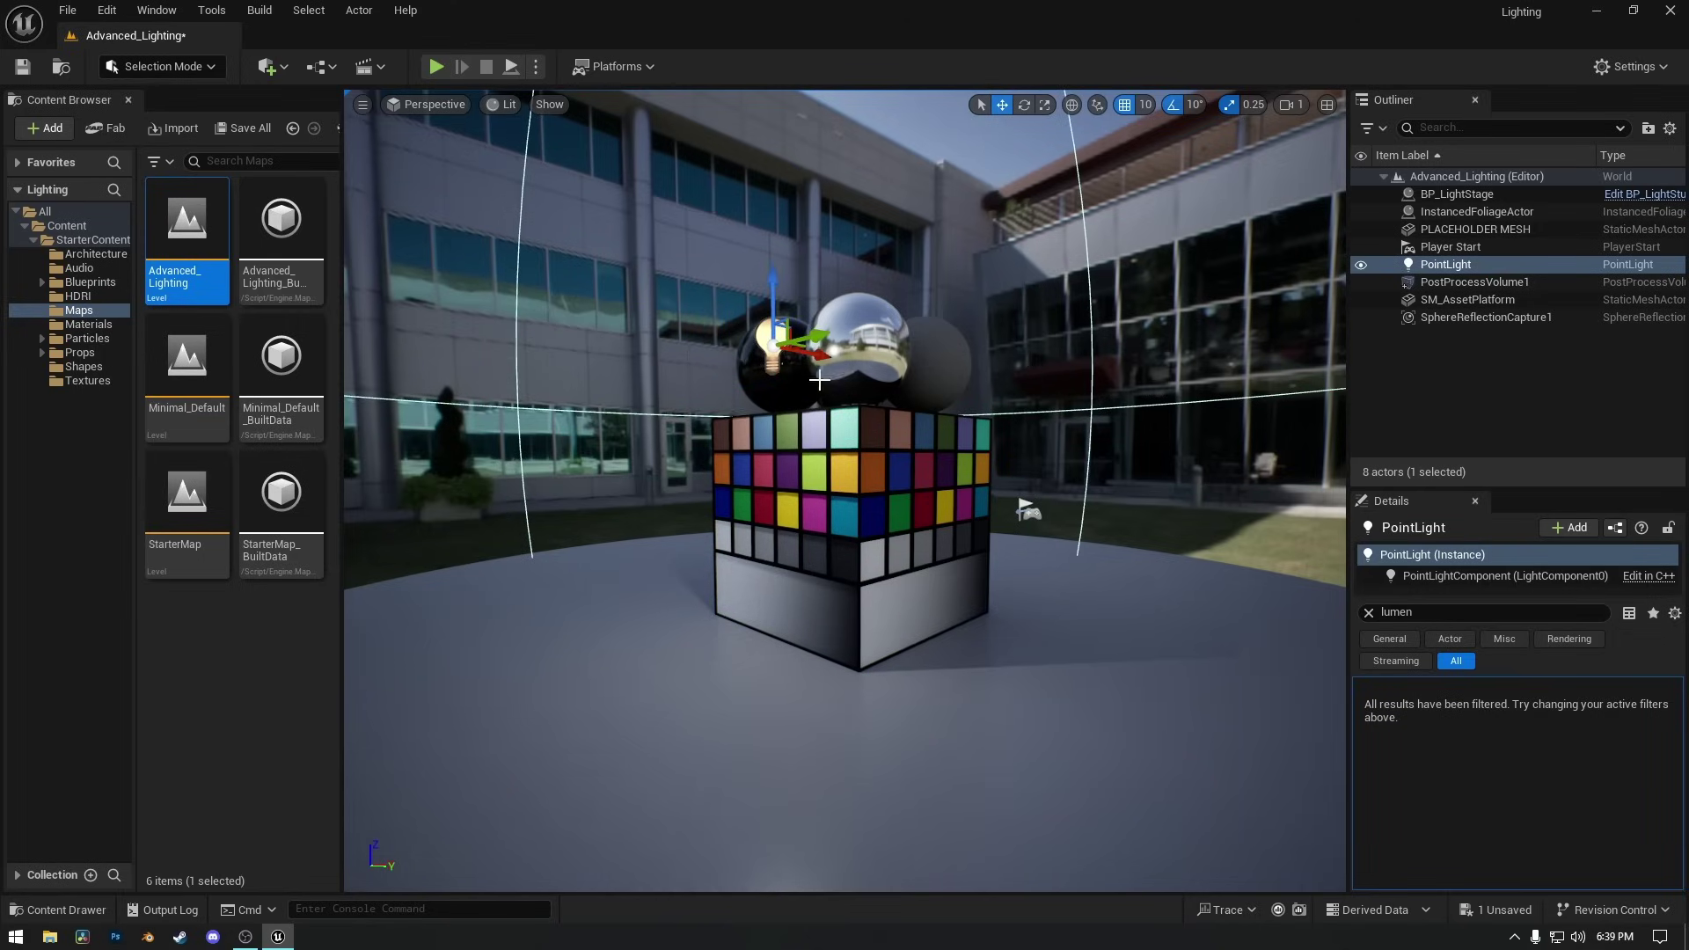
key("f")
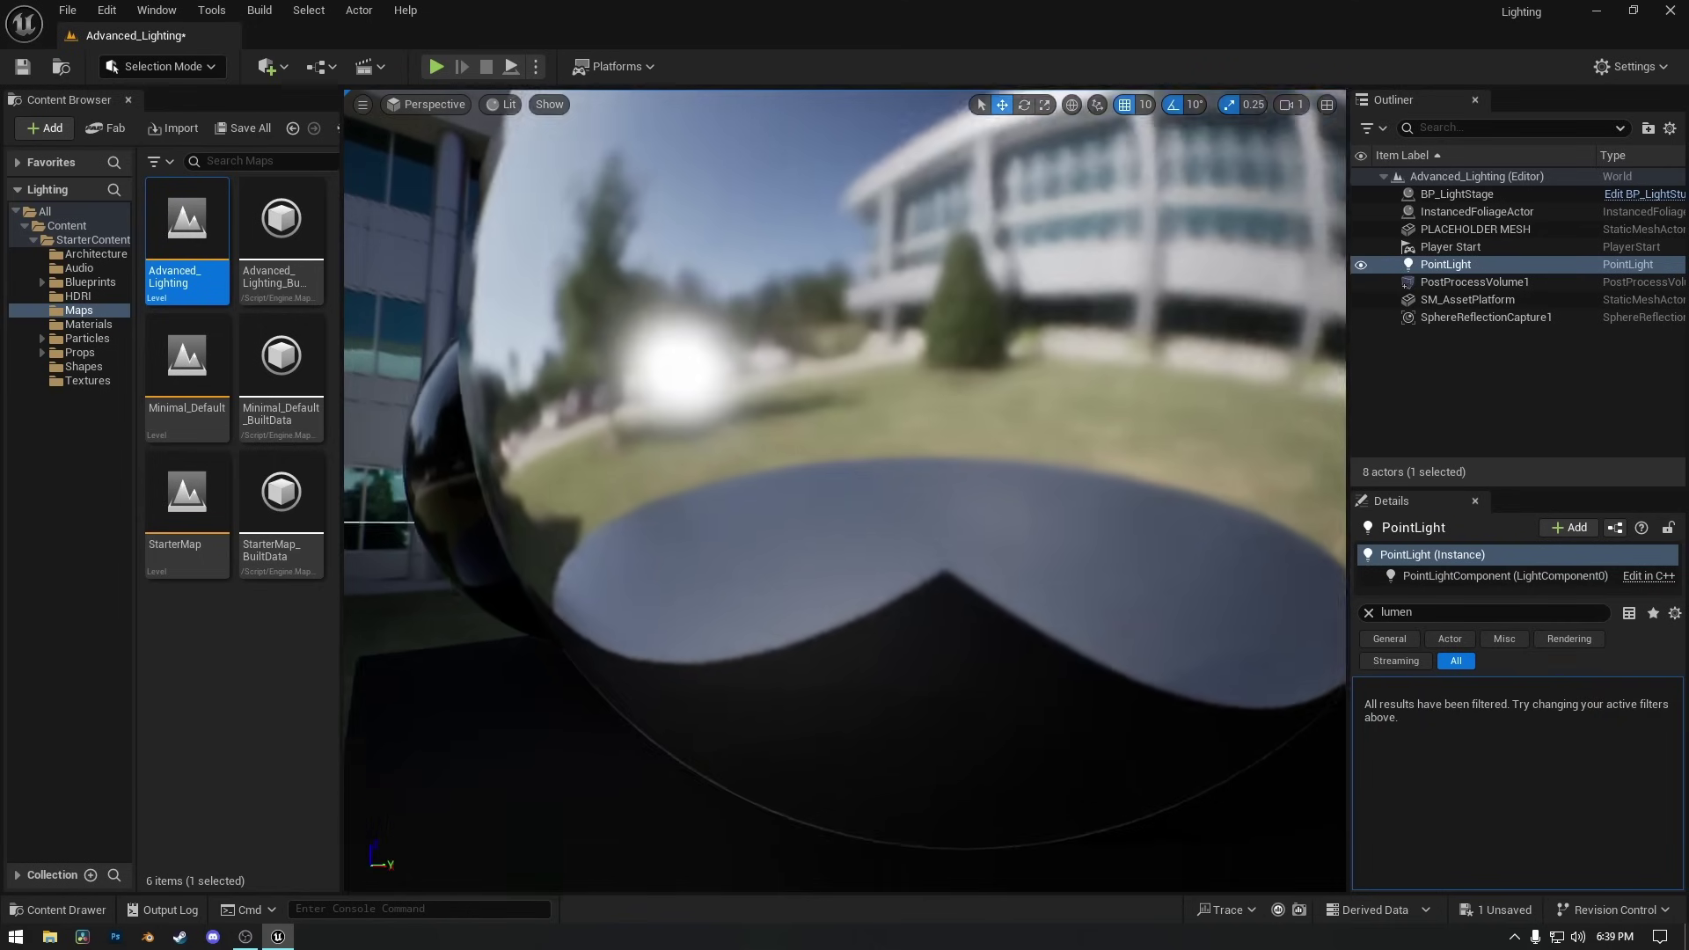
scroll(802, 396, "down", 5)
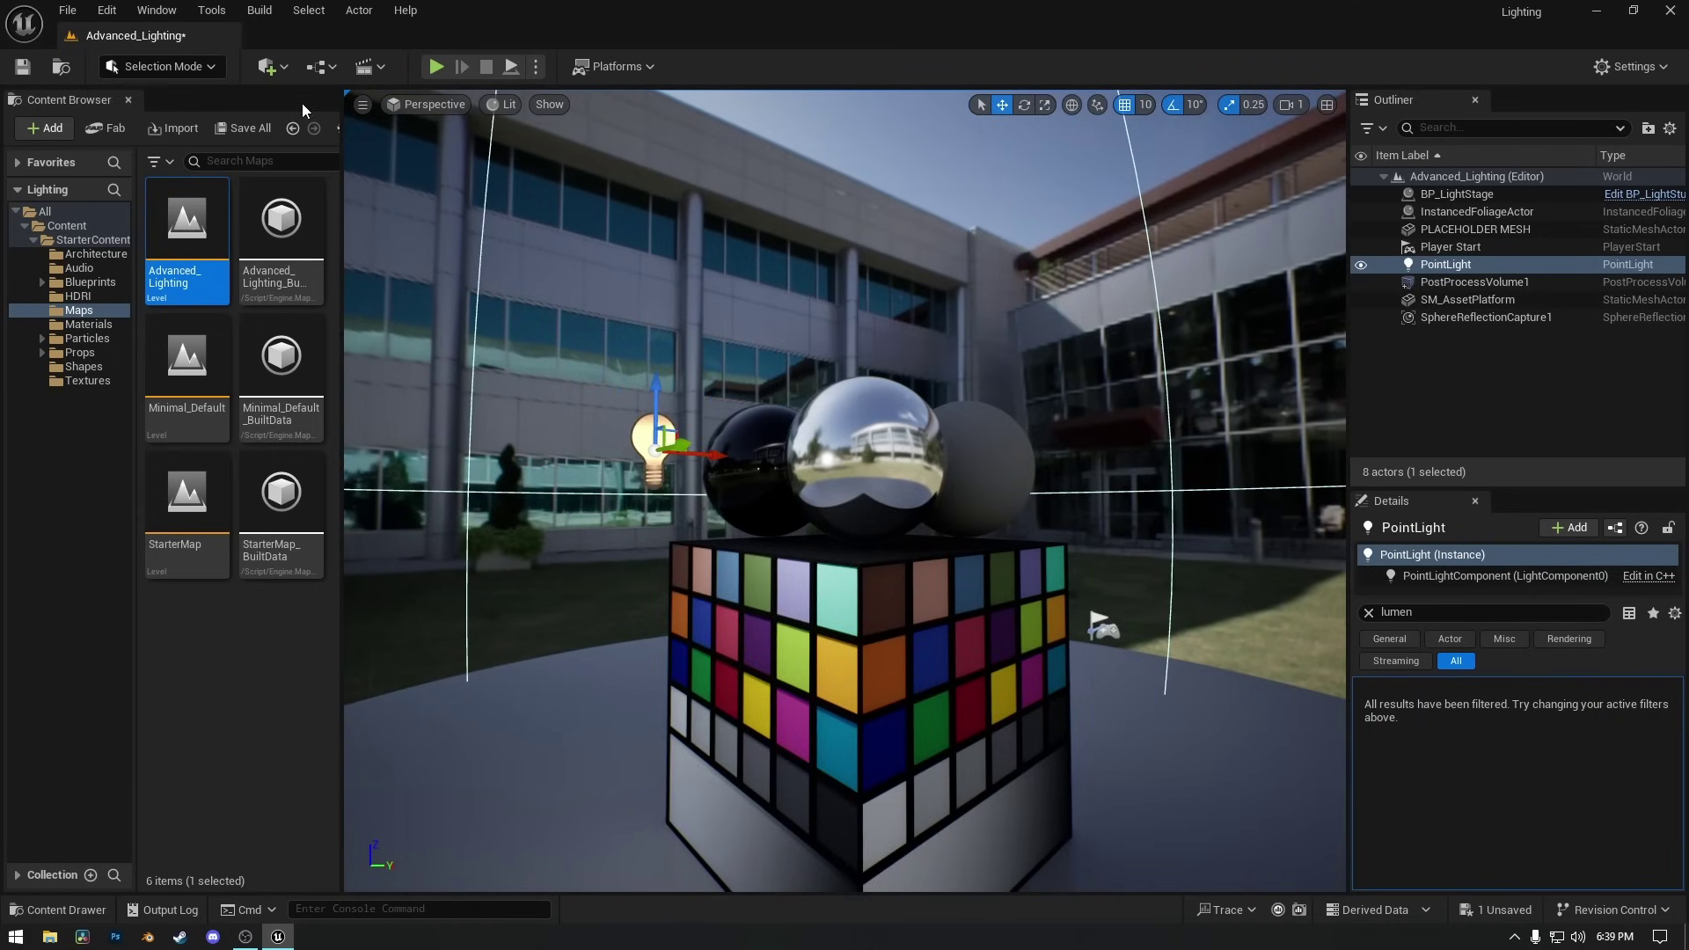
Place a Spot Light from the Quick Add lights list and focus the view on it.
left_click(269, 66)
mouse_move(368, 263)
left_click(484, 305)
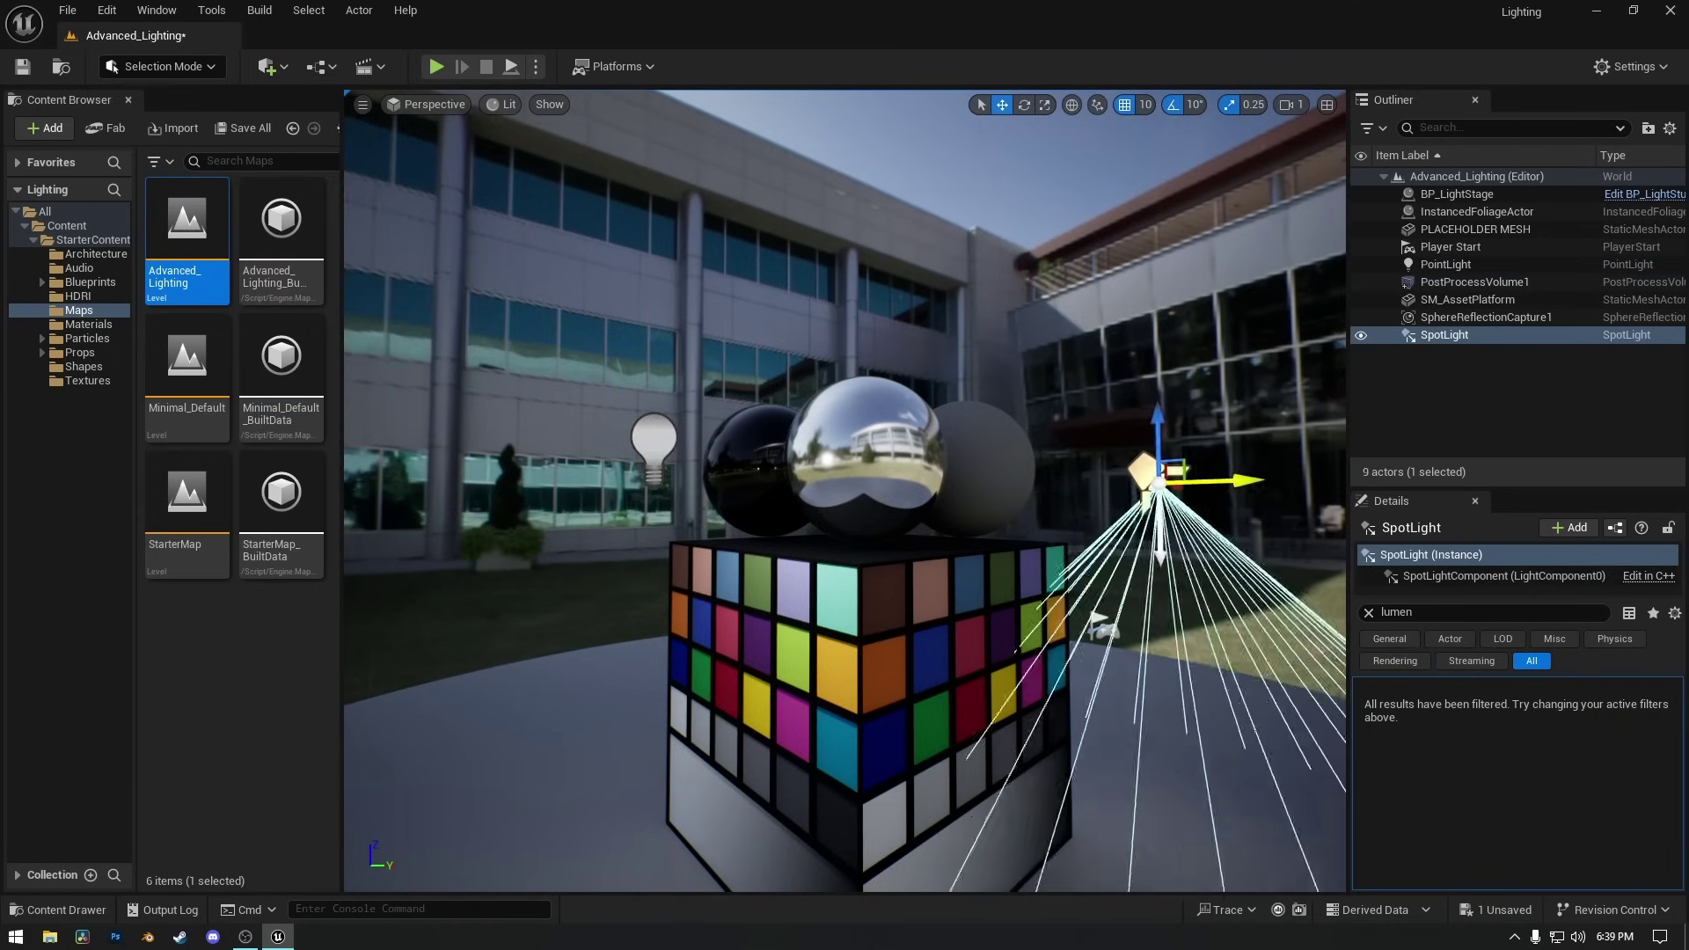
key("f")
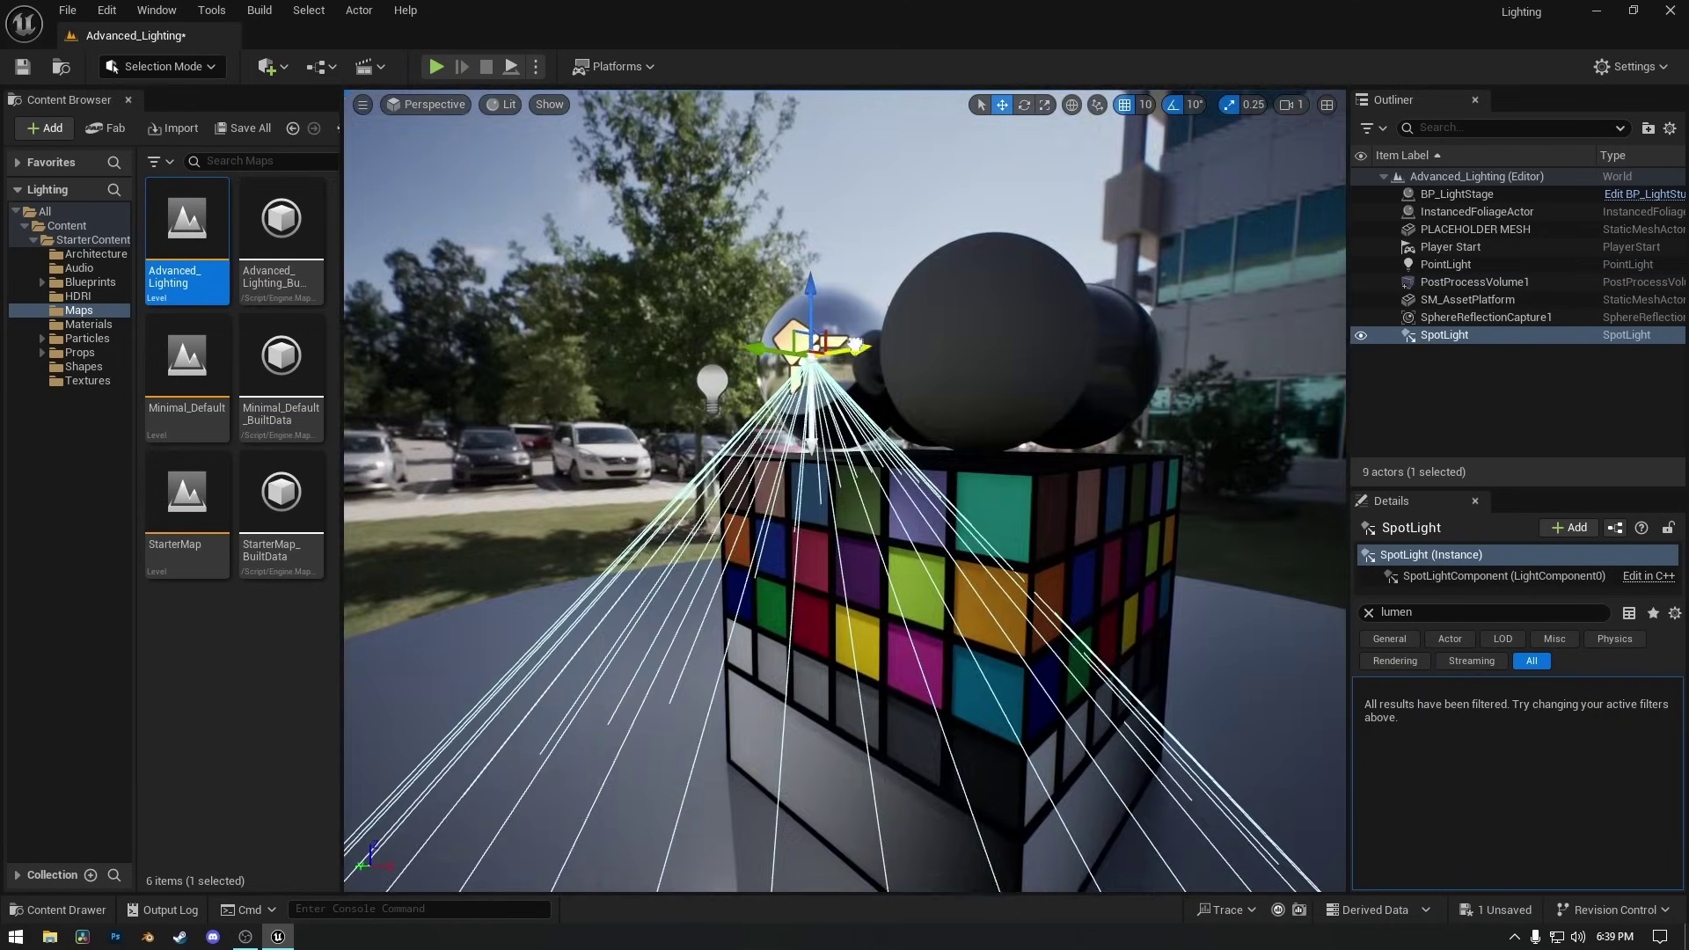
left_click_drag(974, 526, 741, 333, "alt")
Delete the old PointLight, then reselect the SpotLight with the Move tool active.
key("e")
left_click(695, 361)
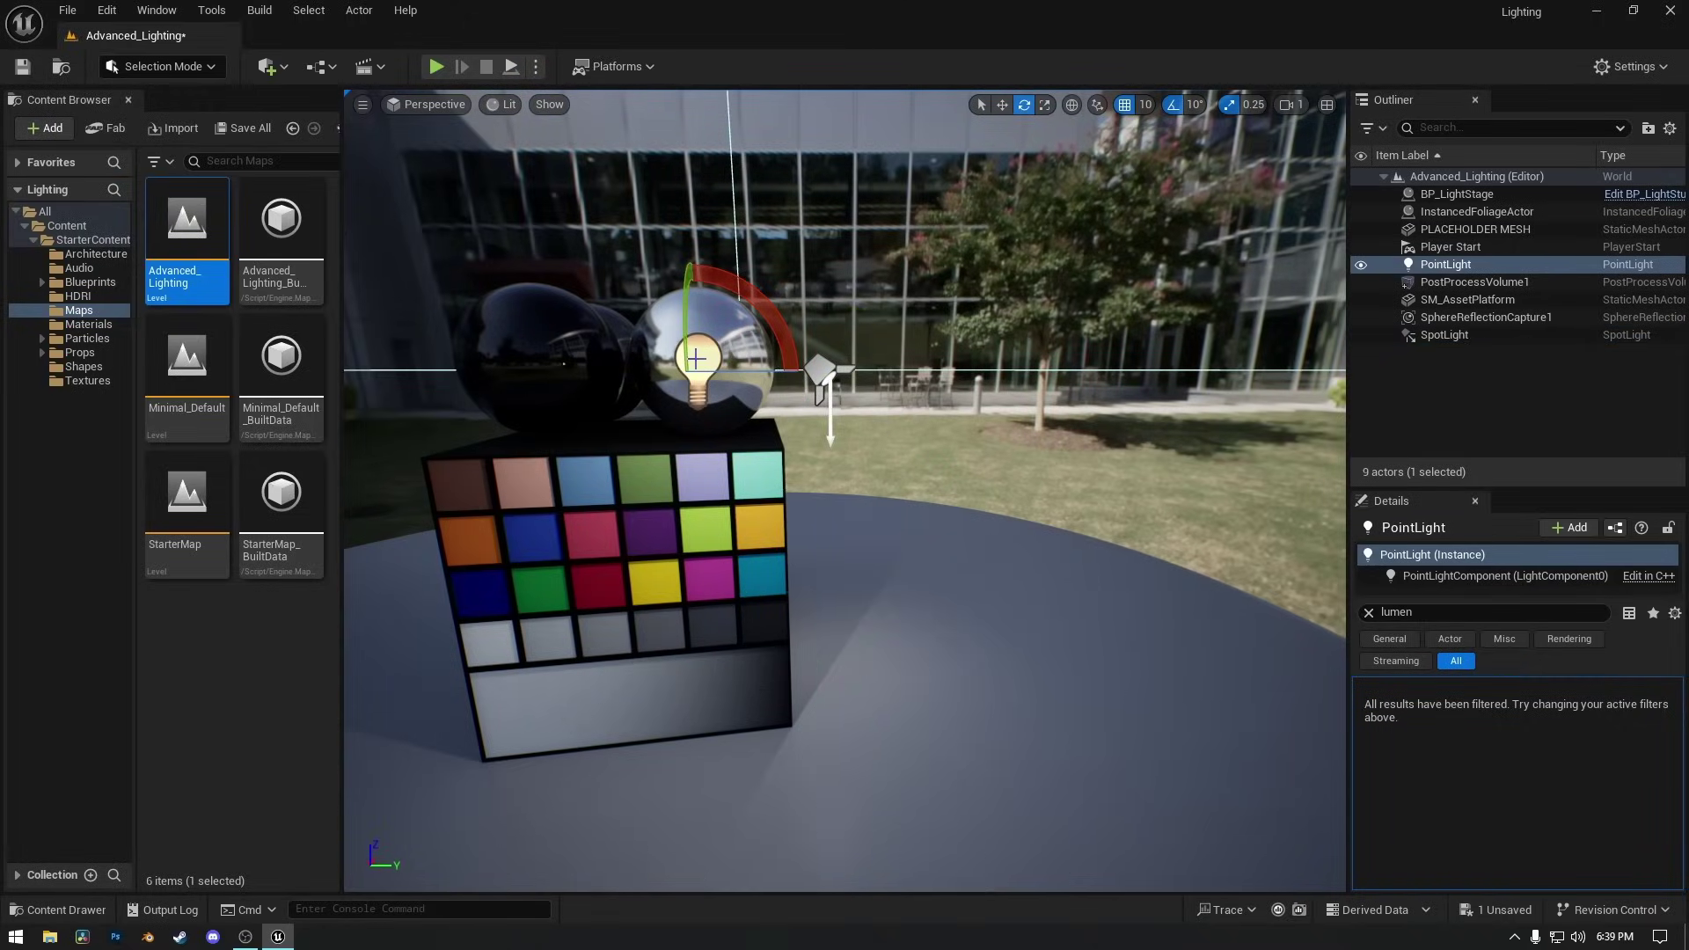
key("Delete")
left_click(809, 368)
left_click_drag(809, 368, 1095, 516, "alt")
key("w")
Lower the SpotLight's intensity and raise it above the spheres, shifted to the right.
left_click(1369, 614)
scroll(1513, 774, "down", 2)
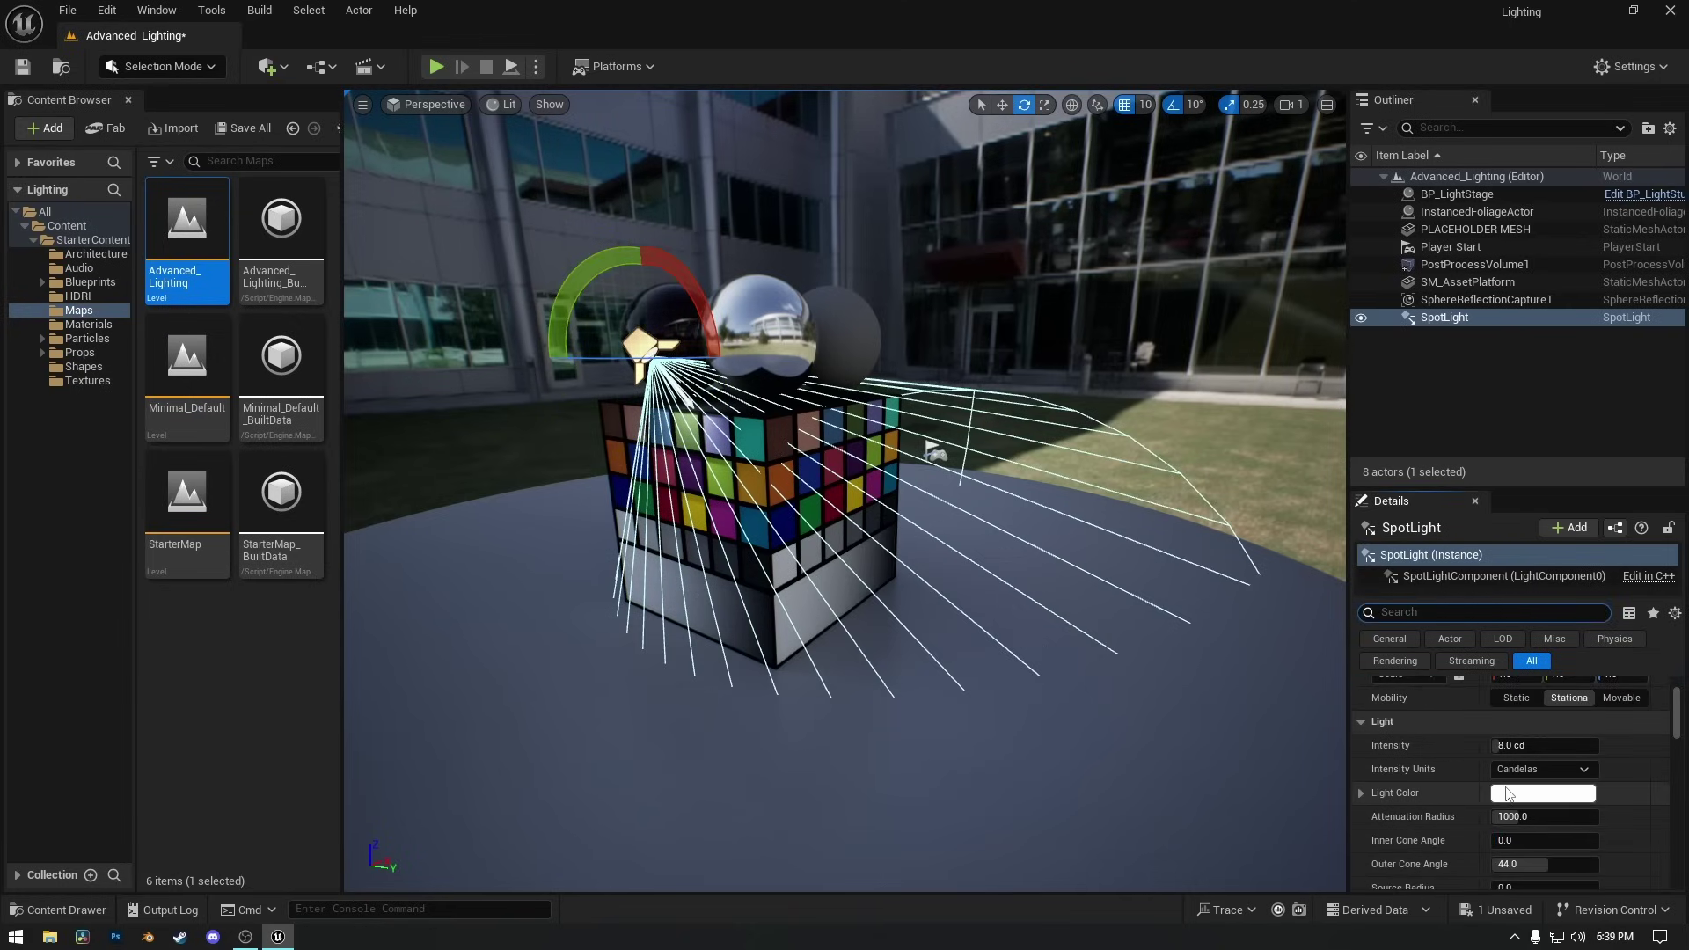
left_click(1544, 745)
mouse_move(1545, 745)
left_mouse_down()
mouse_move(1575, 746)
mouse_move(1538, 746)
left_mouse_up()
key("w")
left_click_drag(616, 299, 607, 176)
left_click_drag(685, 236, 745, 233)
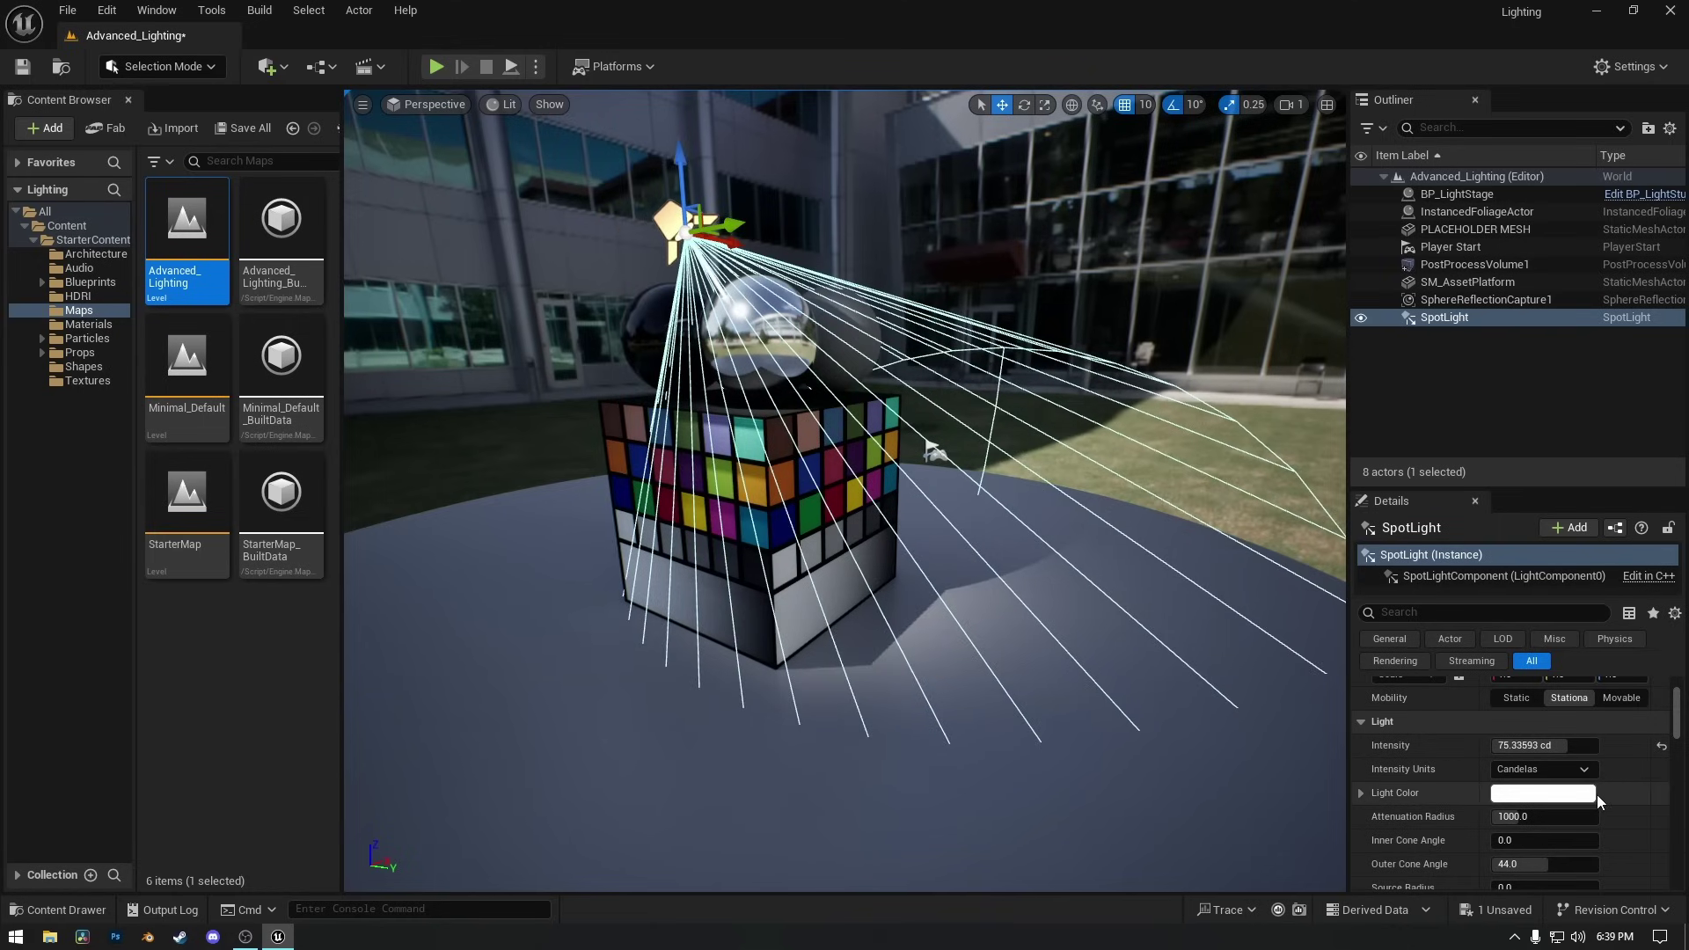
Enable Cast Ray Traced Shadows on the SpotLight with 16 samples per pixel.
left_click(1418, 617)
type("ray")
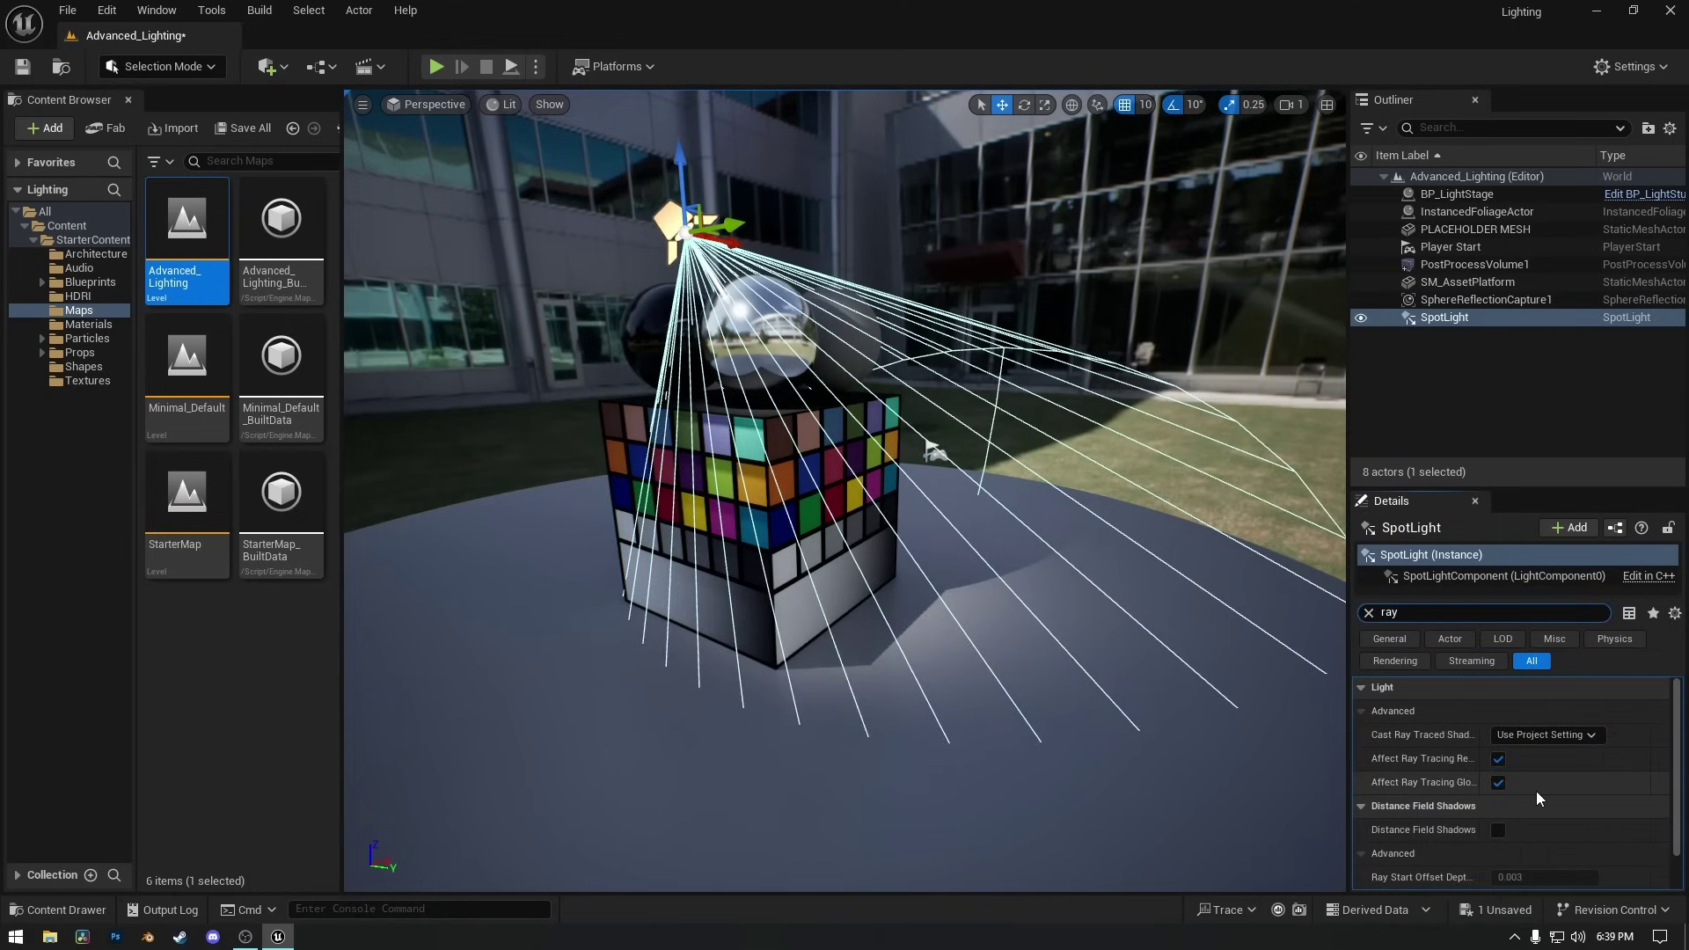
left_click(1536, 741)
left_click(1529, 788)
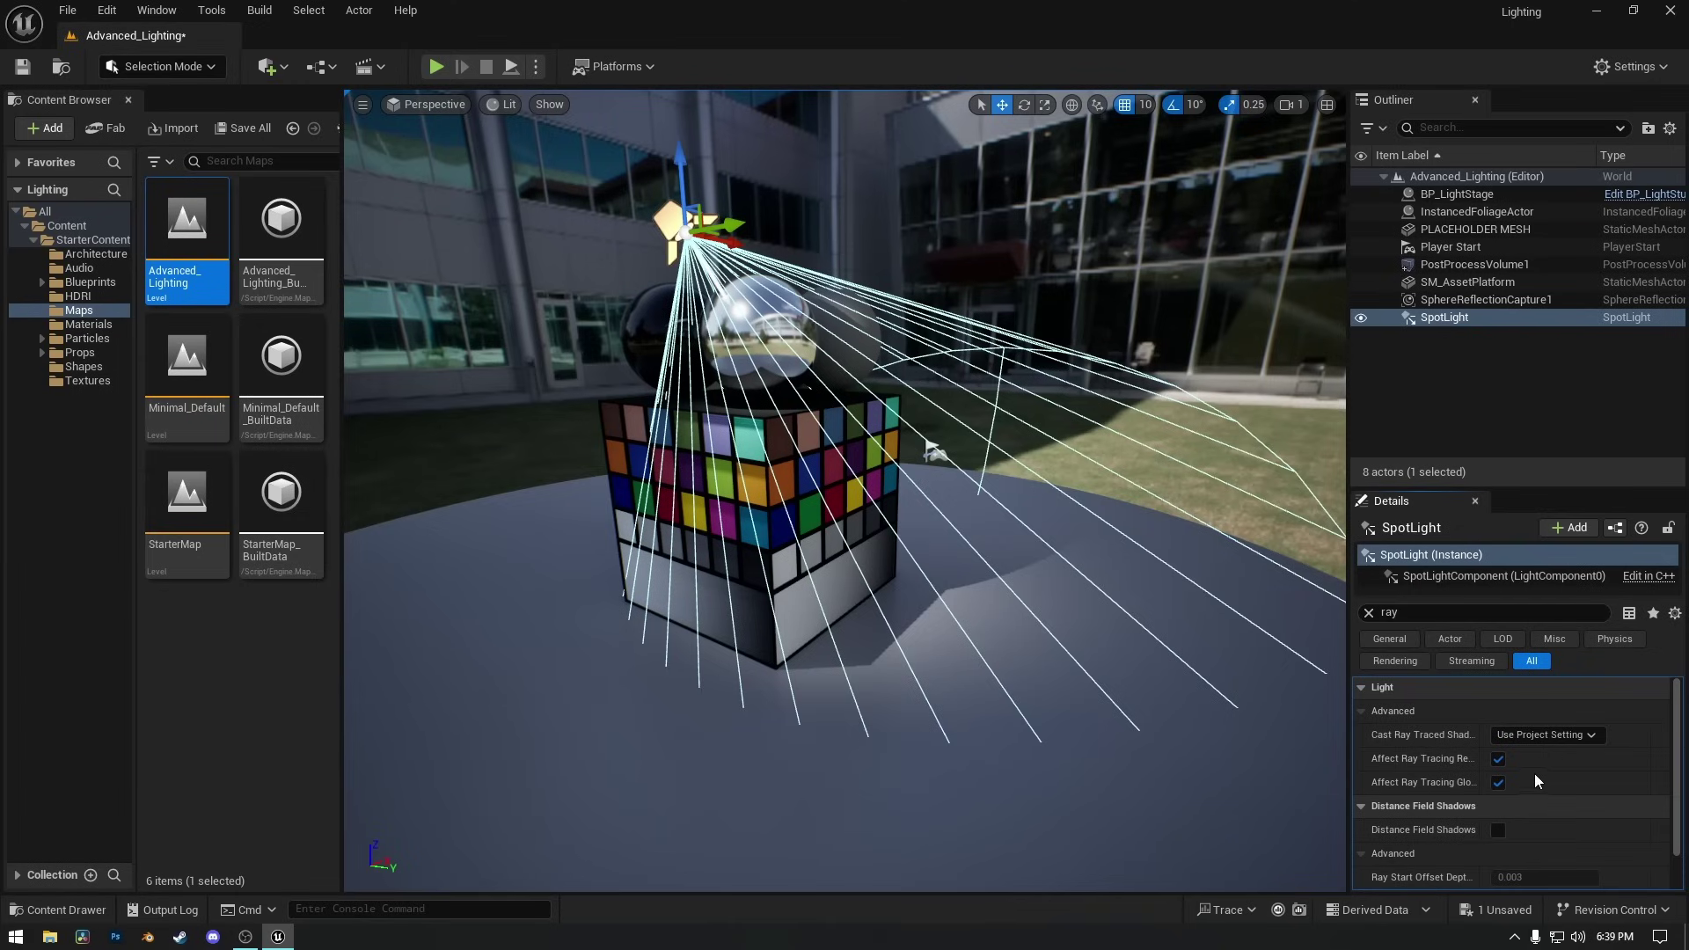
left_click(1510, 741)
left_click(1499, 814)
scroll(1497, 818, "down", 1)
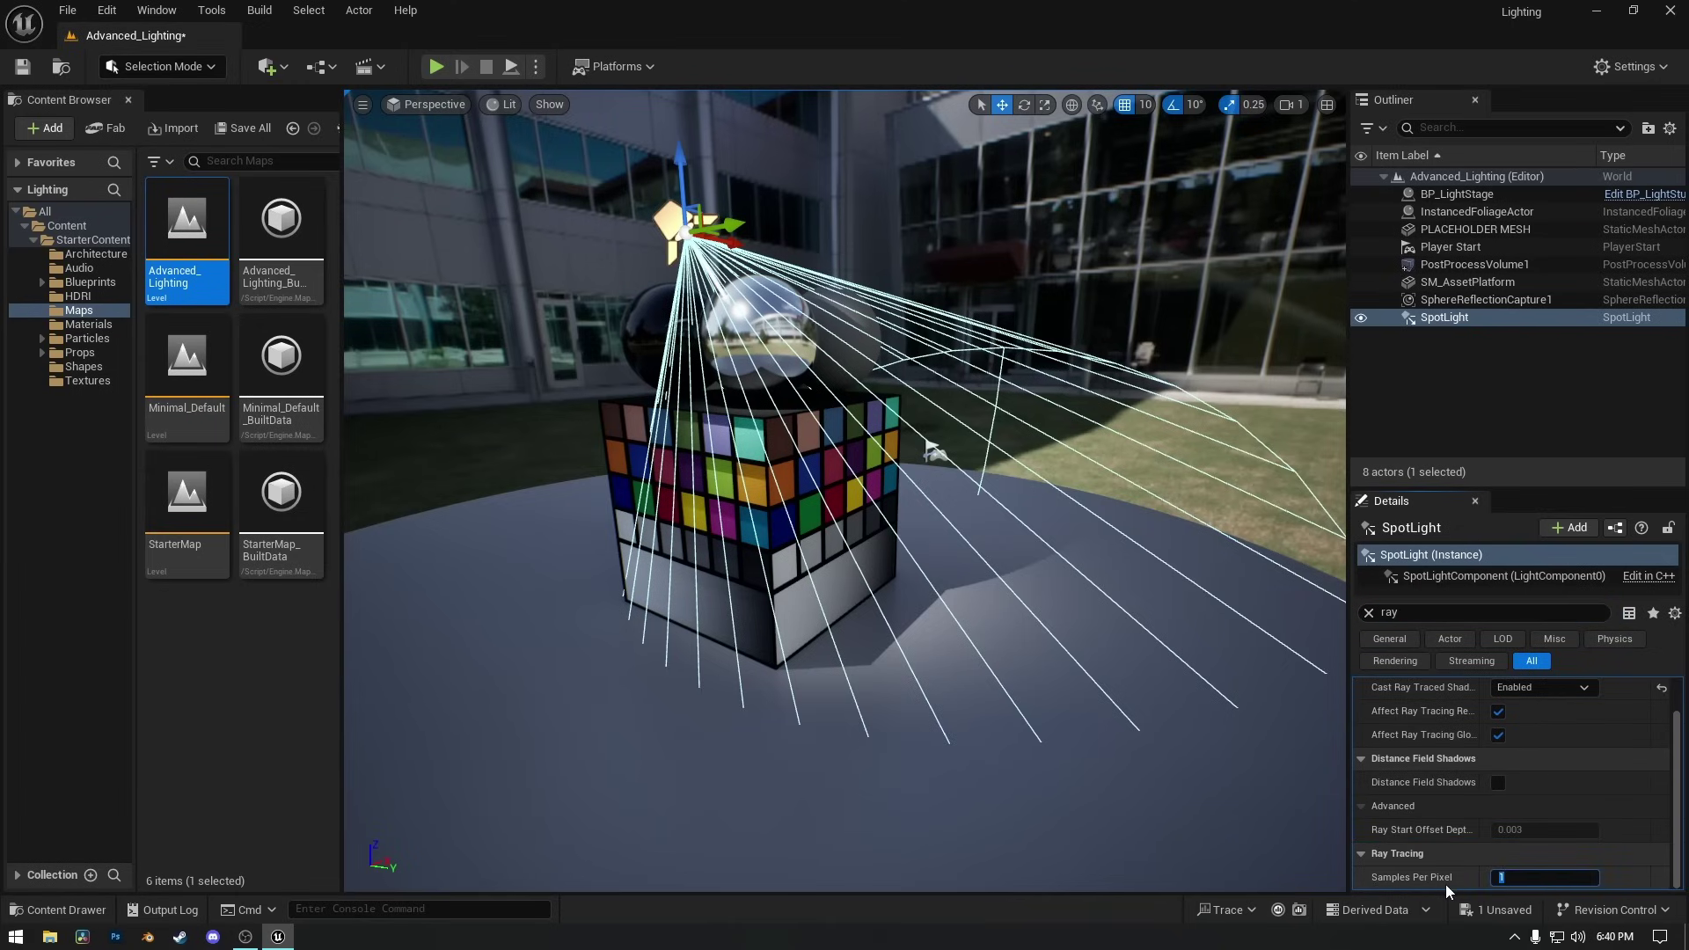
type("16")
key("Return")
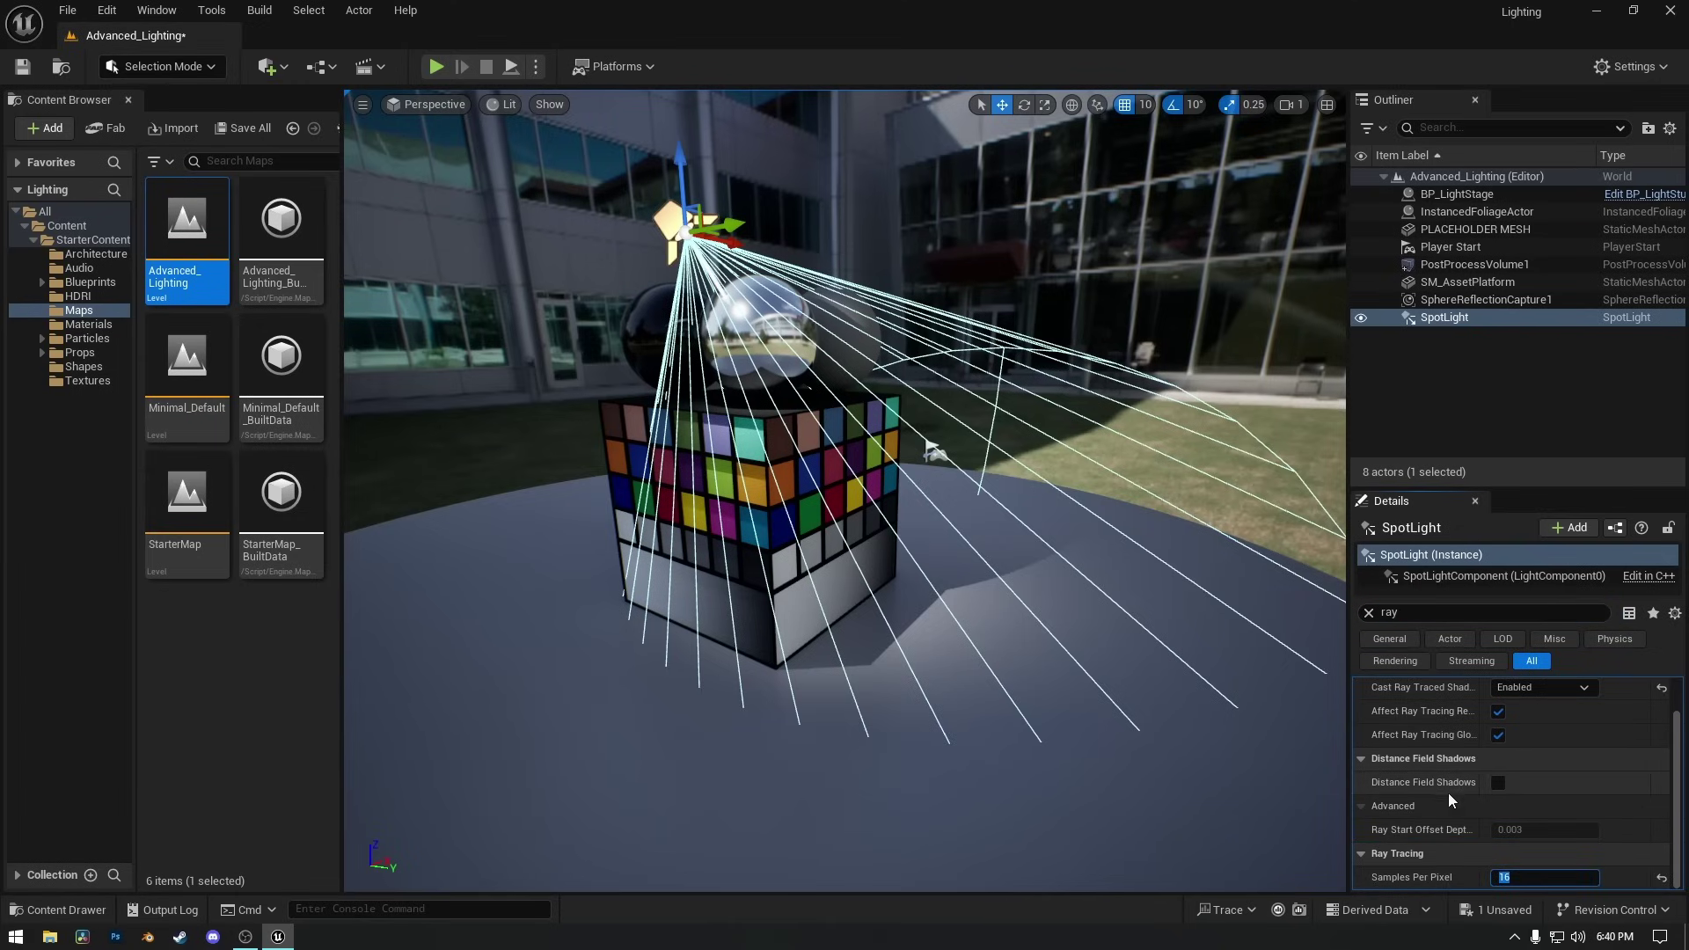
Clear the property filter and move the SpotLight left and down beside the cube.
scroll(1491, 832, "up", 1)
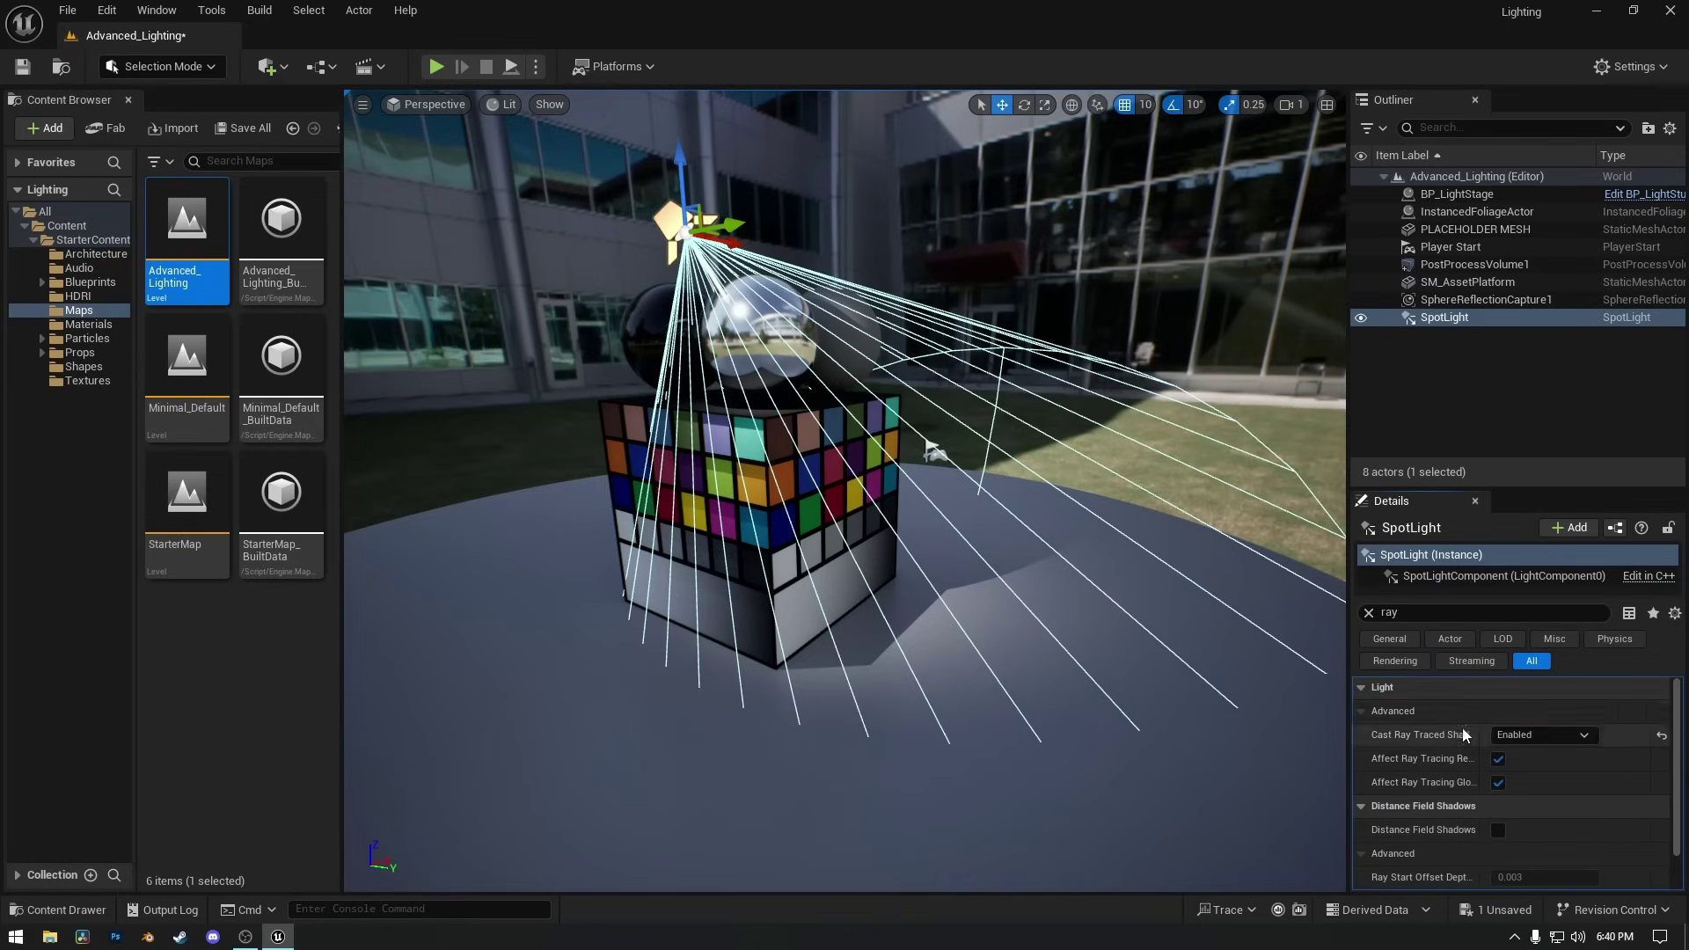
left_click(1369, 614)
left_click_drag(727, 246, 676, 256)
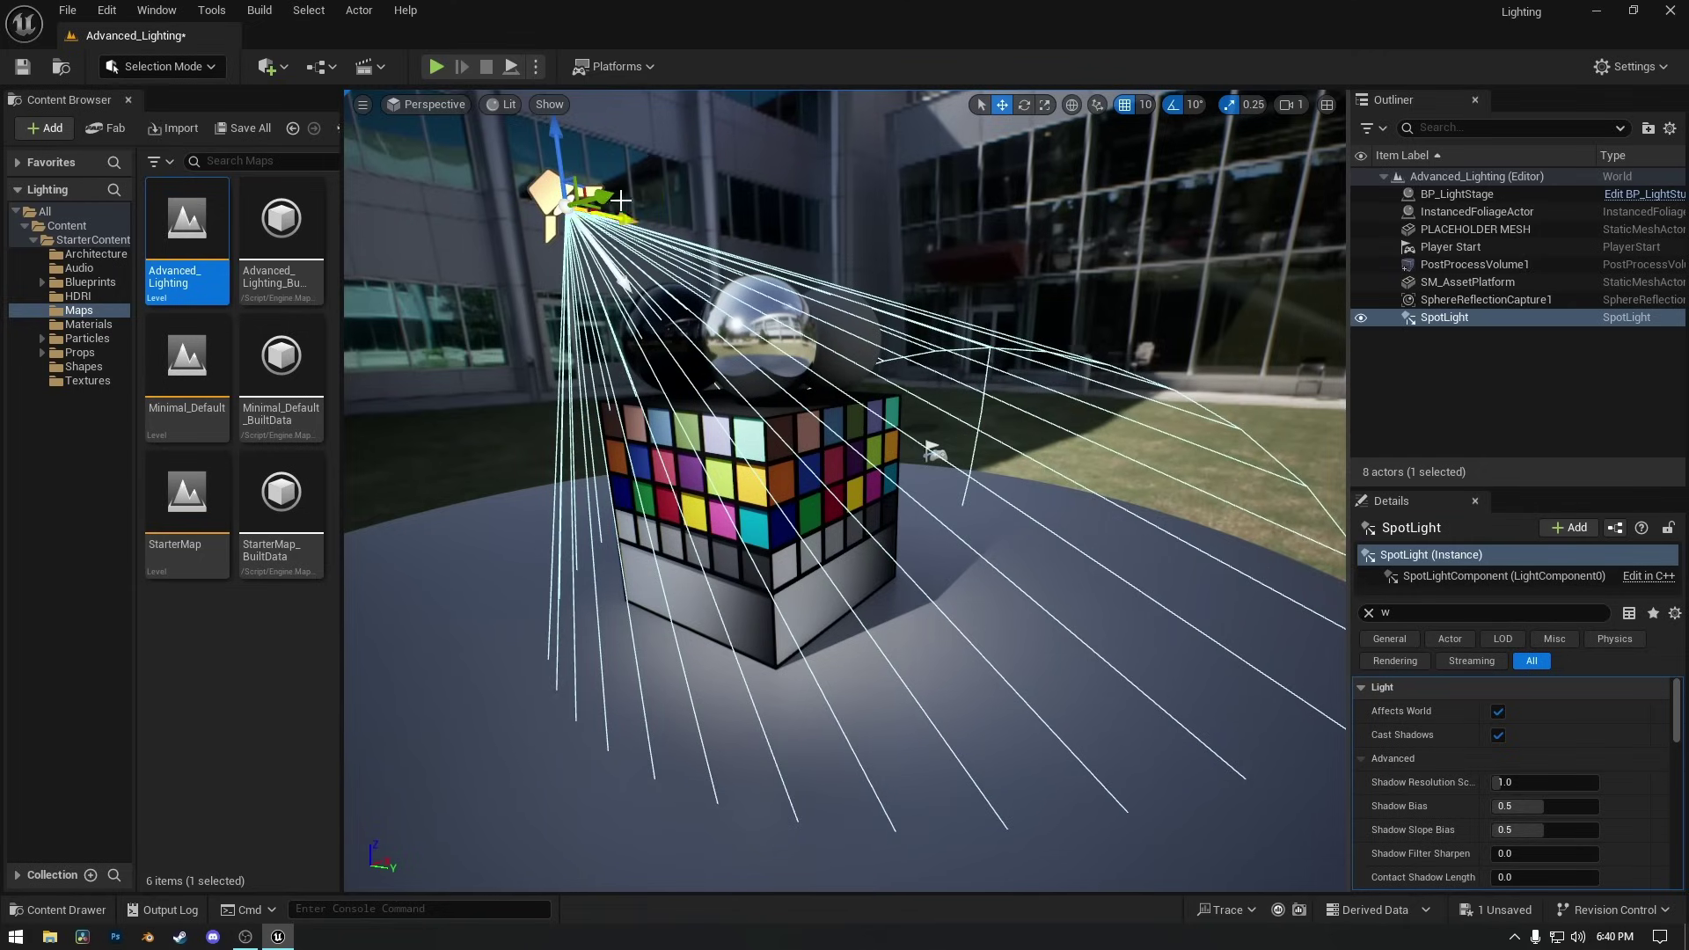
left_click_drag(565, 145, 566, 511)
key("e")
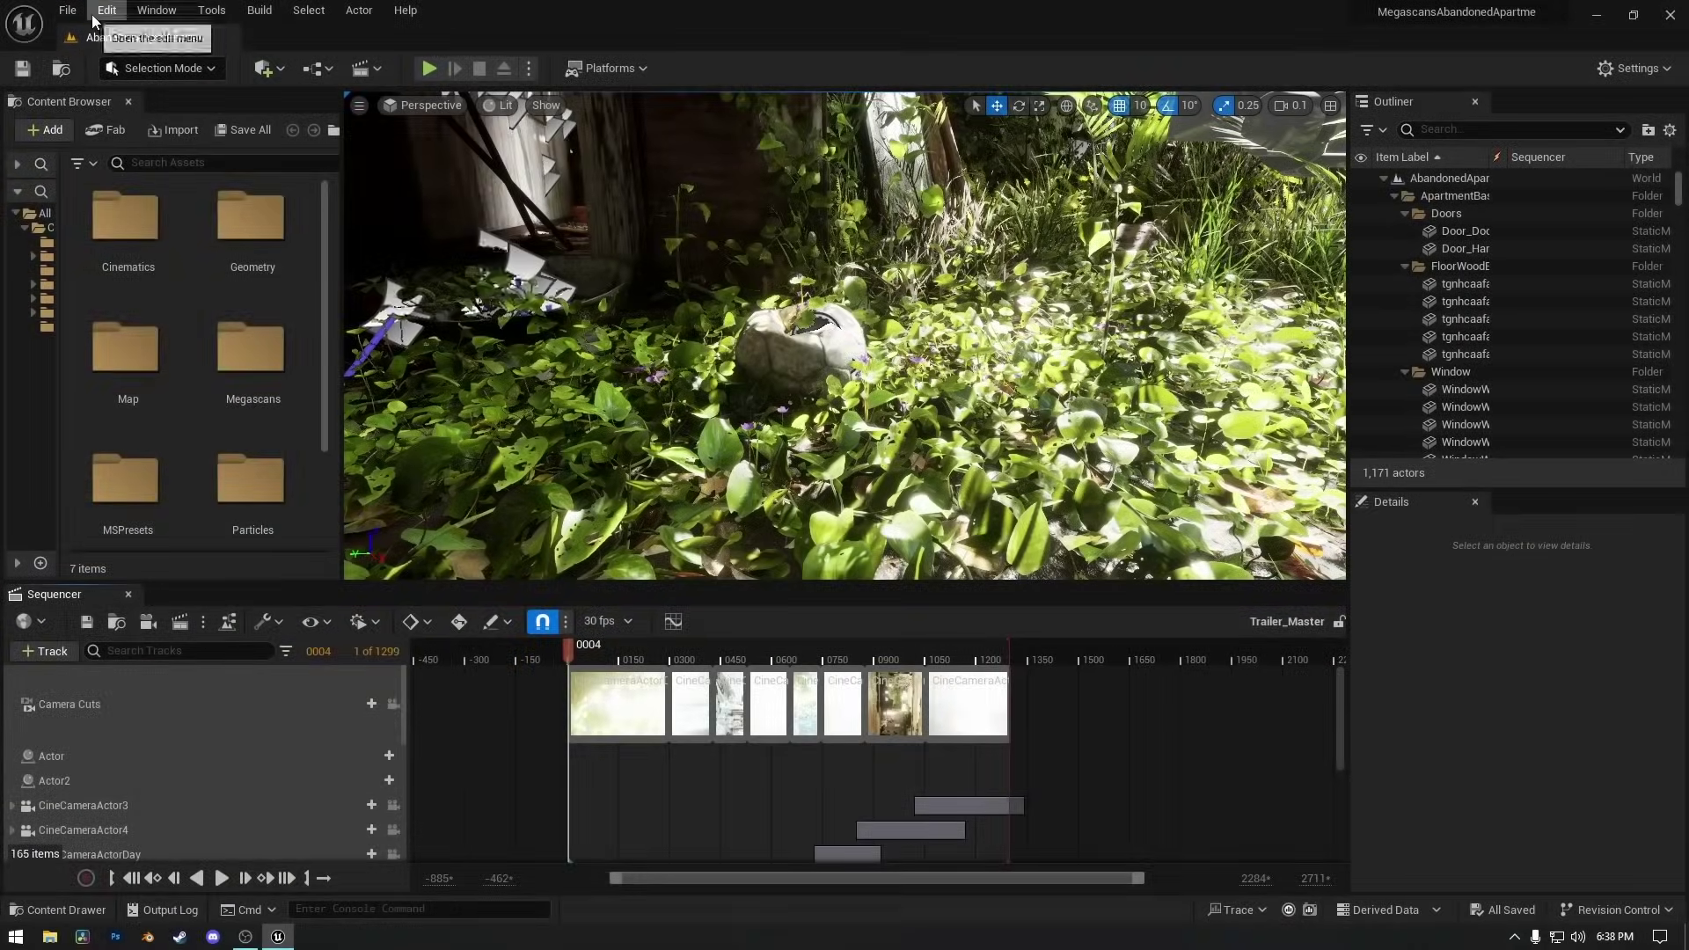
left_click(98, 12)
left_click(141, 267)
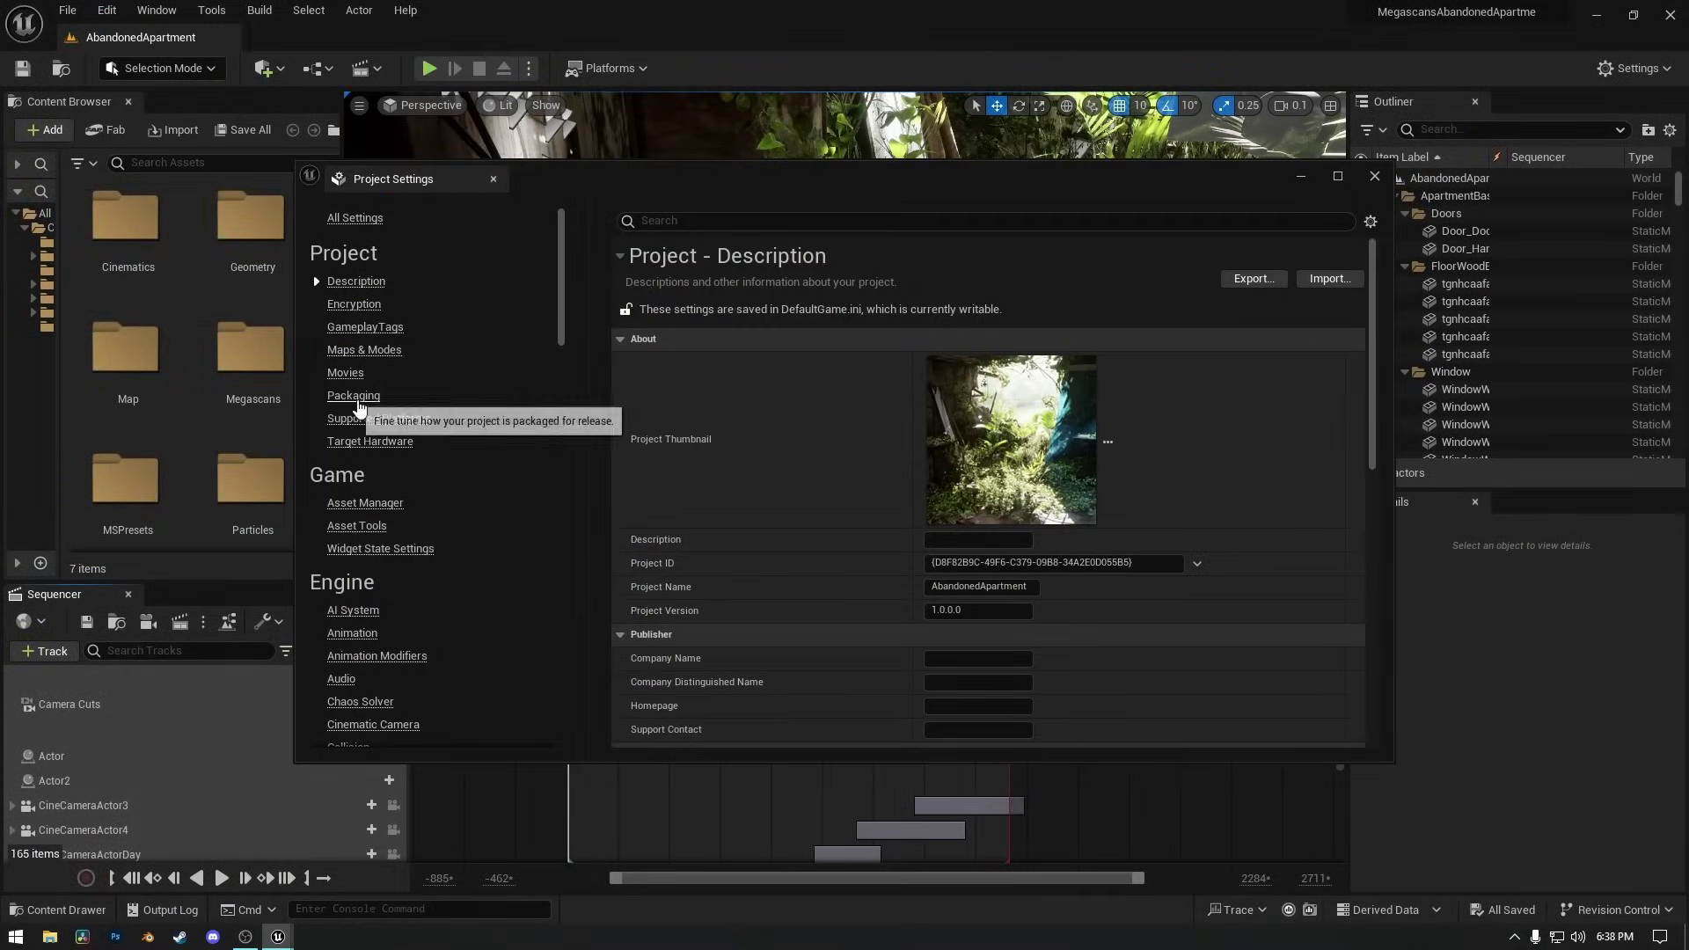
scroll(387, 557, "down", 8)
scroll(387, 557, "down", 4)
left_click(353, 666)
scroll(777, 552, "down", 10)
scroll(778, 551, "down", 6)
scroll(780, 552, "down", 8)
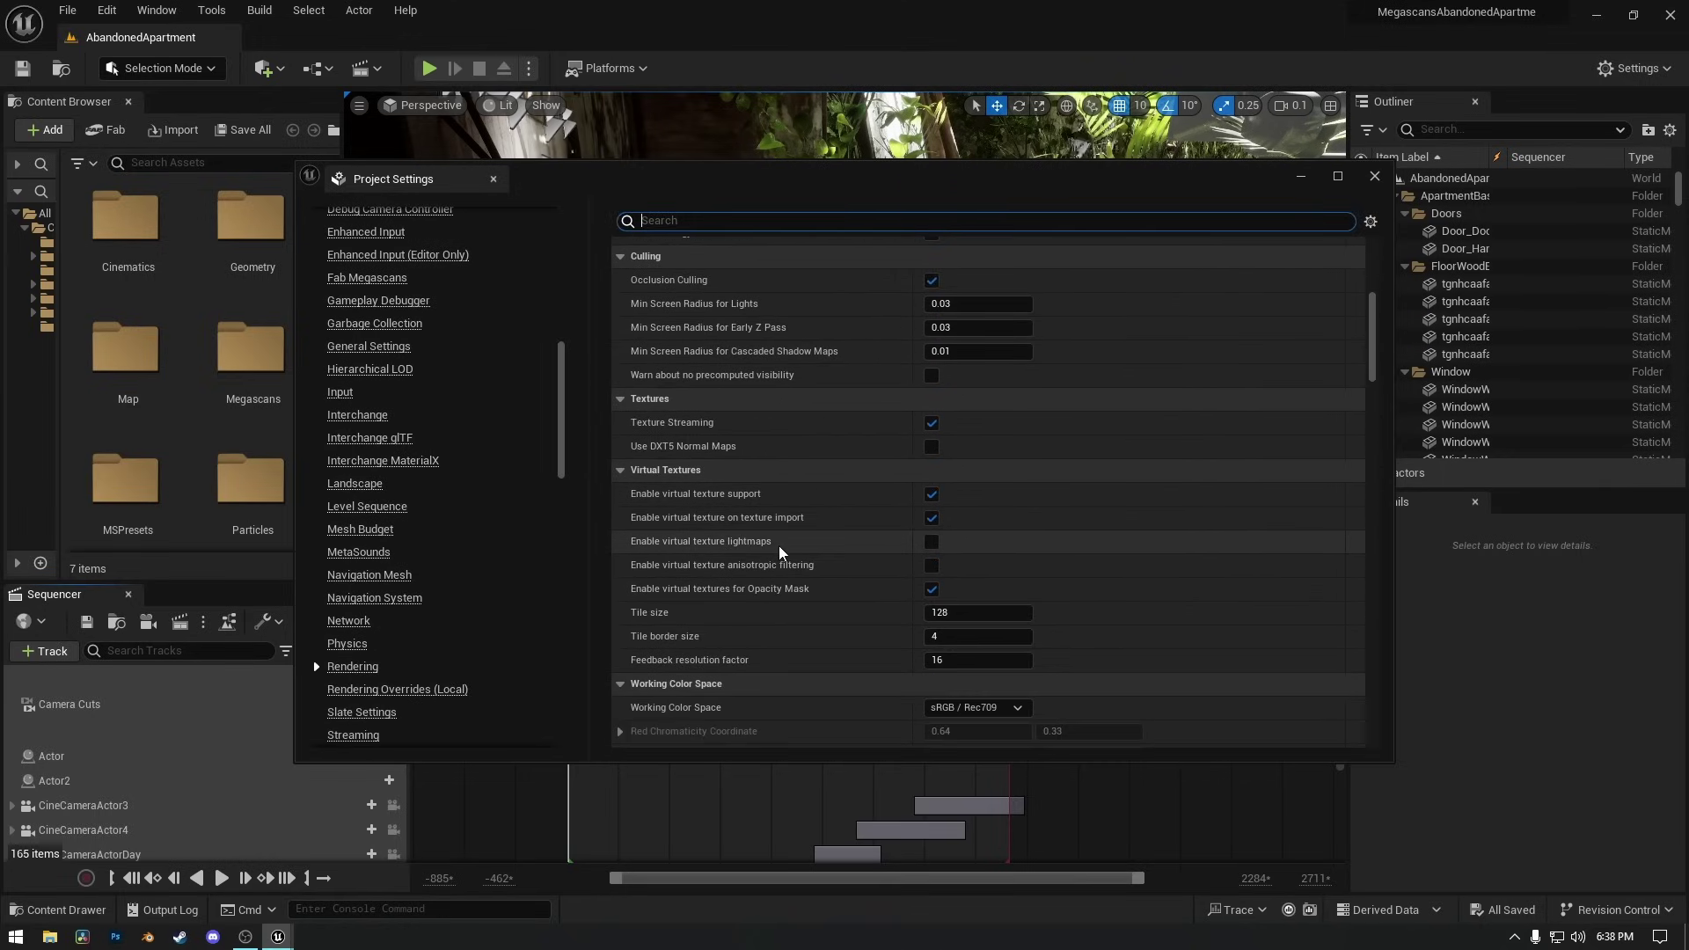
scroll(784, 555, "down", 1)
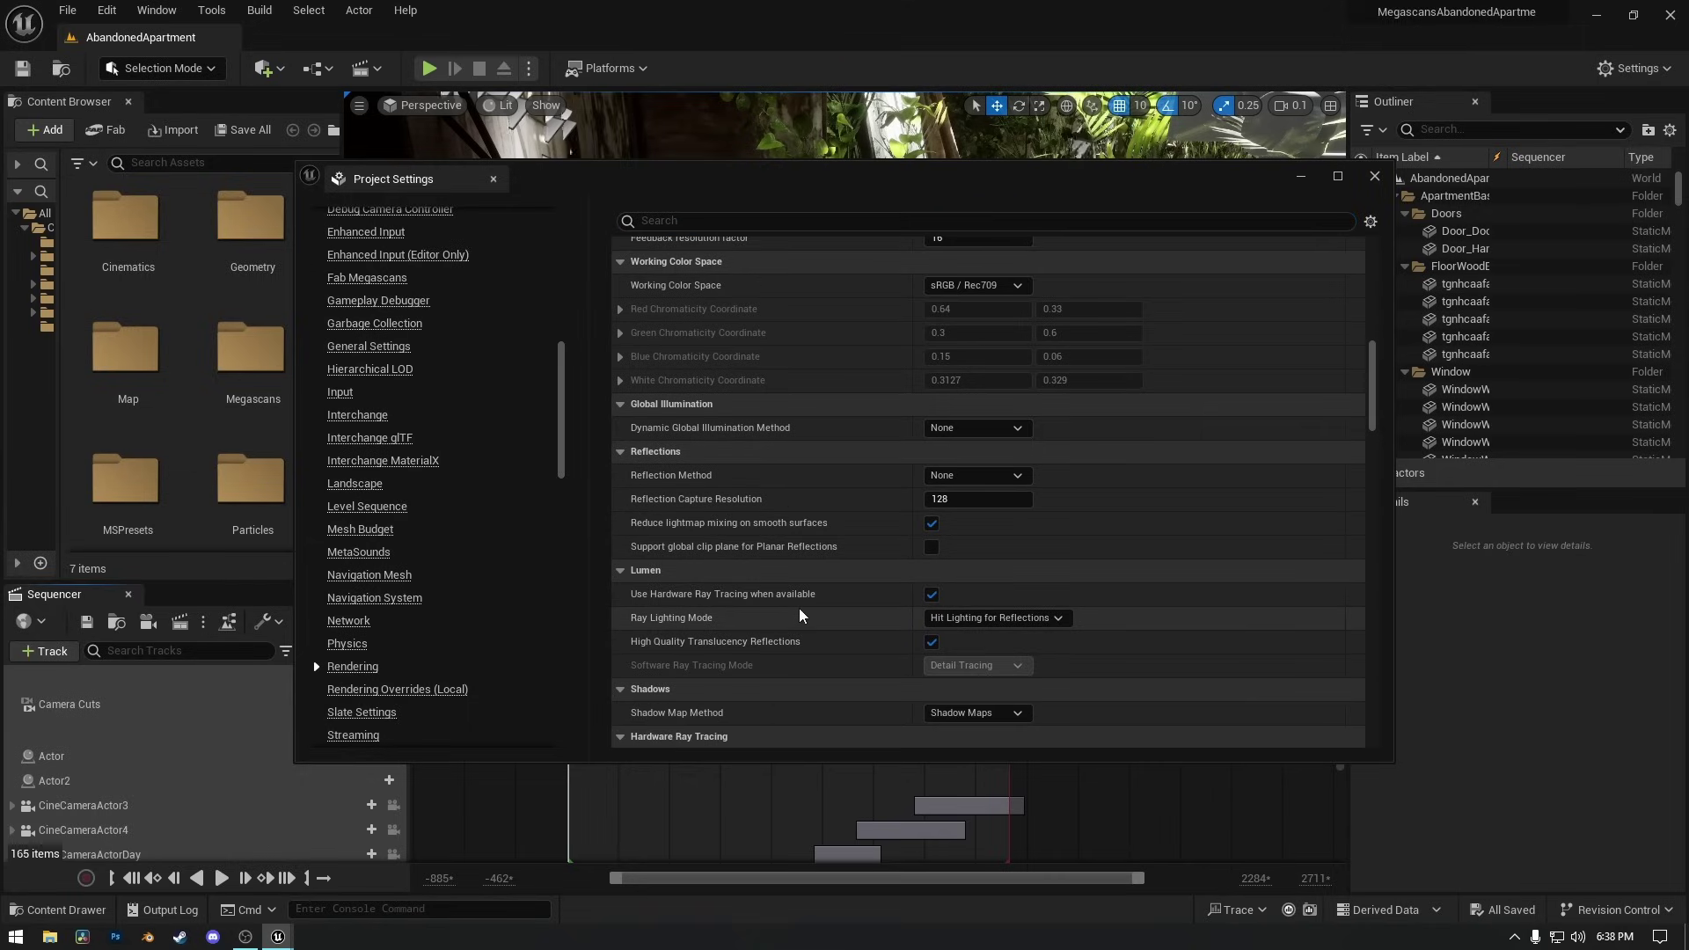
scroll(794, 614, "down", 4)
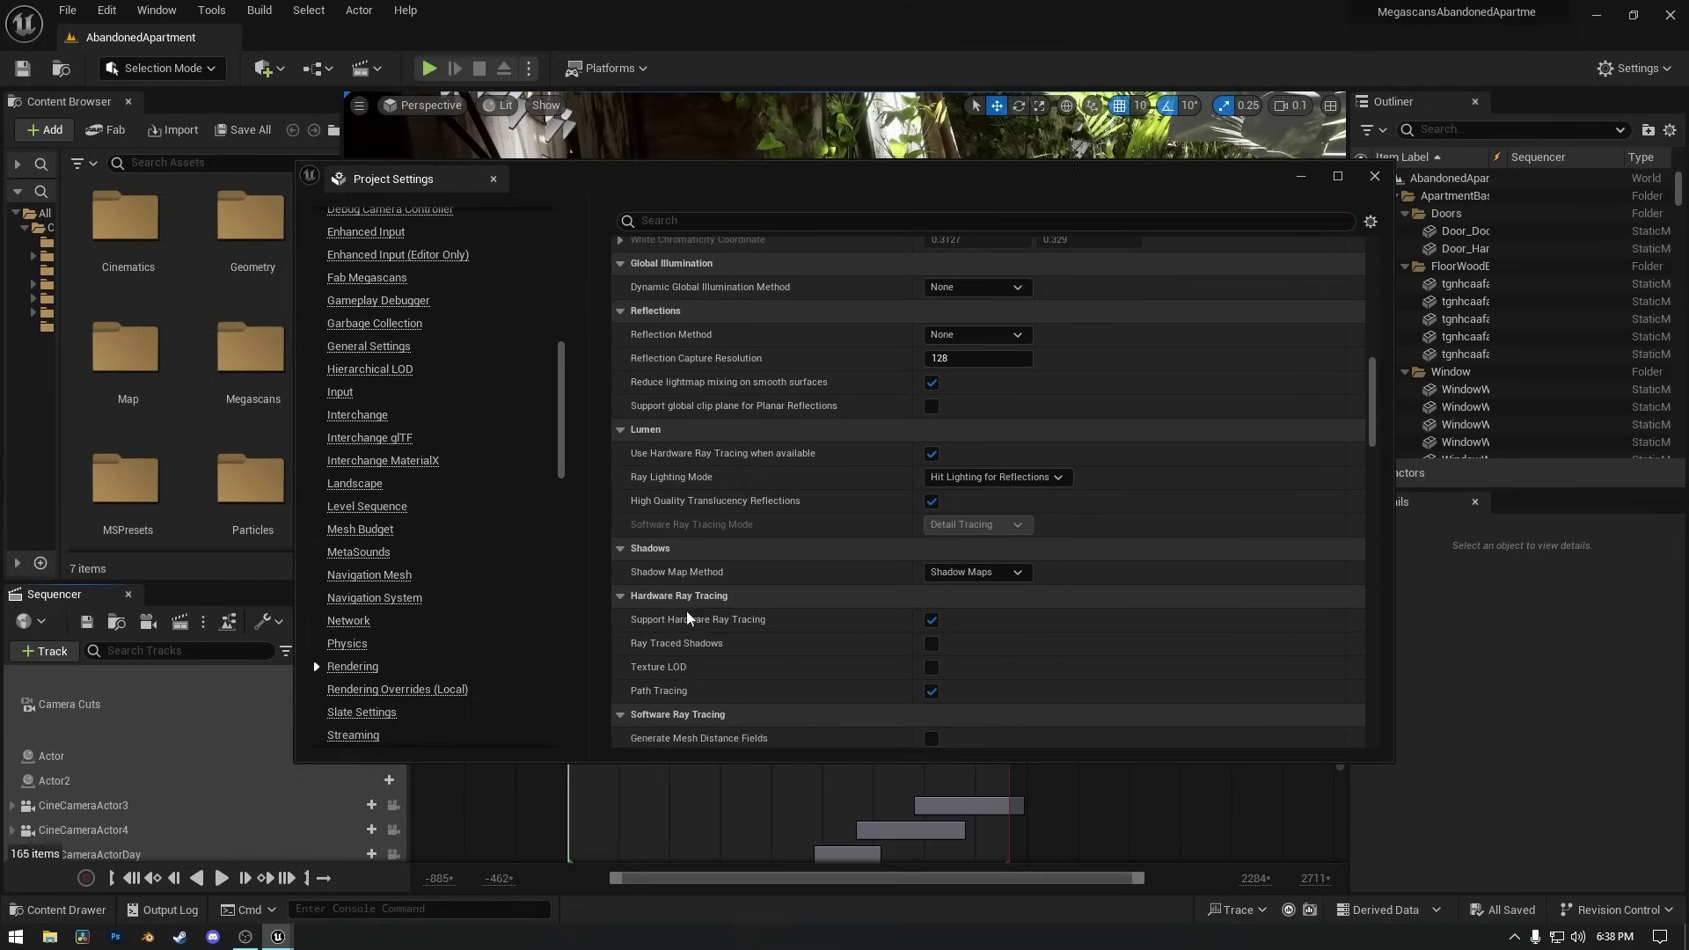
scroll(735, 676, "down", 1)
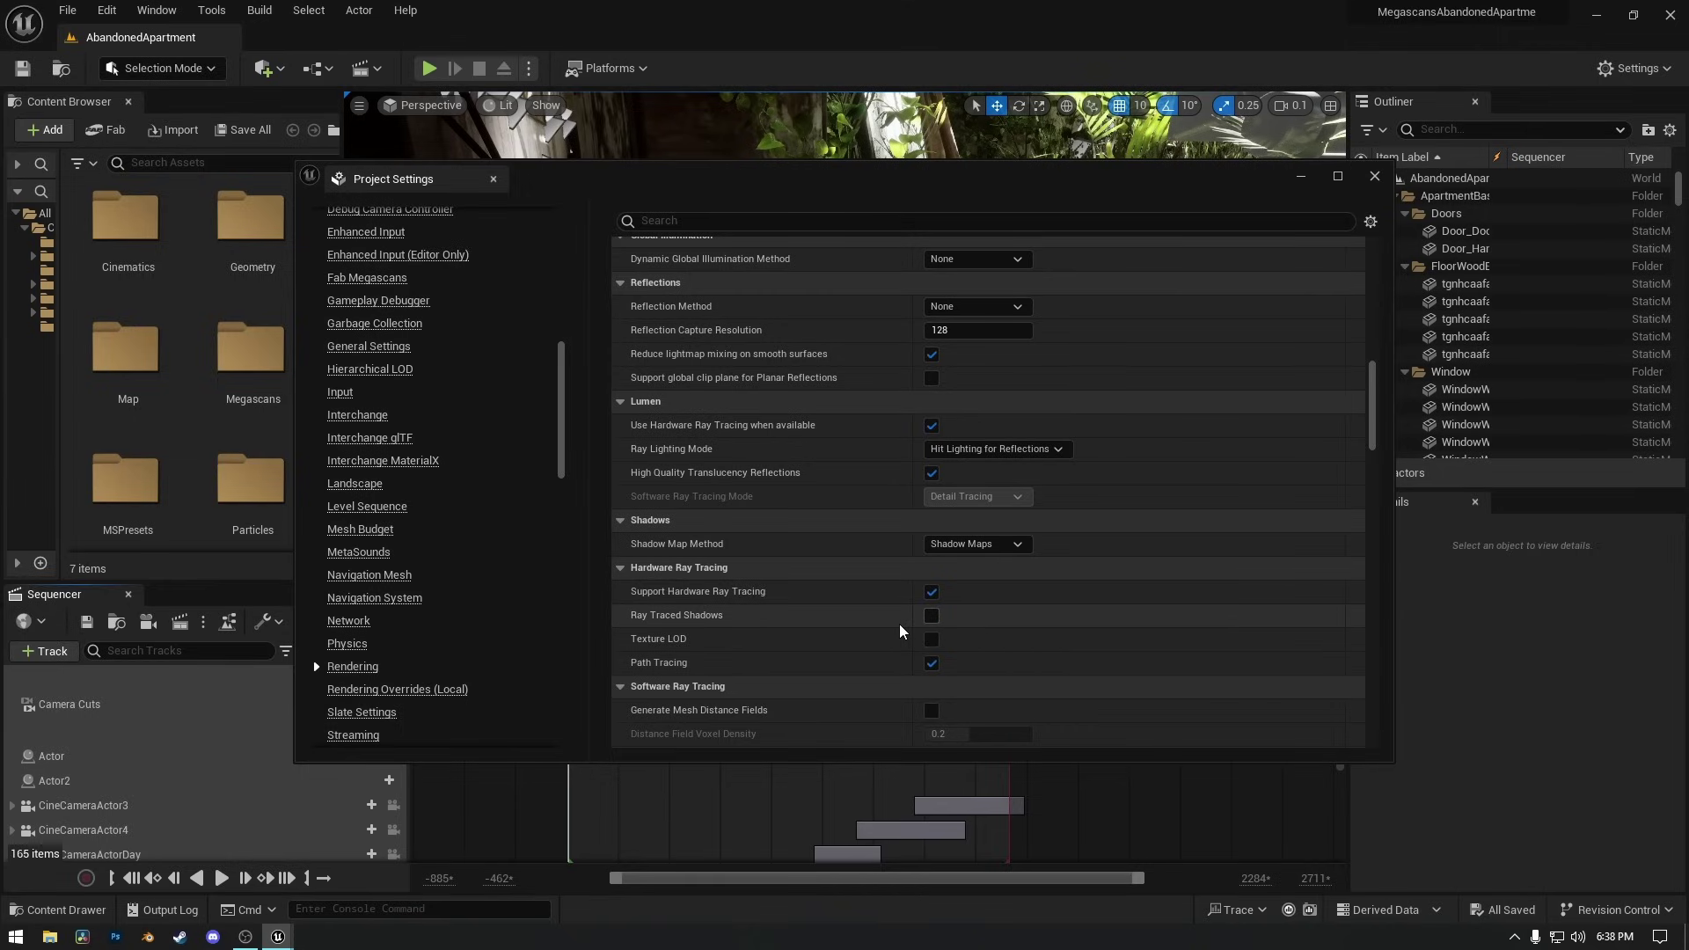
Close Project Settings, pilot CineCameraActorDay3 and scrub the timeline to frame 0212.
left_click(1375, 176)
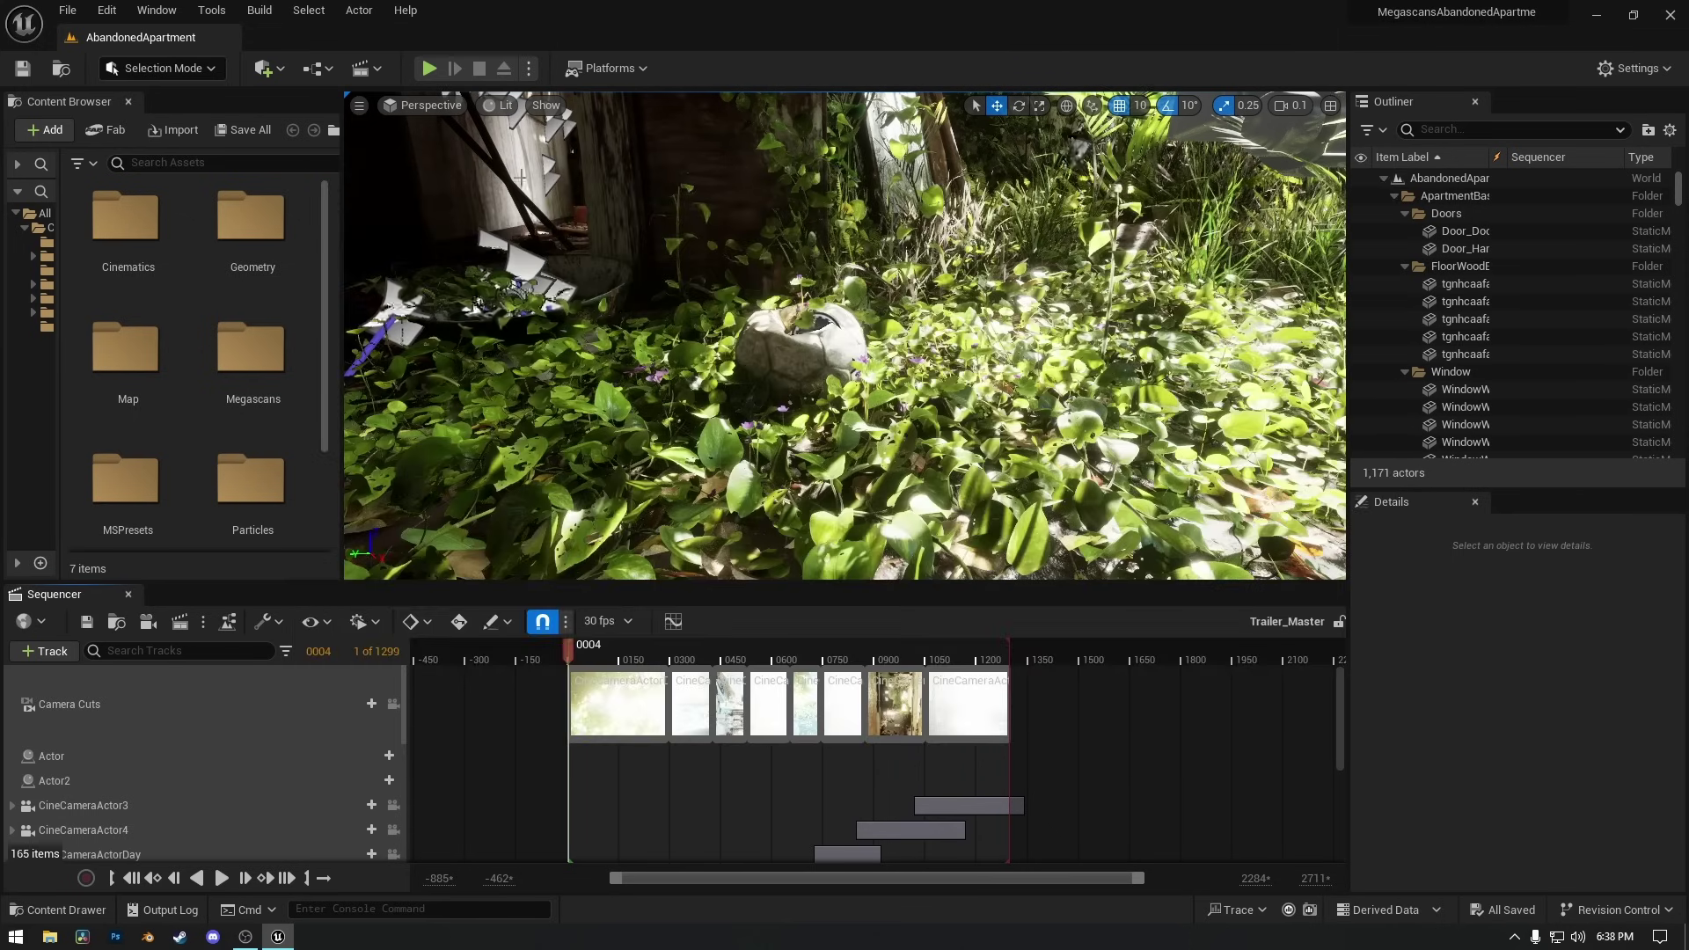
left_click(368, 68)
left_click(409, 199)
scroll(195, 805, "down", 2)
left_click(393, 820)
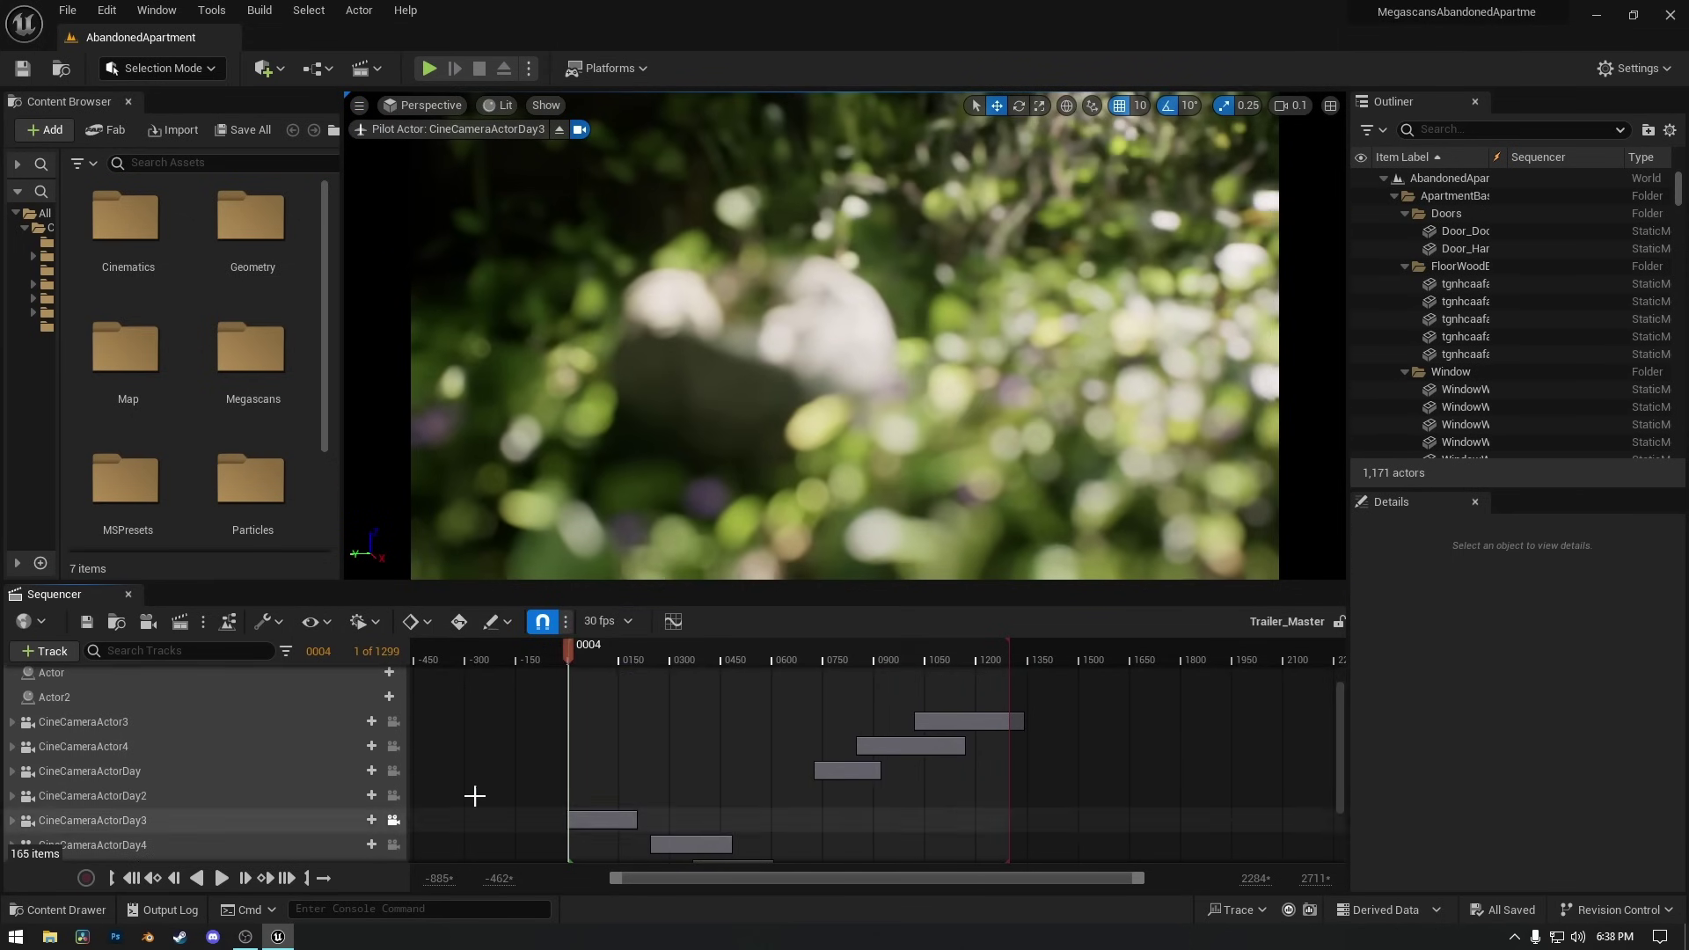
left_click_drag(575, 651, 639, 657)
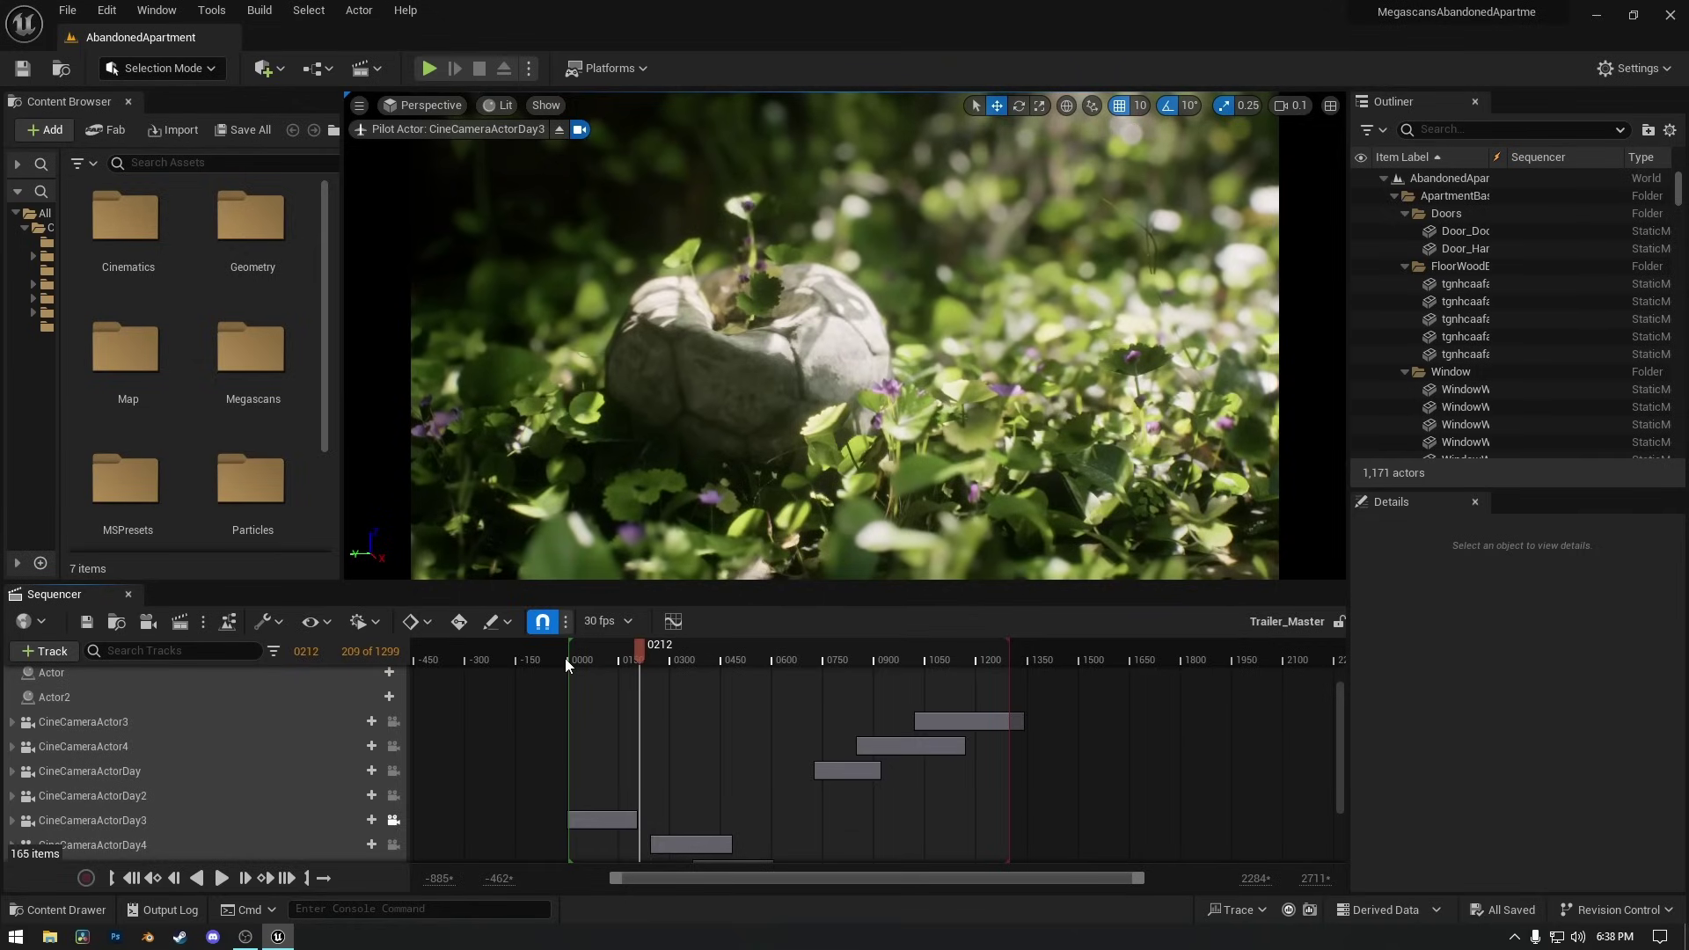
Switch the viewport view mode from Lit to Path Tracing, then select the camera.
left_click(500, 104)
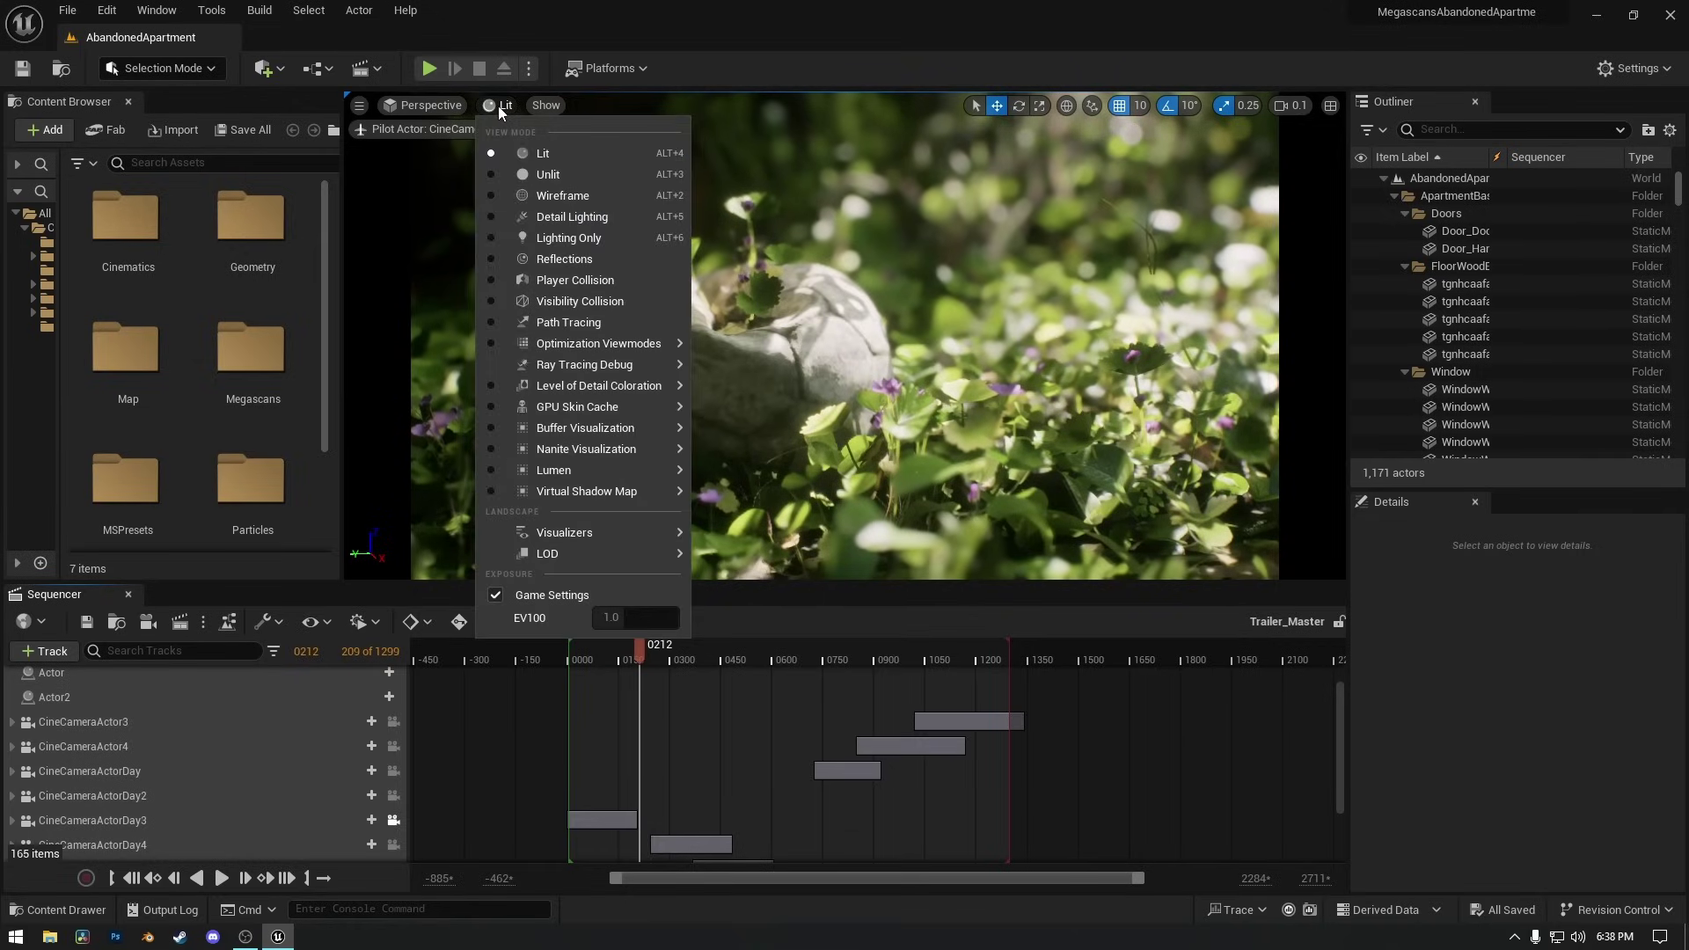
left_click(586, 327)
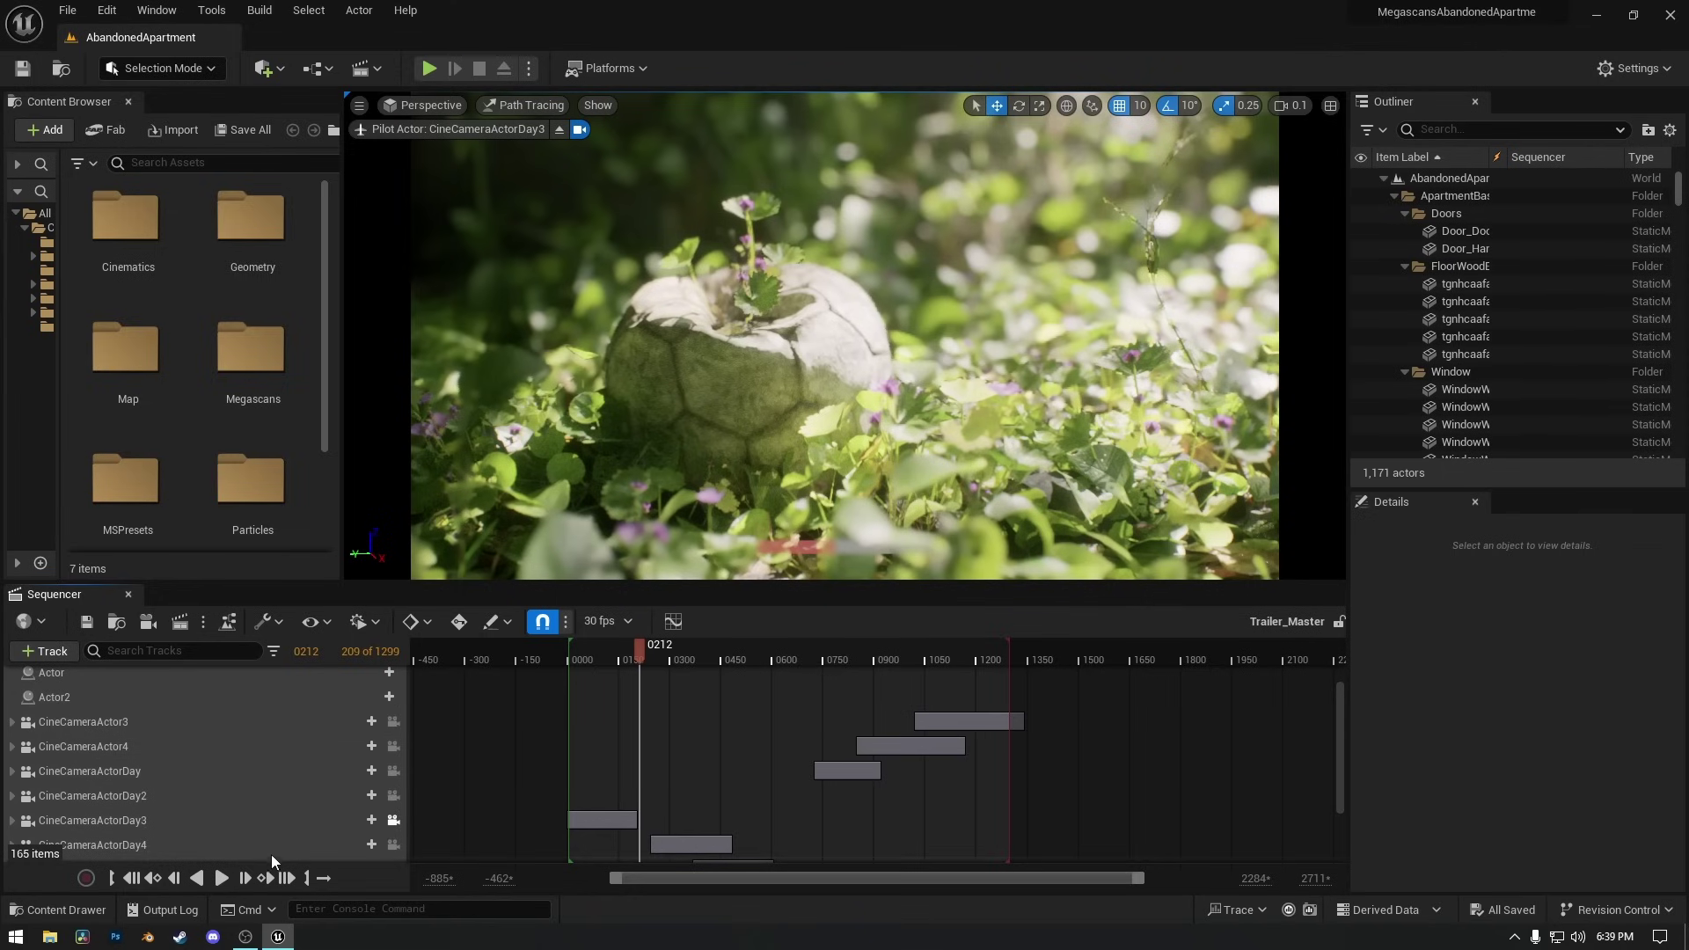
left_click(264, 822)
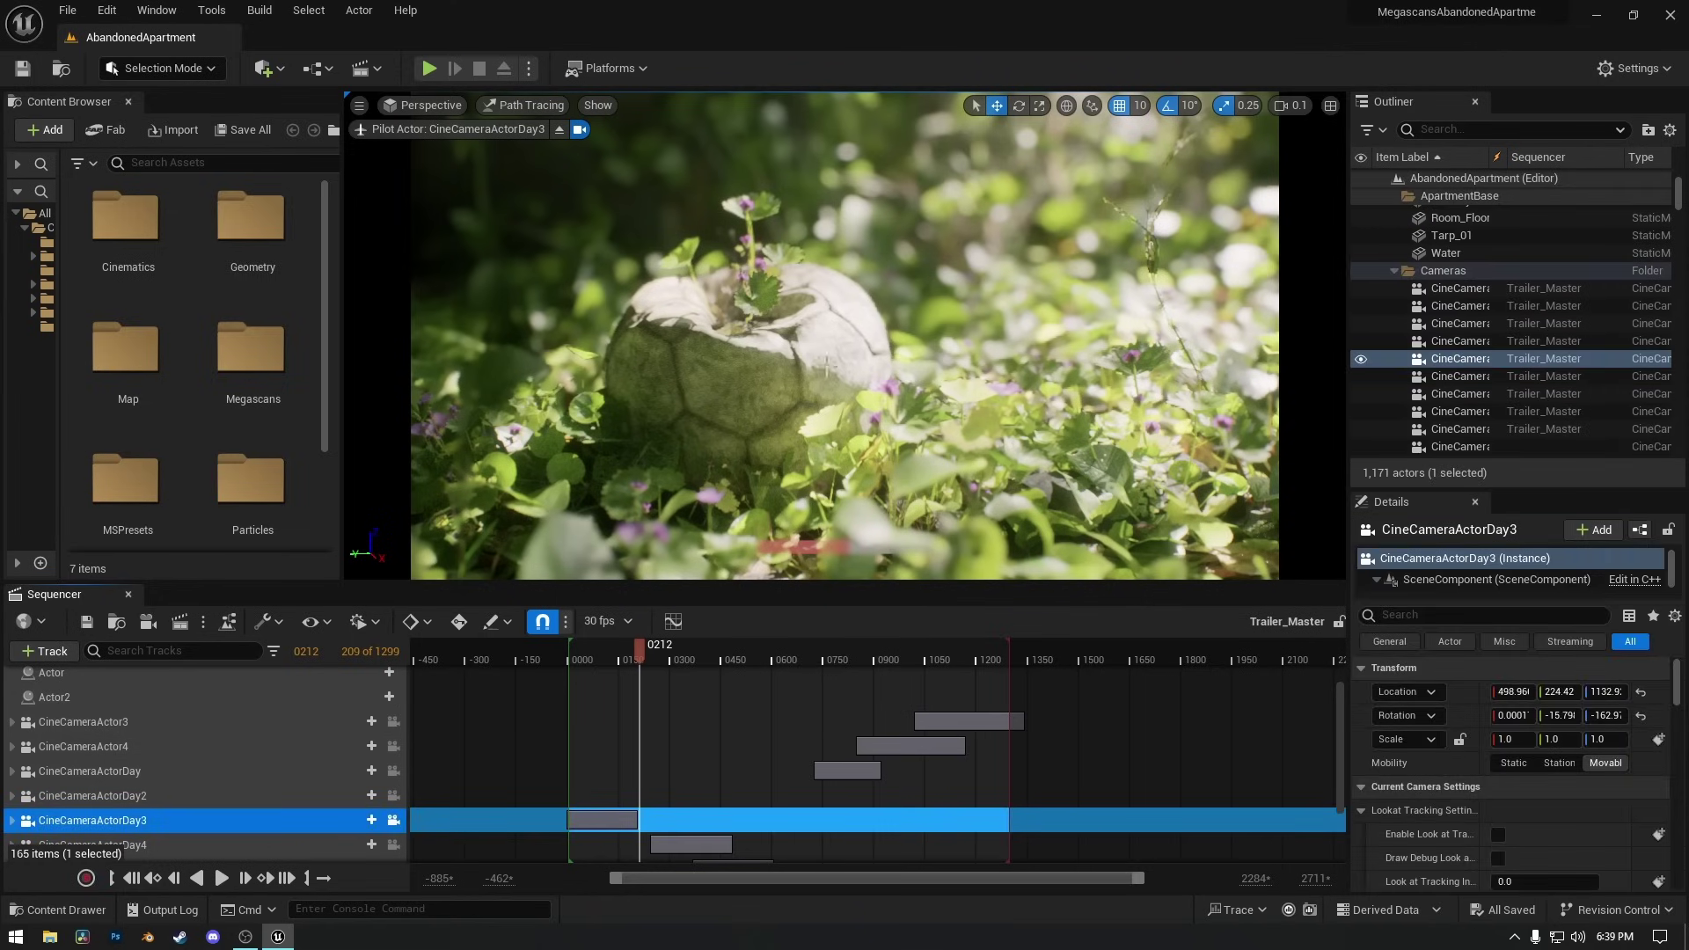
Filter the camera's Details by 'path traci' and override Max Bounces and Samples Per Pixel.
left_click(1428, 615)
type("path traci")
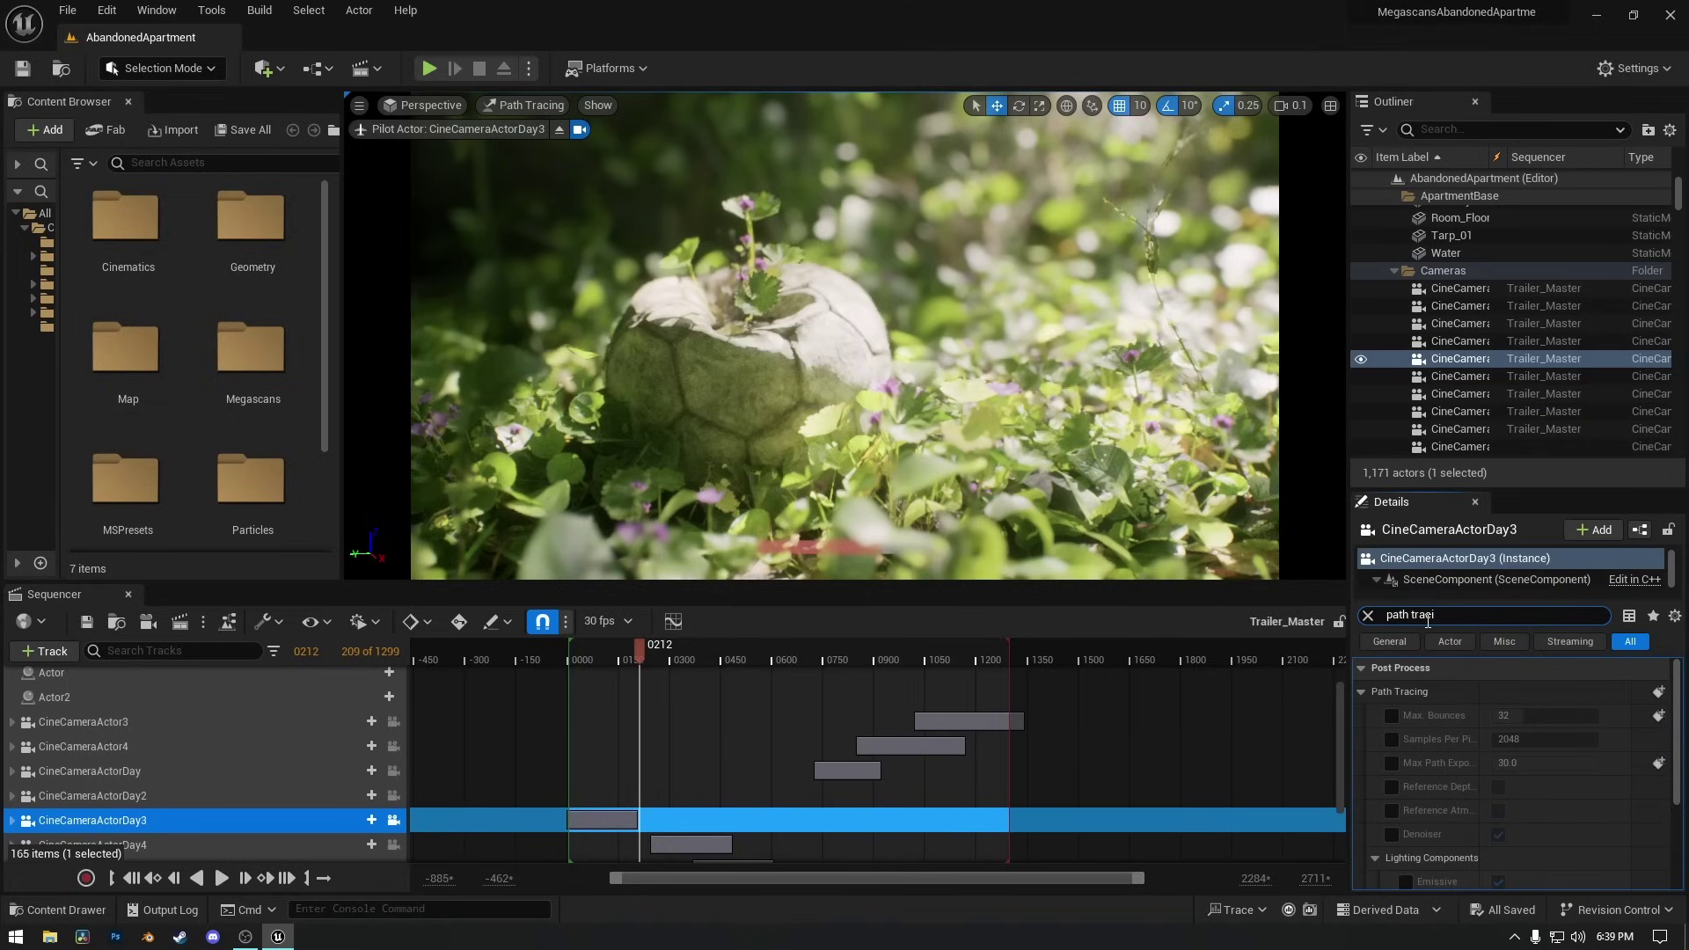
left_click(1393, 716)
left_click(1392, 739)
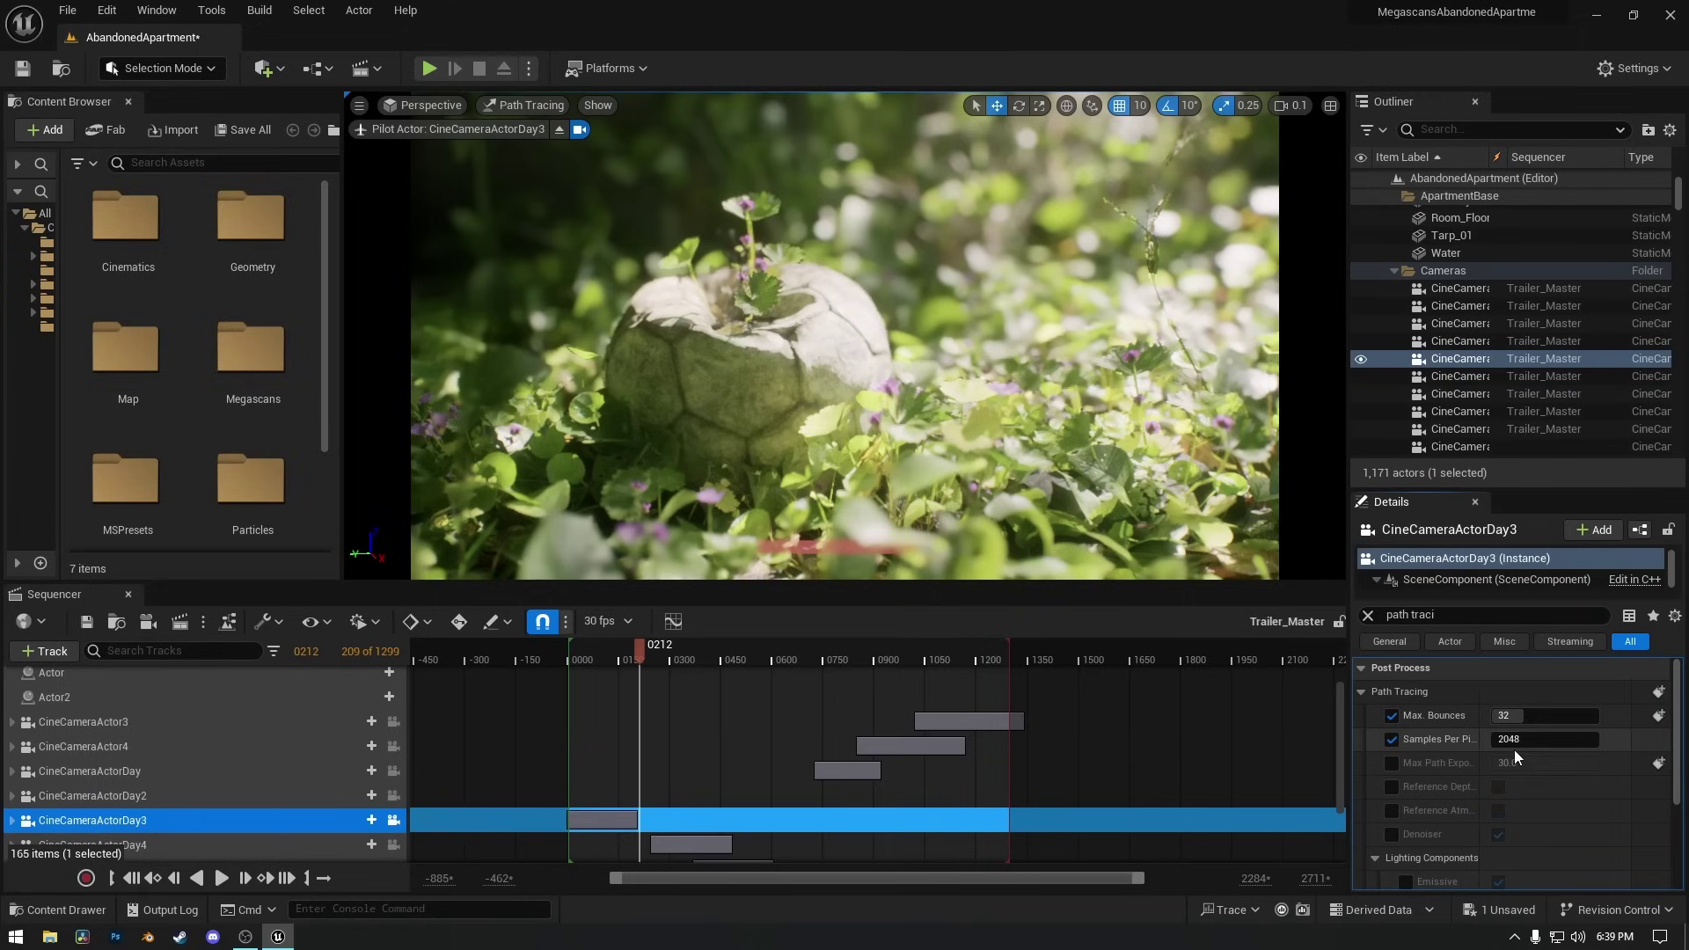
Set Max Path Exposure to 10.0 and enable the Reference Depth and Reference Atmosphere overrides.
left_click(1392, 763)
left_click_drag(1507, 763, 1494, 762)
type("10")
key("Return")
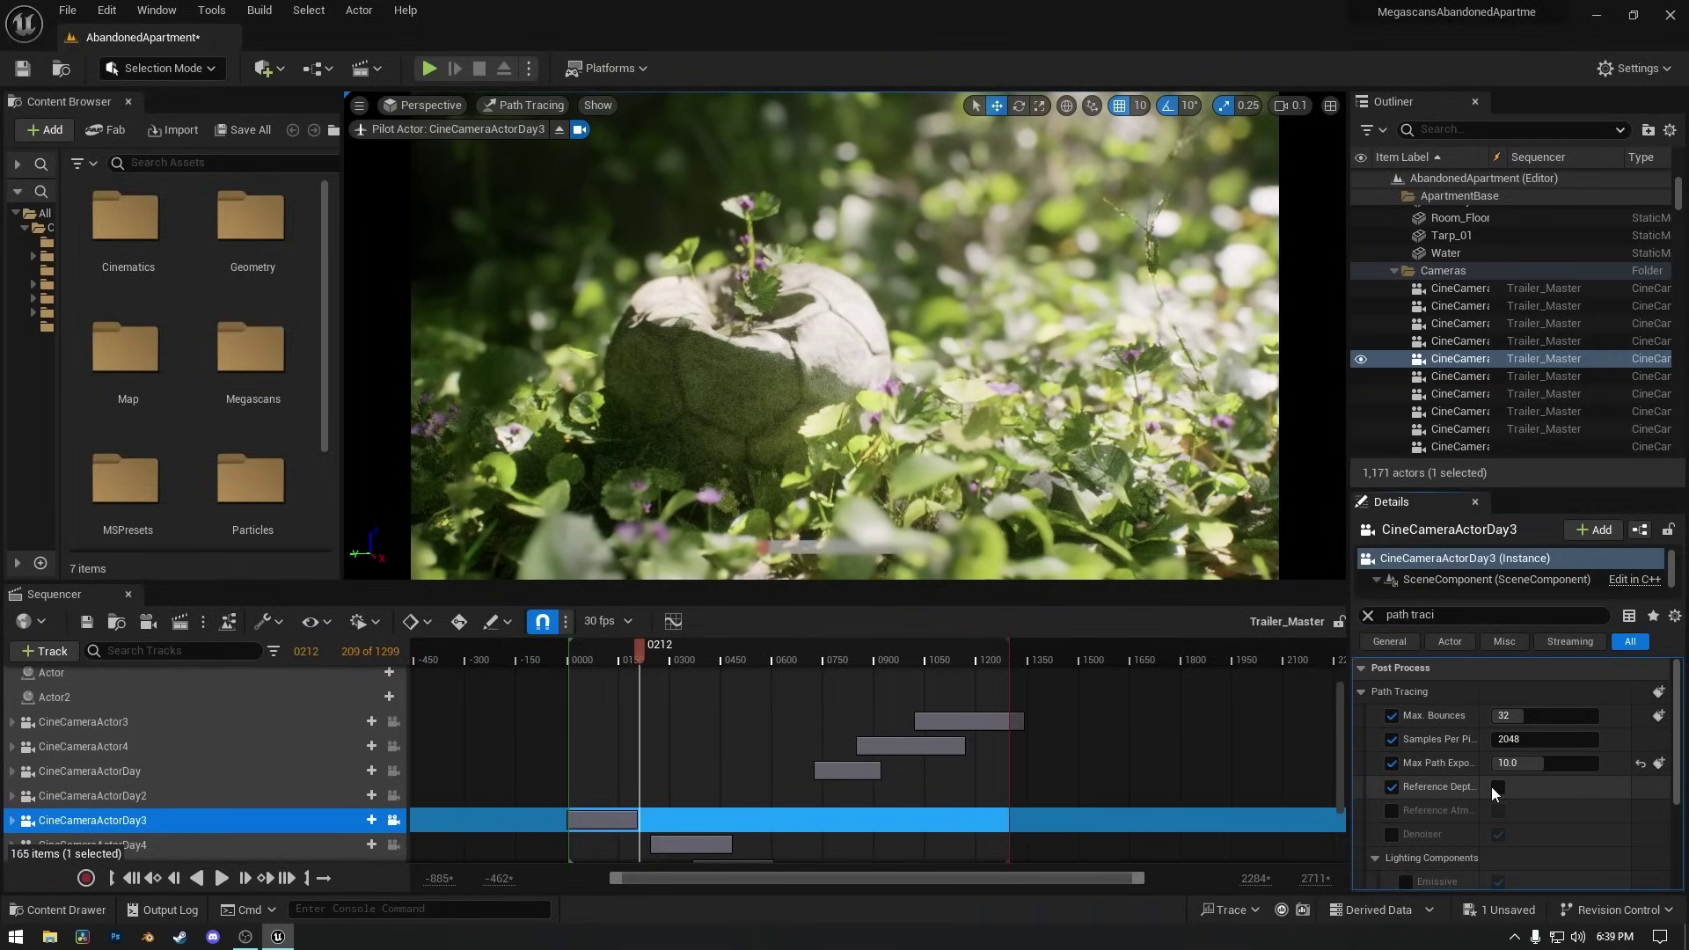
left_click(1497, 786)
left_click(1393, 811)
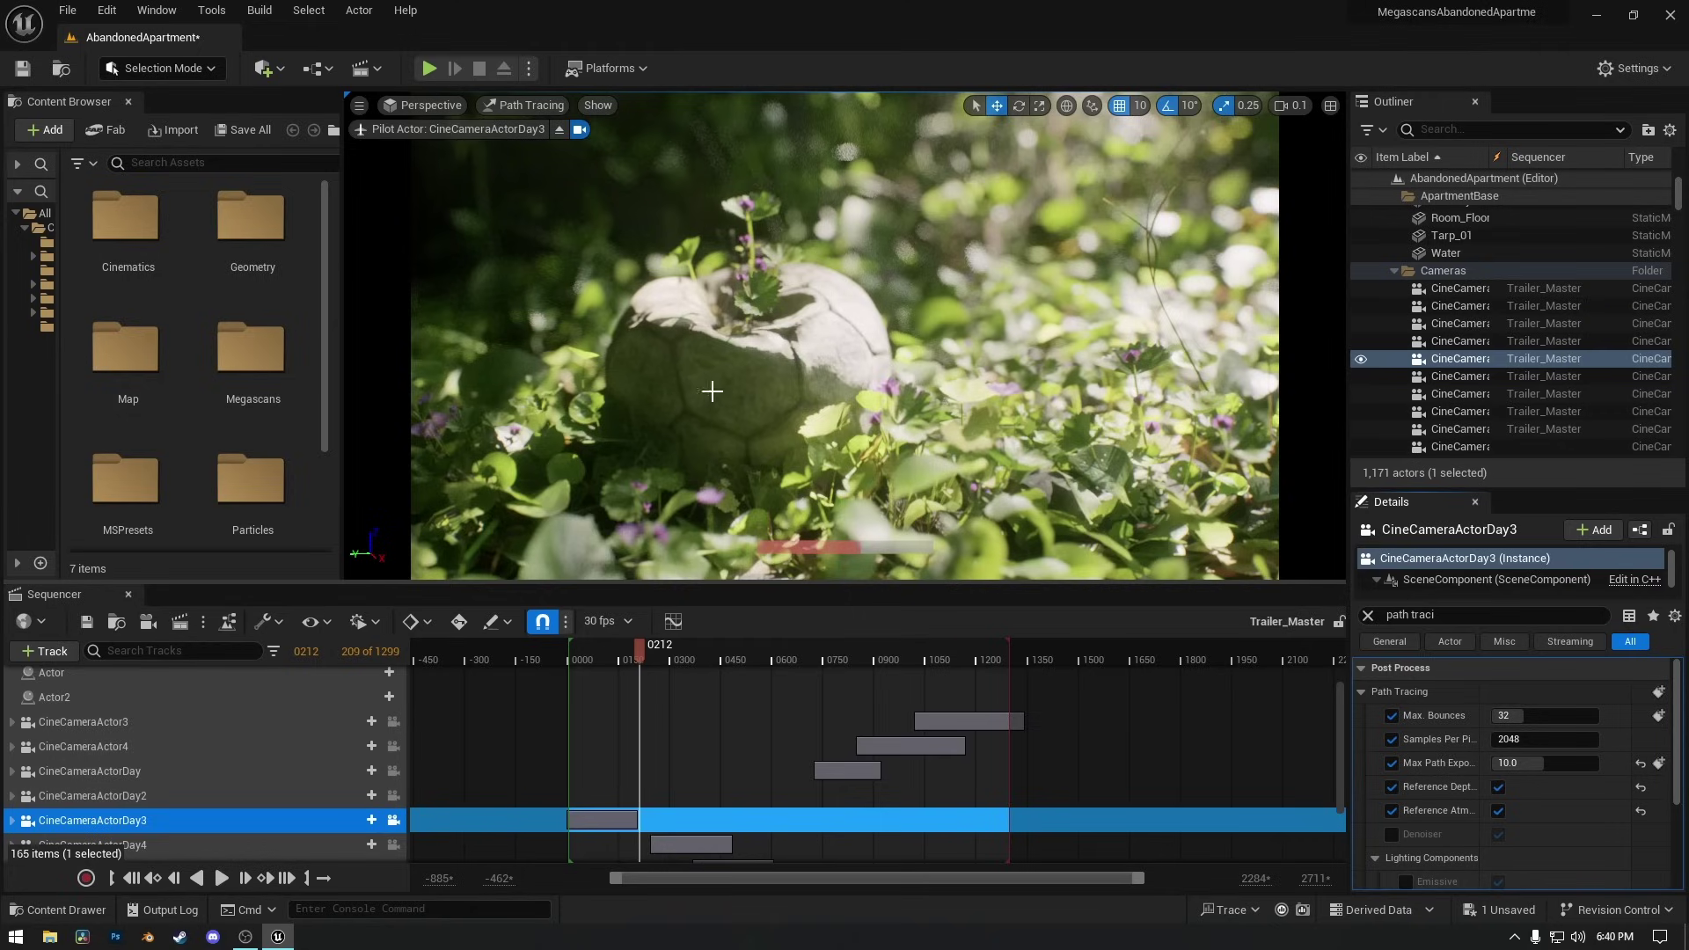
Override all eight lighting components, from Emissive through Indirect Volume.
scroll(1494, 752, "down", 4)
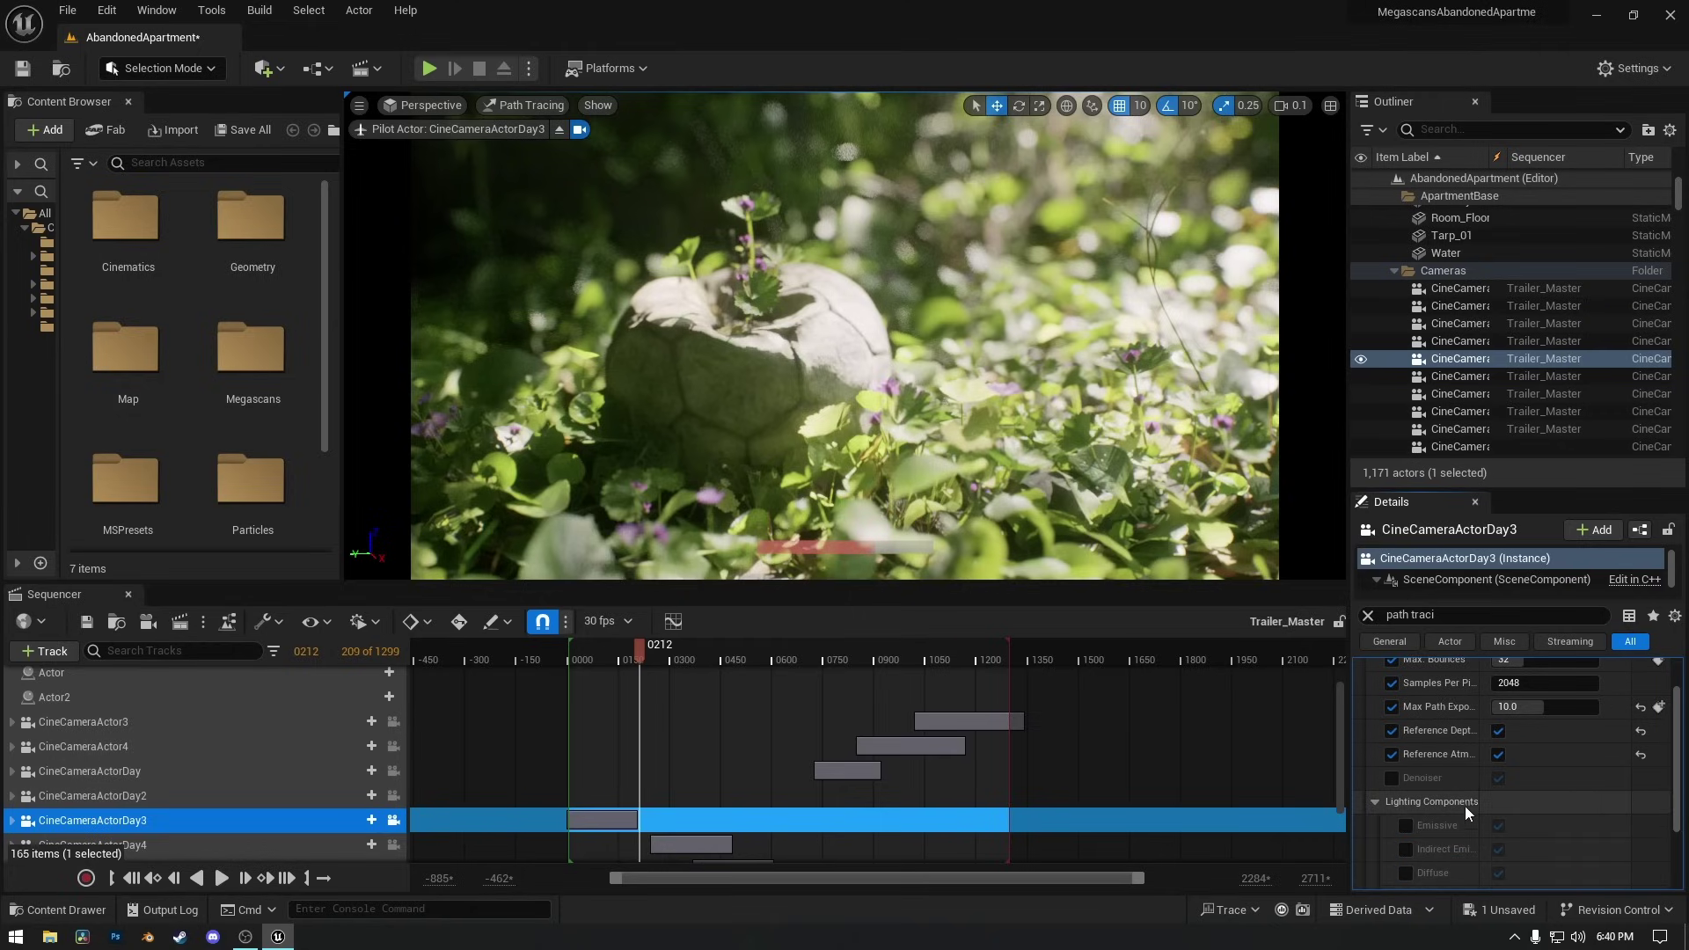
scroll(1408, 781, "down", 2)
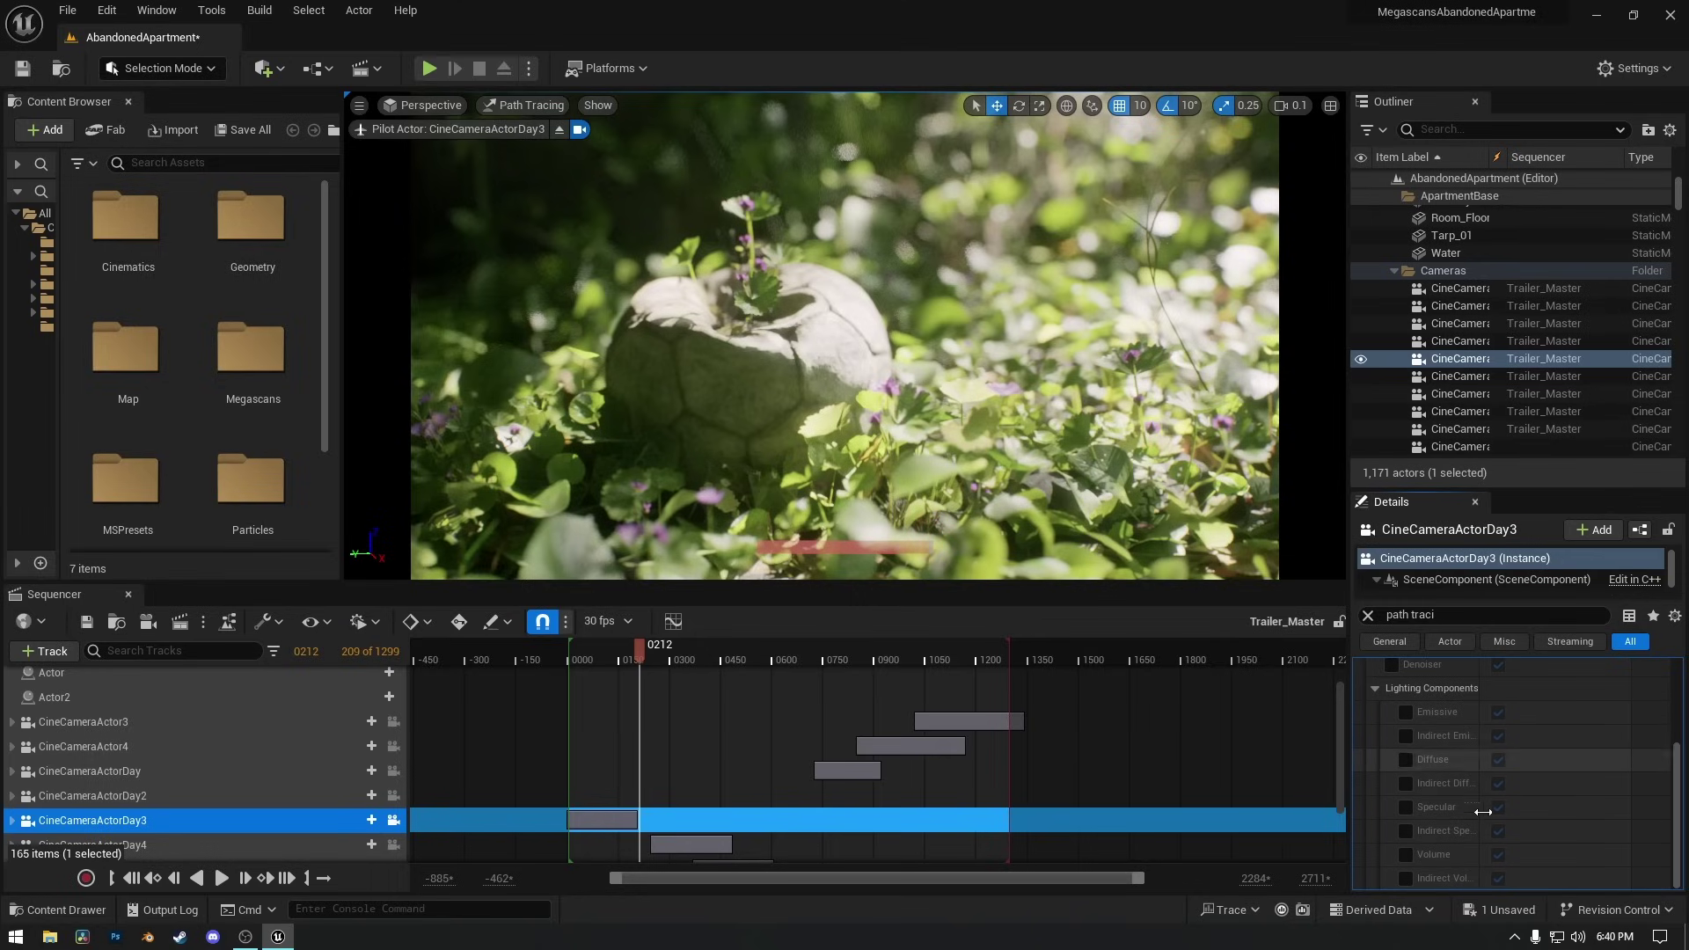
left_click(1405, 712)
left_click(1405, 735)
left_click(1405, 759)
left_click(1405, 783)
left_click(1405, 806)
left_click(1406, 831)
left_click(1405, 854)
left_click(1405, 878)
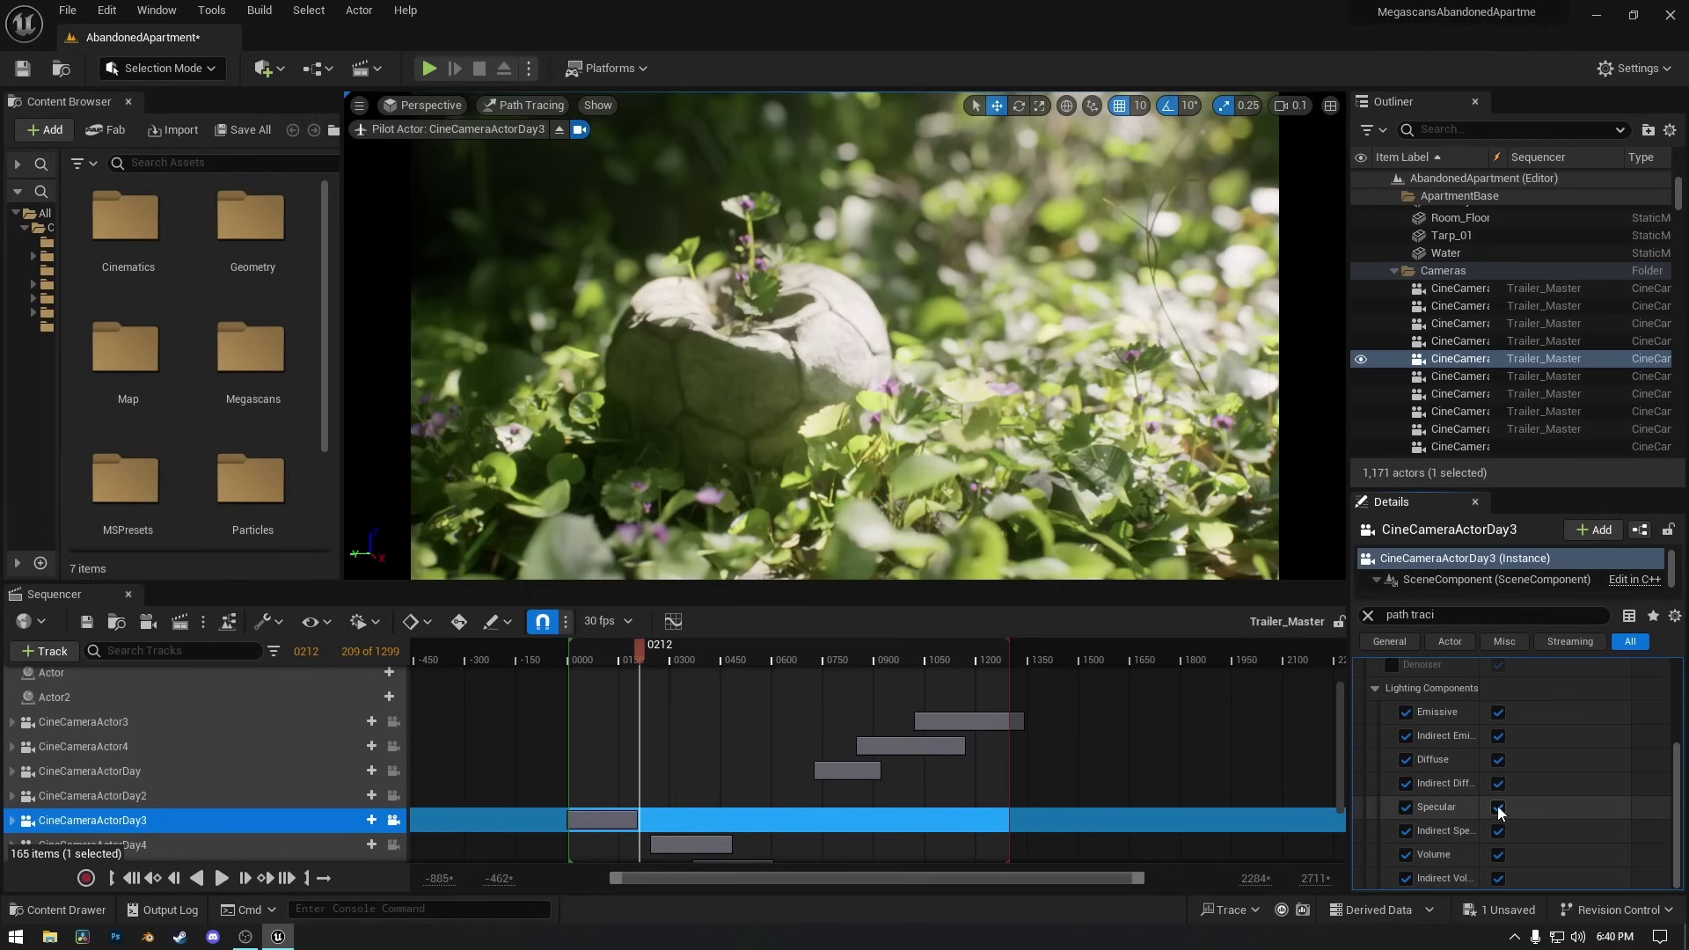
Toggle Diffuse off and back on, and test then remove the Denoiser override.
left_click(1498, 759)
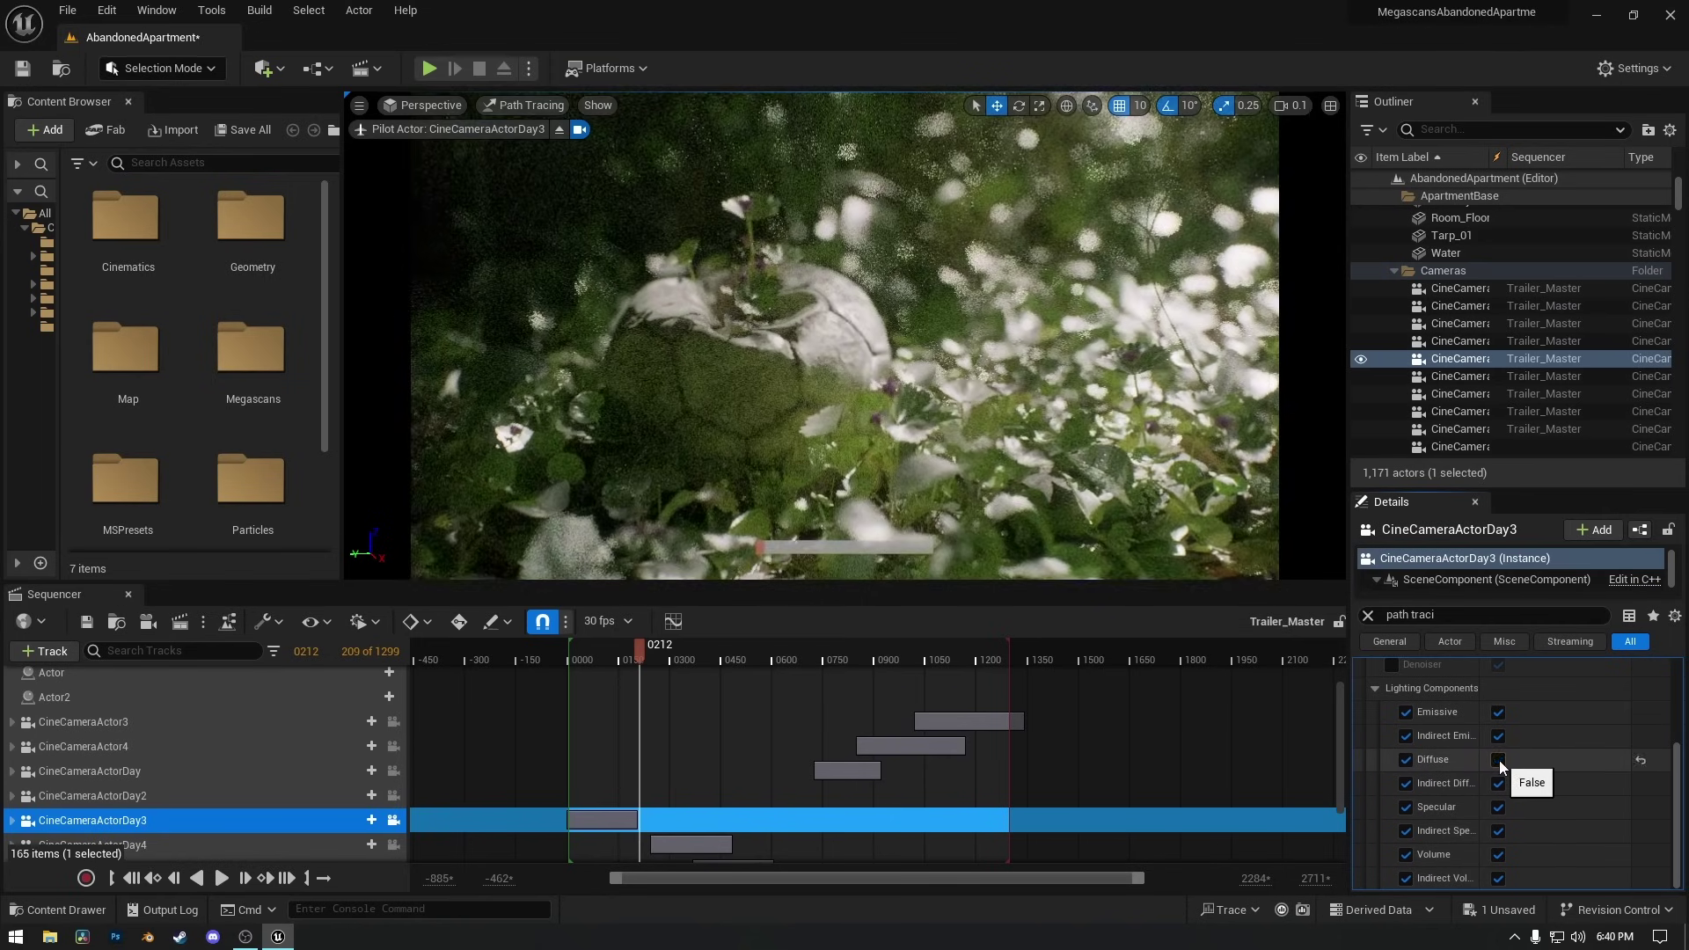
left_click(1498, 759)
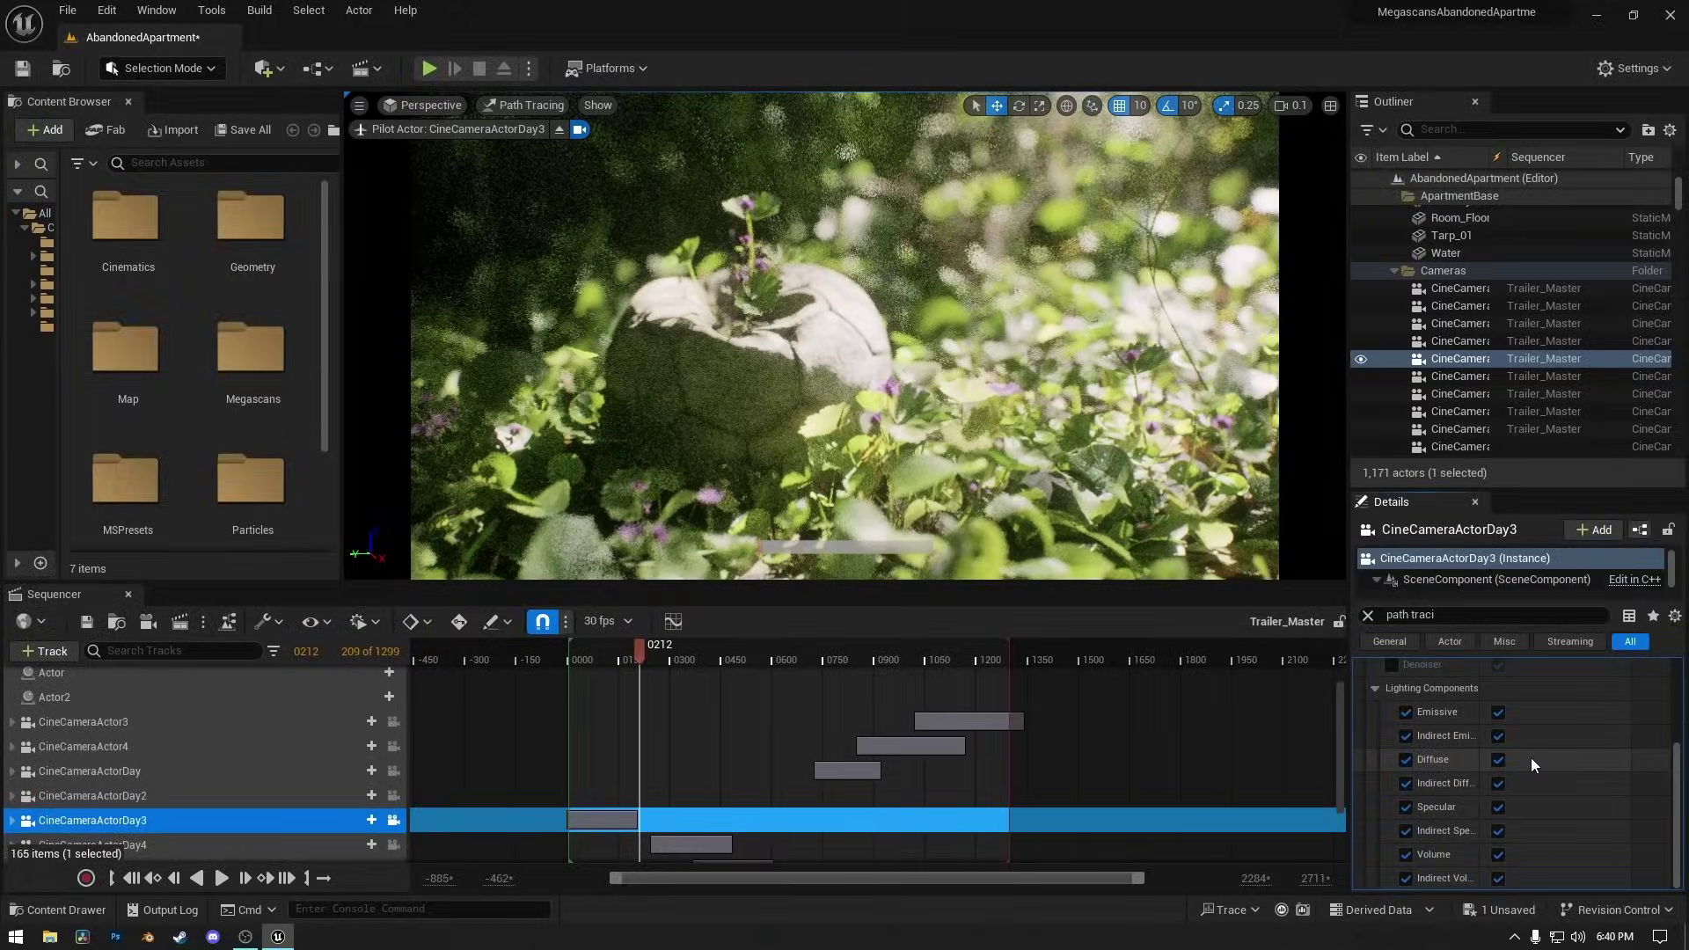
scroll(1417, 752, "up", 5)
left_click(1393, 834)
left_click(1499, 835)
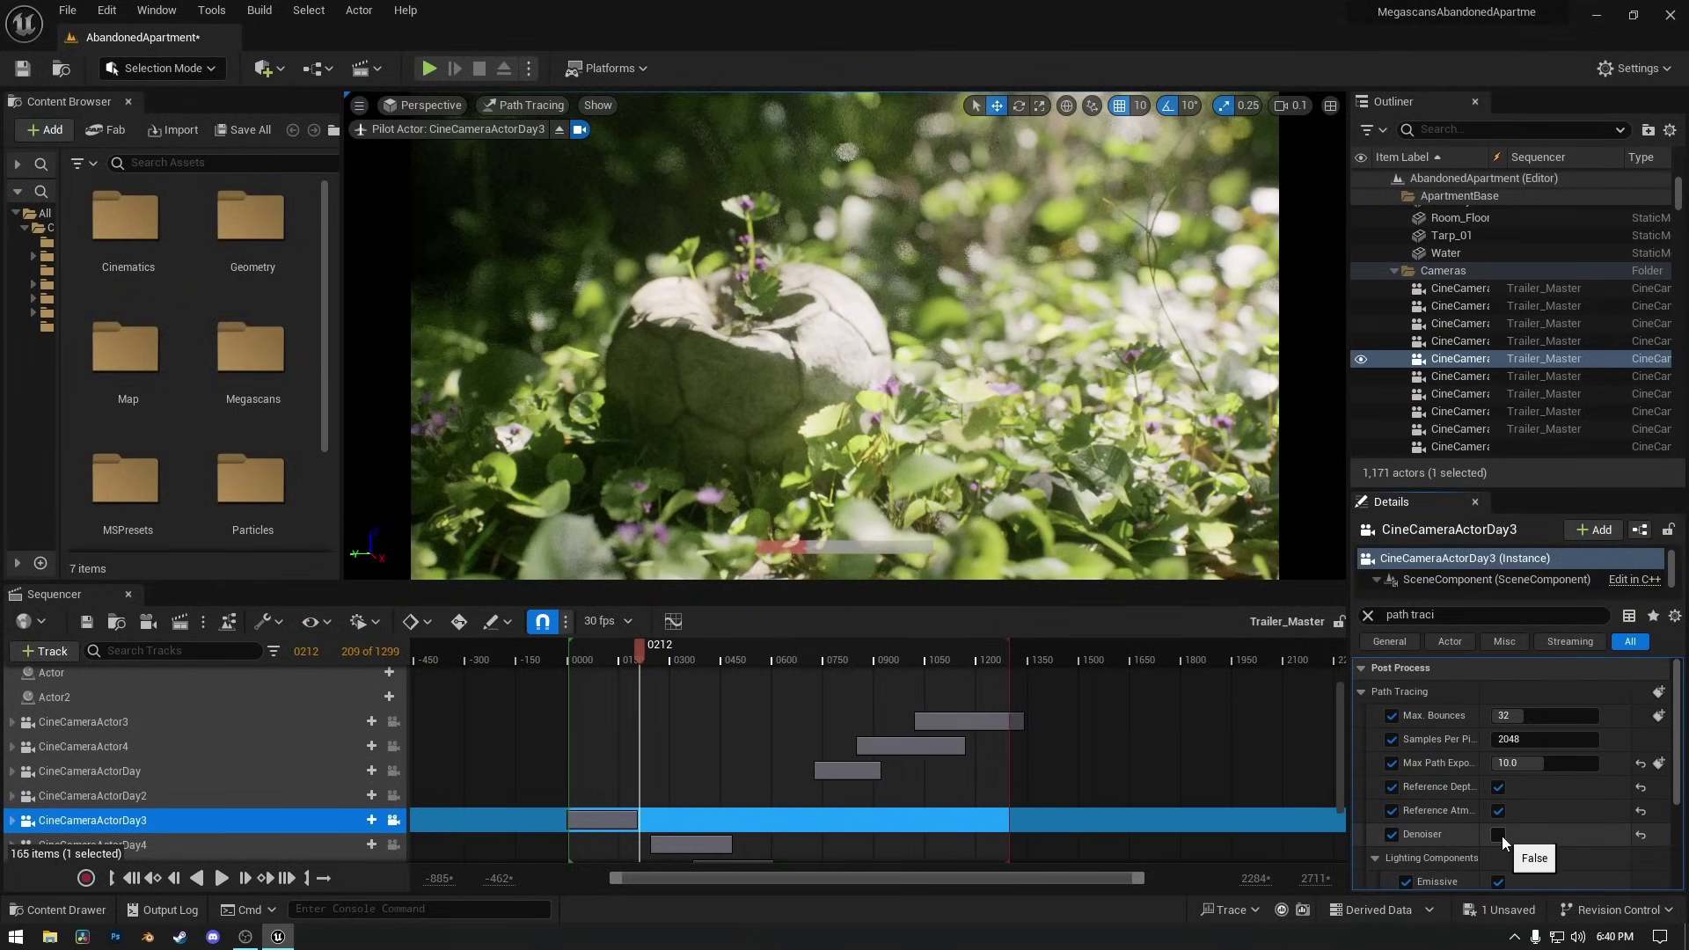
left_click(1392, 835)
left_click(1523, 739)
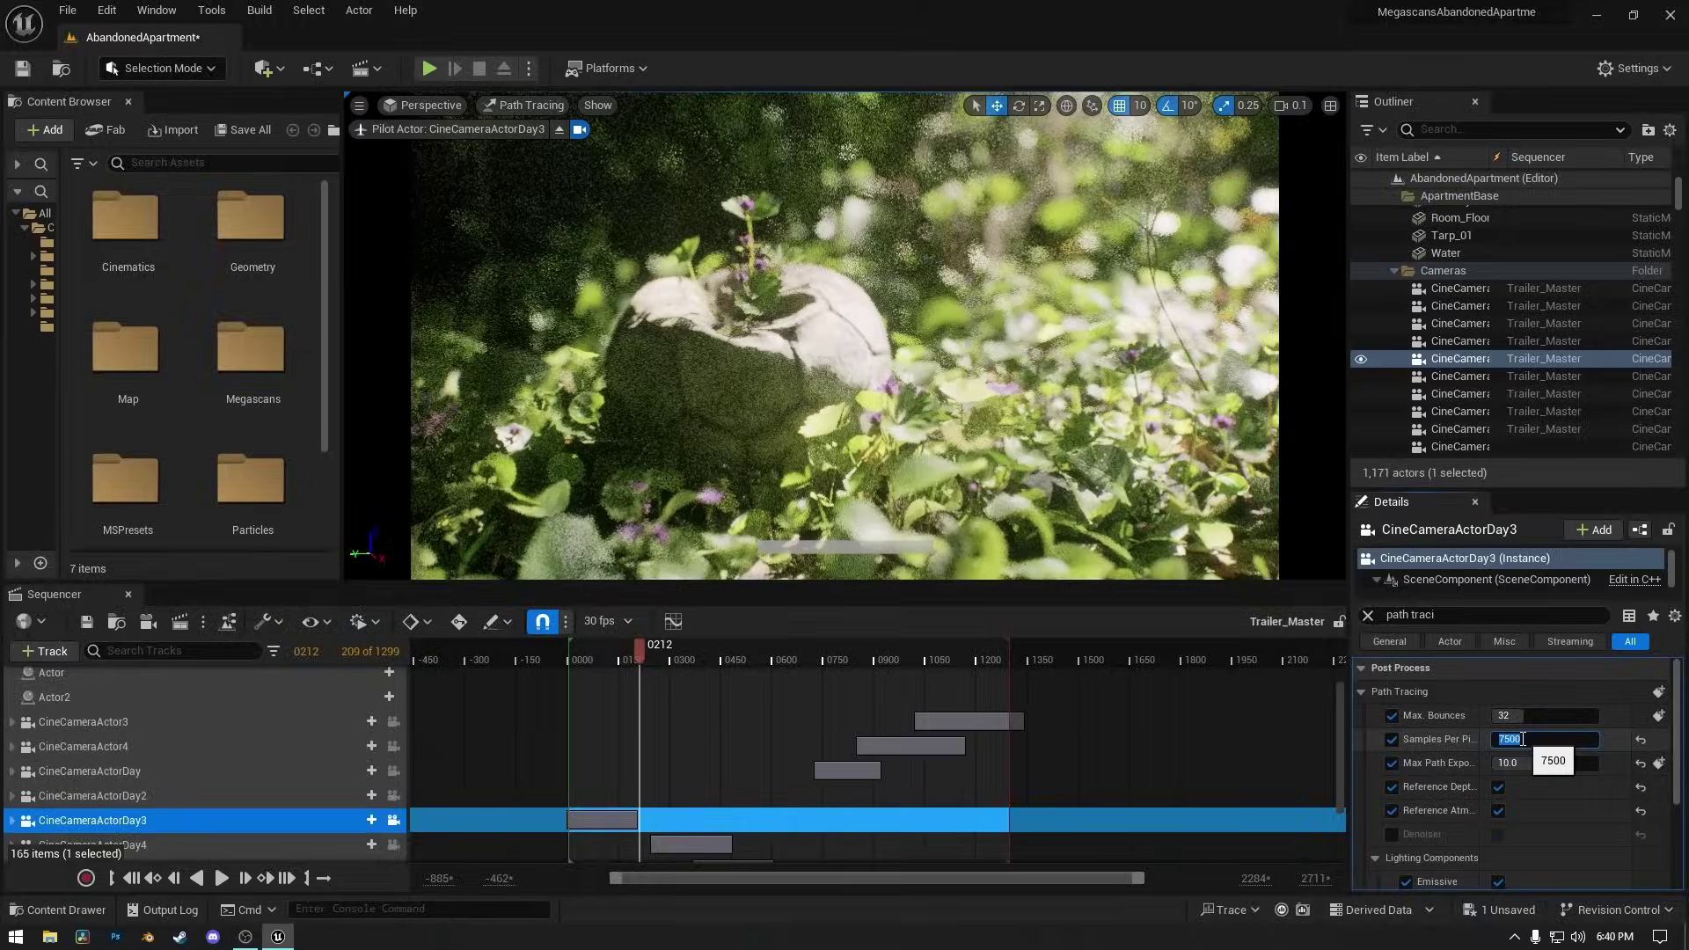
Commit 7500 samples per pixel and re-filter the Details to the path tracing settings.
key("Return")
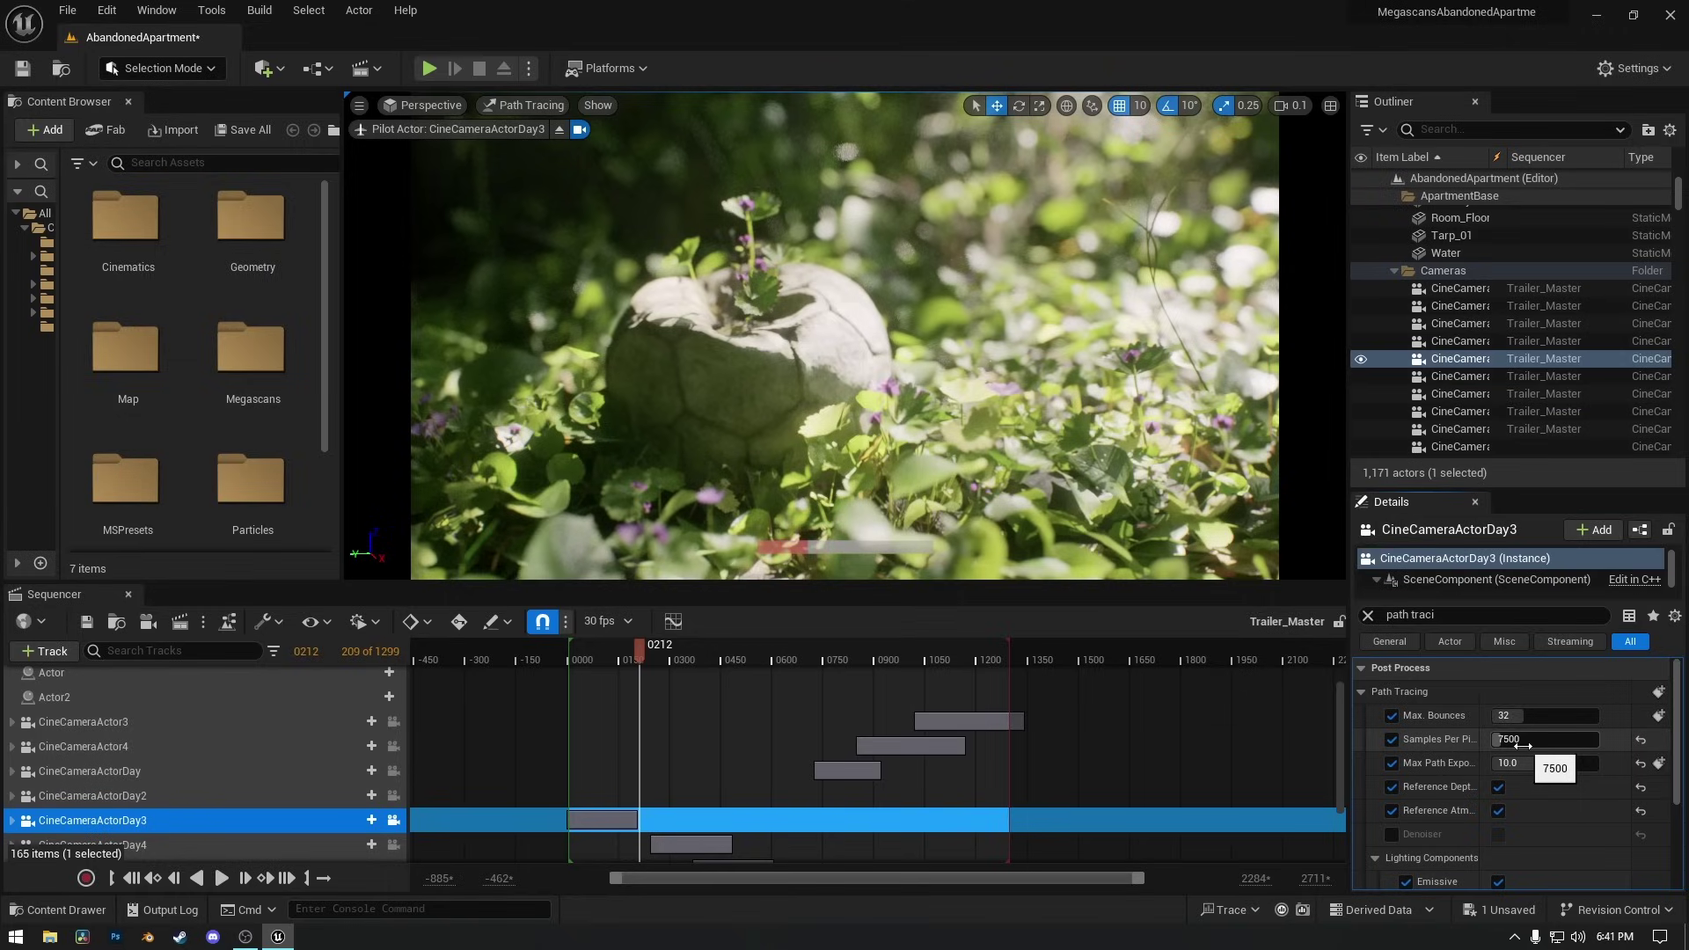
scroll(1513, 826, "down", 3)
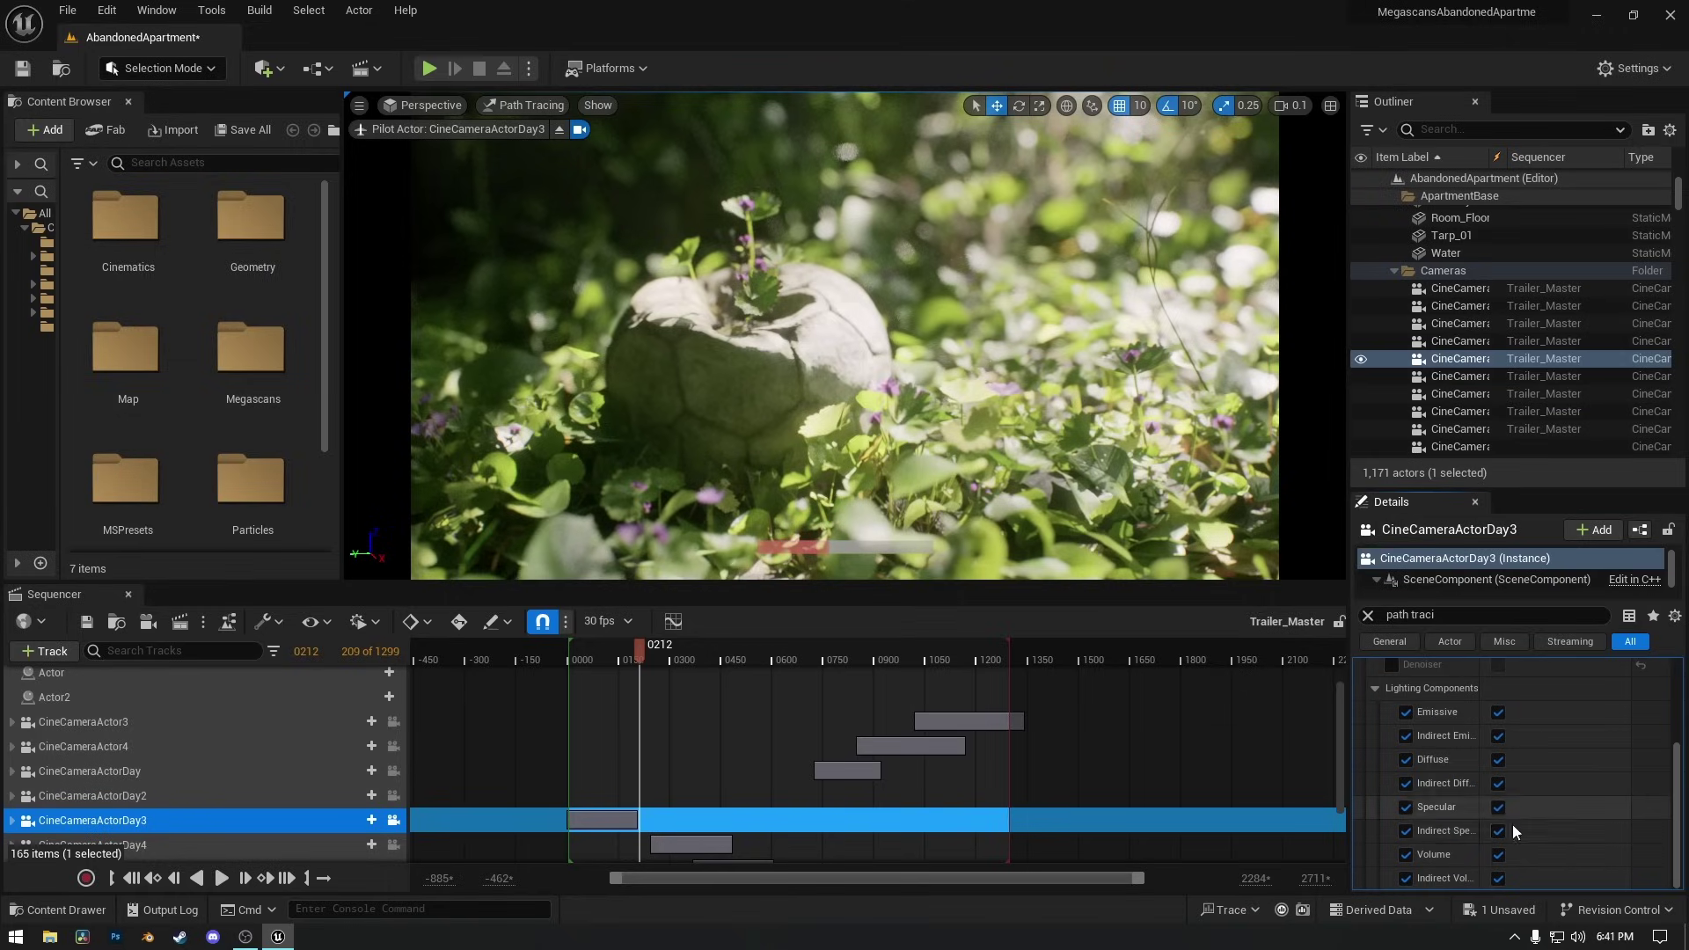
left_click(1368, 615)
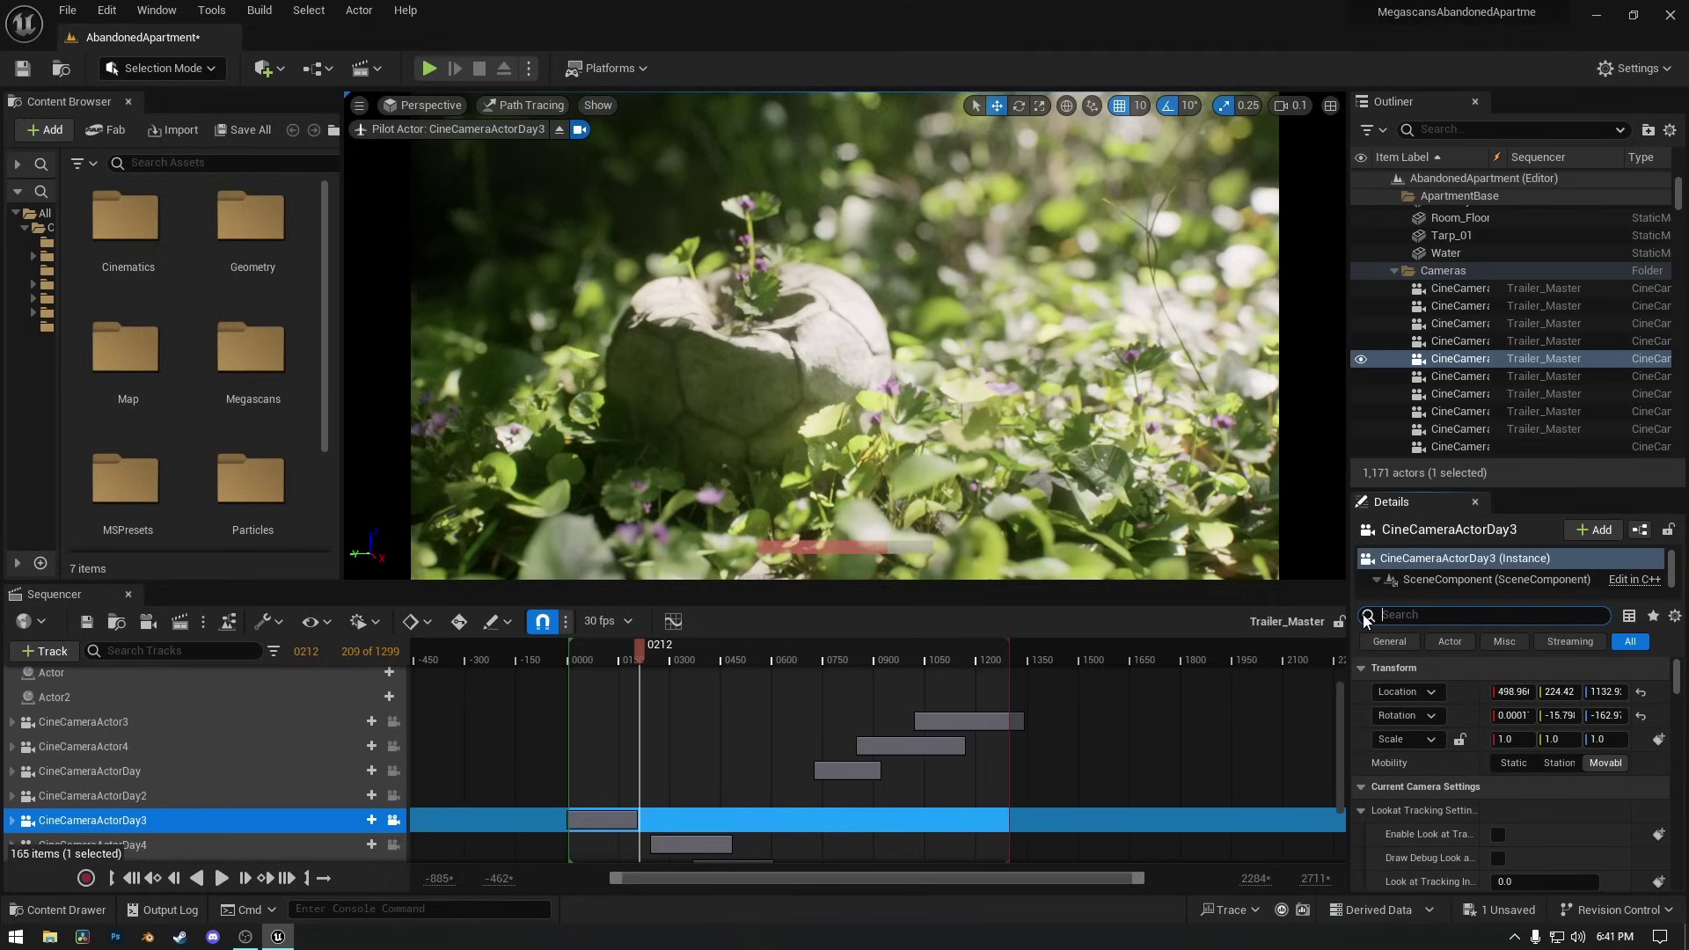
type("path tracing")
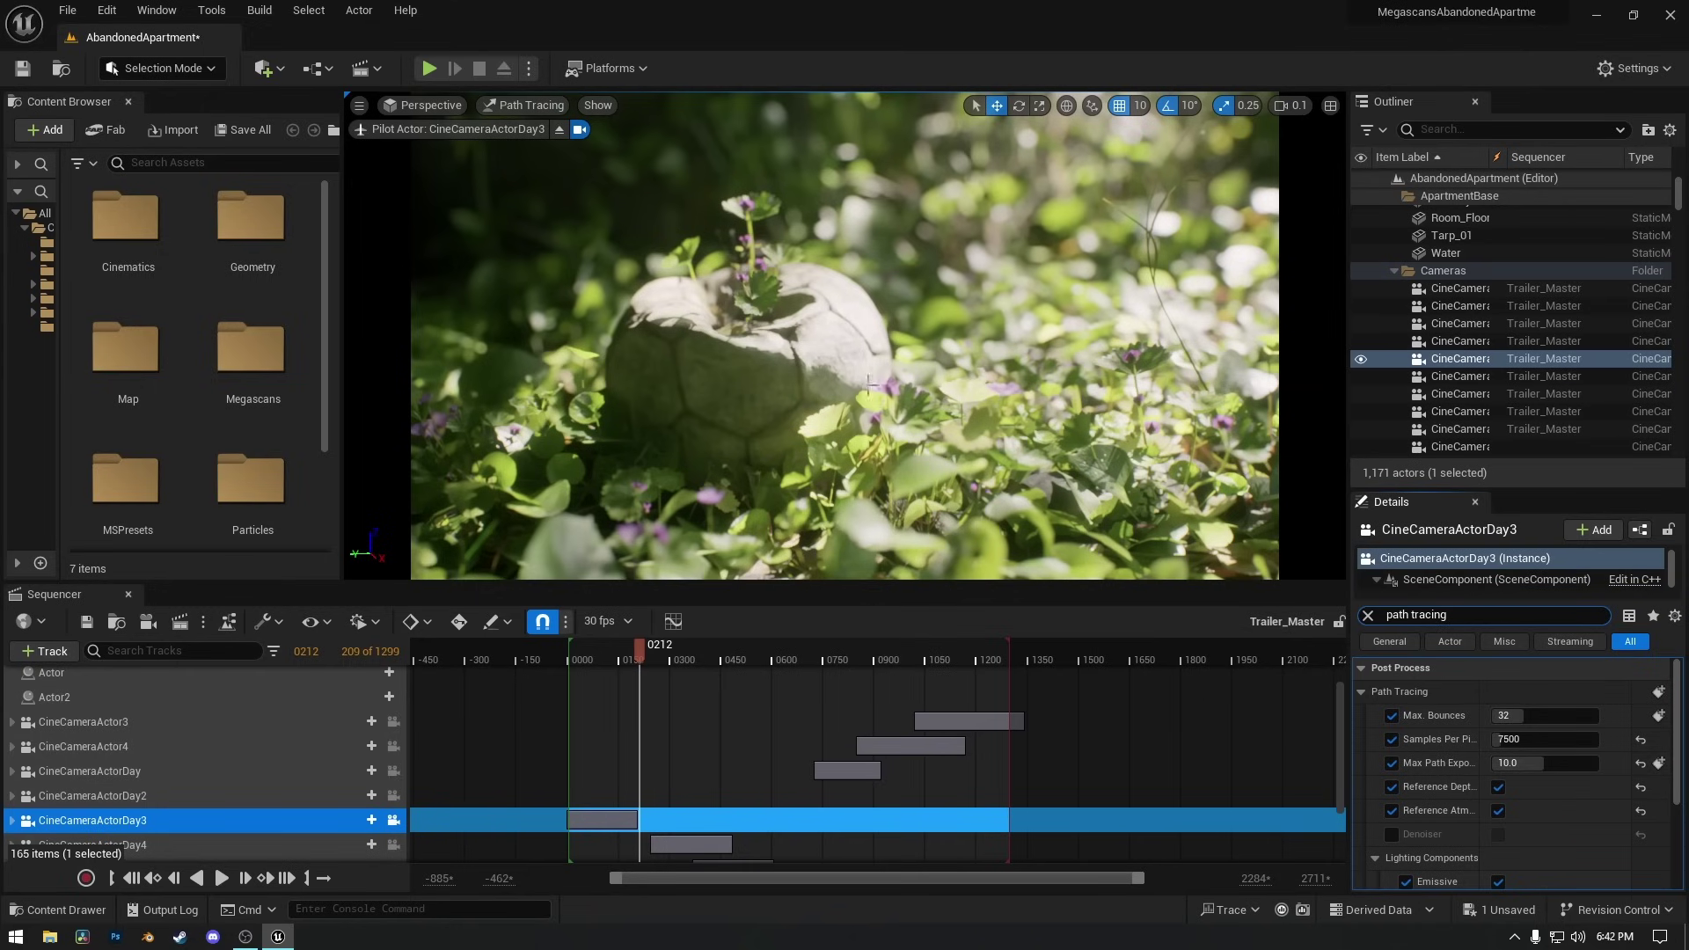
Scrub the Sequencer playhead to about 0700 and back to frame 0630.
mouse_move(784, 657)
left_mouse_down()
mouse_move(831, 662)
mouse_move(783, 662)
left_mouse_up()
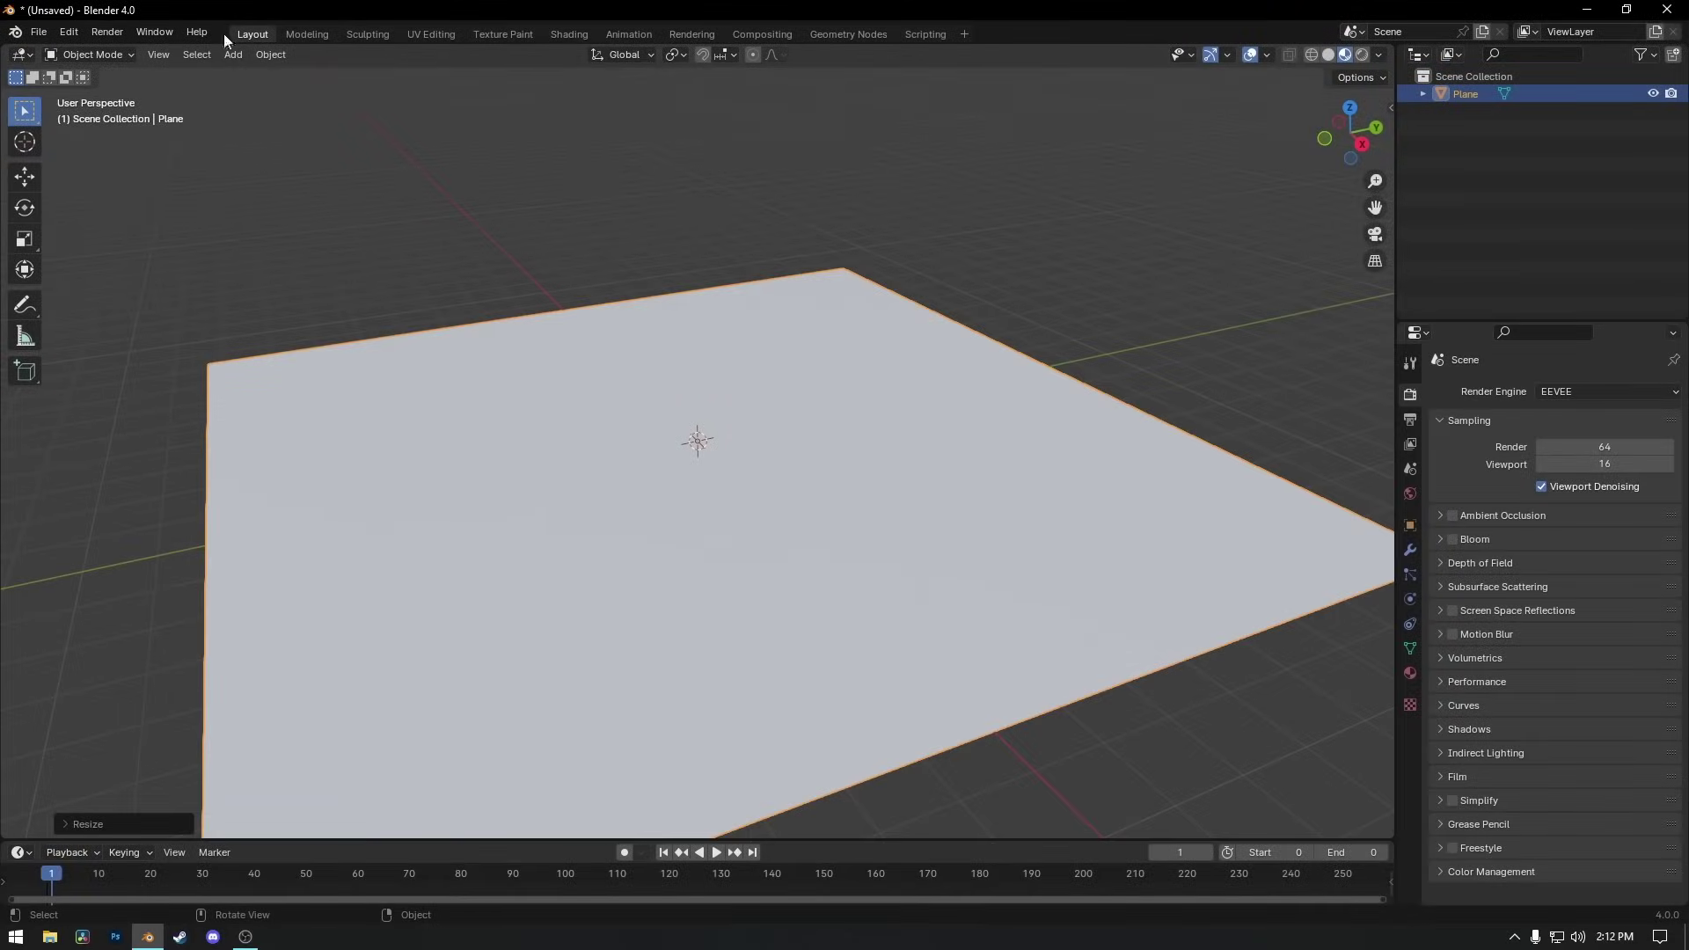
Add a Suzanne monkey mesh and move it up and back above the plane.
left_click(230, 54)
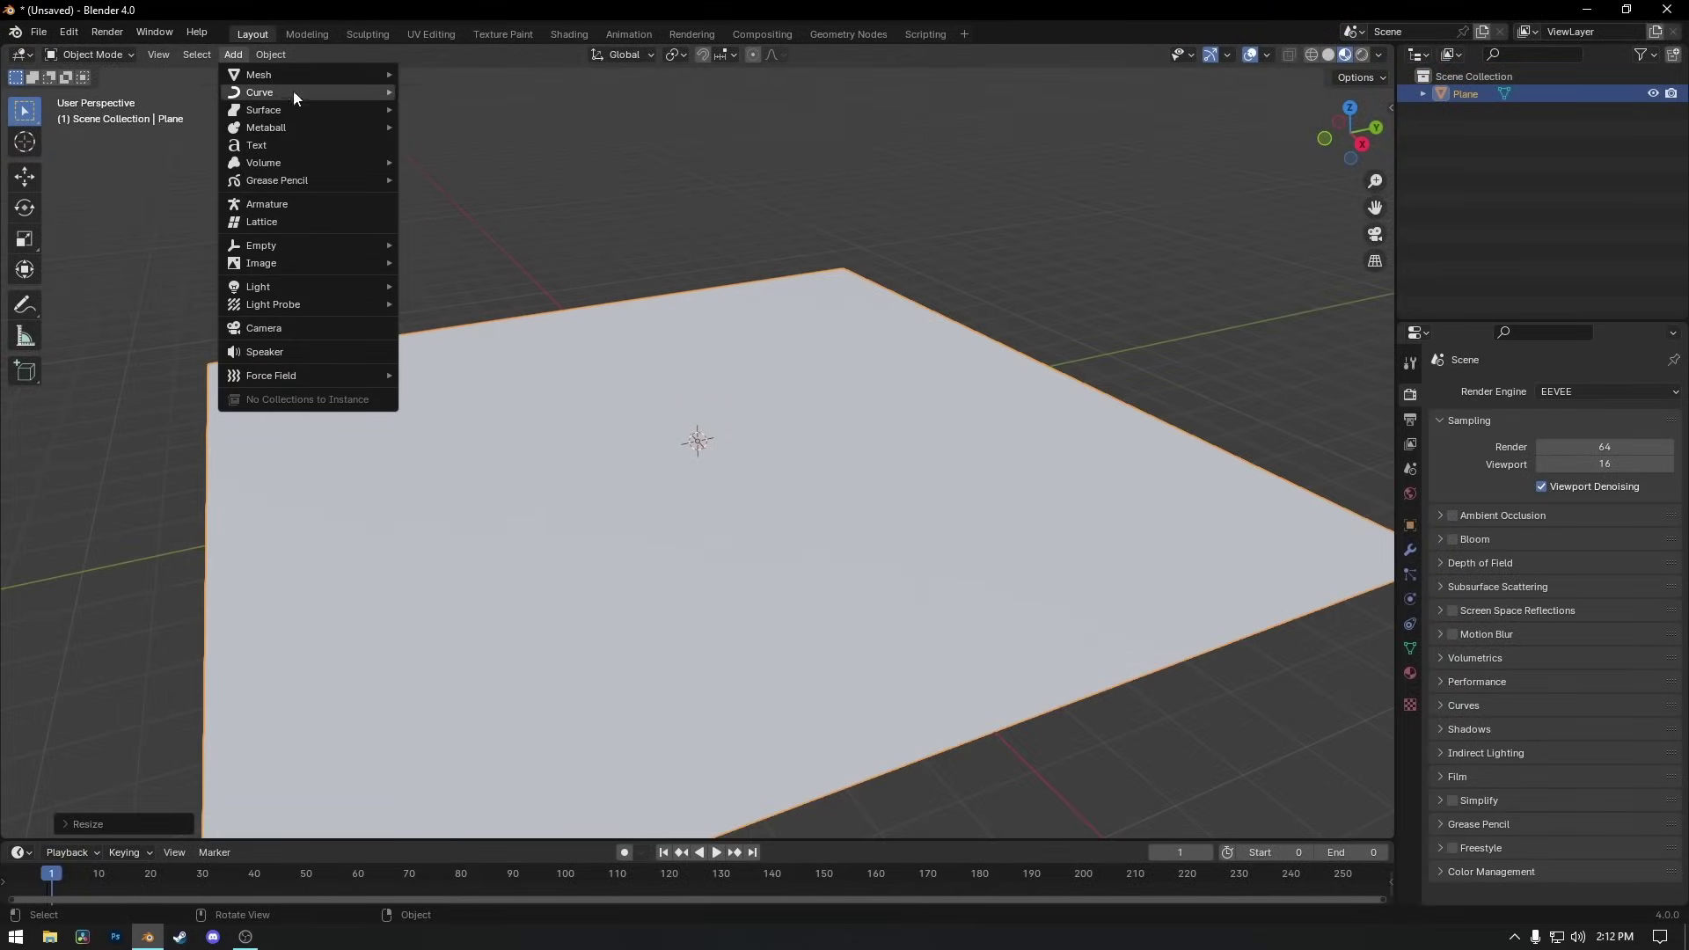
mouse_move(347, 71)
left_click(437, 240)
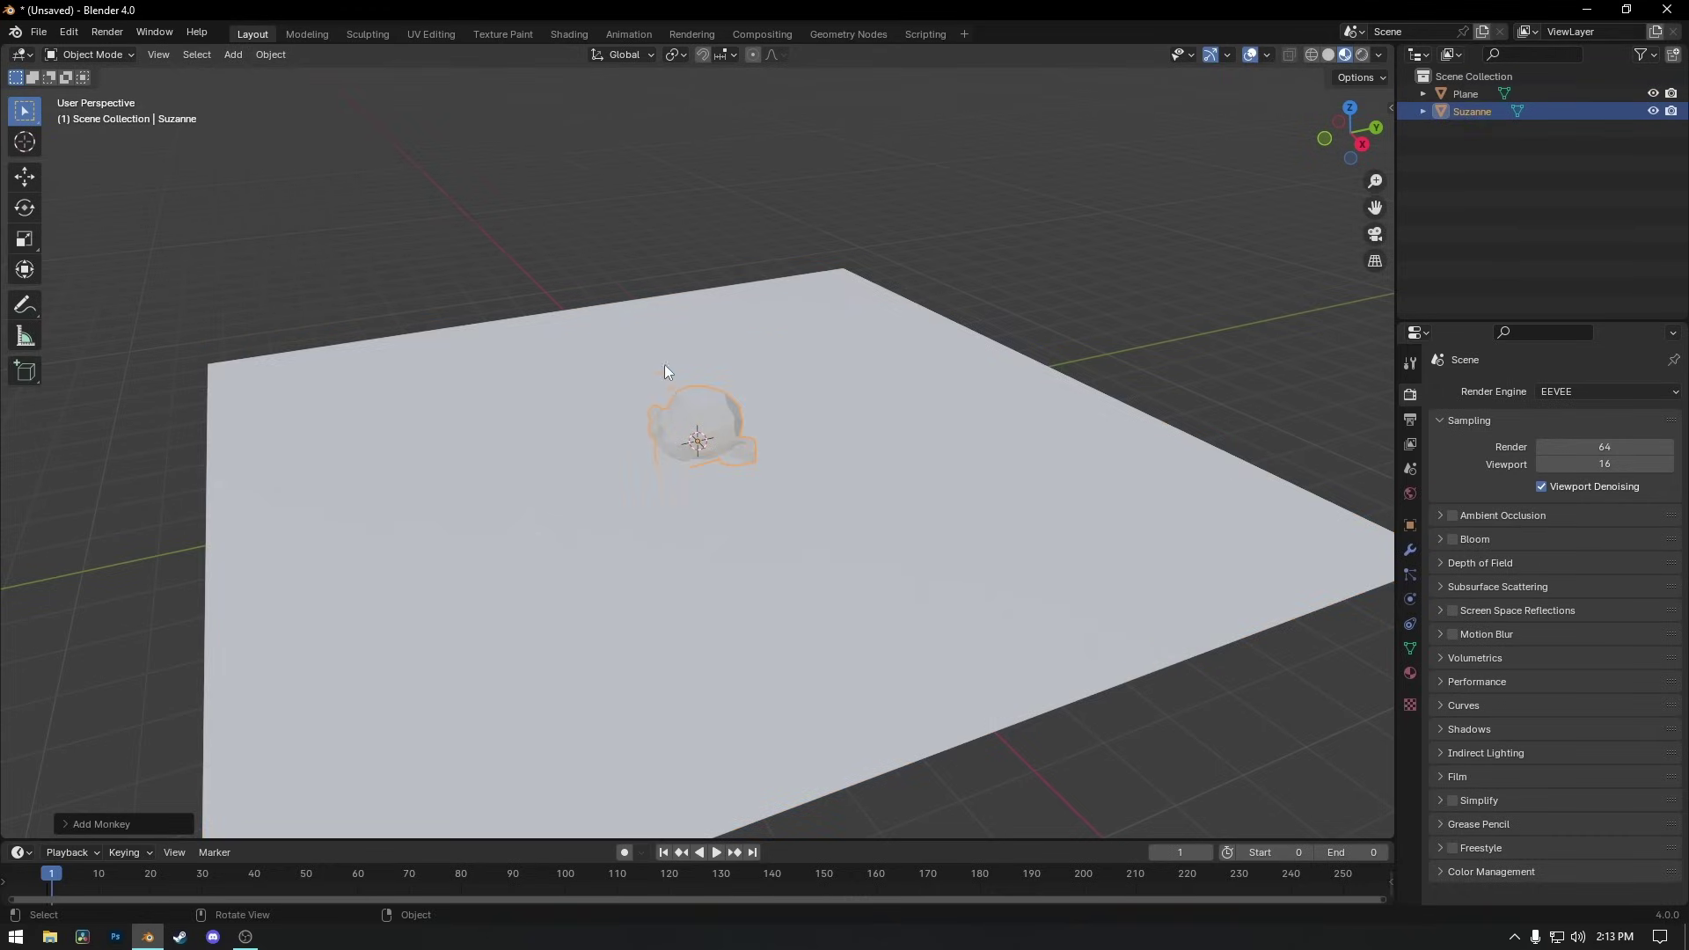
key("g")
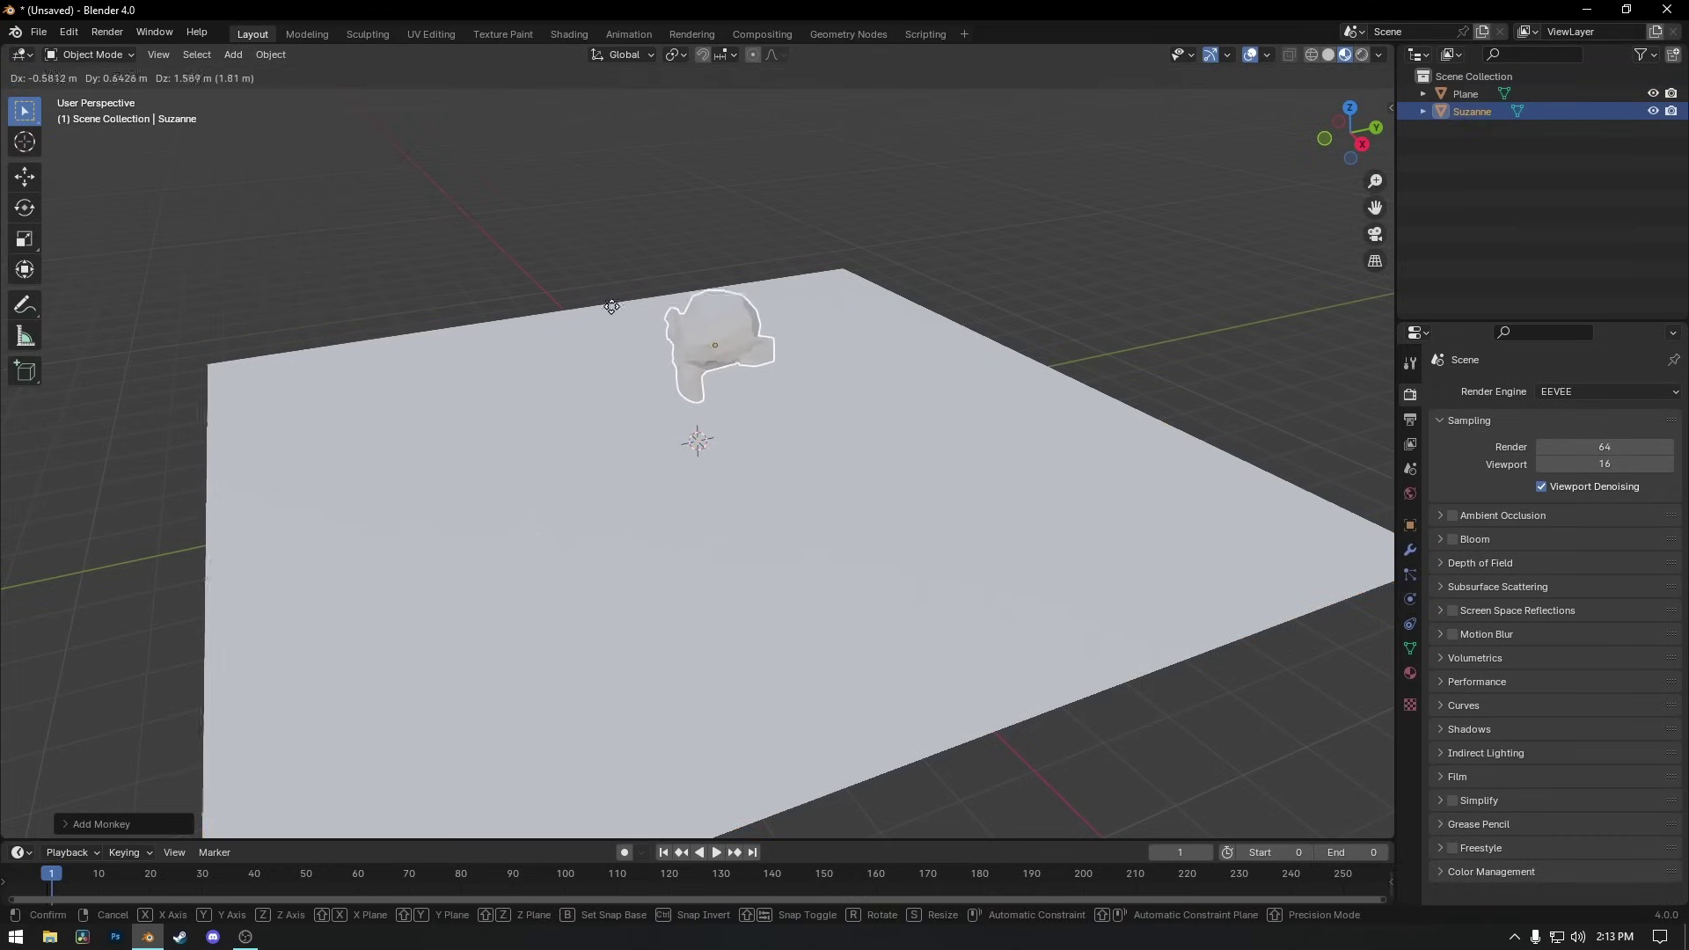
left_click(604, 331)
middle_click_drag(604, 331, 542, 361)
scroll(610, 345, "up", 6)
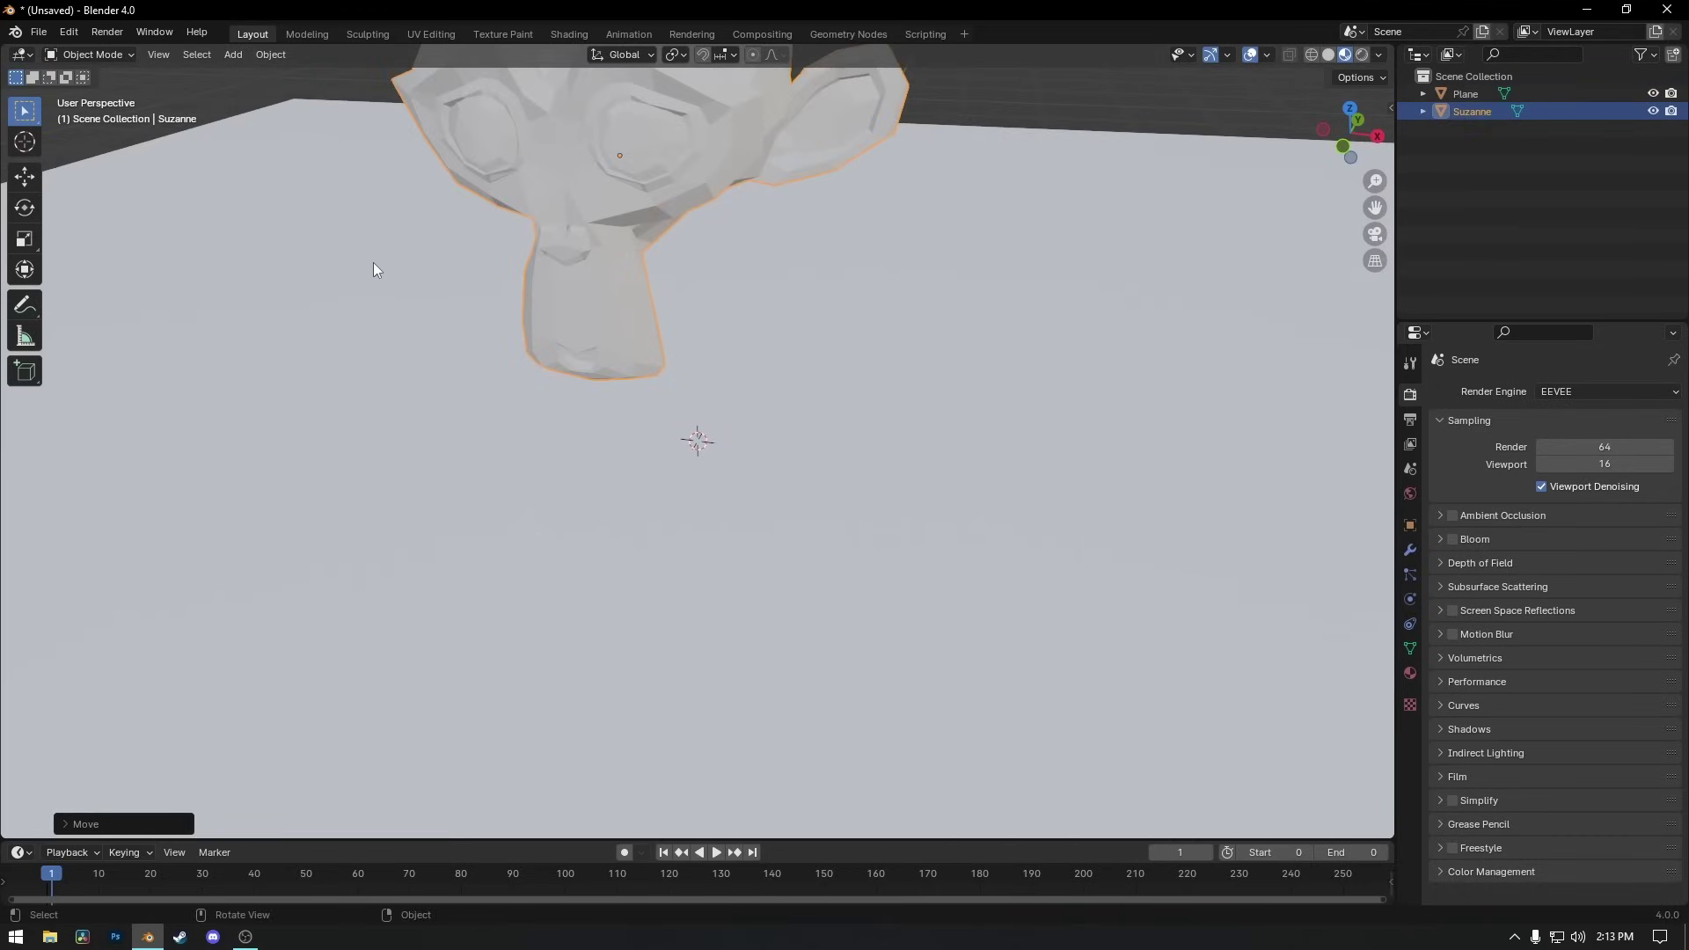
middle_click_drag(373, 262, 497, 385)
left_click(89, 54)
left_click(103, 95)
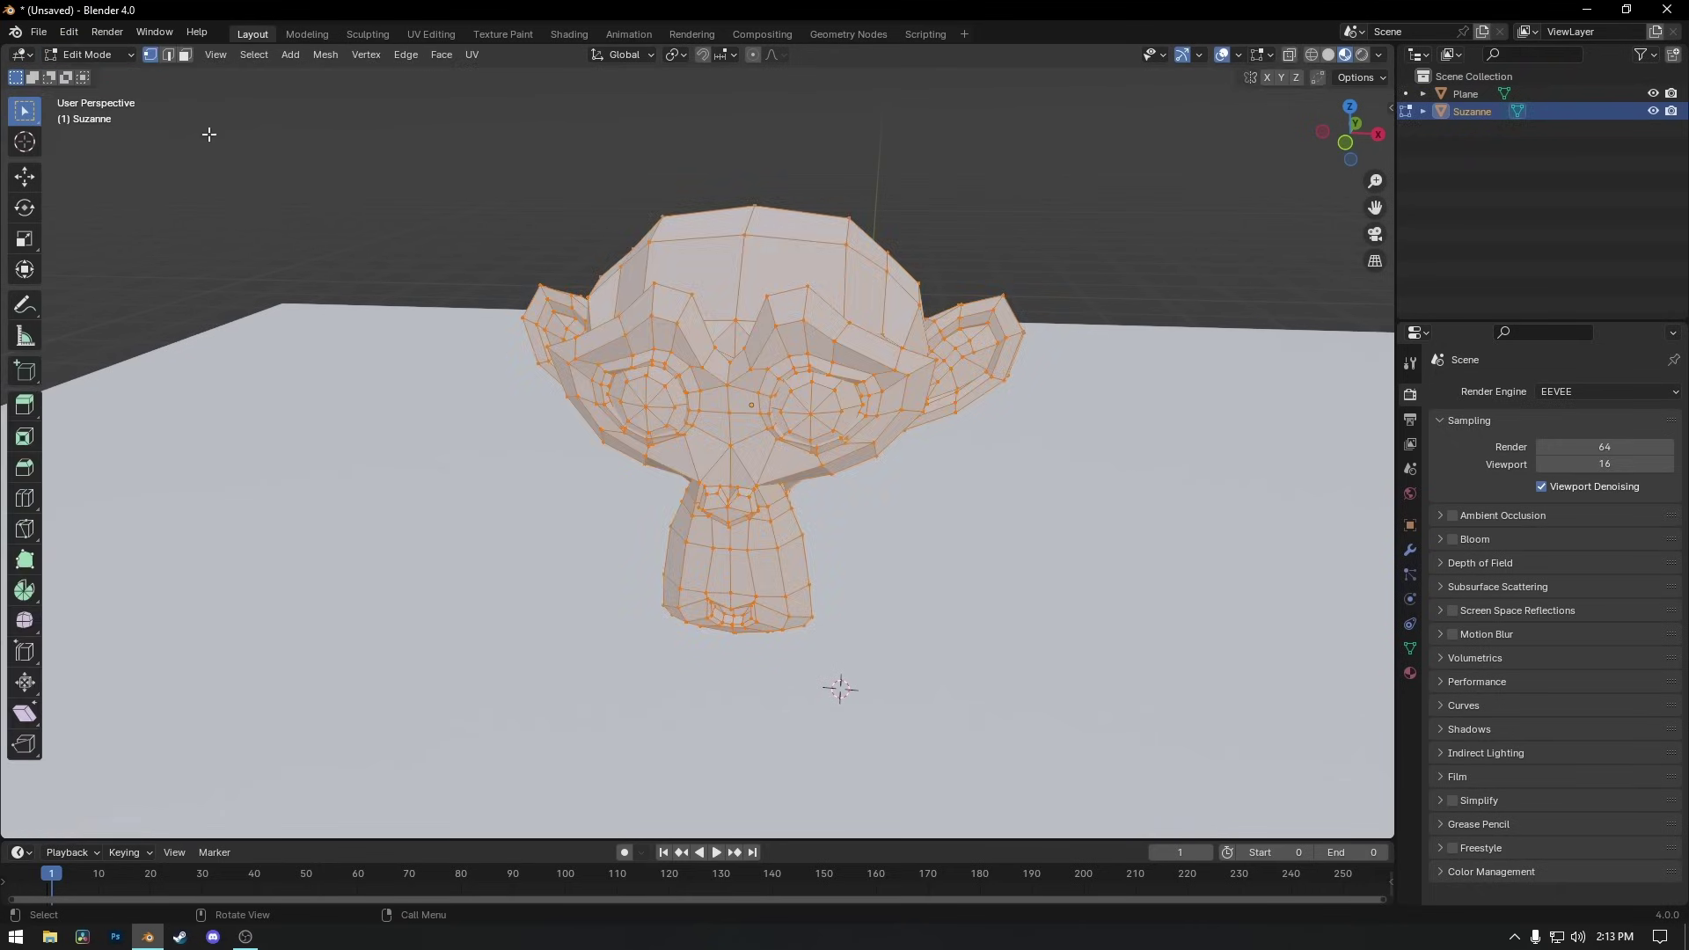
scroll(701, 417, "up", 6)
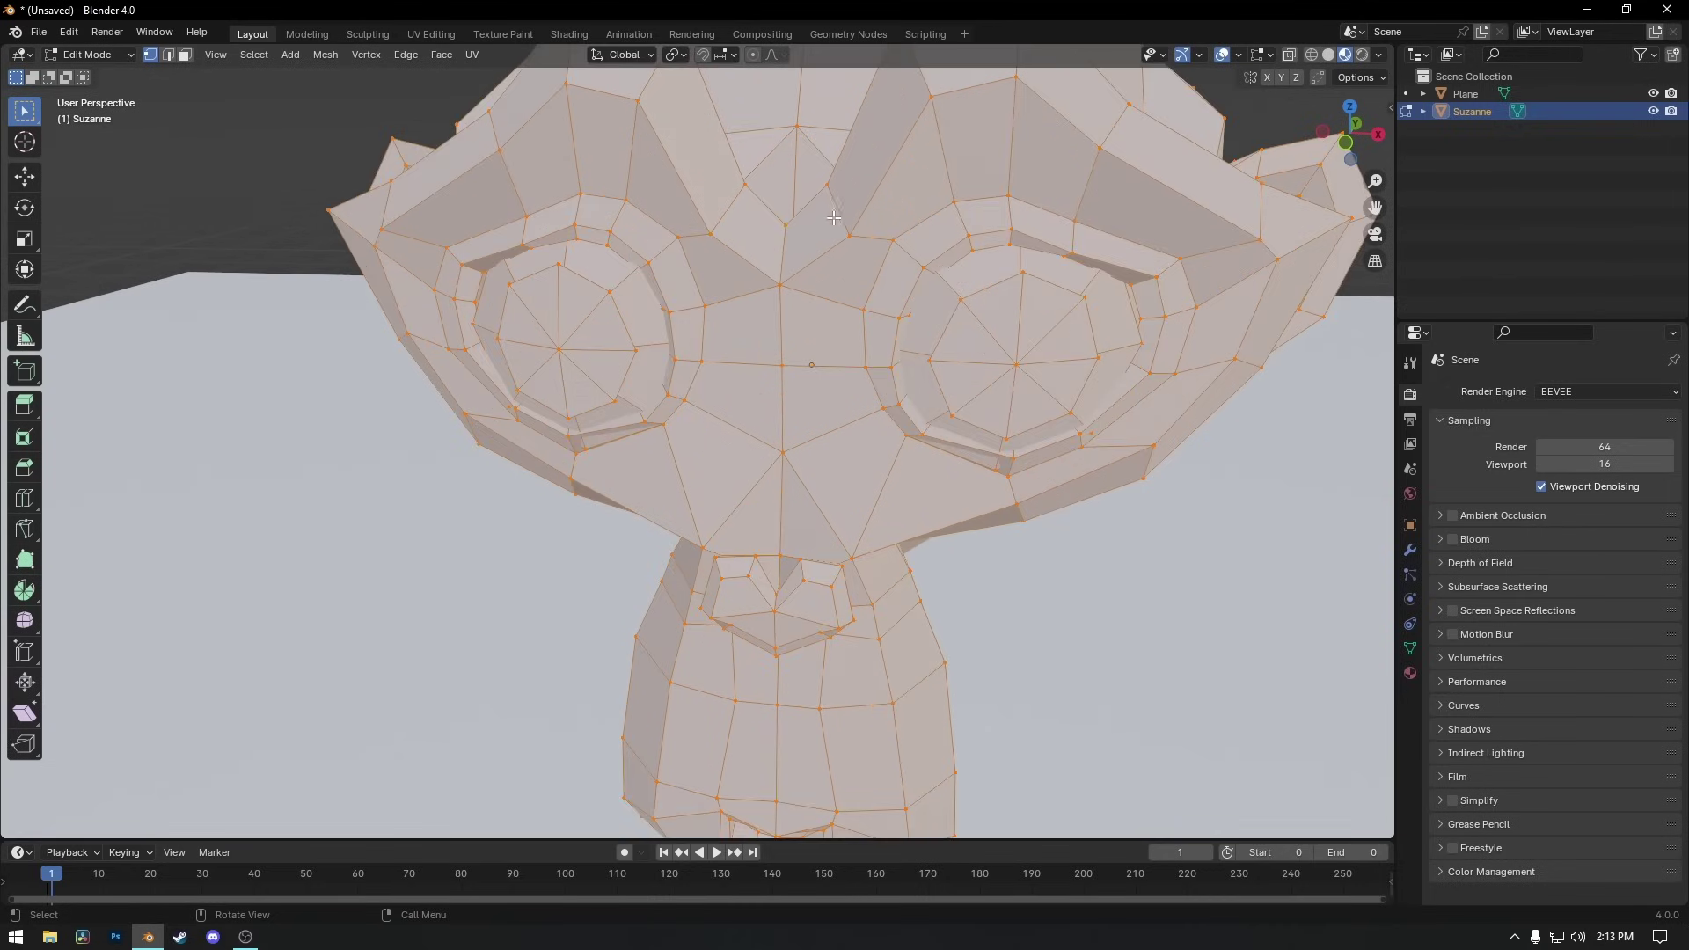
scroll(714, 361, "down", 6)
scroll(709, 369, "up", 6)
scroll(825, 417, "up", 5)
scroll(919, 372, "down", 2)
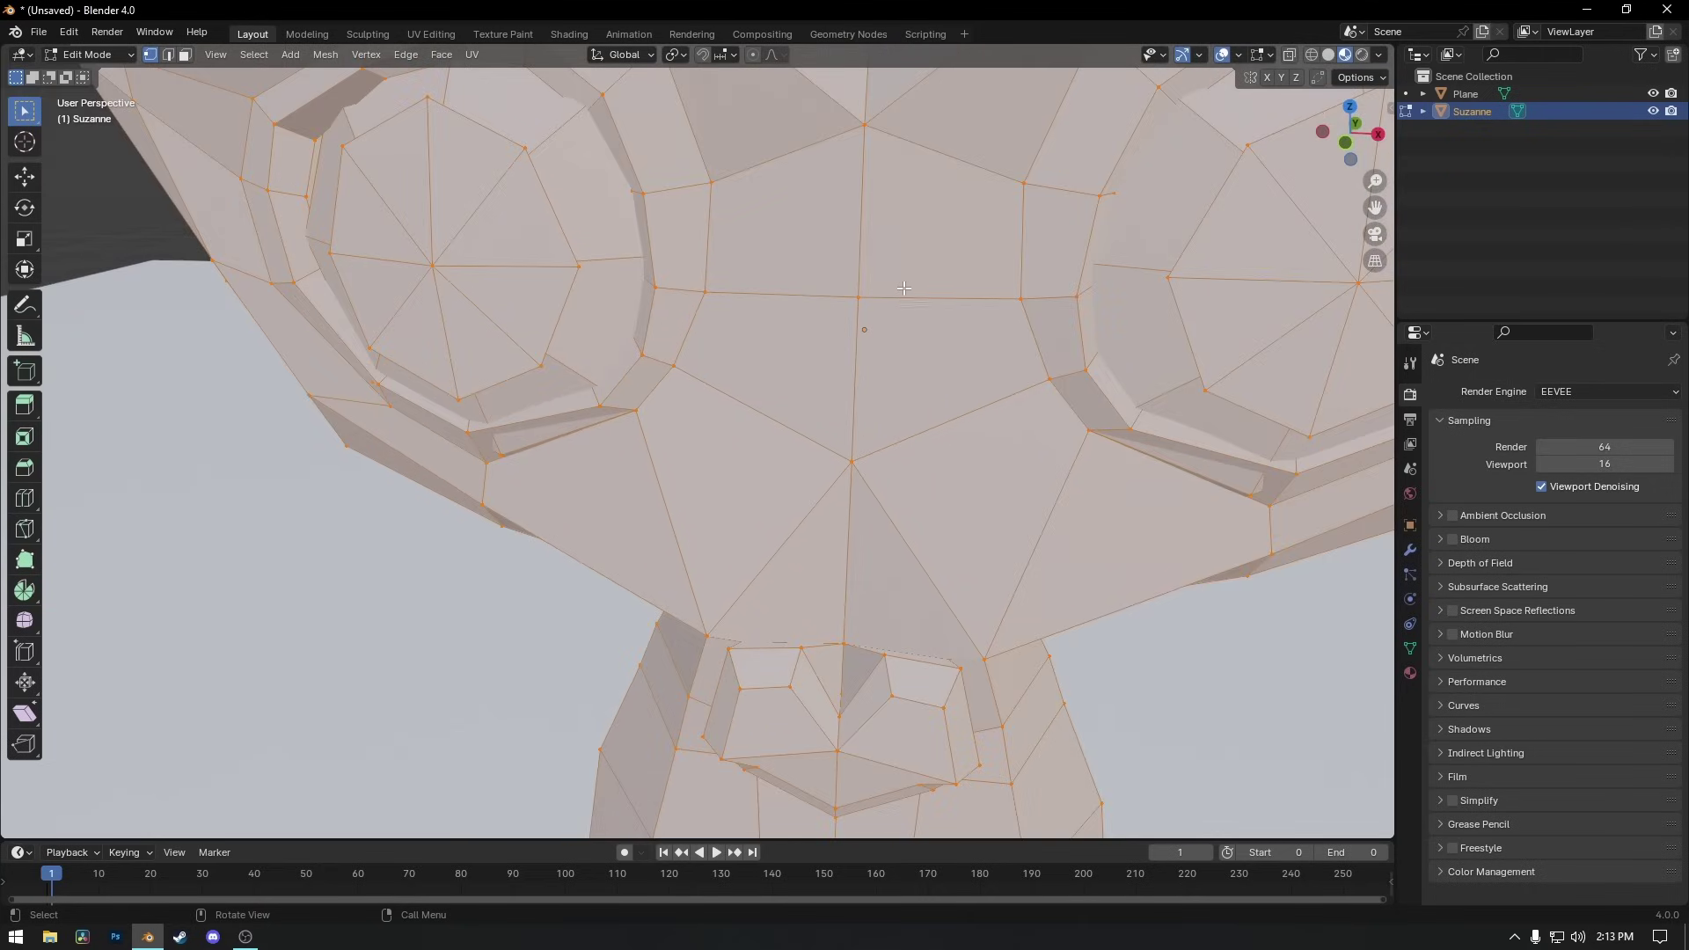
scroll(903, 472, "down", 8)
middle_click_drag(837, 690, 856, 627)
middle_click_drag(553, 431, 513, 386)
scroll(713, 472, "up", 6)
middle_click_drag(451, 457, 267, 393)
scroll(307, 420, "down", 5)
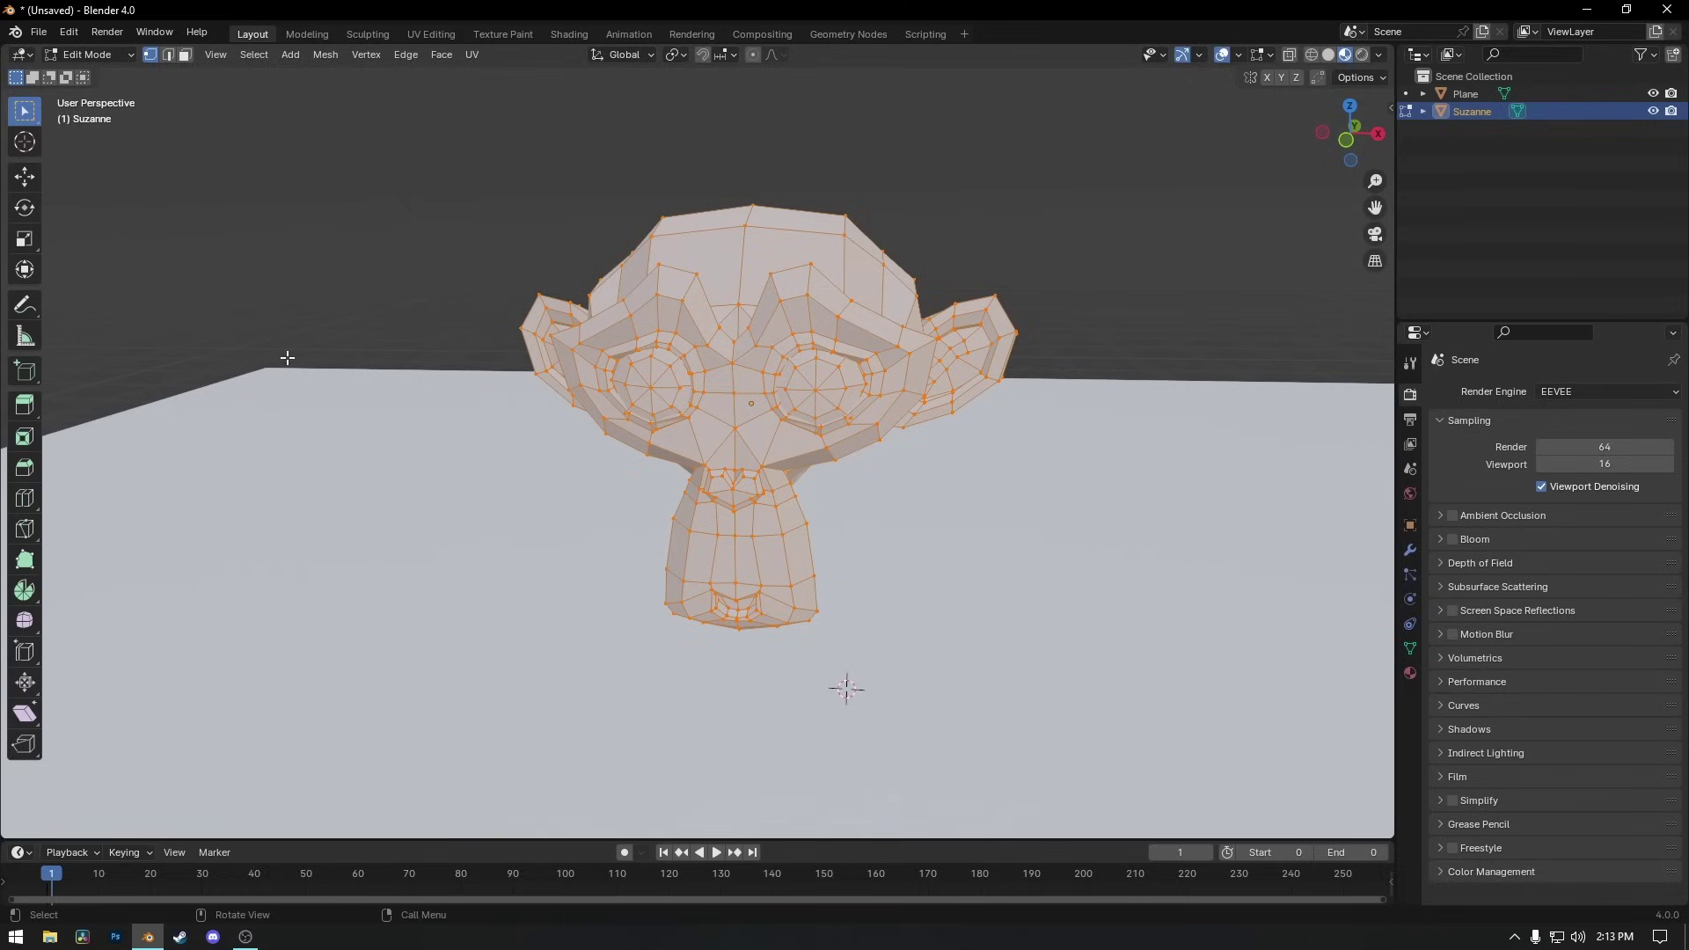
left_click(88, 54)
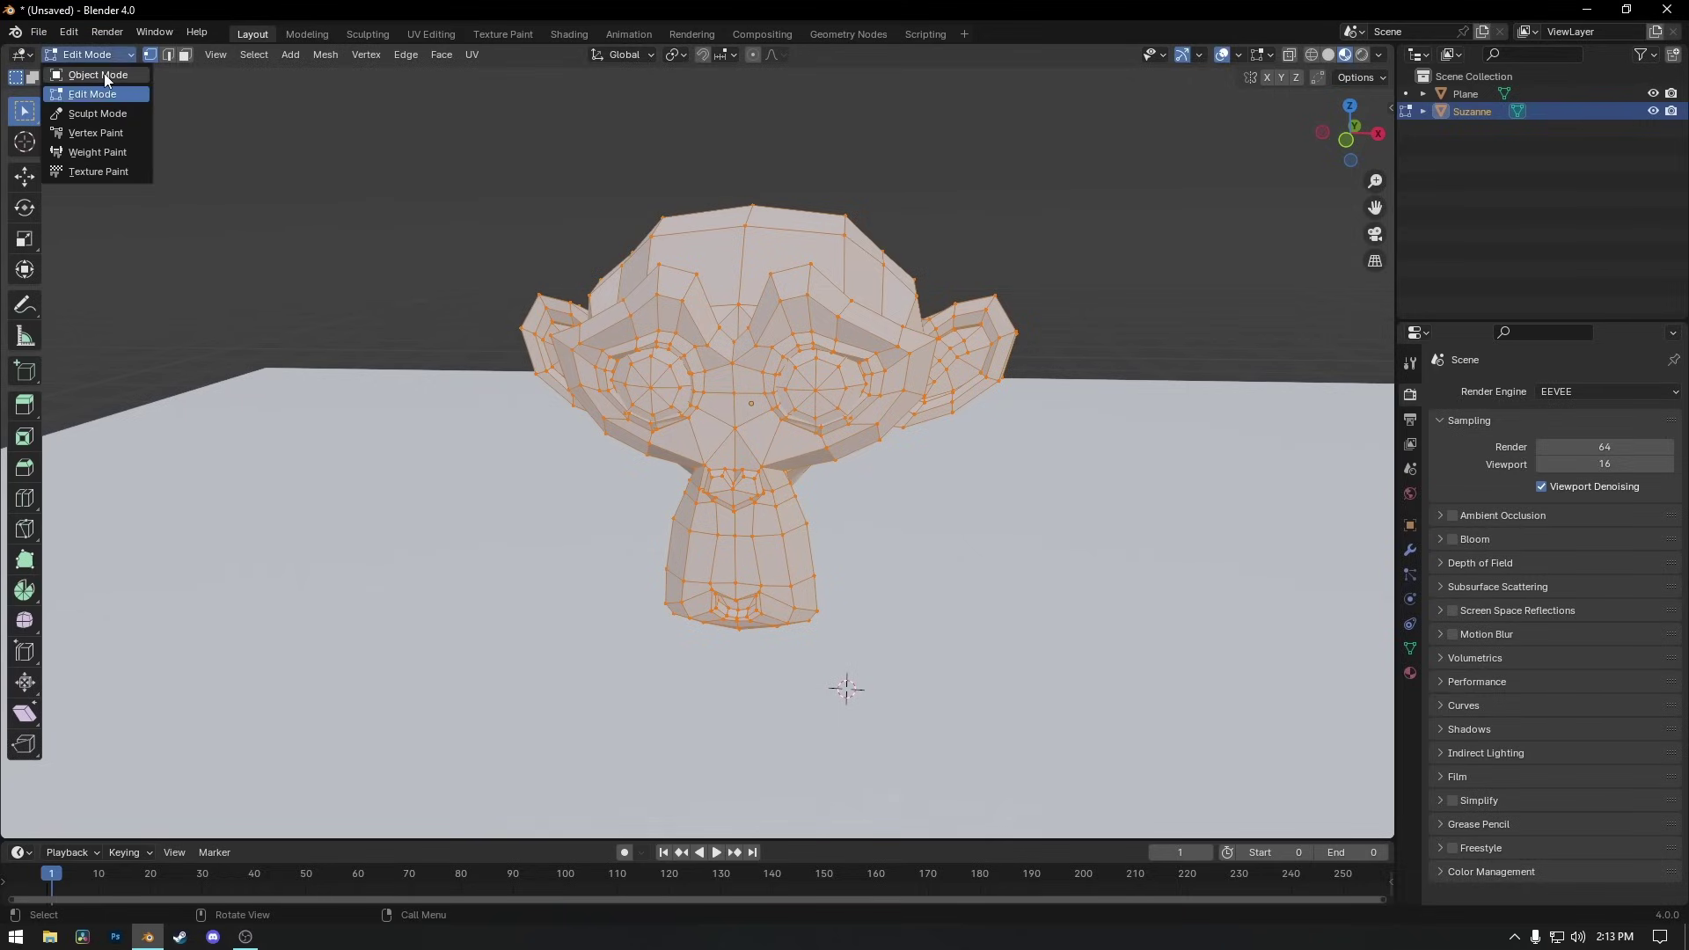
left_click(99, 74)
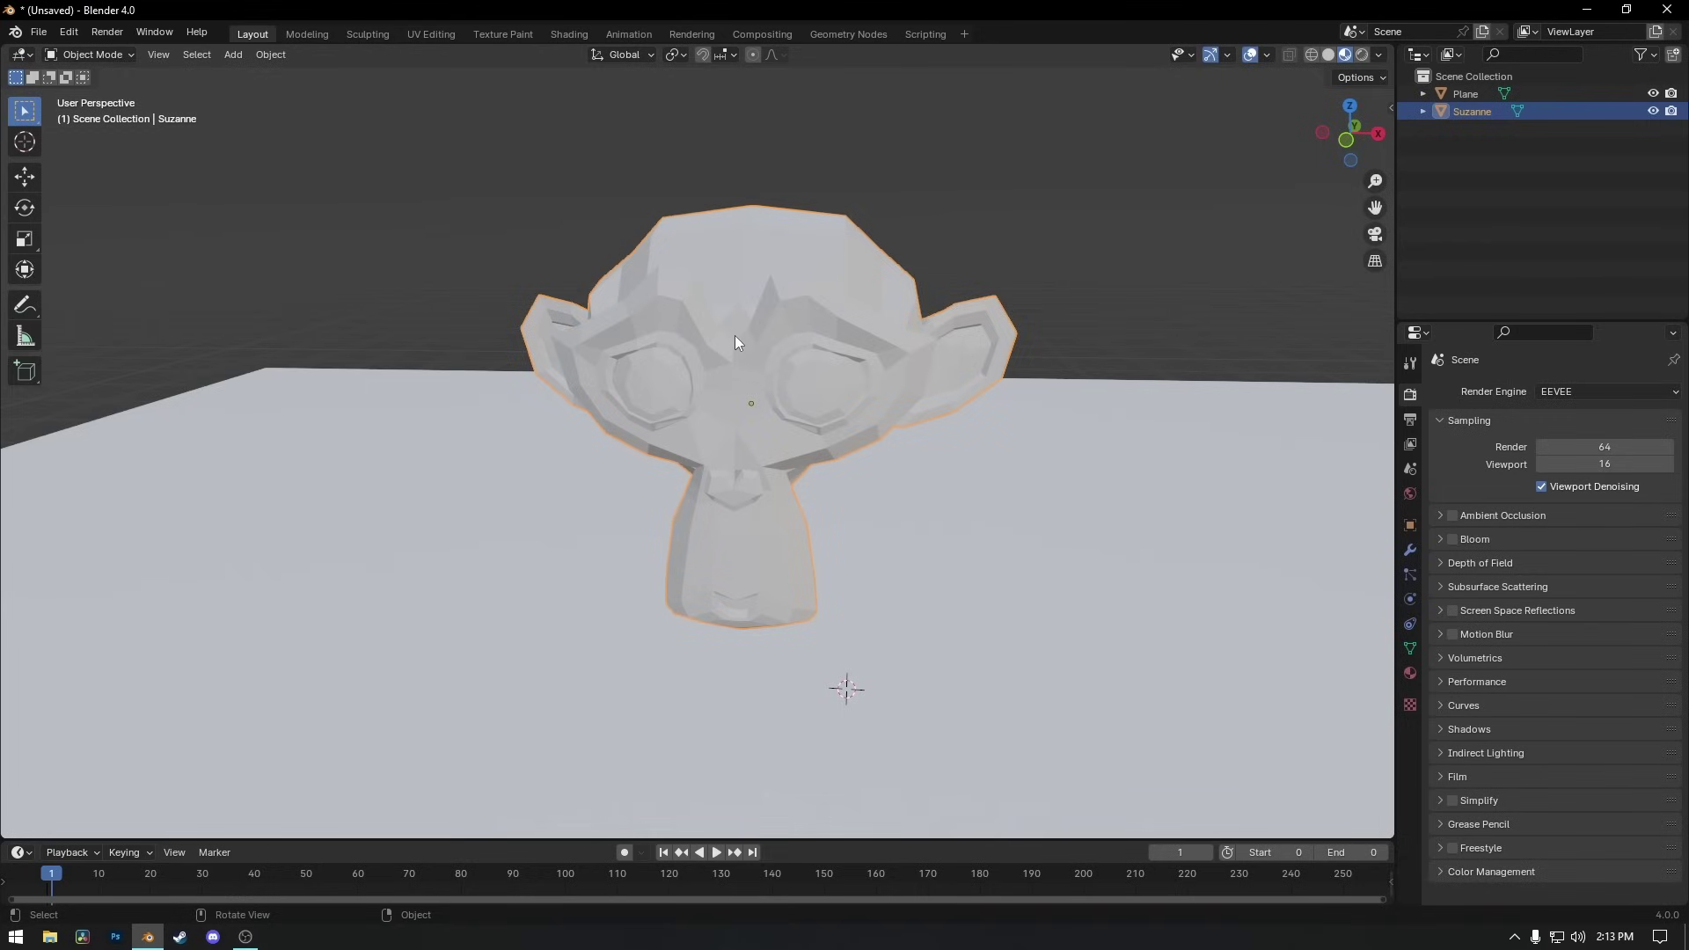
Add a Point light from the Add > Light menu and start moving it upward.
left_click(233, 56)
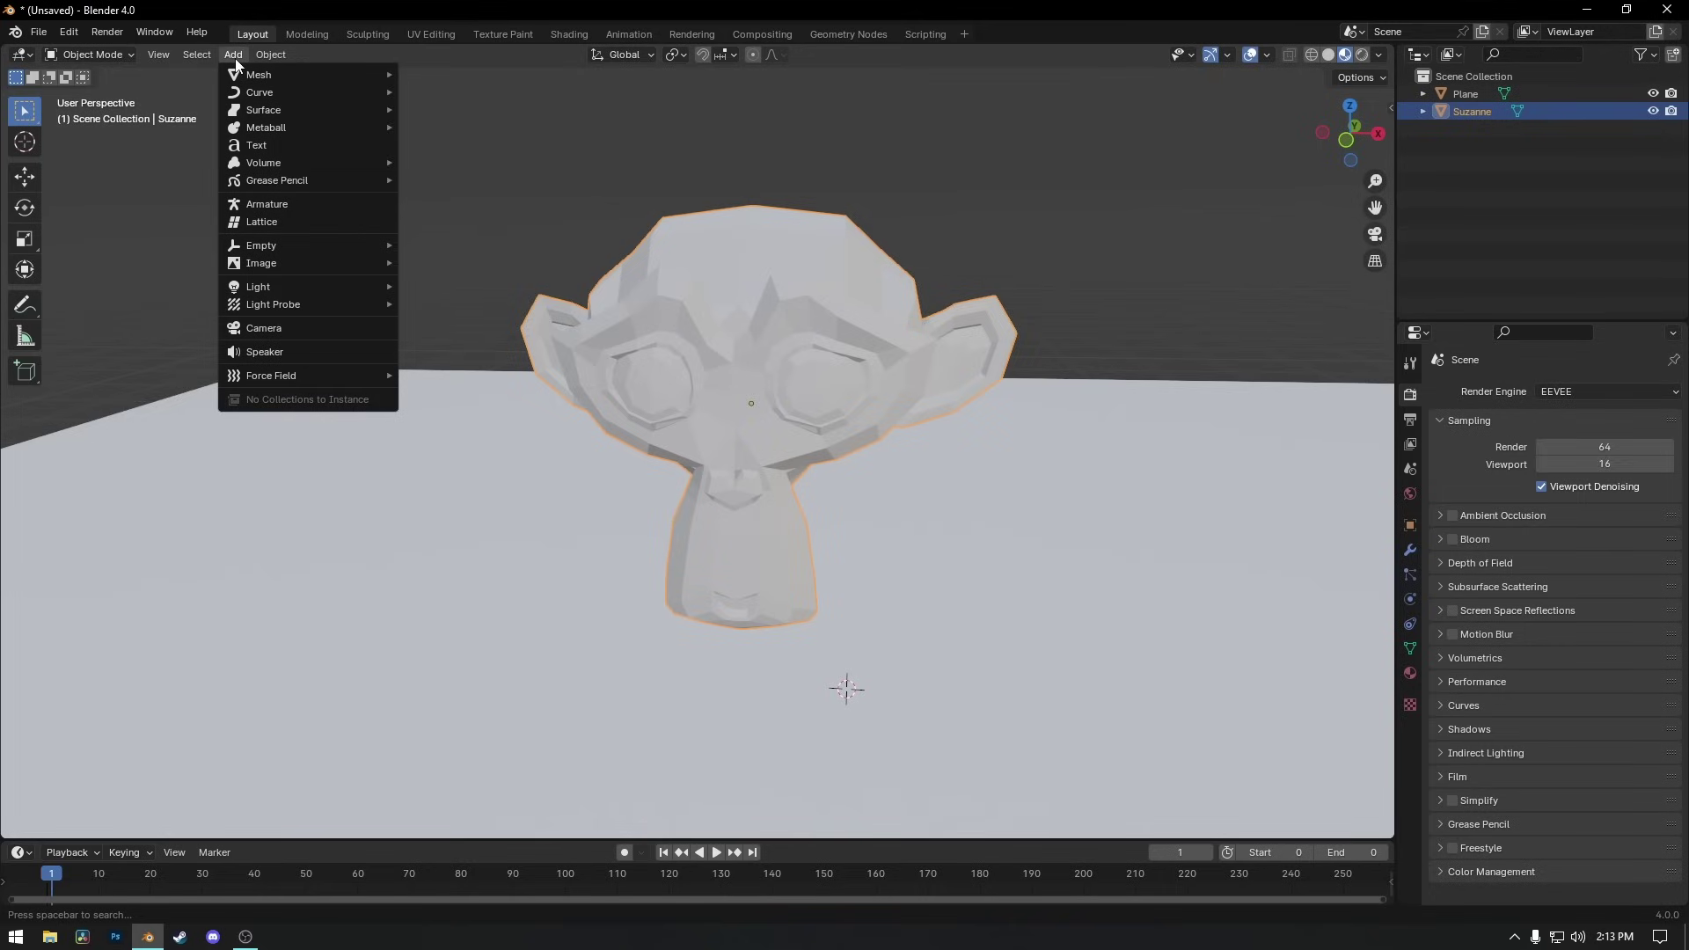
mouse_move(280, 289)
left_click(437, 293)
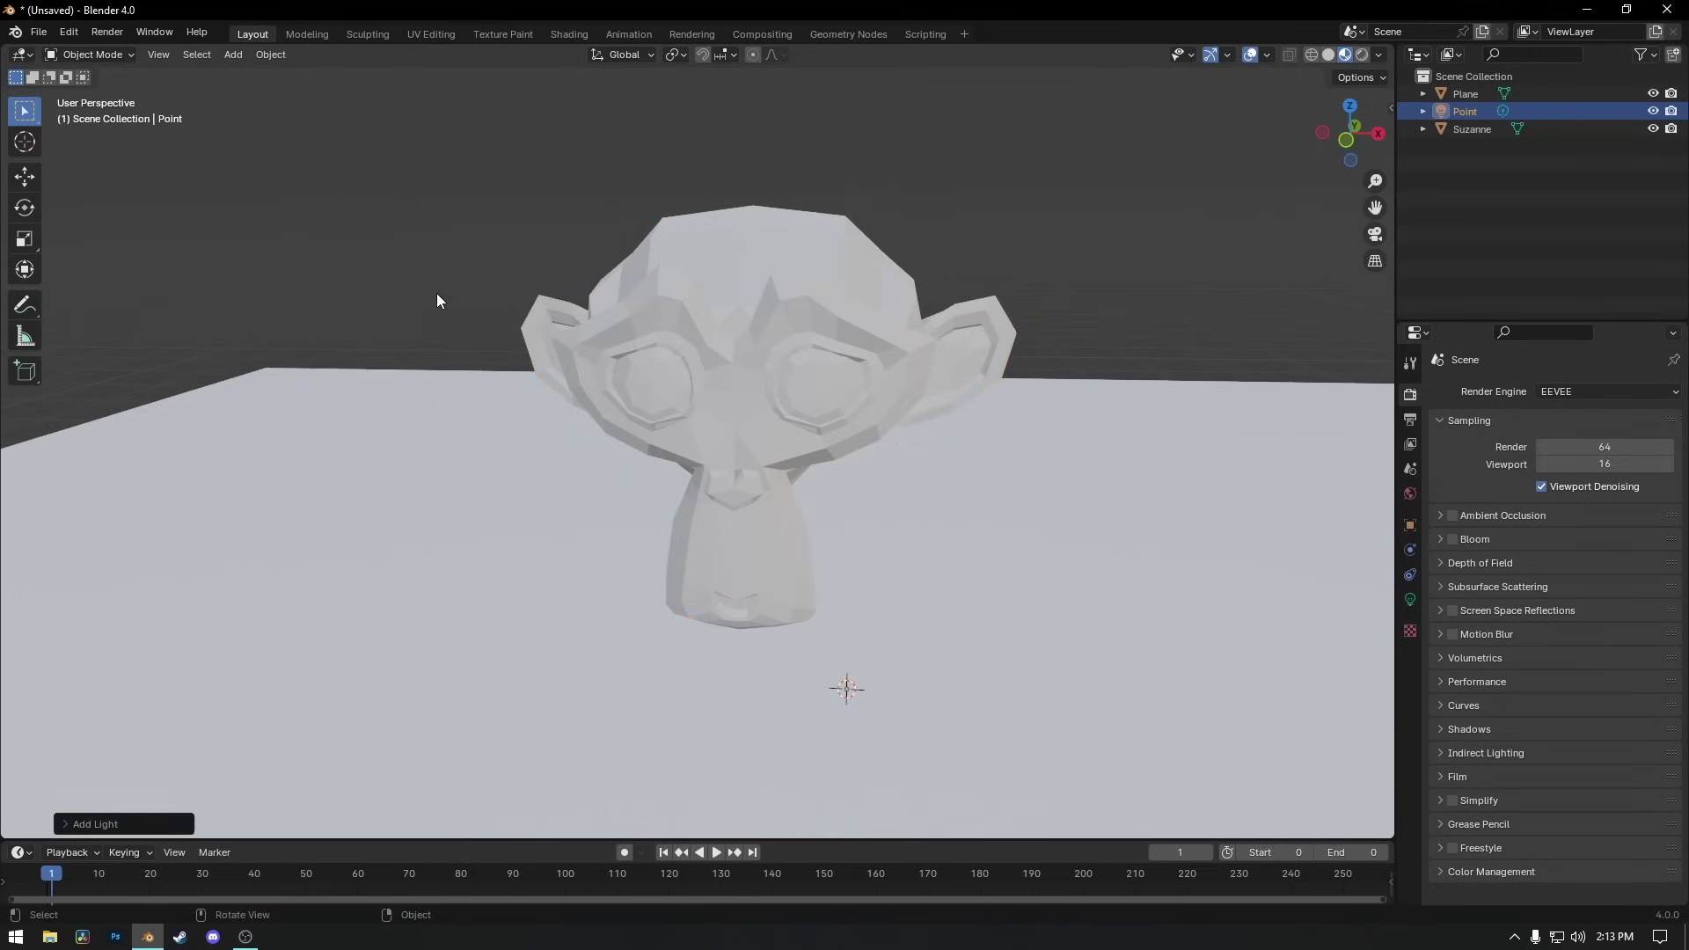
middle_click_drag(646, 404, 570, 414)
key("g")
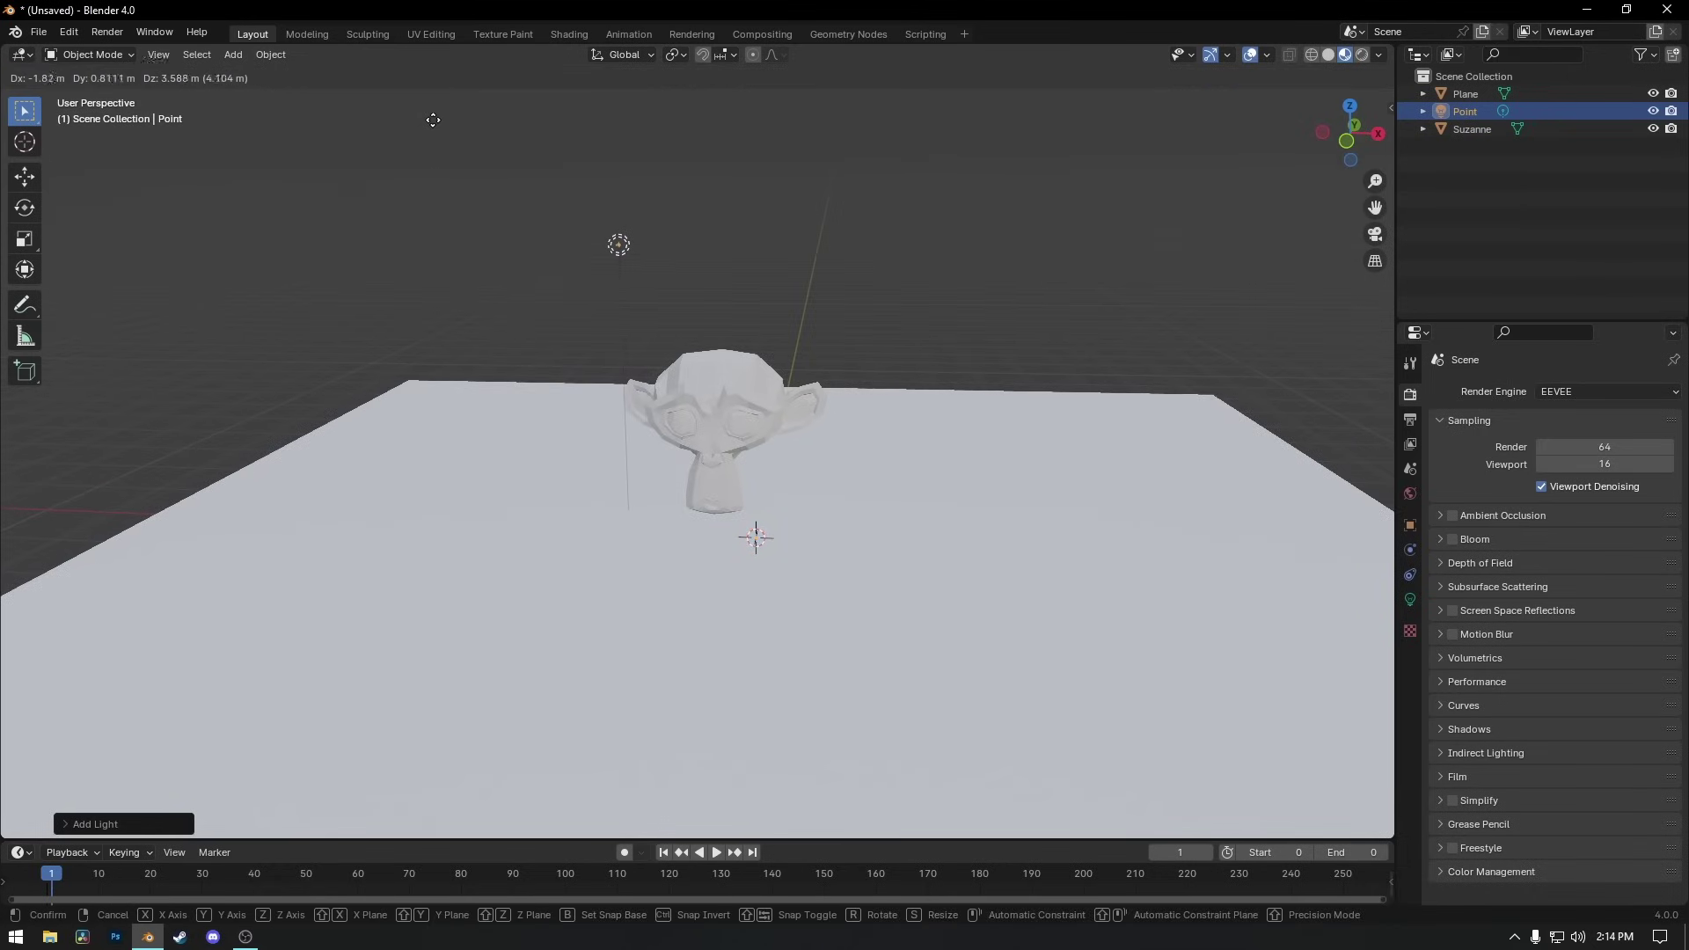
Drop the point light above Suzanne, switch to rendered viewport shading, and nudge it along Y.
left_click(489, 113)
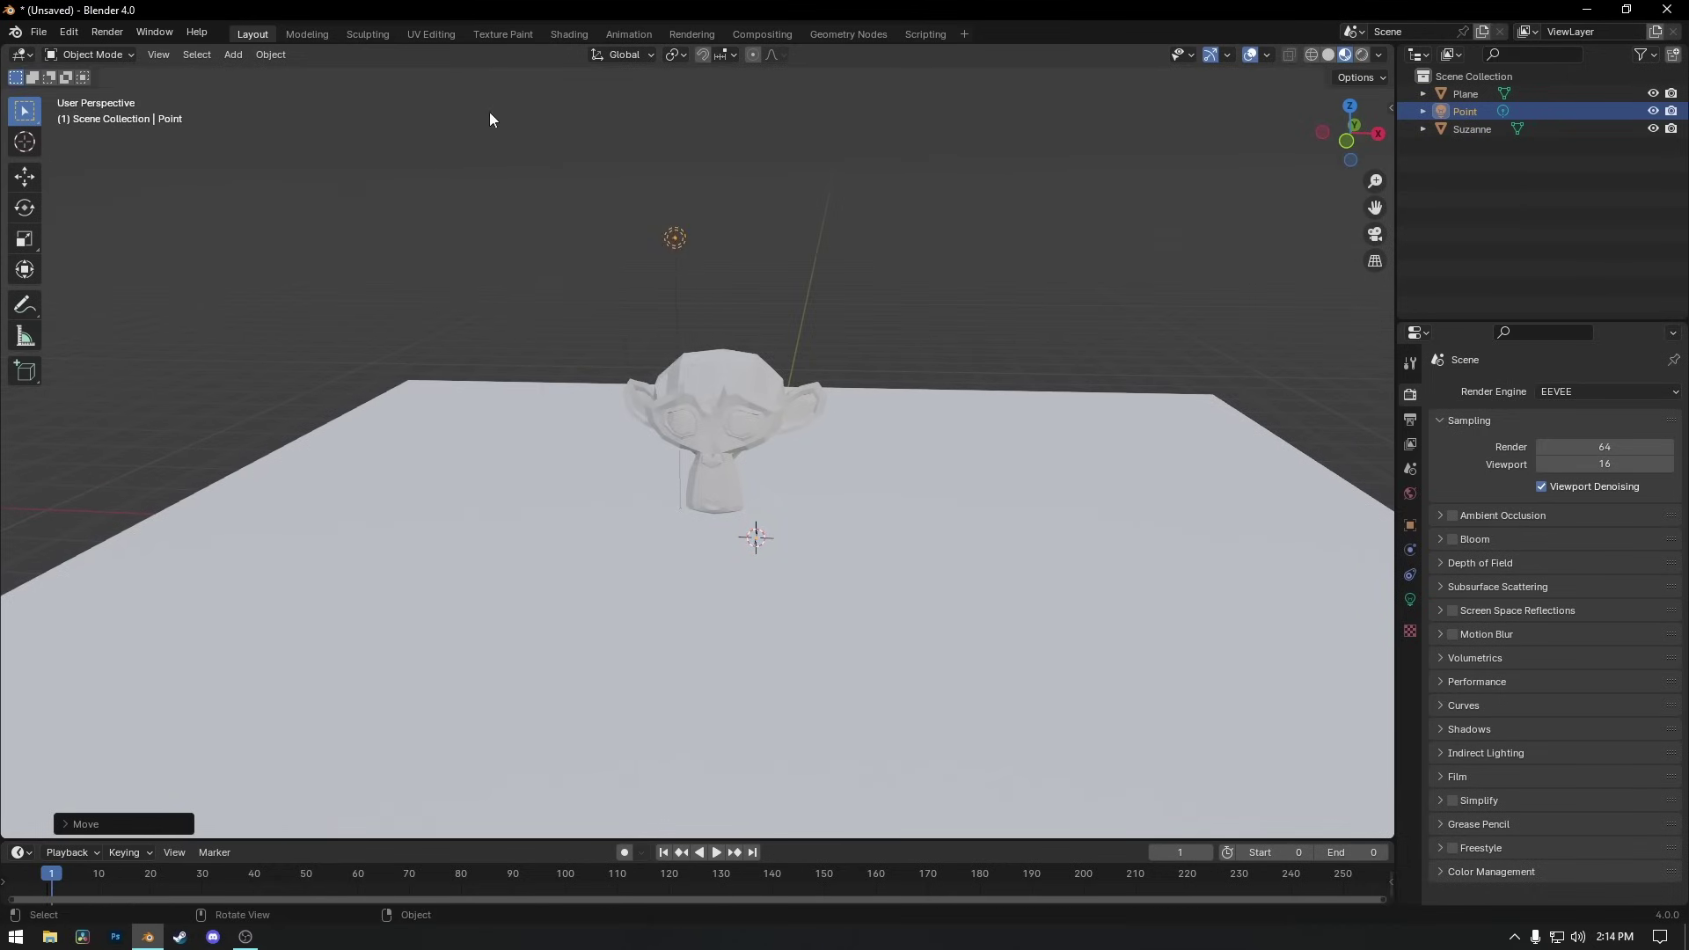
left_click(1362, 57)
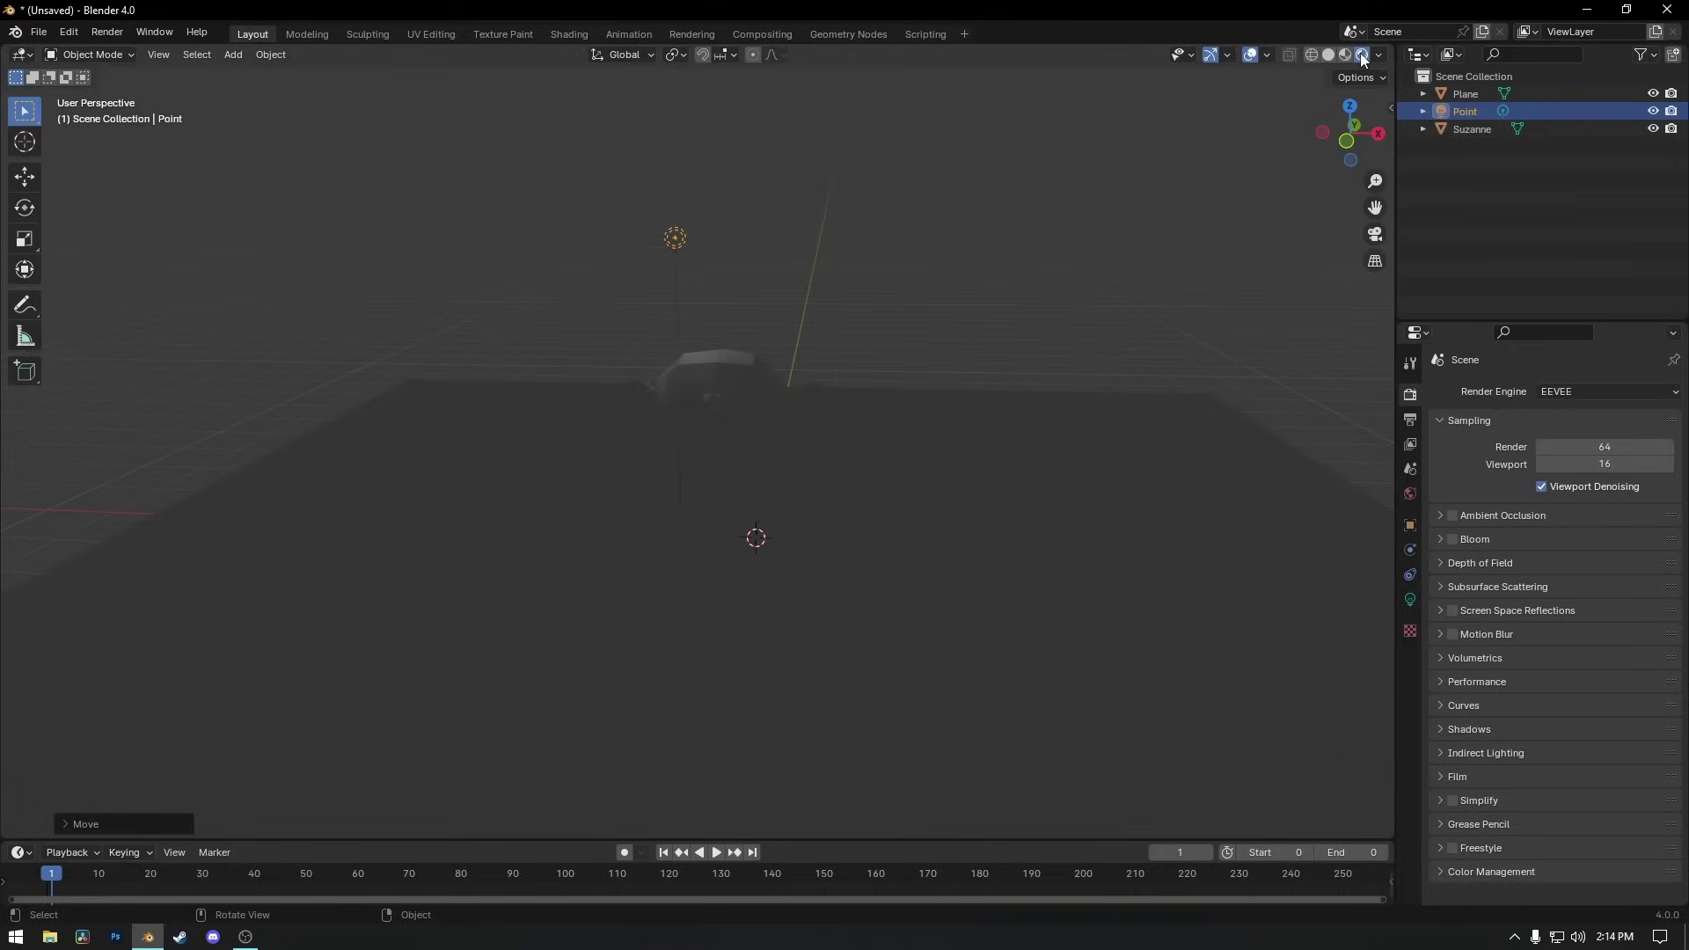
mouse_move(573, 405)
middle_mouse_down()
mouse_move(625, 430)
mouse_move(619, 452)
mouse_move(615, 430)
mouse_move(569, 476)
mouse_move(485, 461)
middle_mouse_up()
key("shift+space")
key("g")
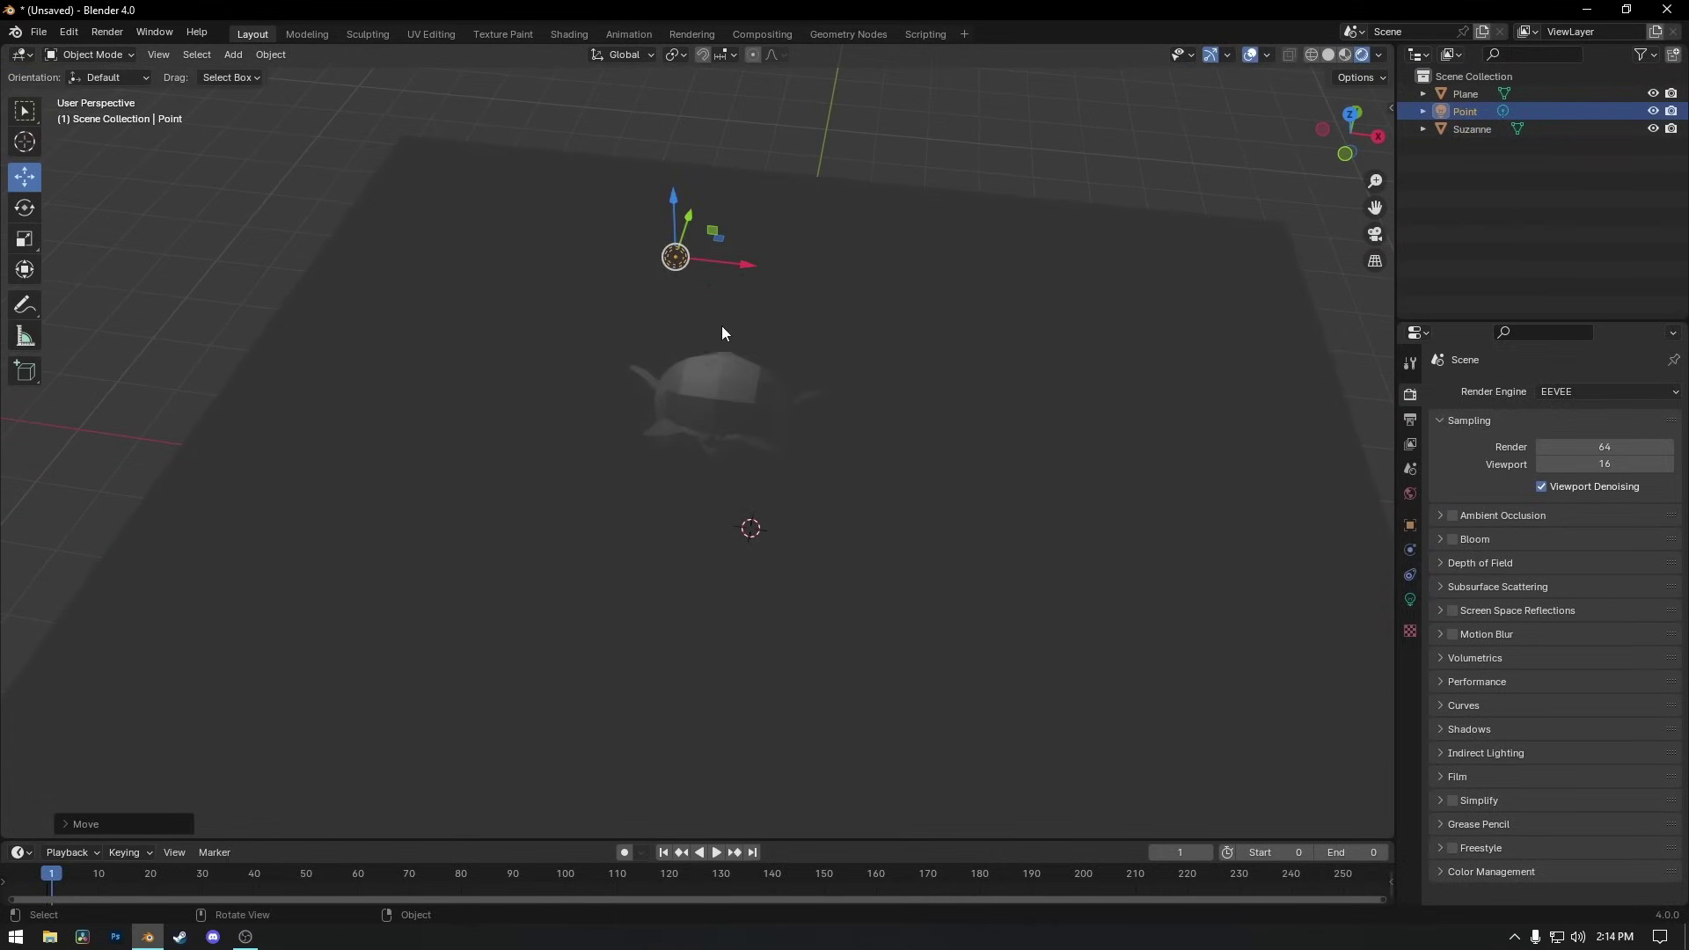
left_click_drag(691, 219, 751, 292)
key("g")
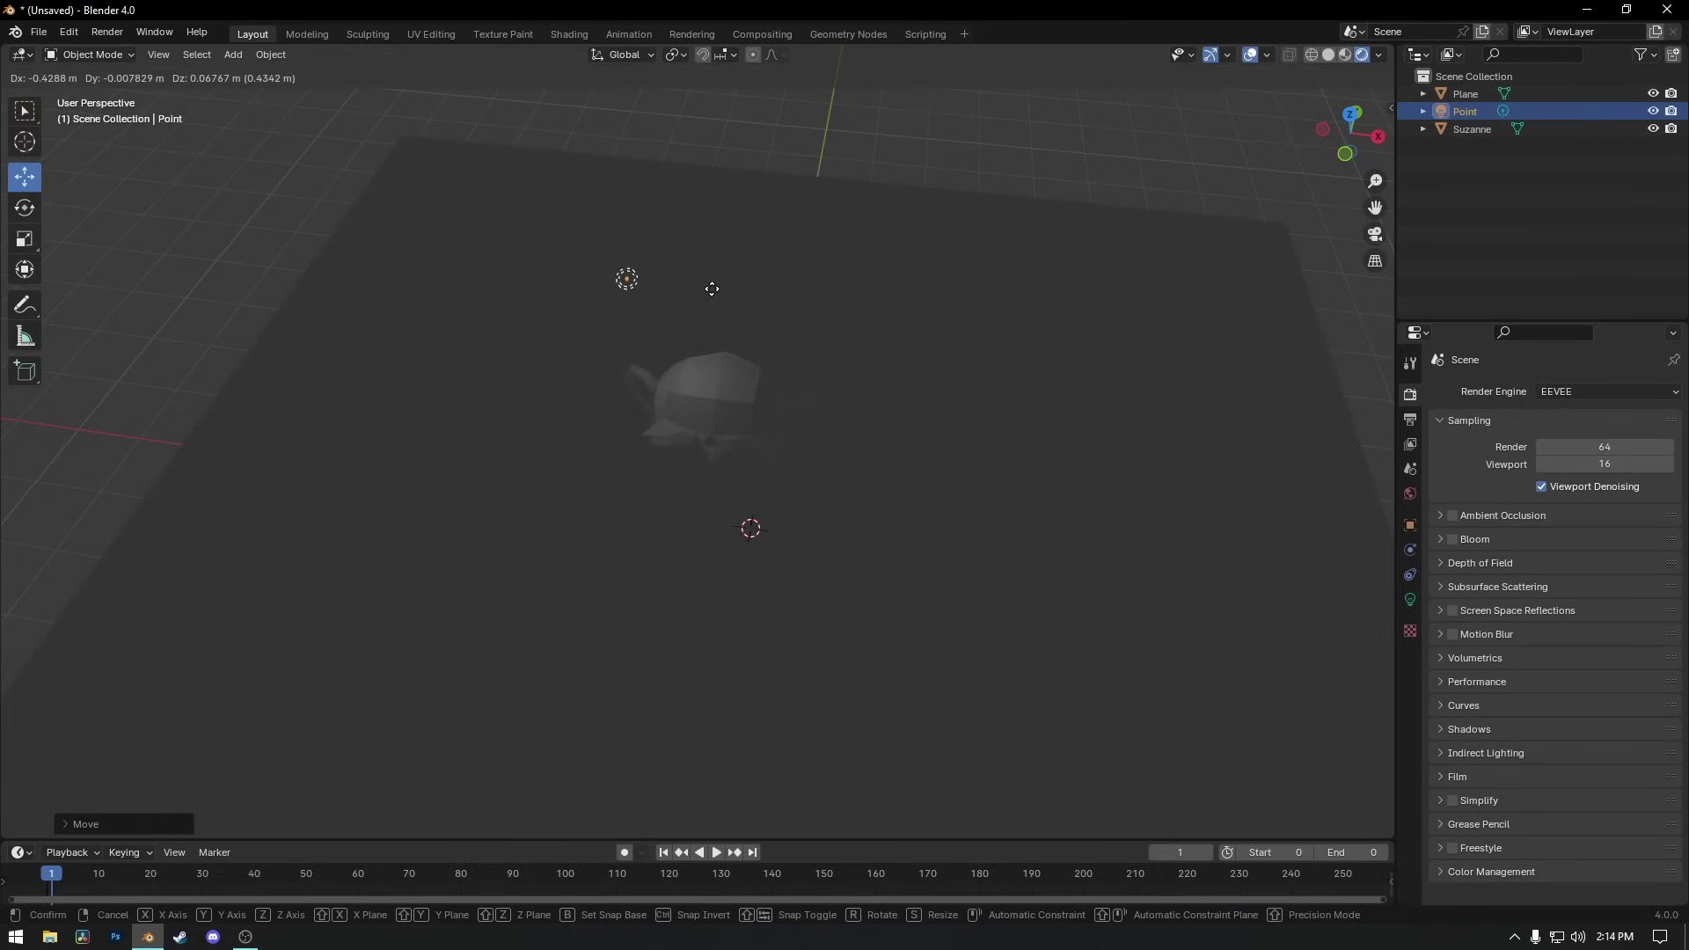
left_click(725, 288)
Fine-tune the point light along Z, X and Y so it sits above and in front of Suzanne.
middle_click_drag(615, 489, 623, 236)
left_click_drag(631, 187, 633, 259)
left_click_drag(723, 322, 687, 330)
middle_click_drag(687, 330, 669, 282)
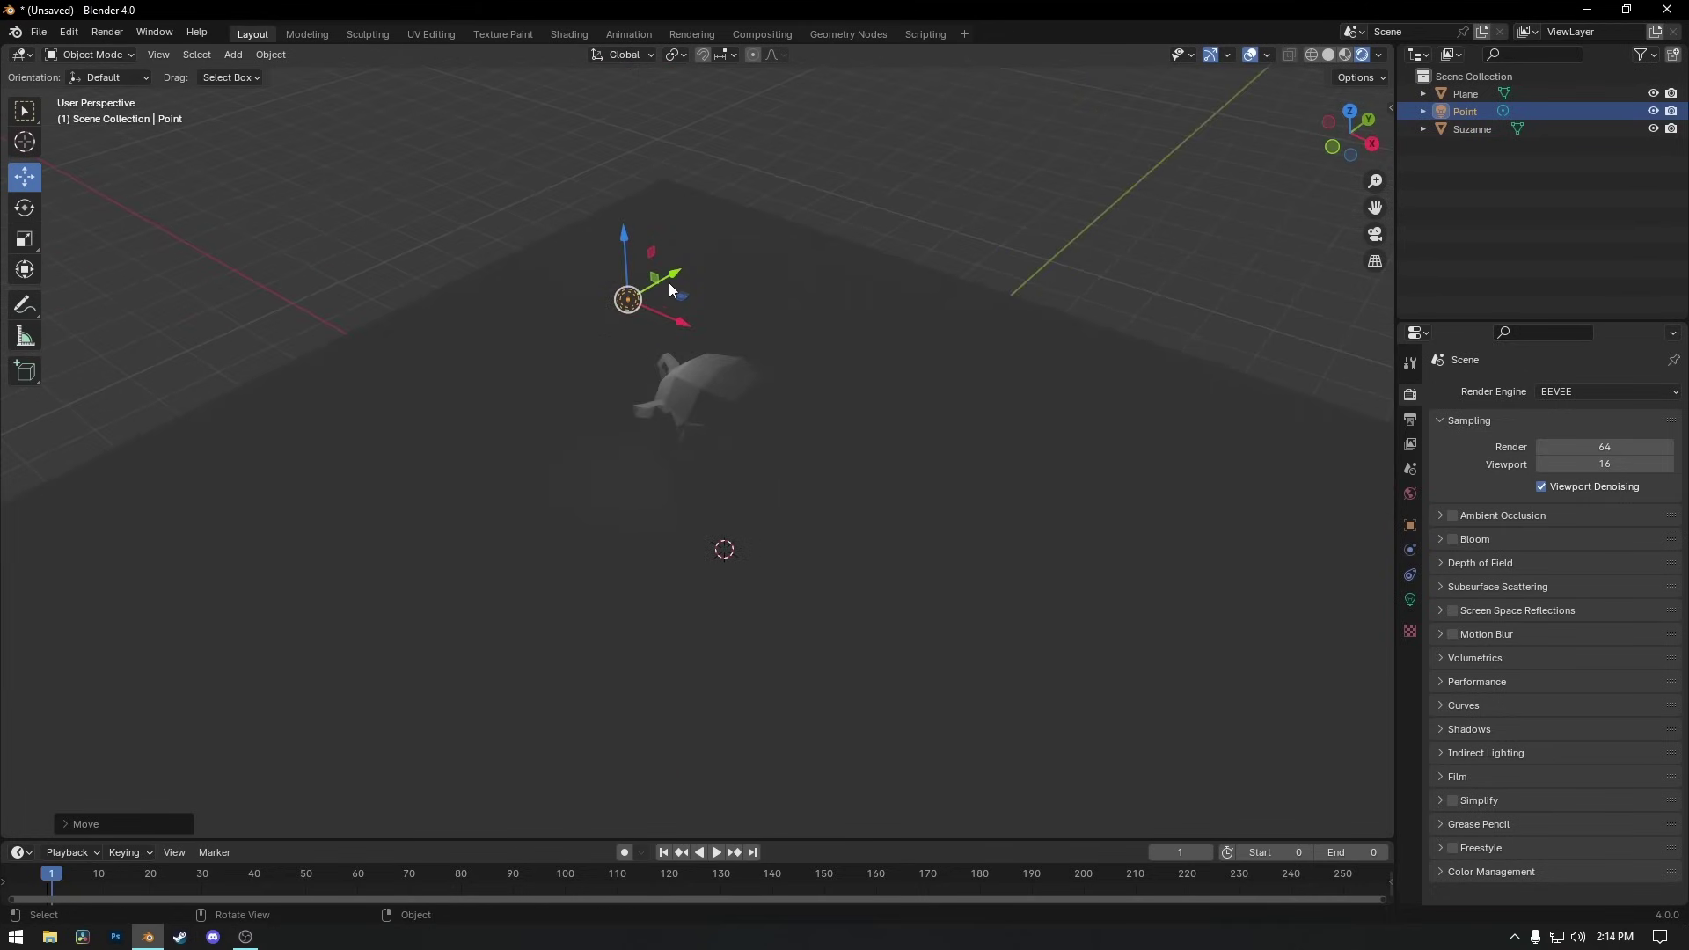
left_click_drag(669, 275, 616, 301)
middle_click_drag(616, 302, 652, 360)
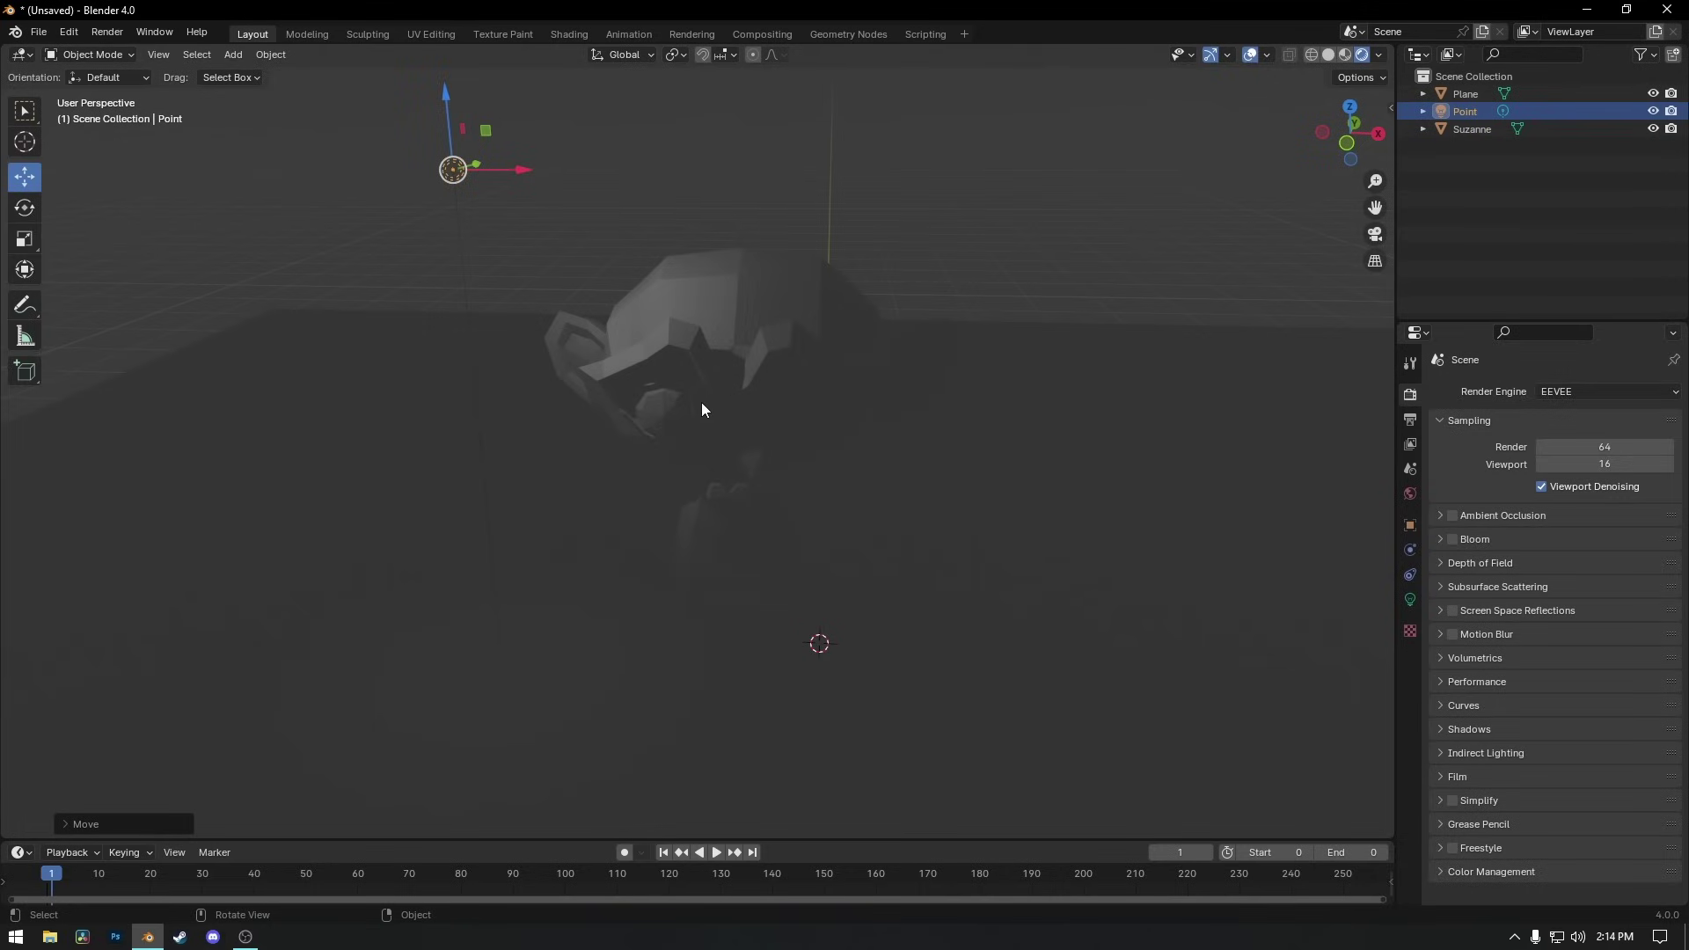
middle_click_drag(820, 256, 646, 400)
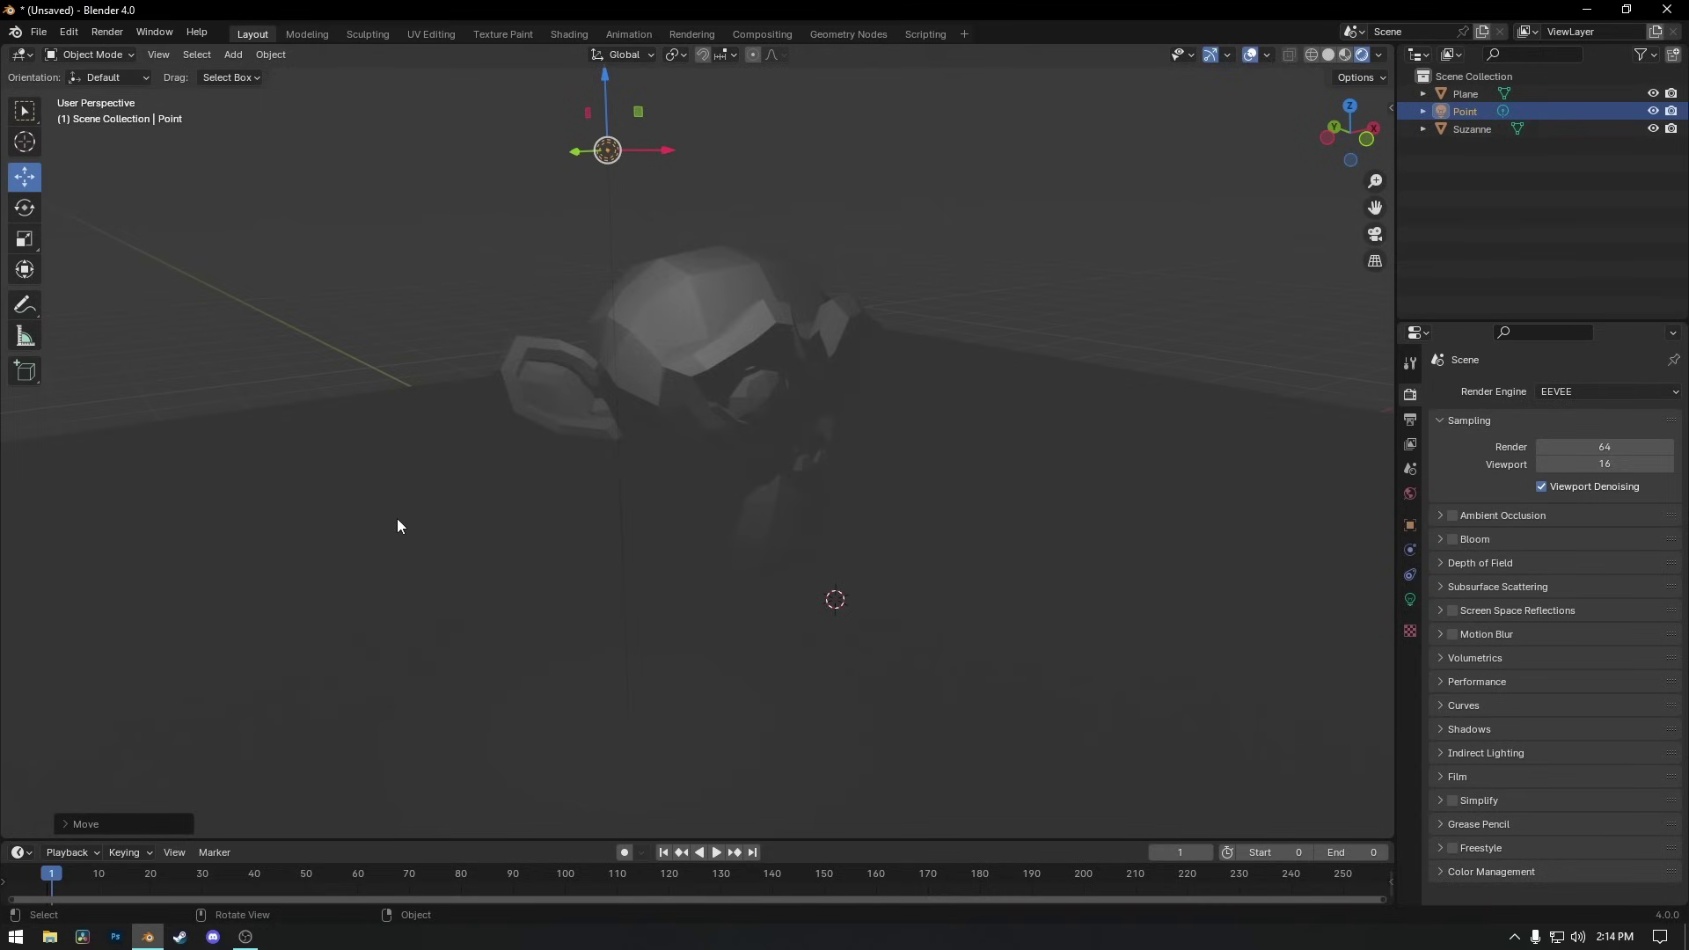
left_click_drag(576, 162, 638, 161)
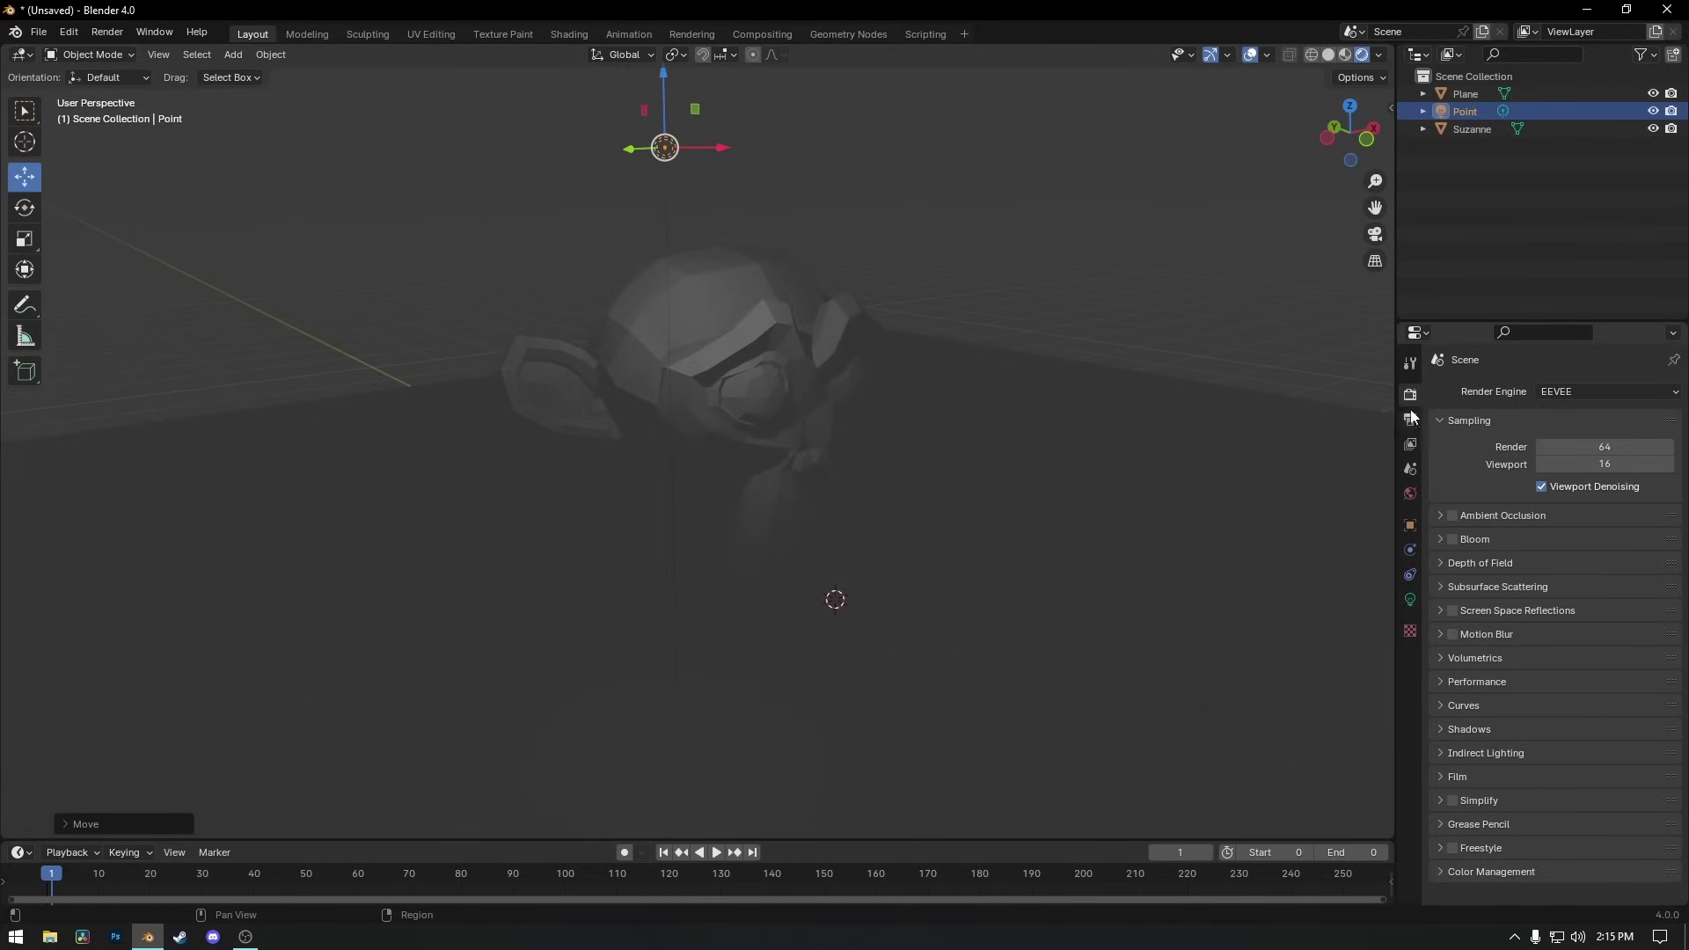
Switch the render engine to Cycles, back to EEVEE, then Cycles again, orbiting Suzanne to compare.
left_click(1591, 393)
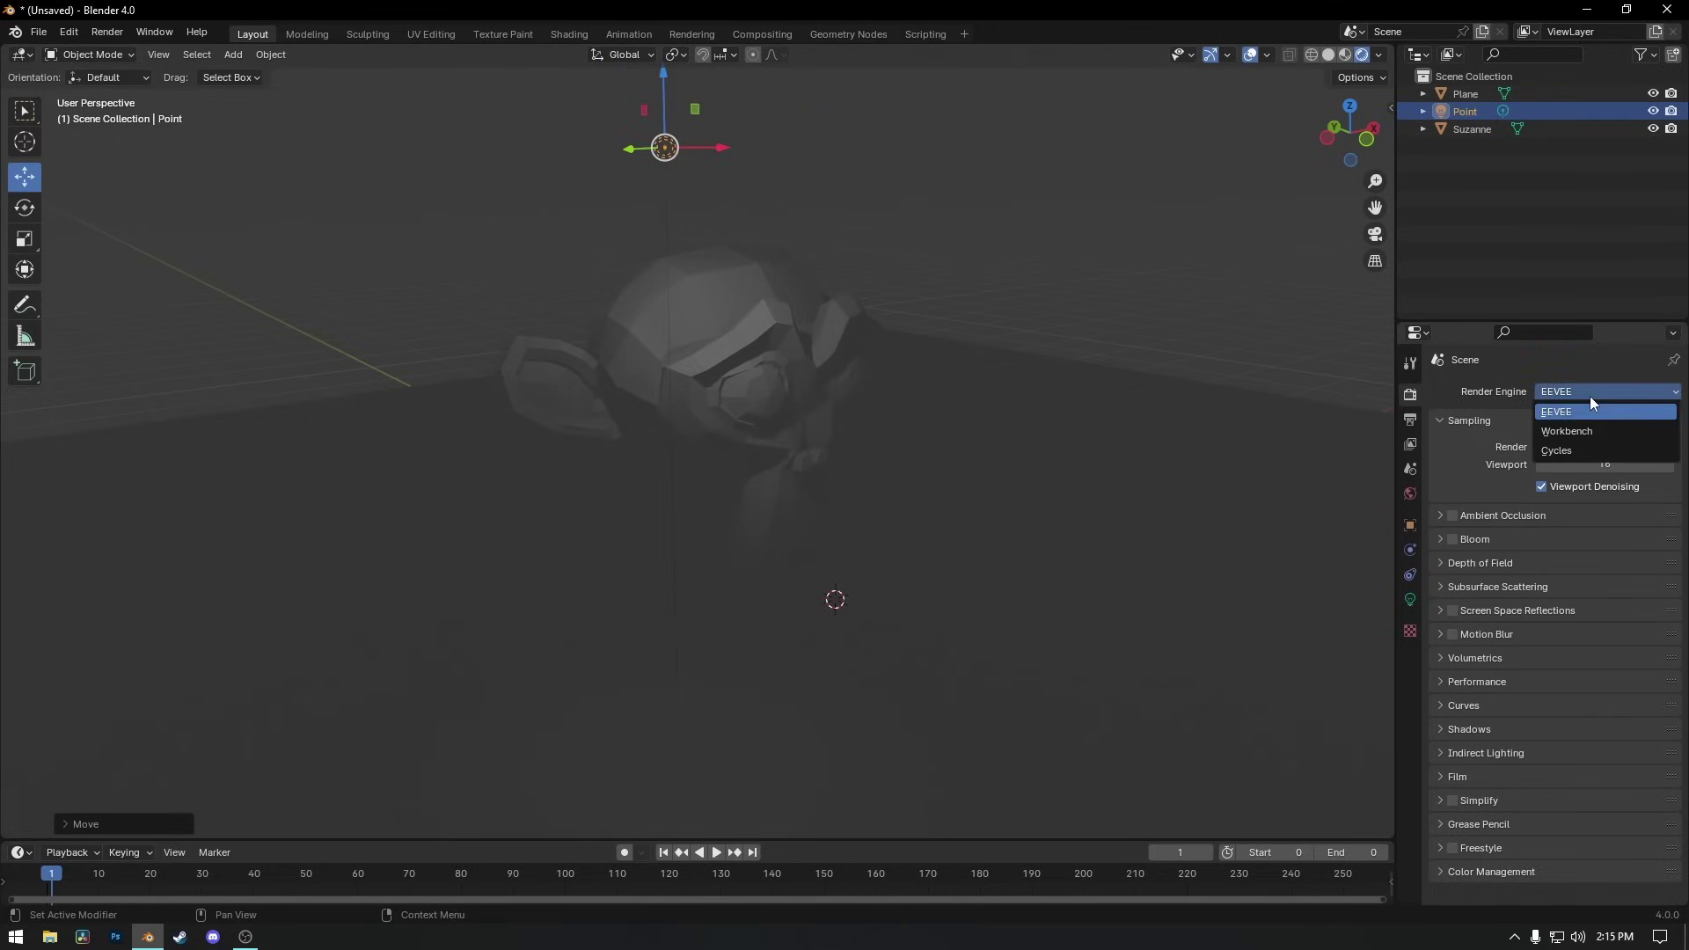
left_click(1564, 452)
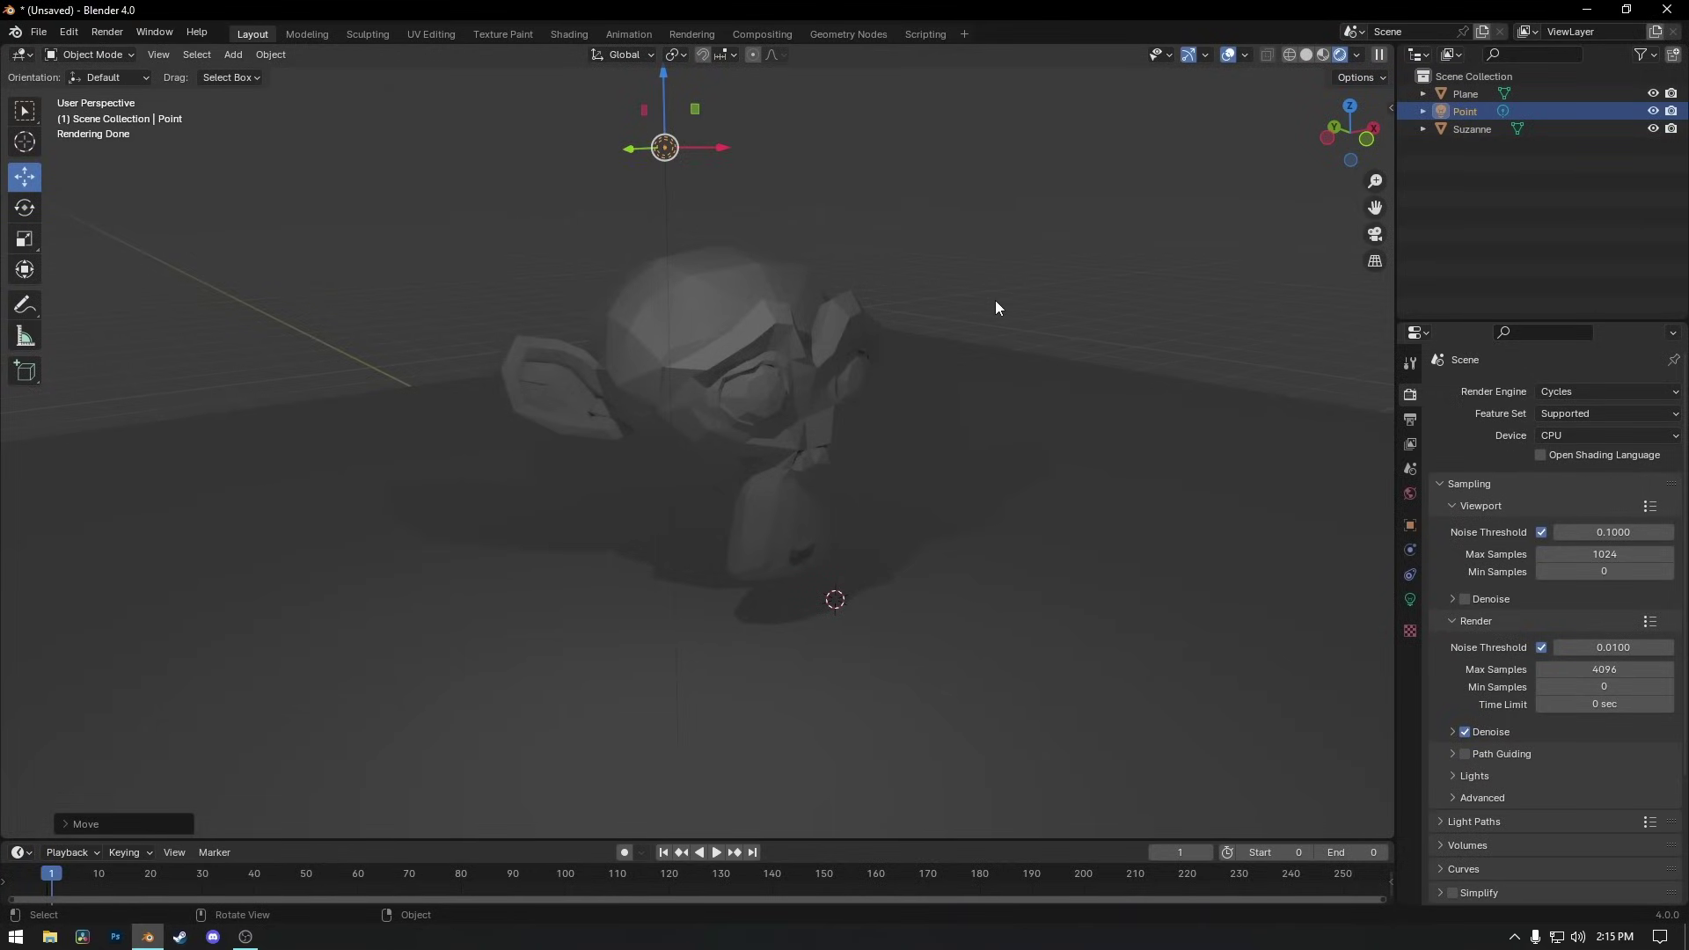
middle_click_drag(995, 304, 570, 288)
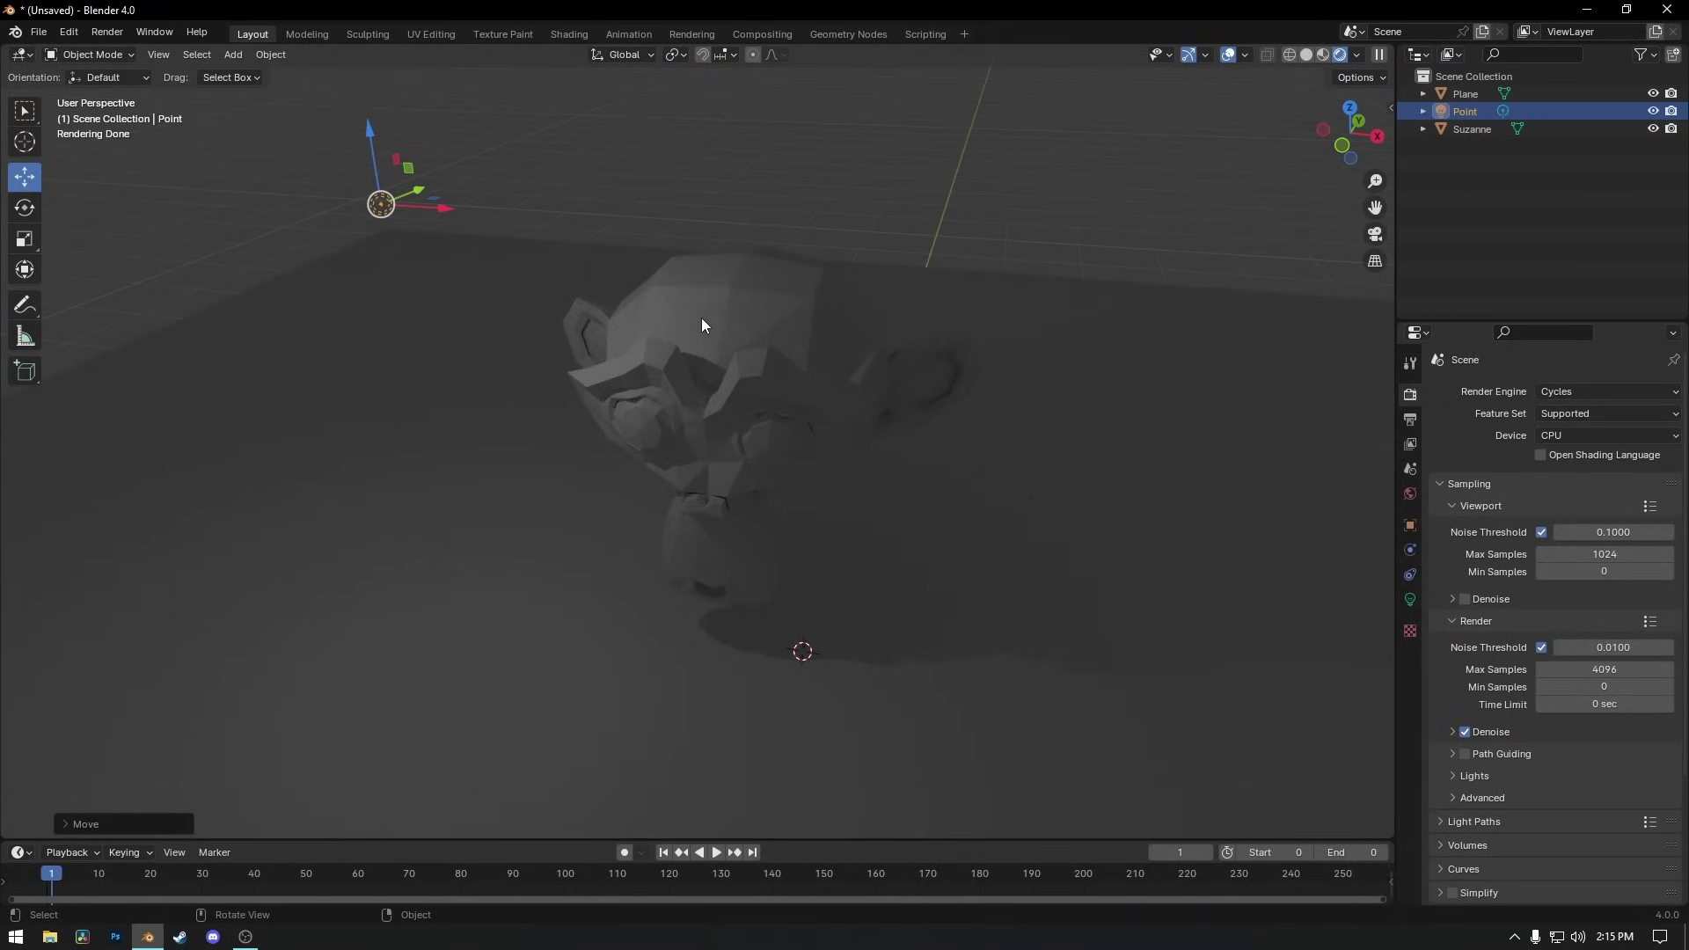
left_click(1587, 392)
left_click(1573, 410)
middle_click_drag(686, 610, 719, 573)
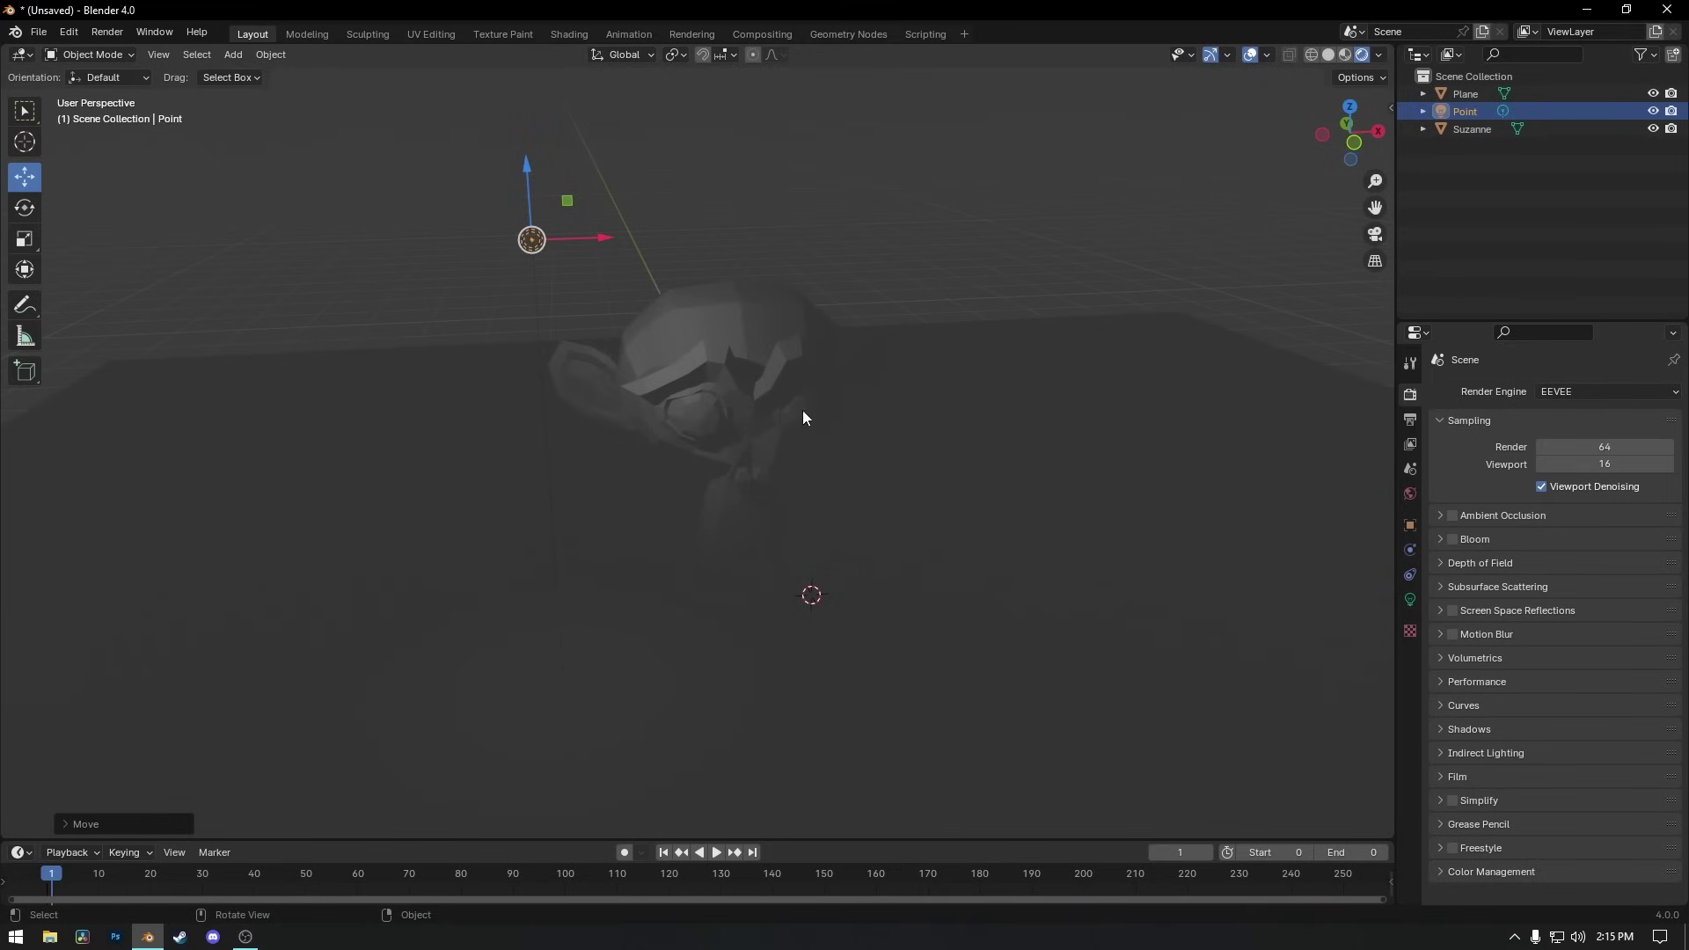
left_click(1560, 396)
left_click(1578, 458)
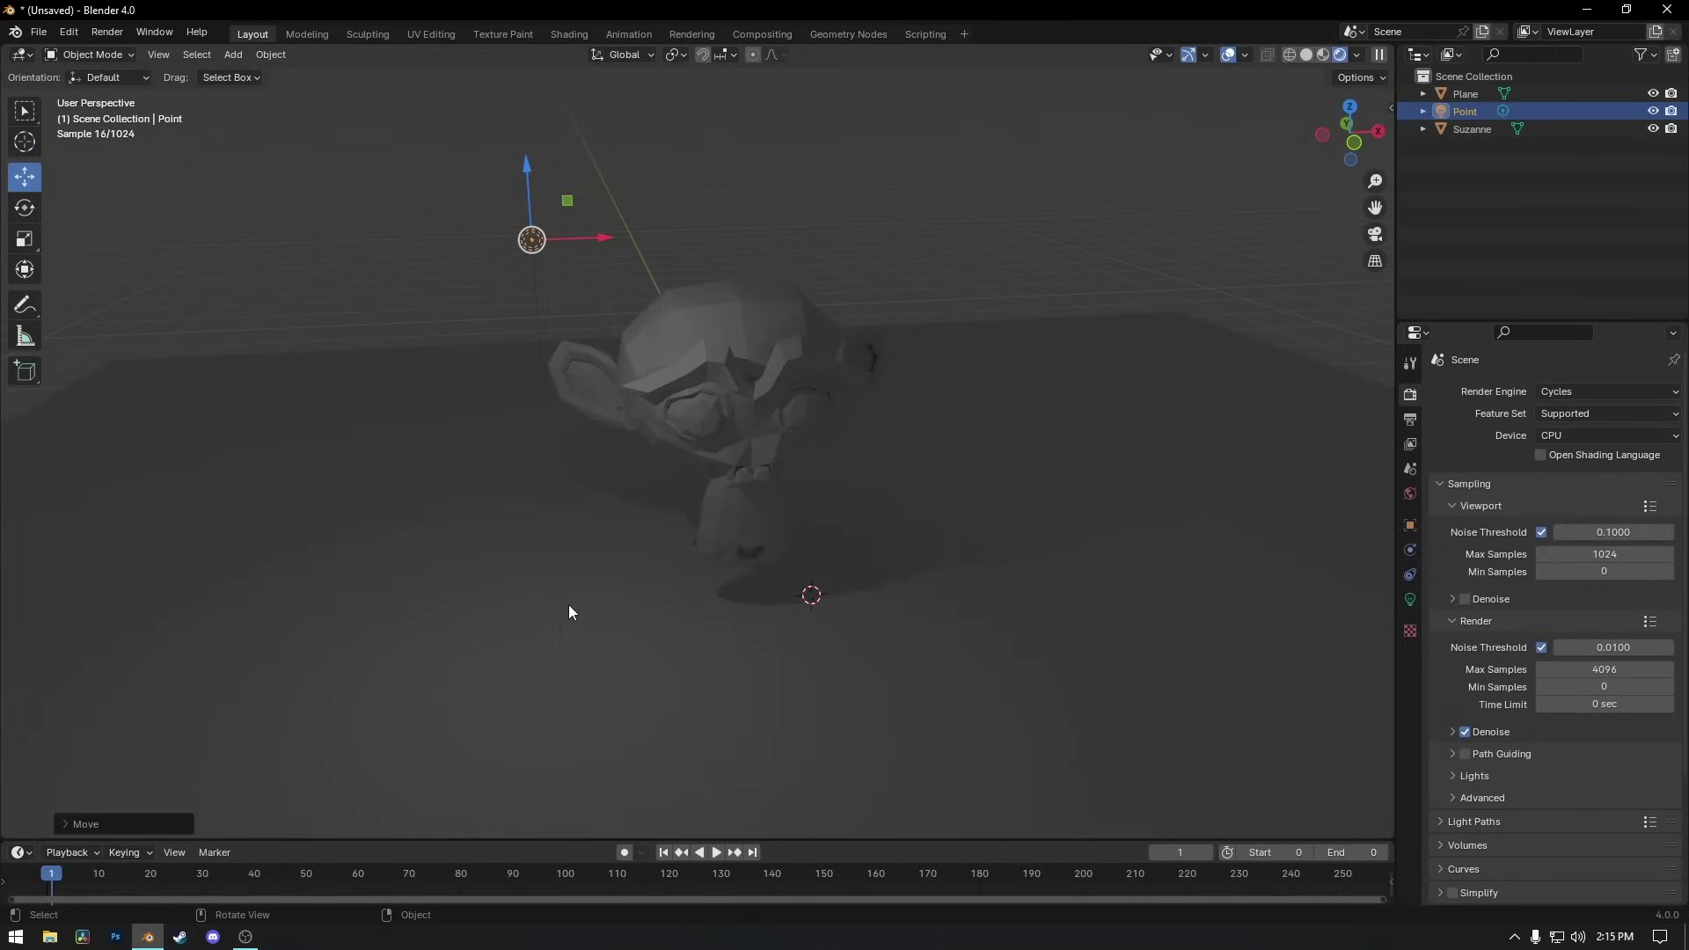
middle_click_drag(661, 672, 924, 569)
middle_click_drag(611, 532, 520, 513)
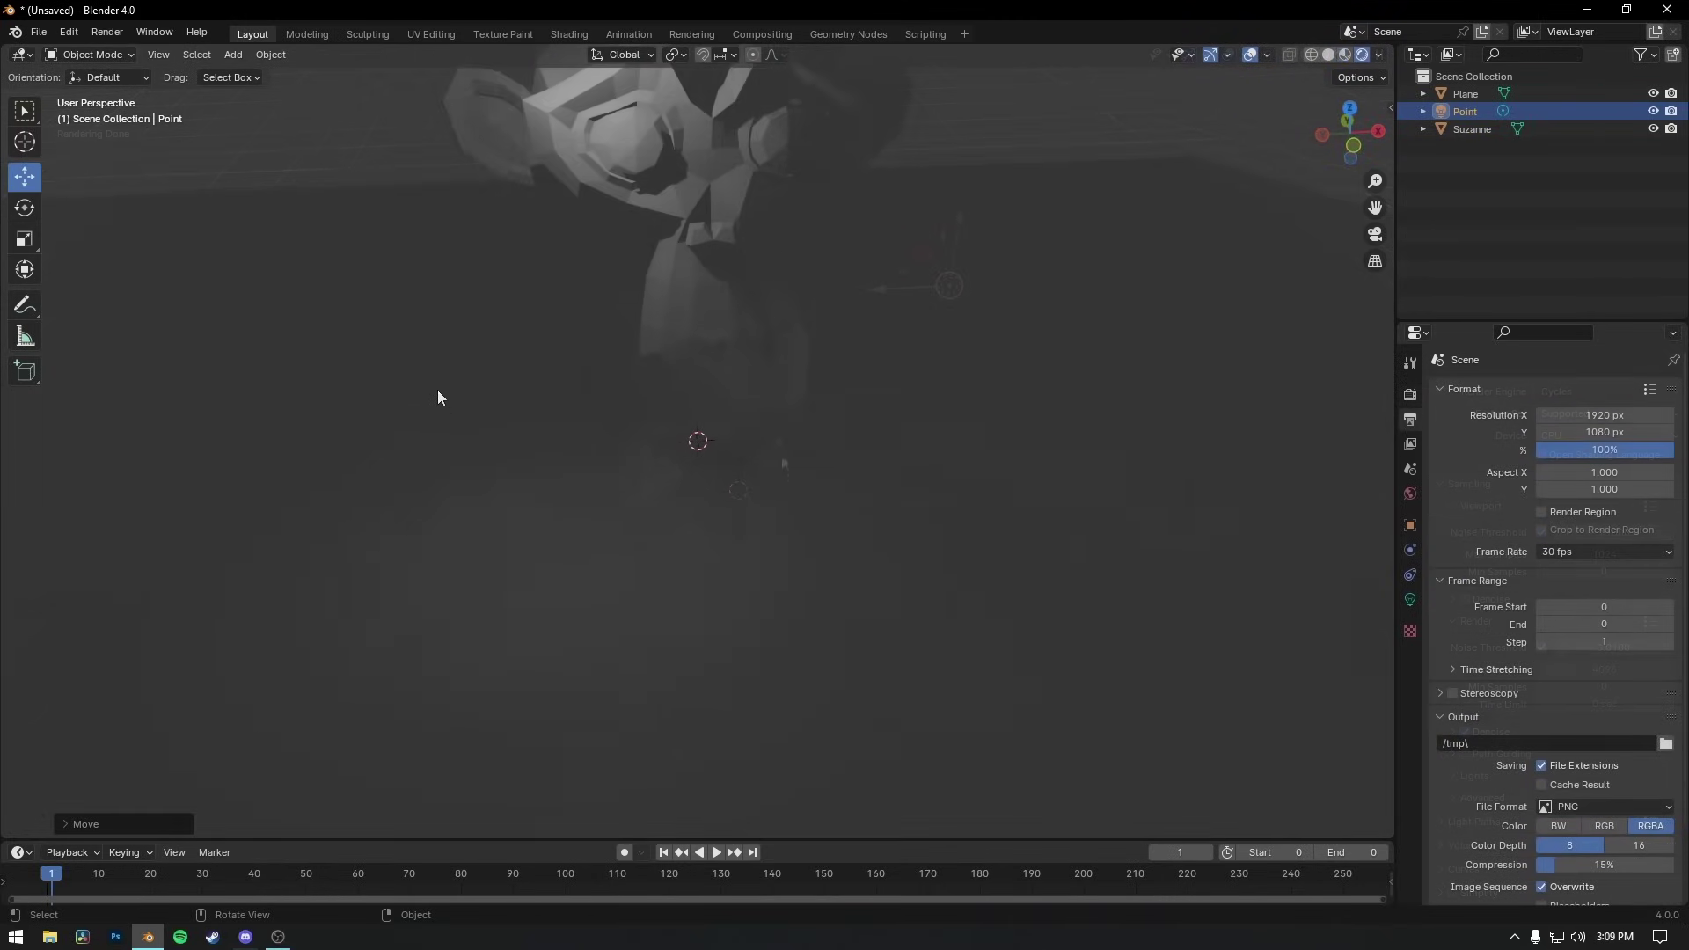
Add a Camera object to the scene.
middle_click_drag(437, 389, 425, 535)
left_click(233, 55)
left_click(276, 331)
Move the camera along Y and Z, then view the scene through it.
middle_click_drag(739, 651, 339, 538)
key("g")
key("y")
key("z")
left_click(1294, 226)
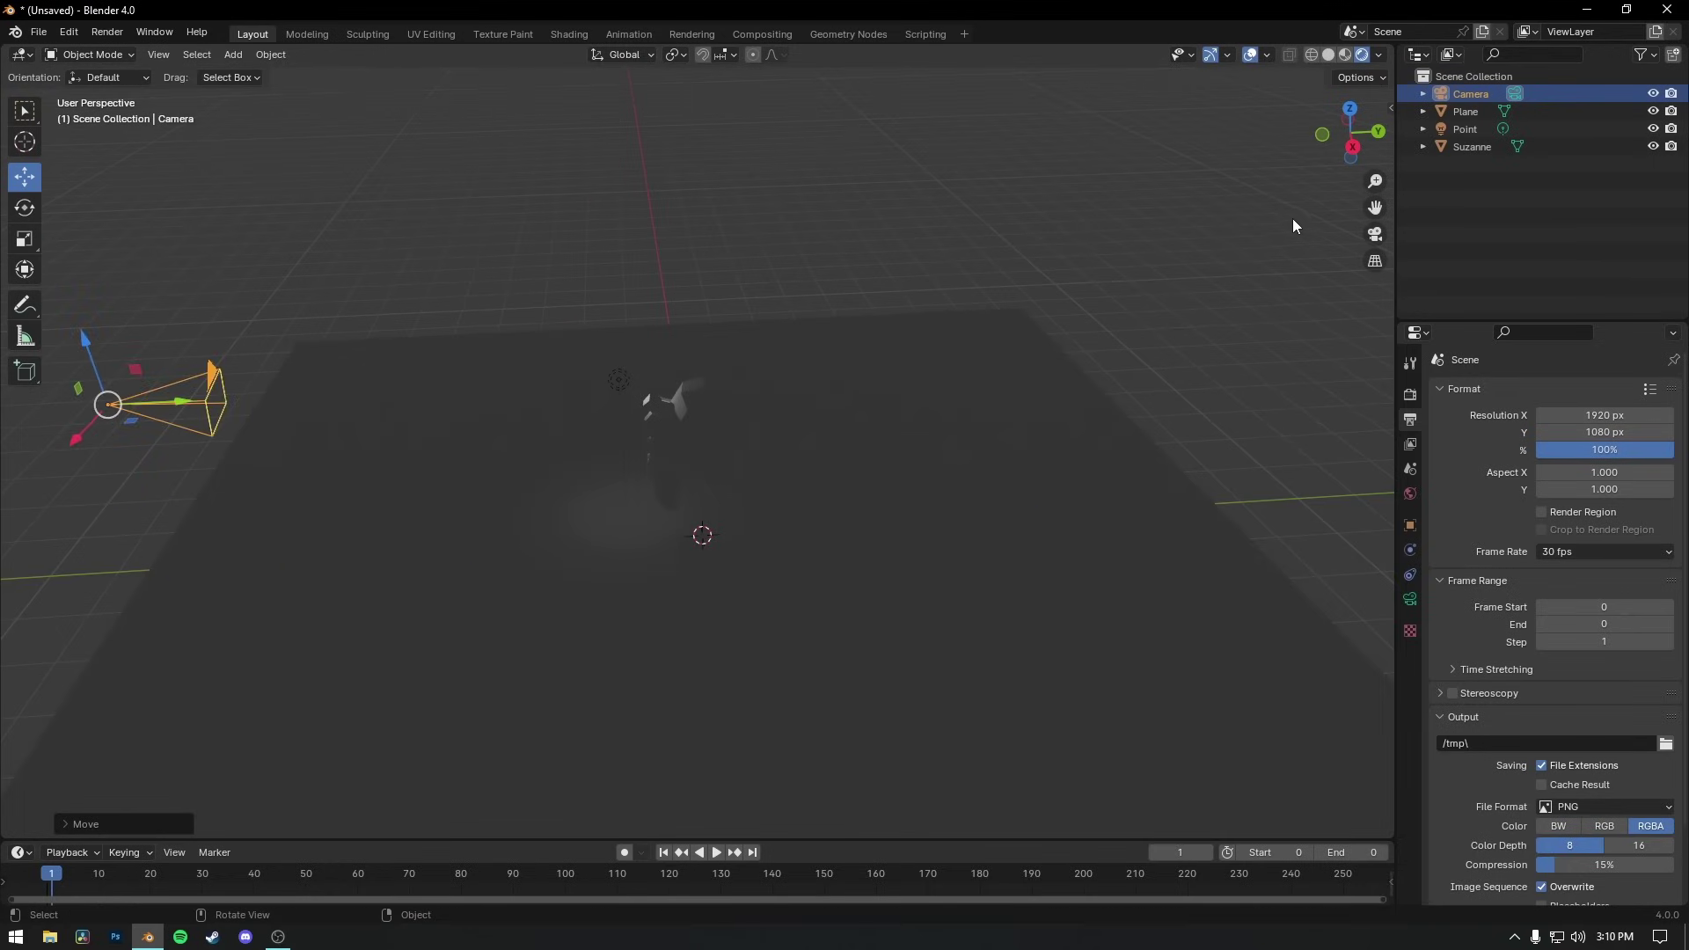
left_click(1376, 234)
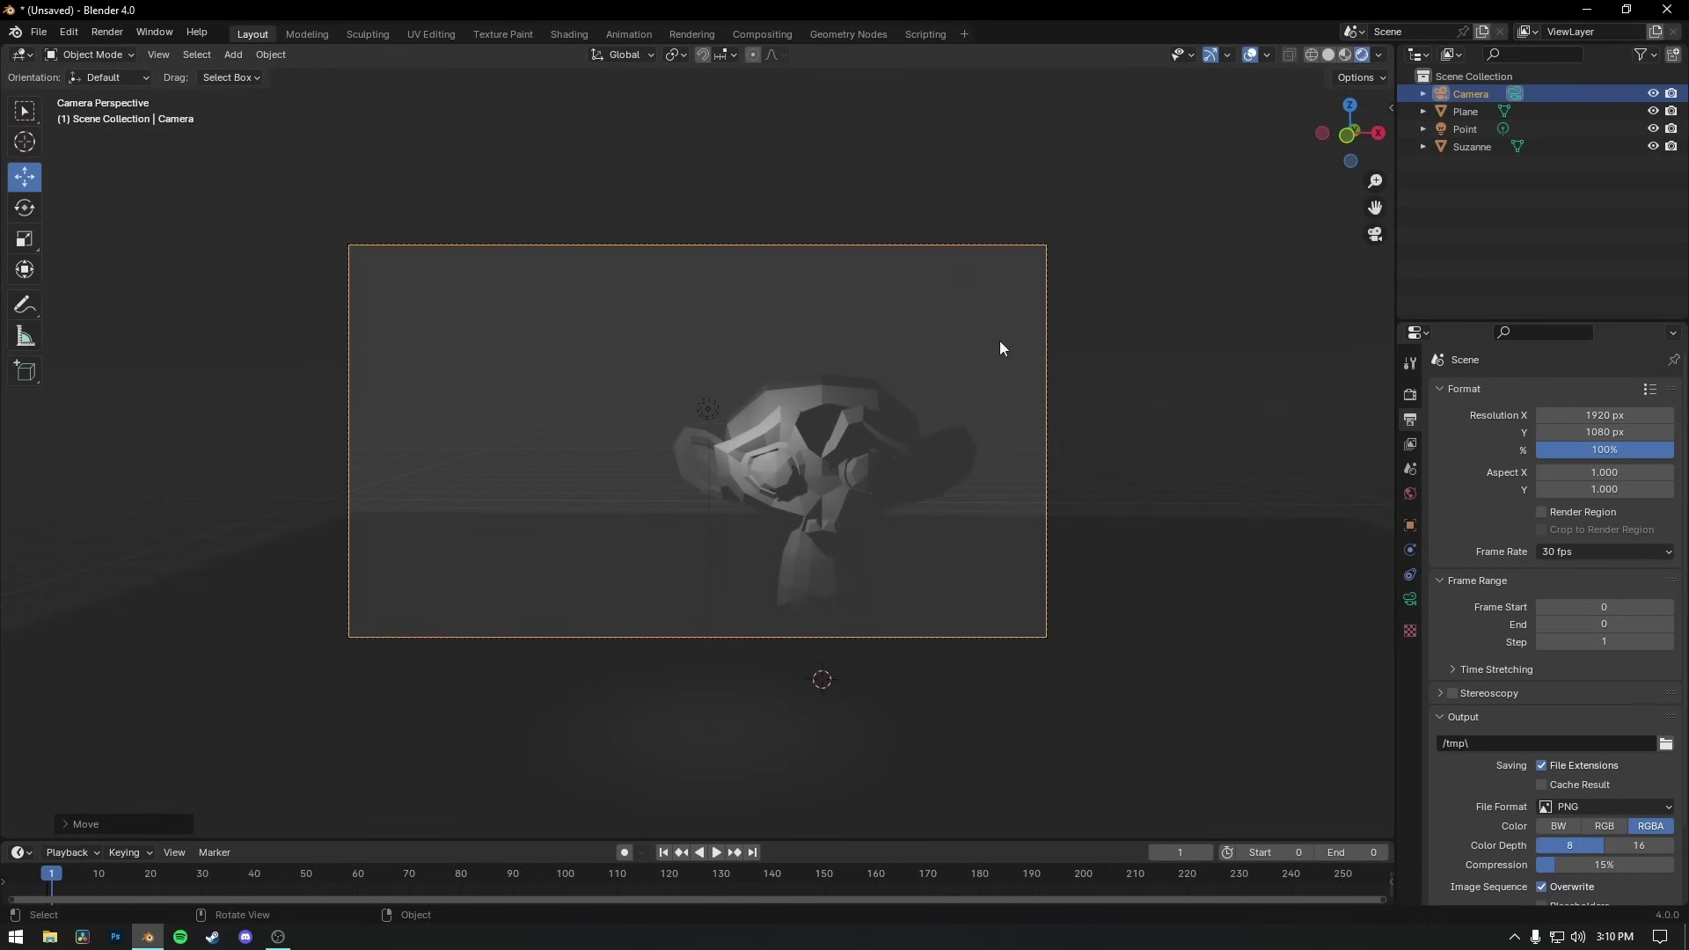
Enable Lock Camera to View in the sidebar and orbit to centre Suzanne in the shot.
left_click(1391, 107)
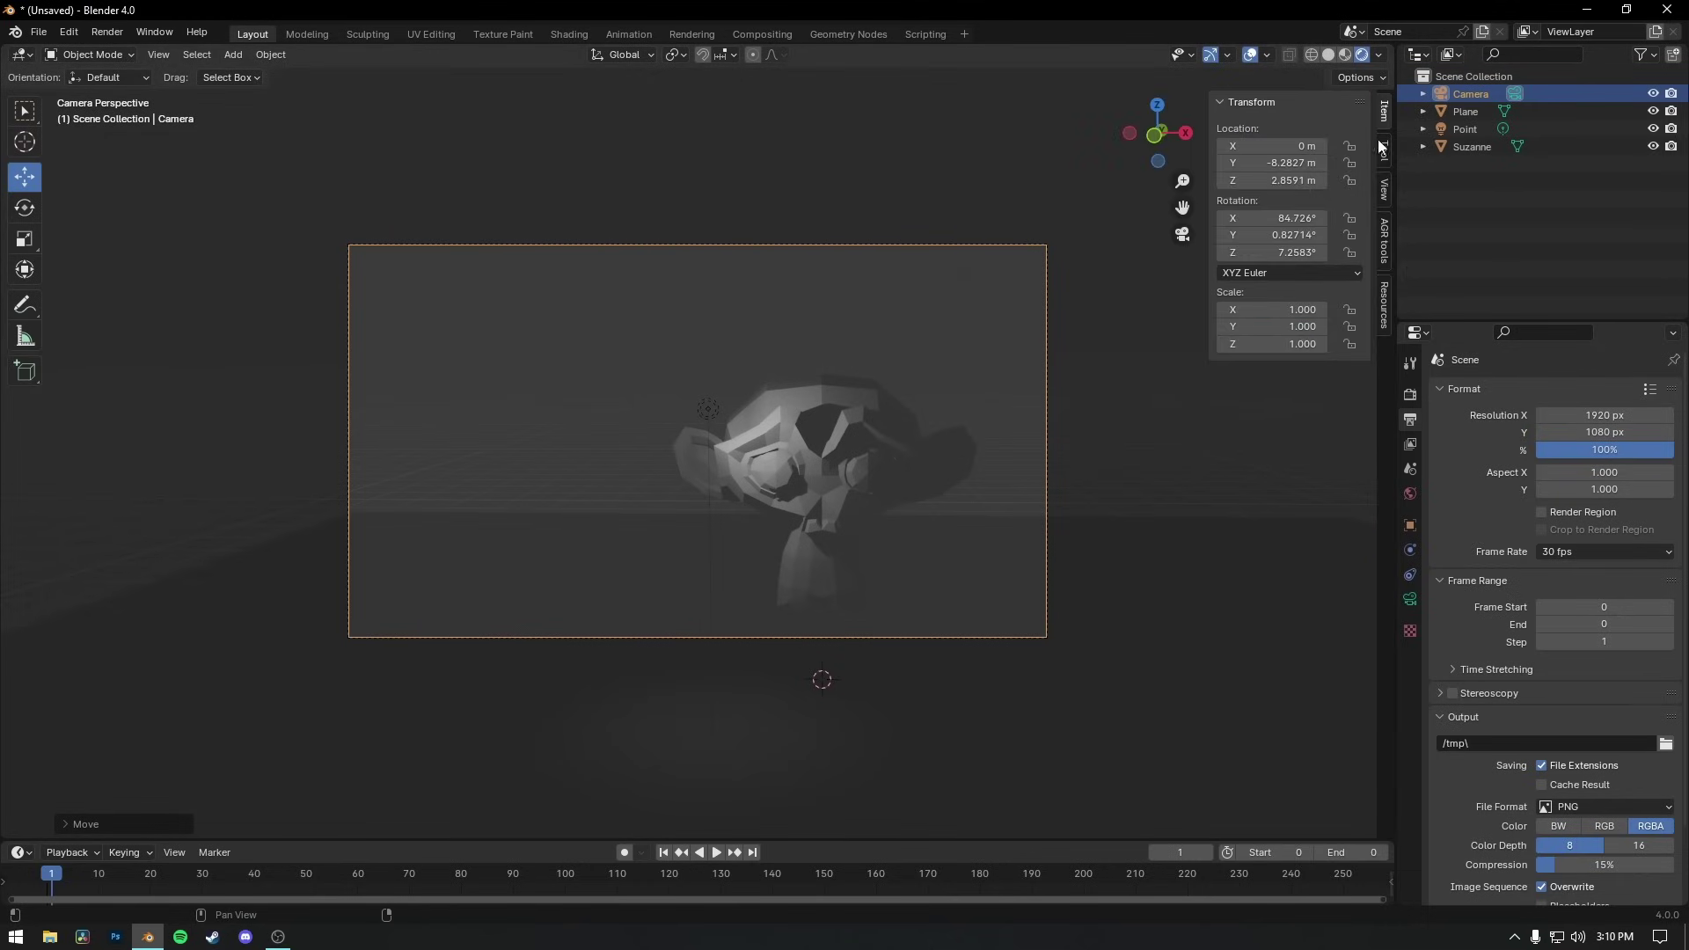
scroll(1390, 273, "down", 2)
left_click(1286, 322)
middle_click_drag(941, 466, 824, 417)
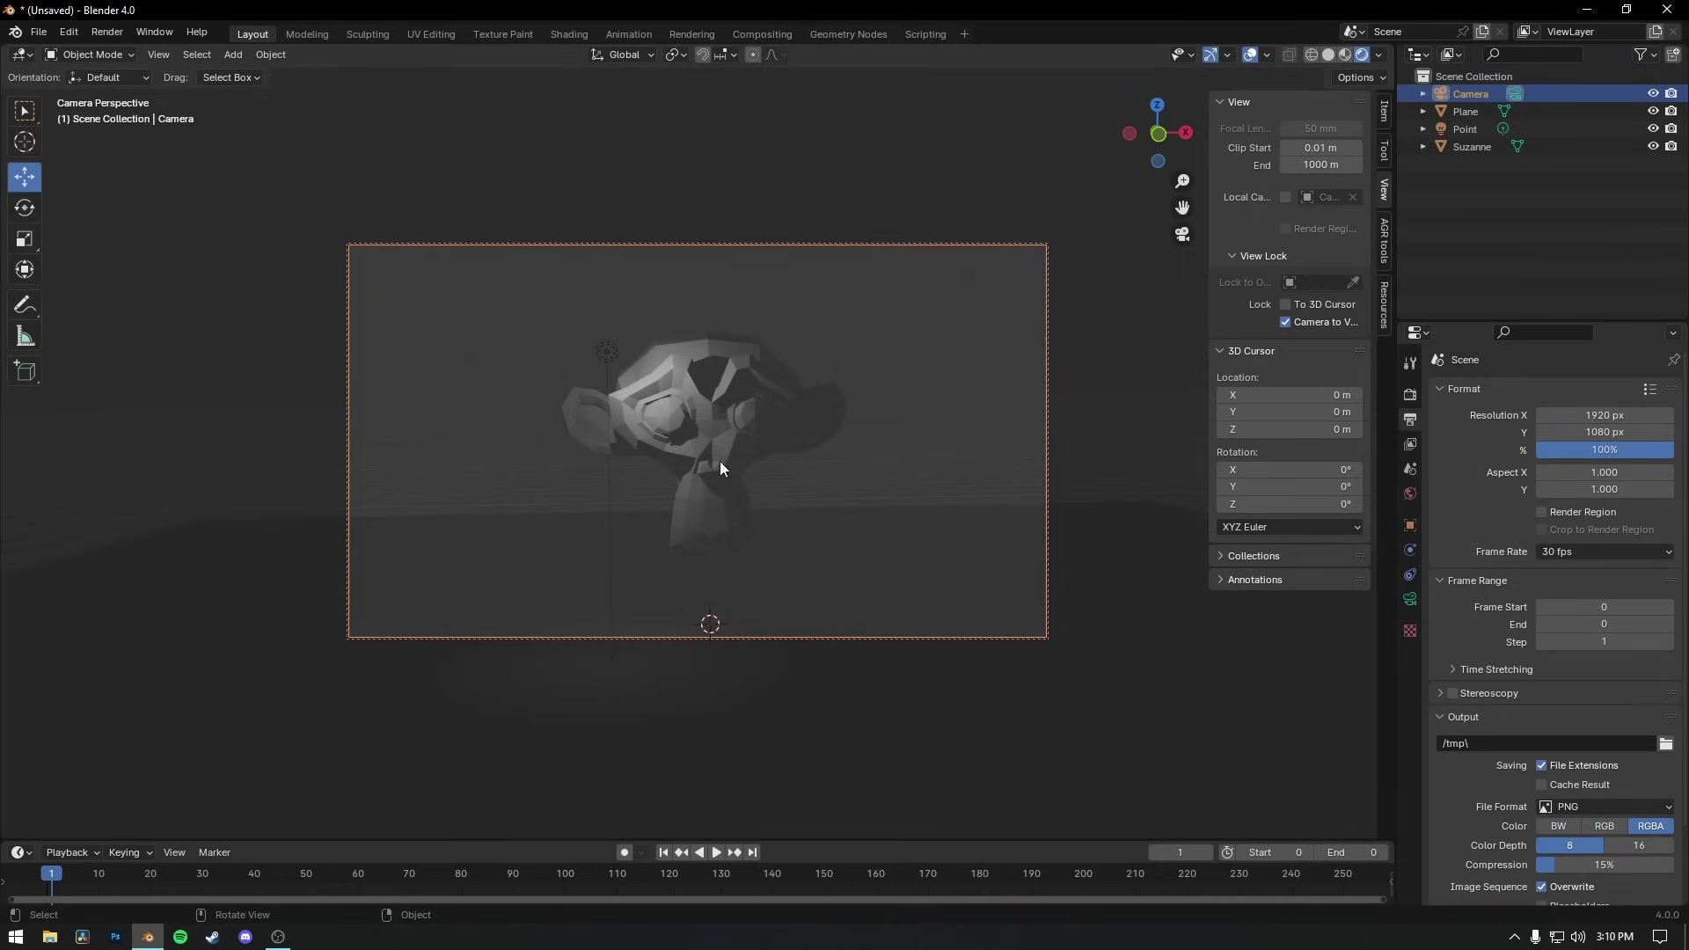
Place a second point light, Point.001, above the scene and lower it along Z.
key("g")
left_click(742, 441)
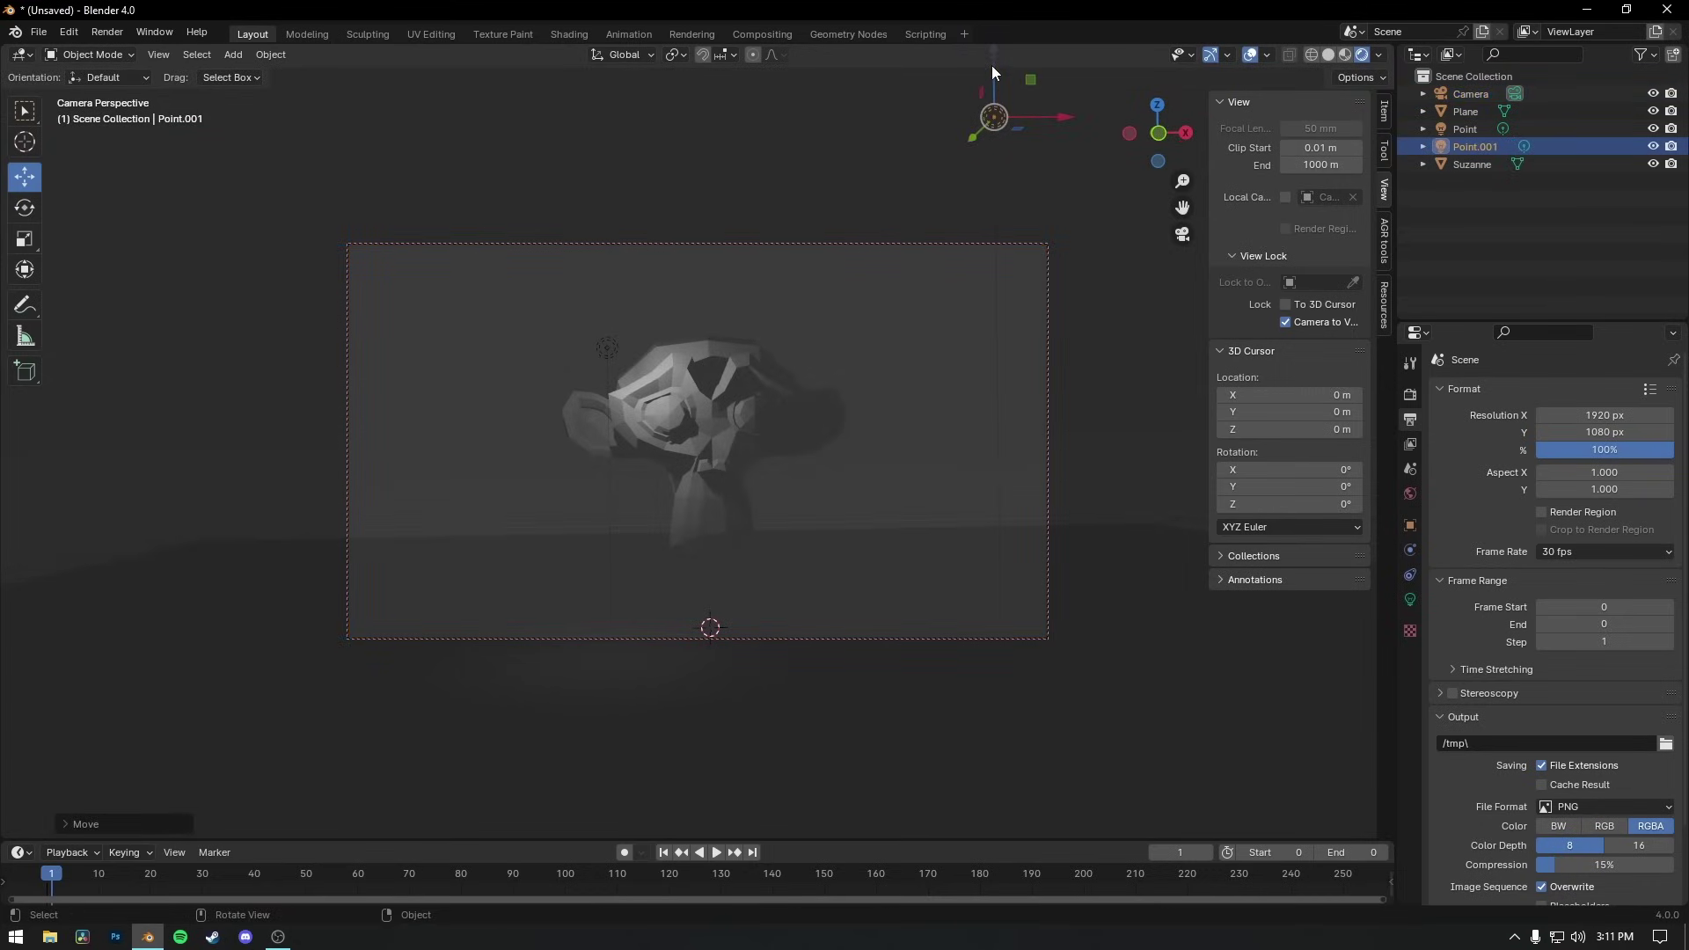
left_click_drag(992, 72, 992, 93)
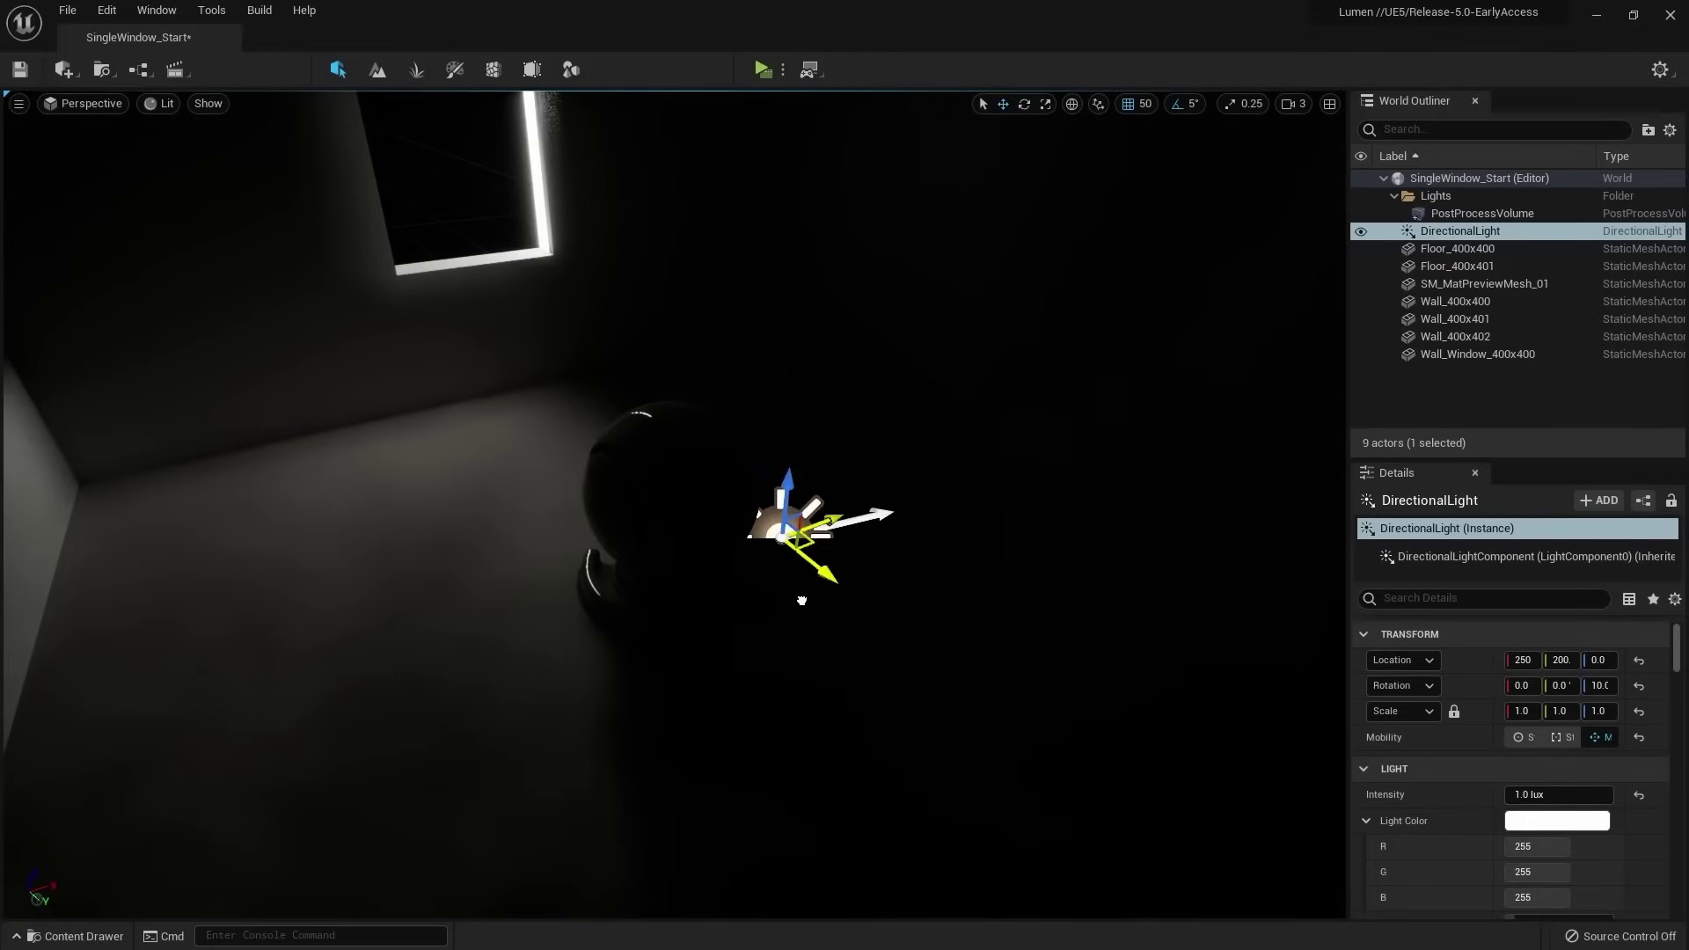
Rotate the DirectionalLight toward the window and enable its Atmosphere Sun Light option.
left_click_drag(821, 215, 819, 299)
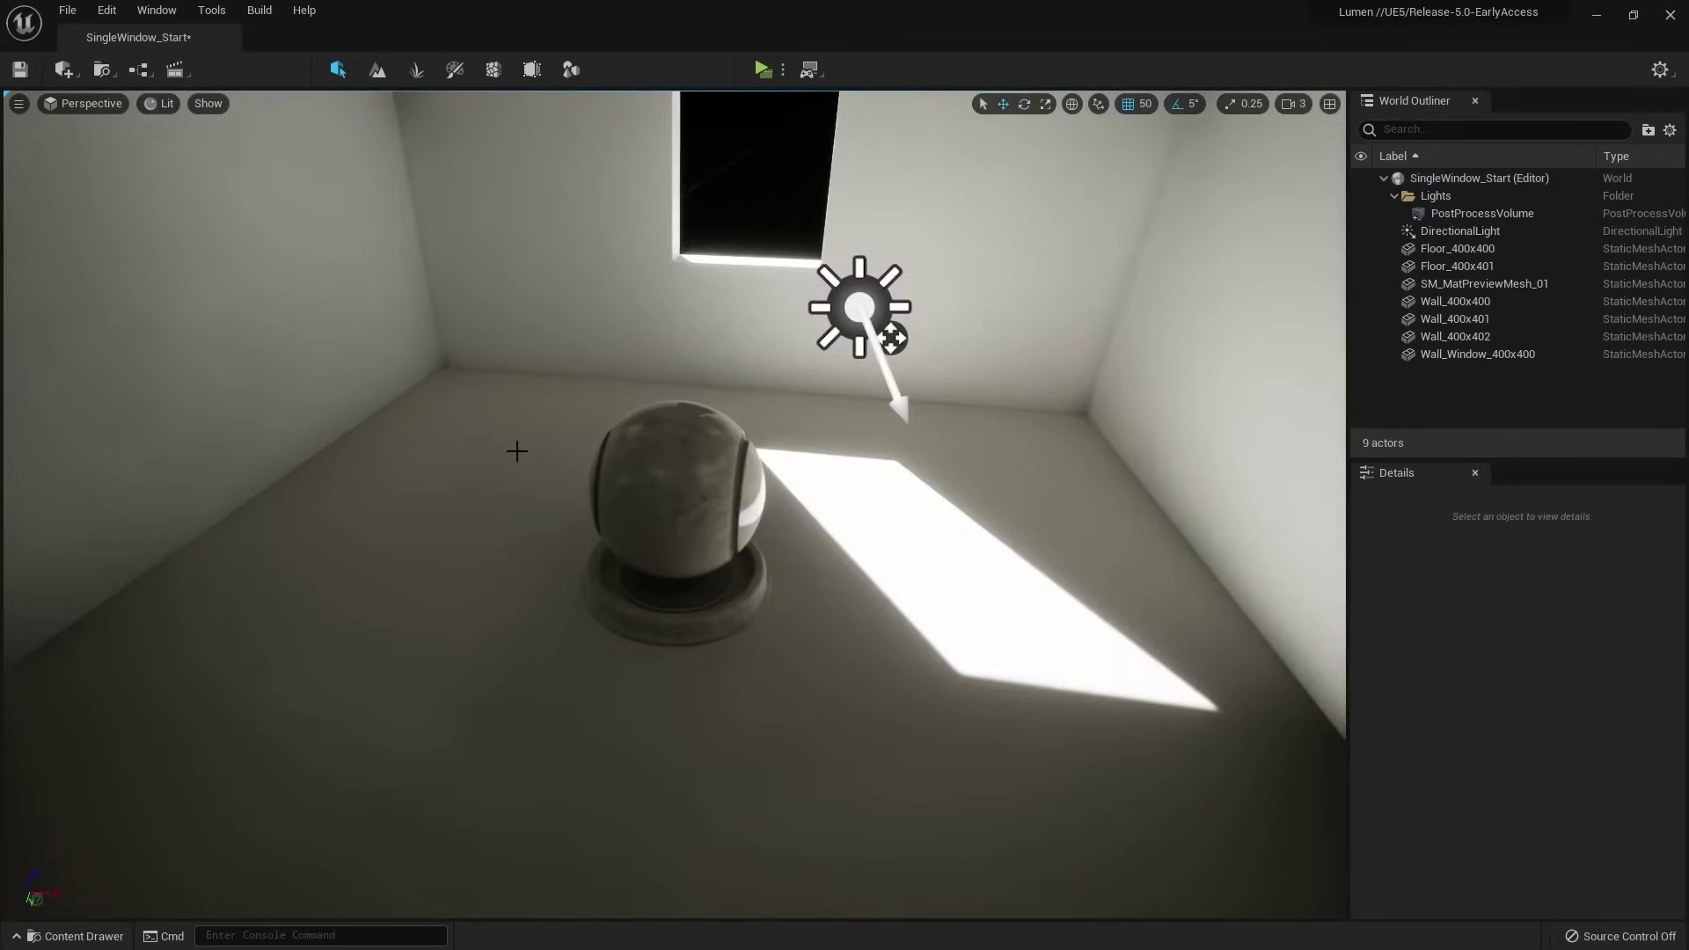
right_click_drag(517, 451, 616, 457)
left_click(819, 279)
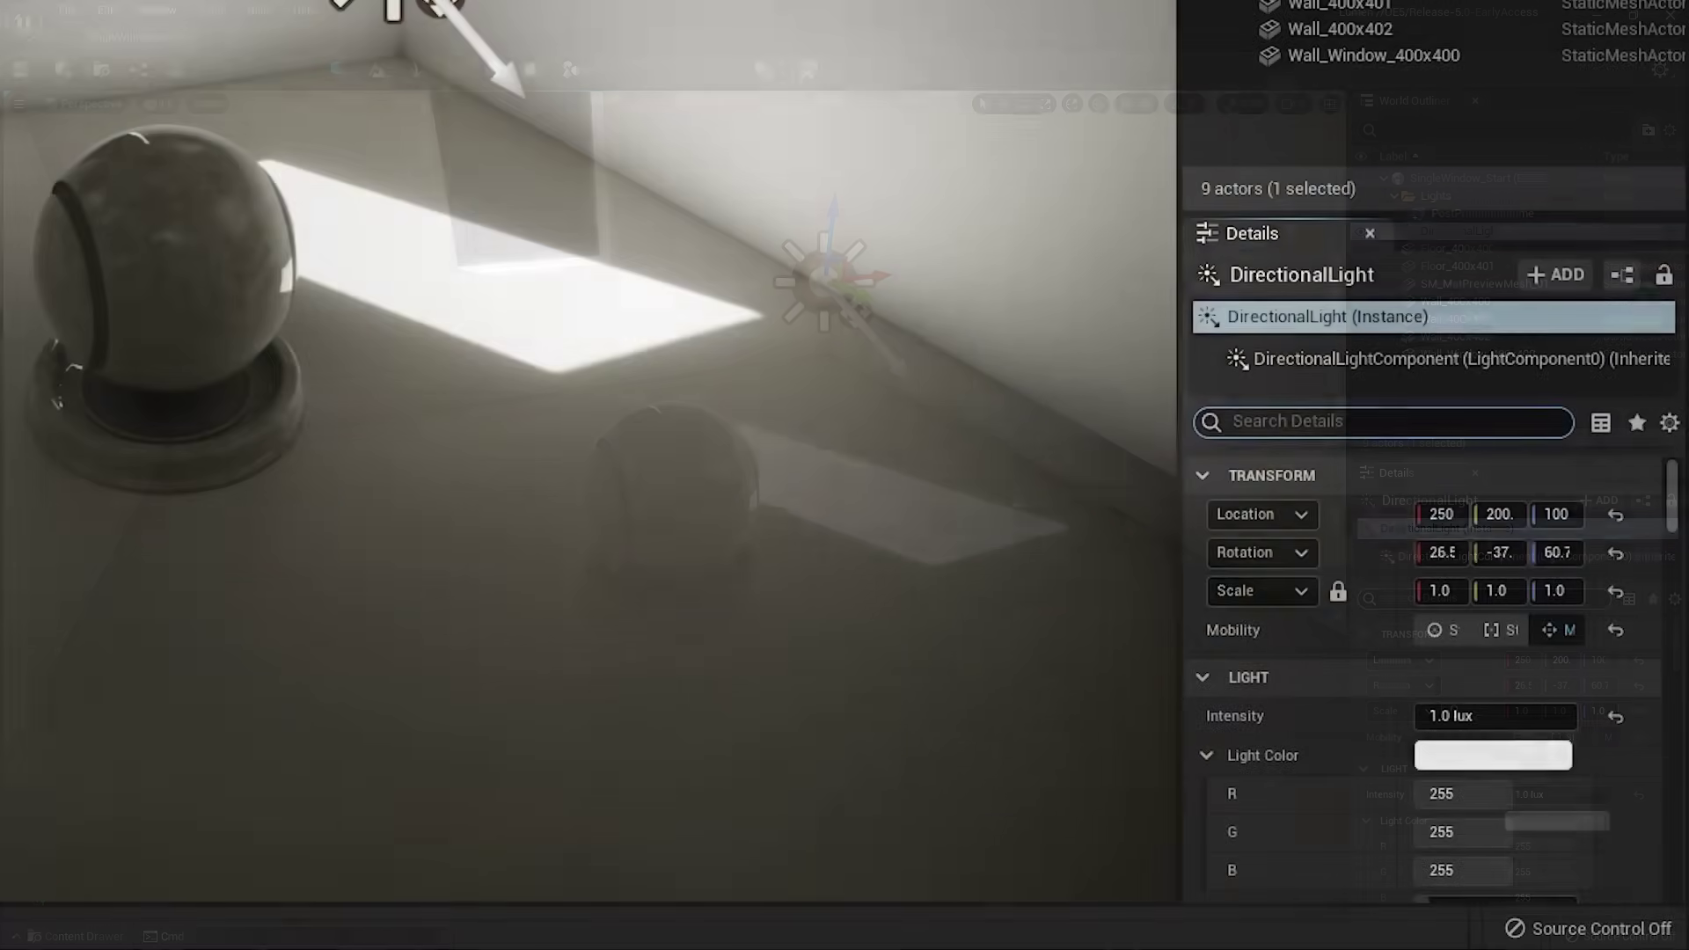
type("atmosph")
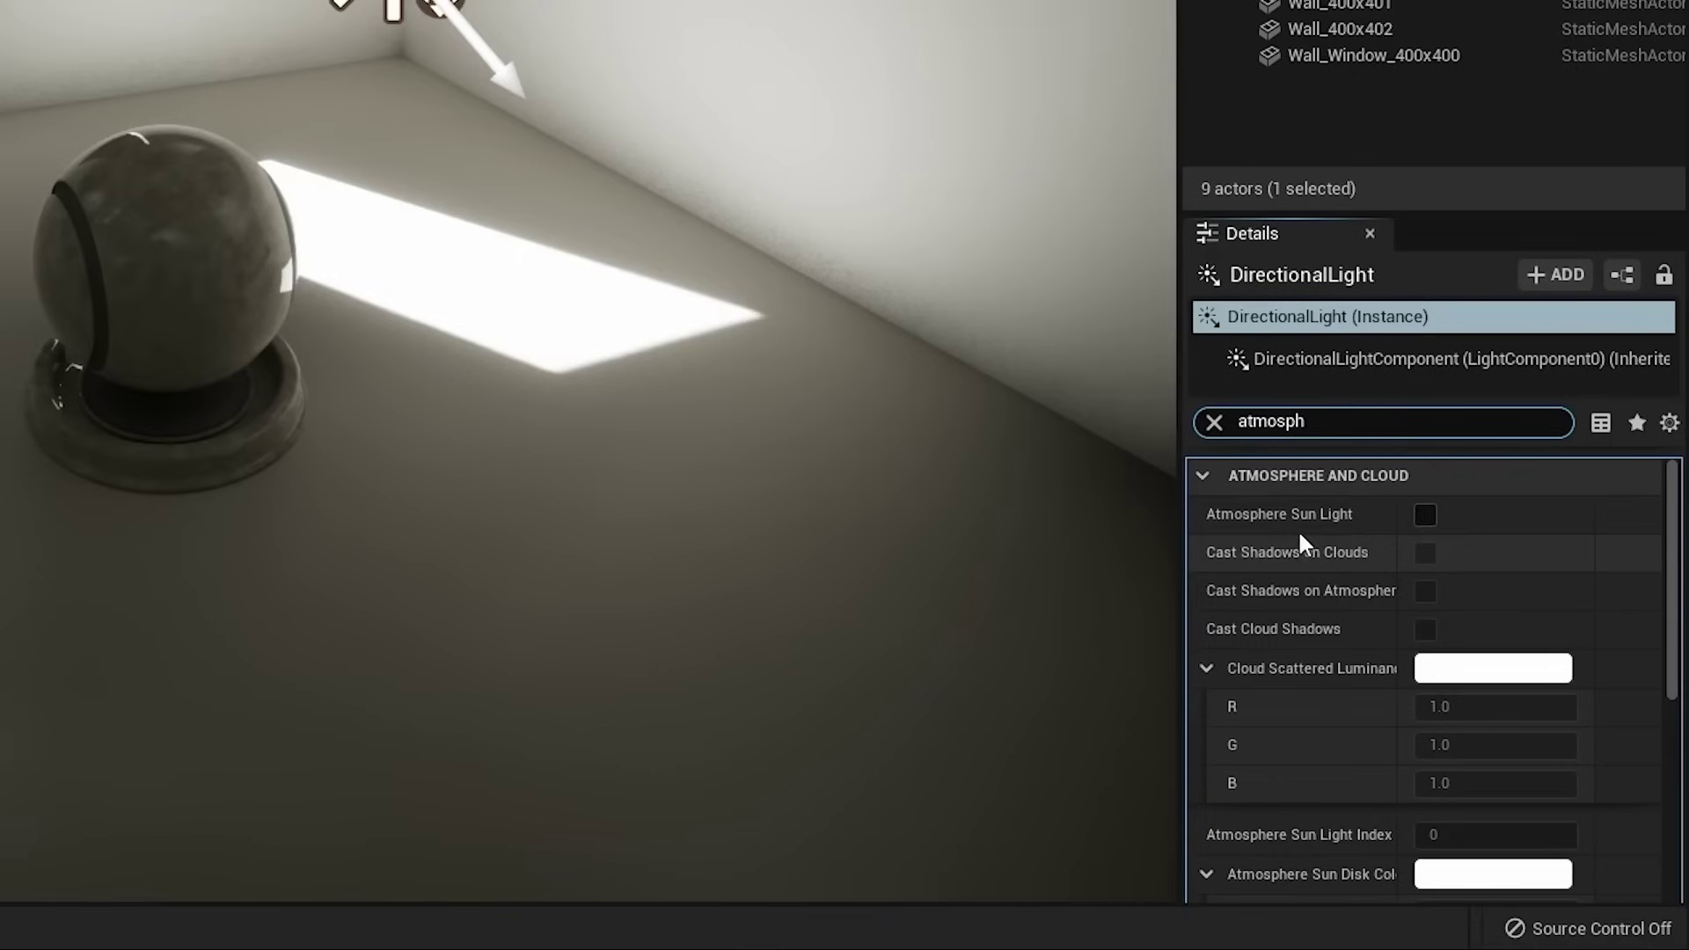
left_click(1425, 515)
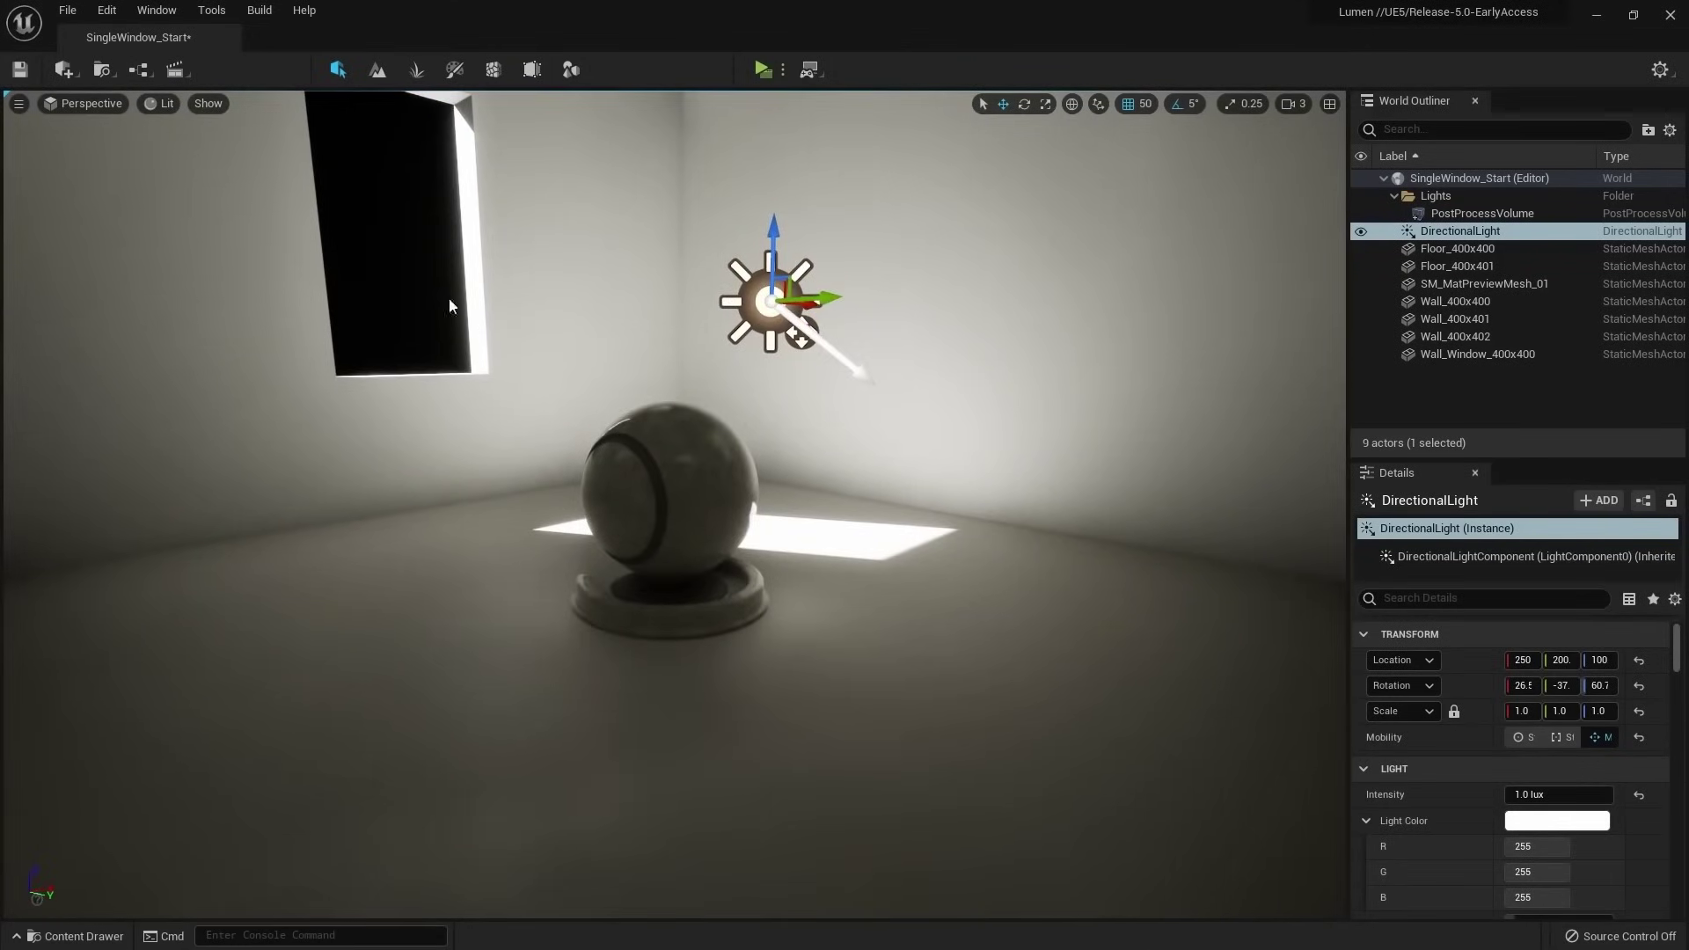
Add a Sky Atmosphere from Quick Add > Visual Effects.
left_click(63, 70)
mouse_move(137, 174)
left_click(348, 201)
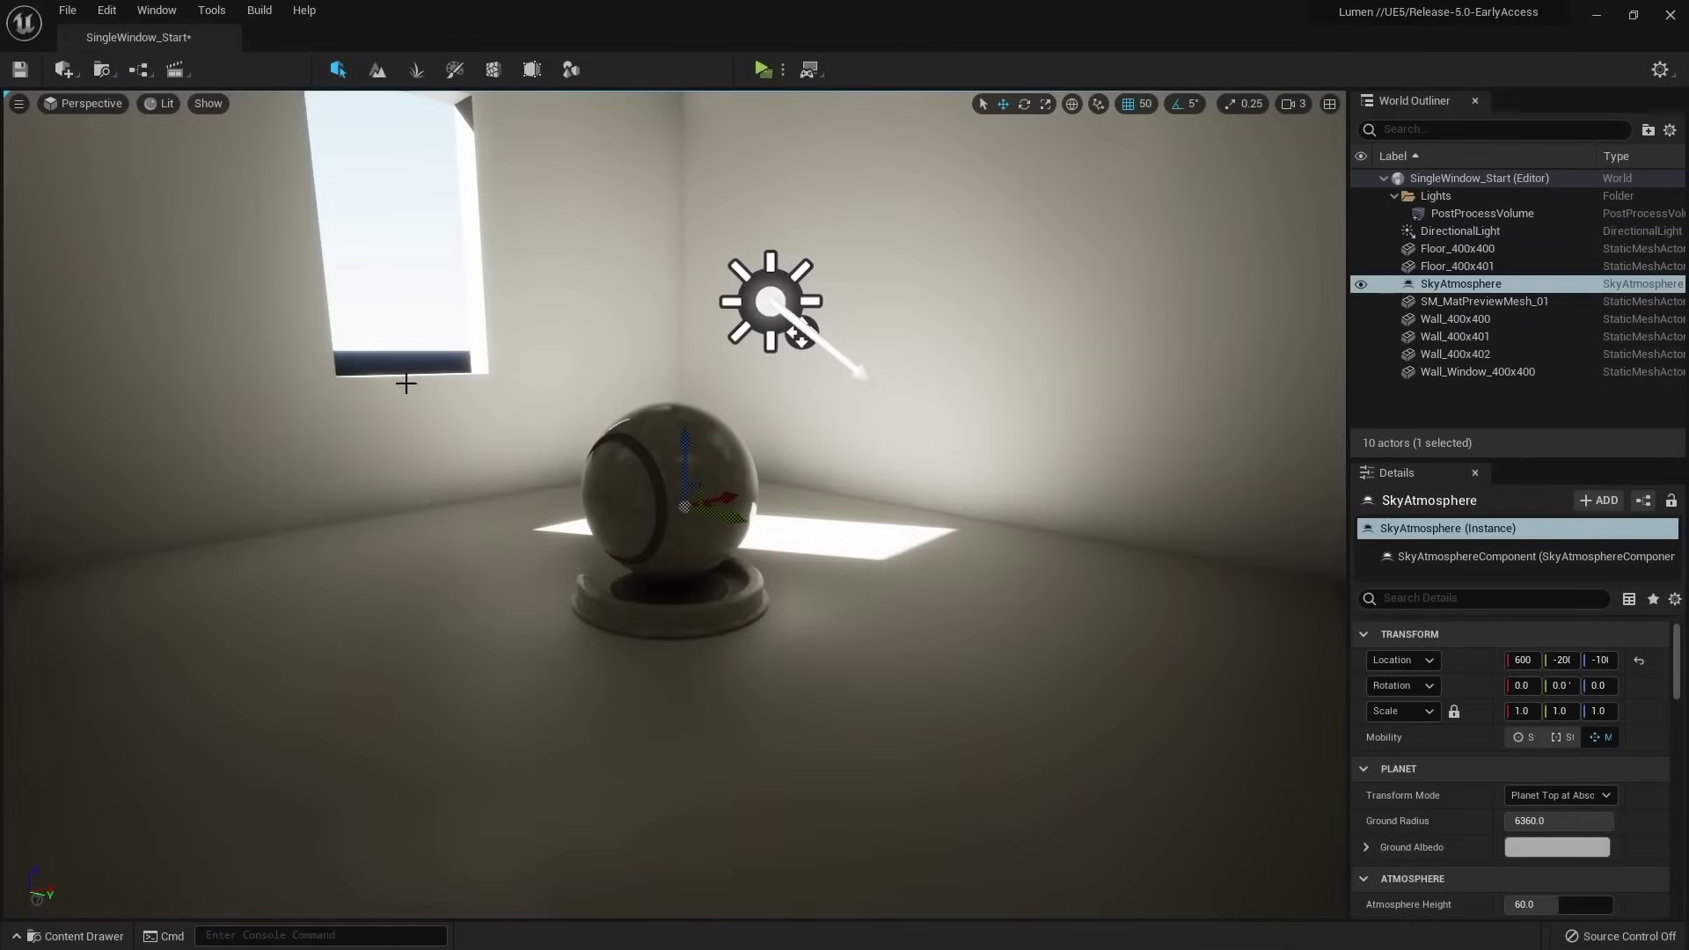
key("Escape")
Adjust the sun's rotation and enable Real Time Capture on the SkyLight.
right_click_drag(511, 431, 746, 281)
left_click(768, 275)
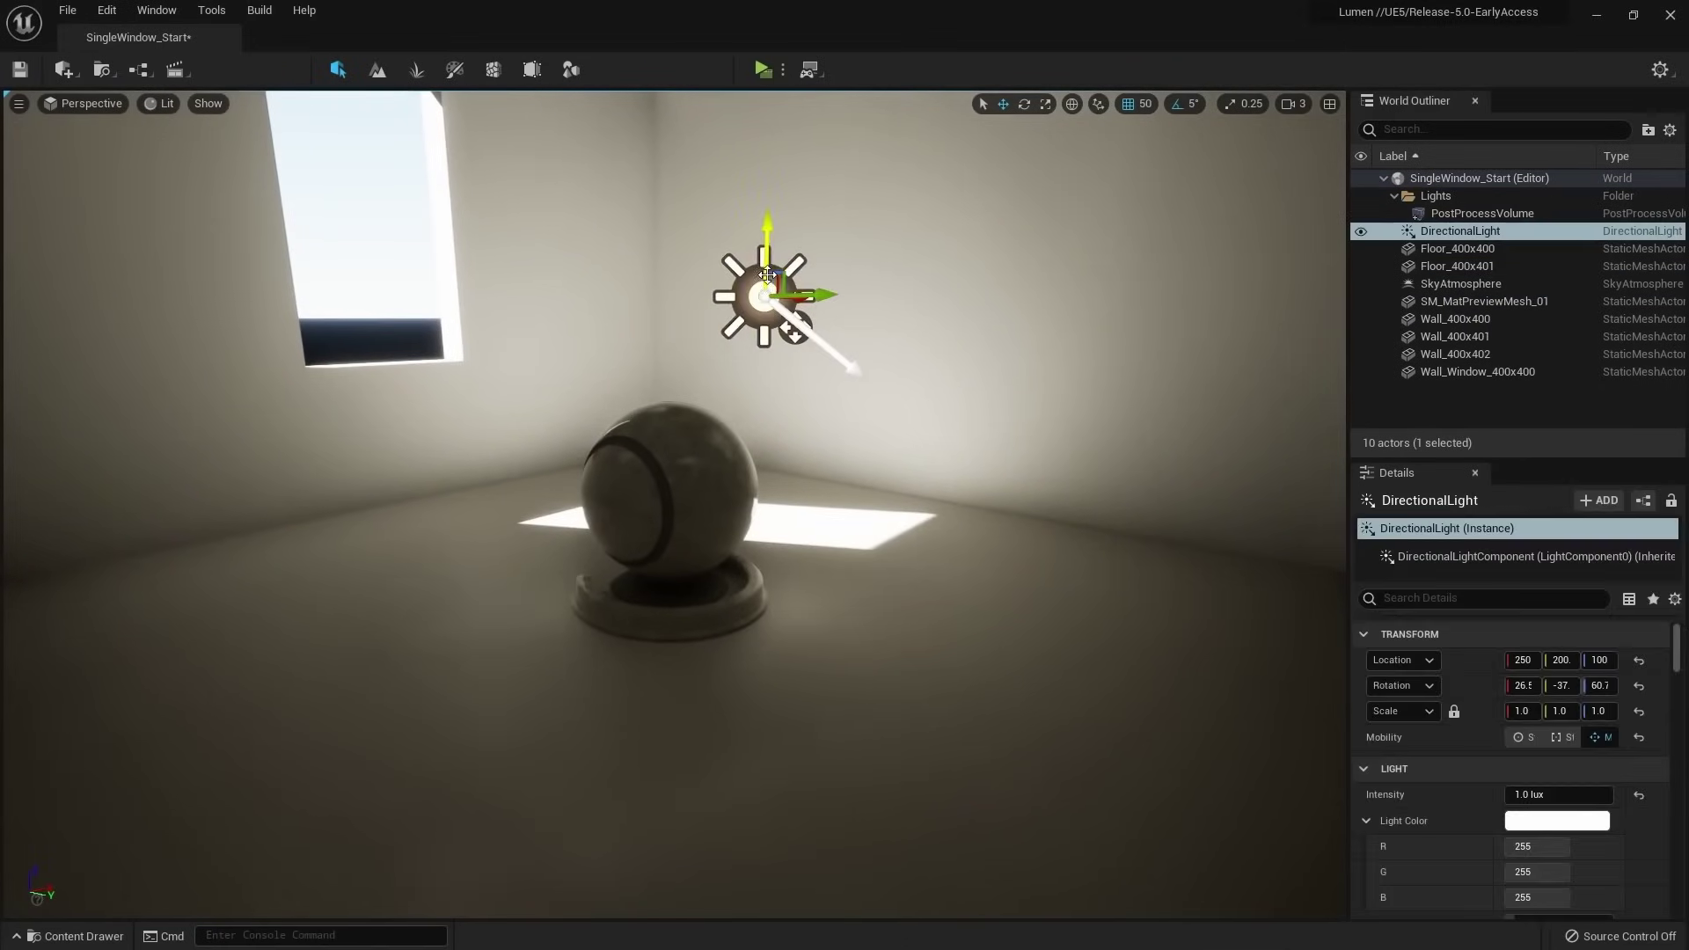
key("e")
left_click_drag(774, 172, 845, 290)
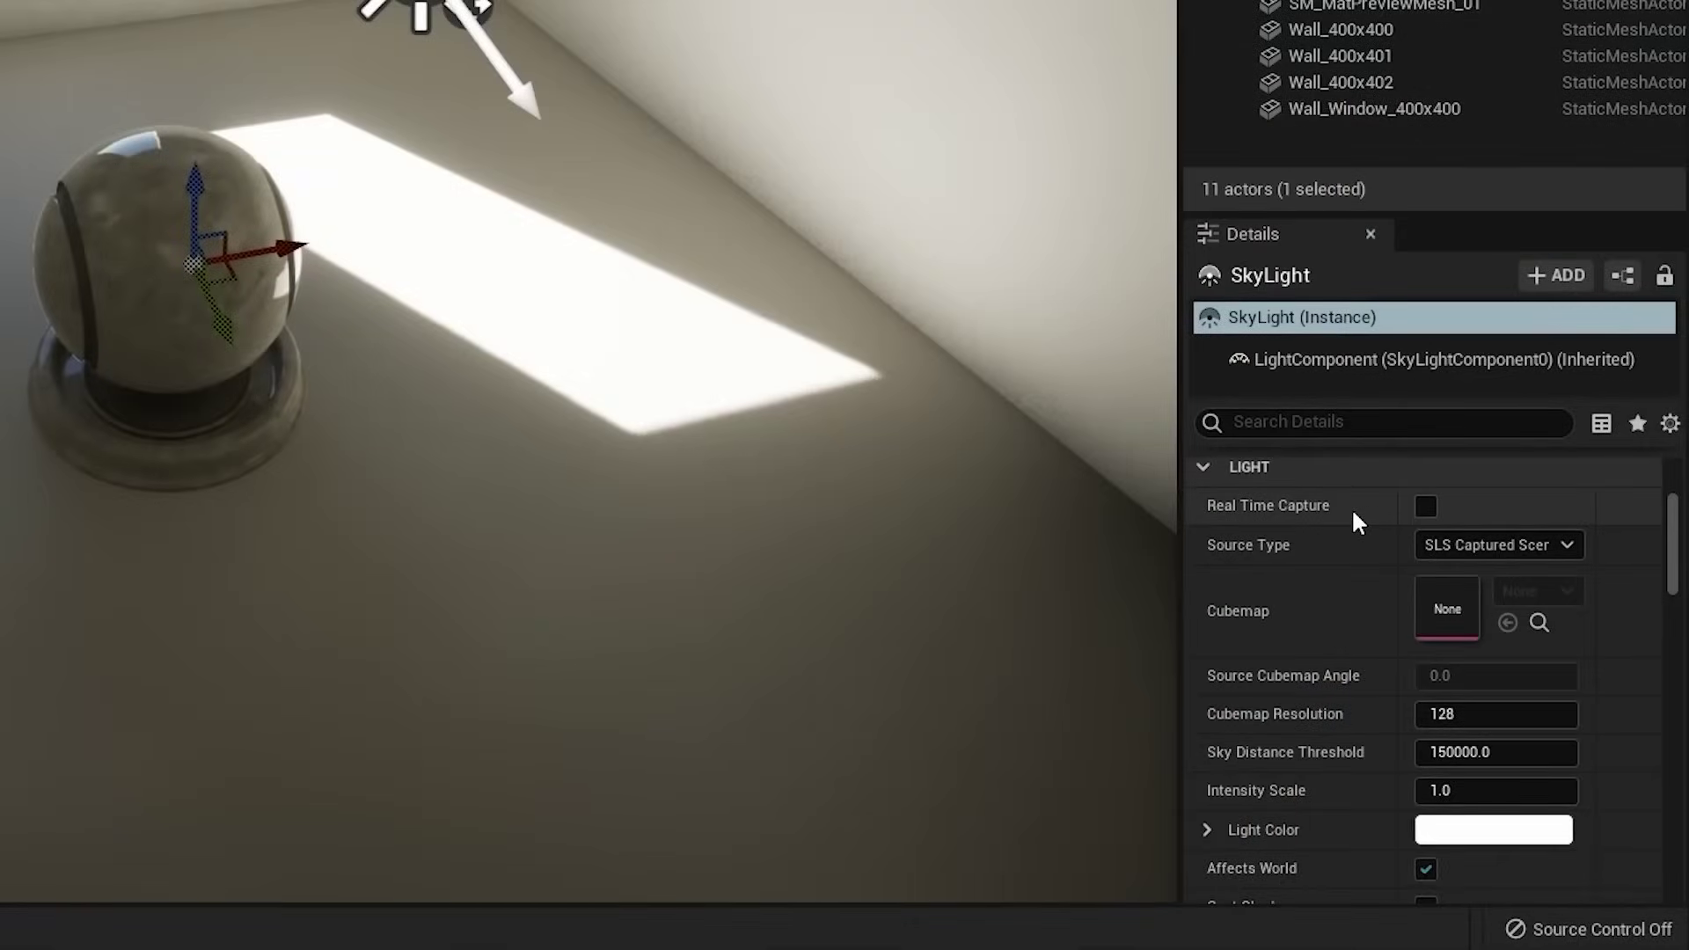
left_click(1426, 507)
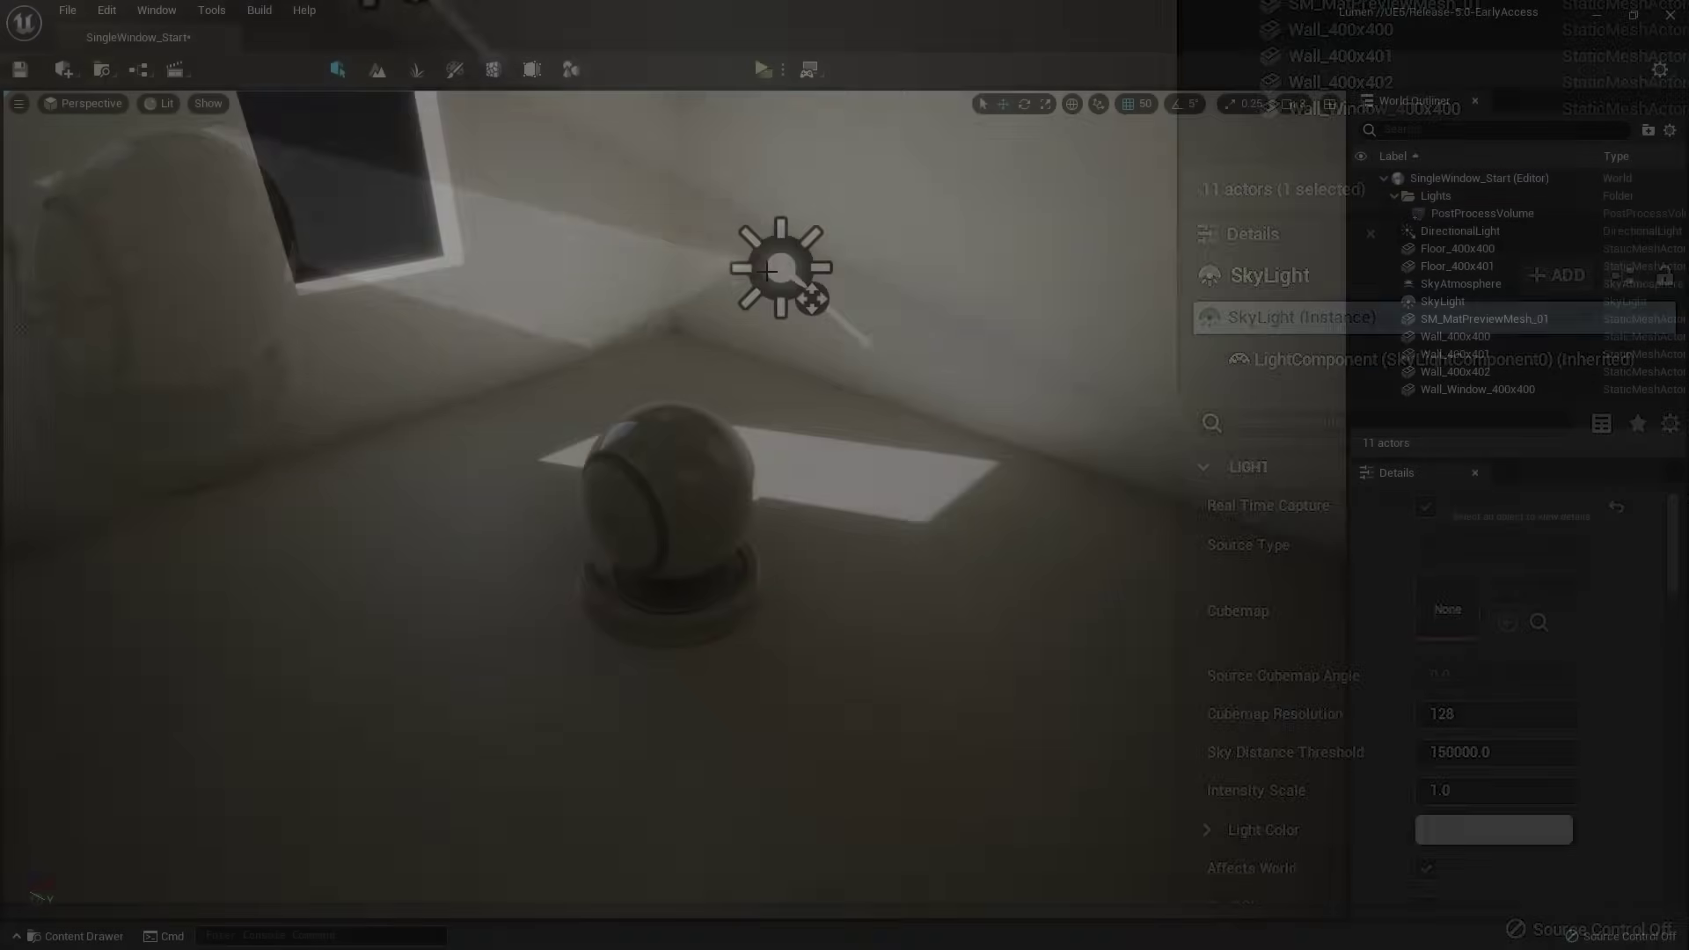